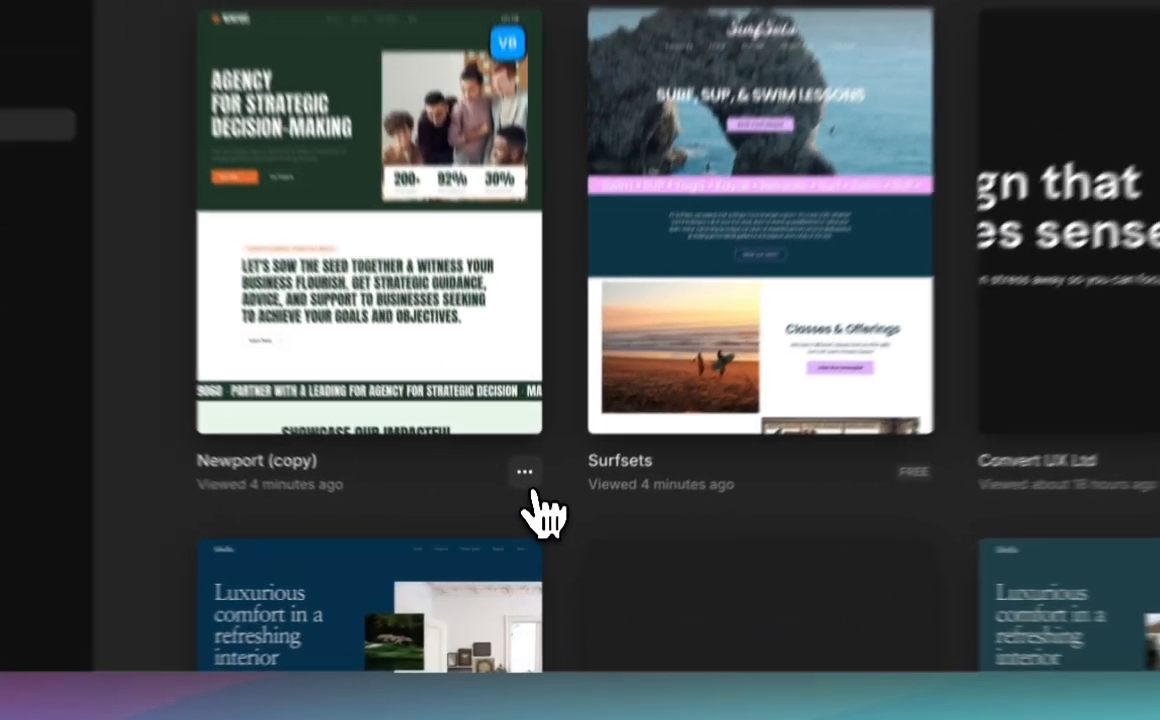
Move the Newport (copy) project from the All list into the Coastal themes folder.
{"action": "left_click", "coordinate": [525, 473]}
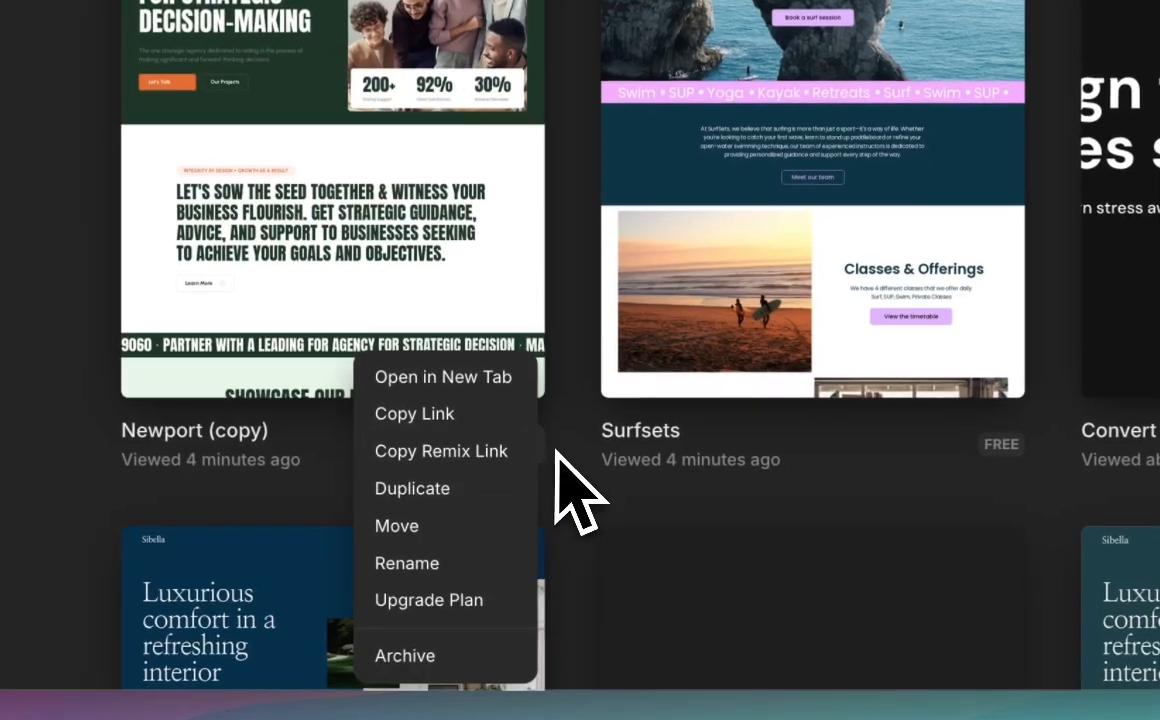
{"action": "left_click", "coordinate": [501, 528]}
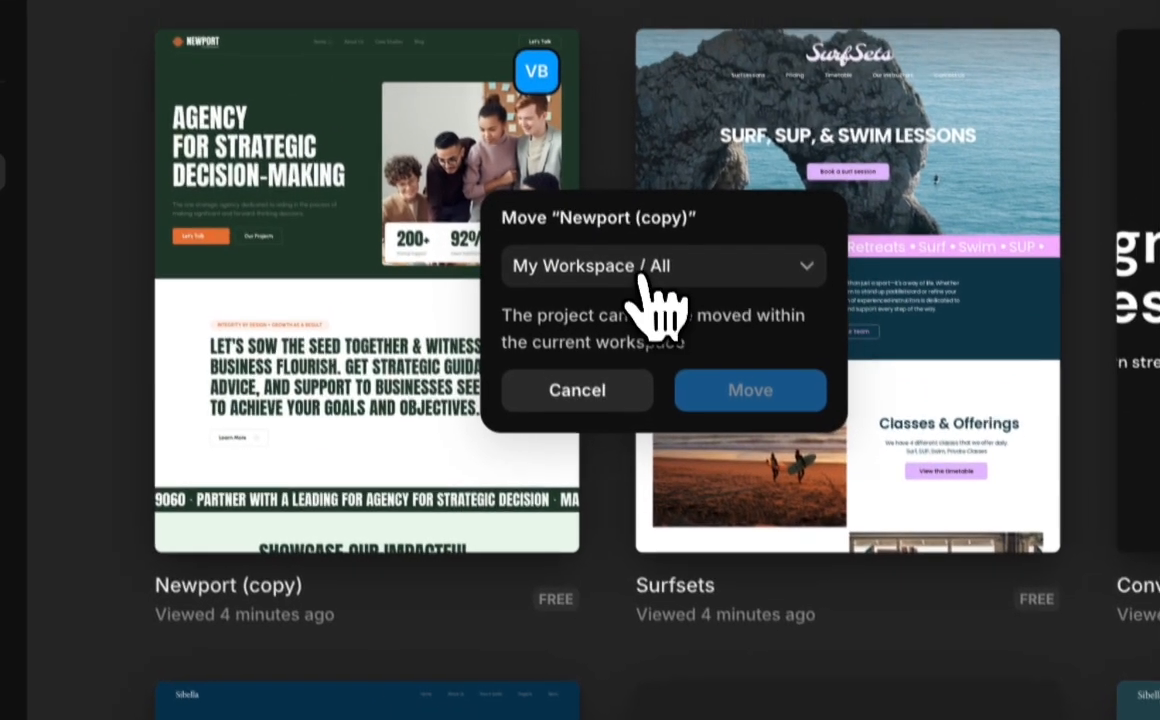
{"action": "left_click", "coordinate": [652, 111]}
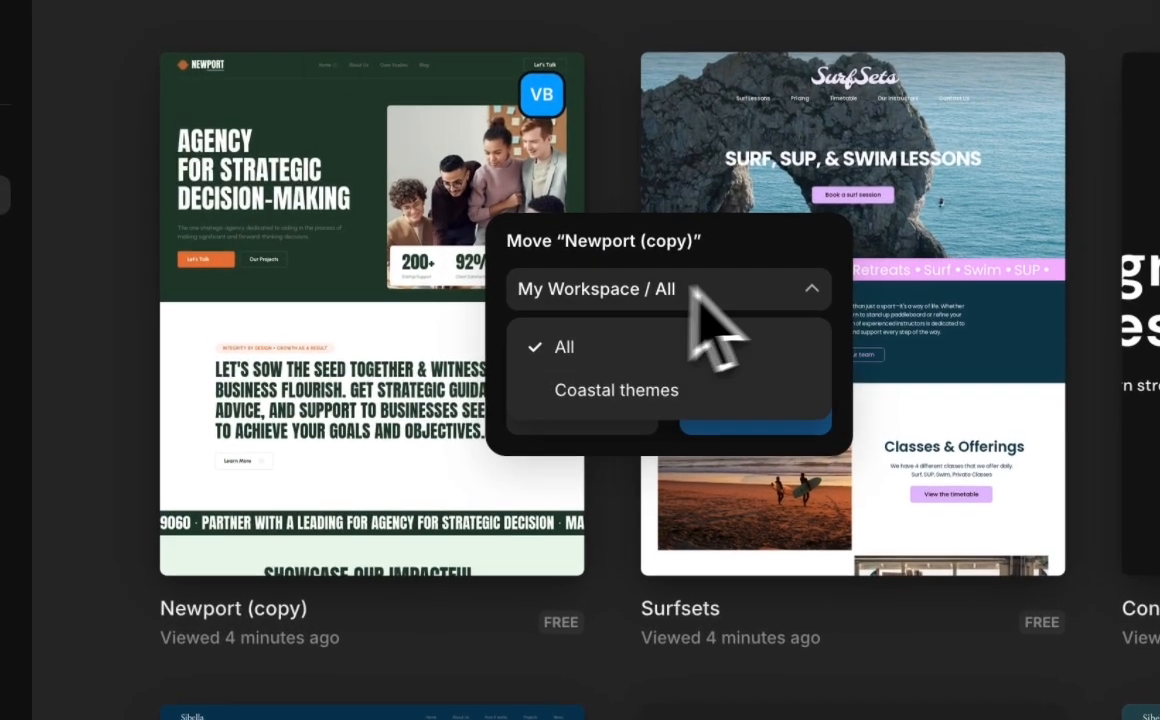
{"action": "left_click", "coordinate": [668, 400]}
{"action": "left_click", "coordinate": [788, 424]}
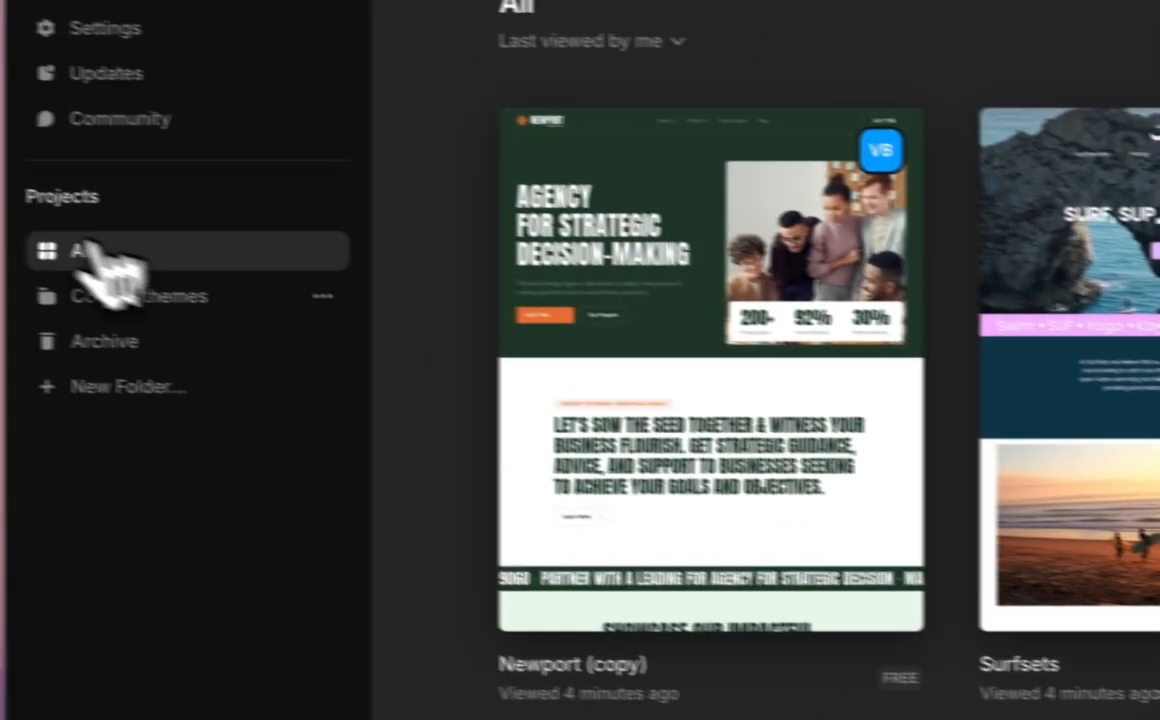
Open the Coastal themes folder and bring up the Newport (copy) project on its canvas.
{"action": "left_click", "coordinate": [185, 300]}
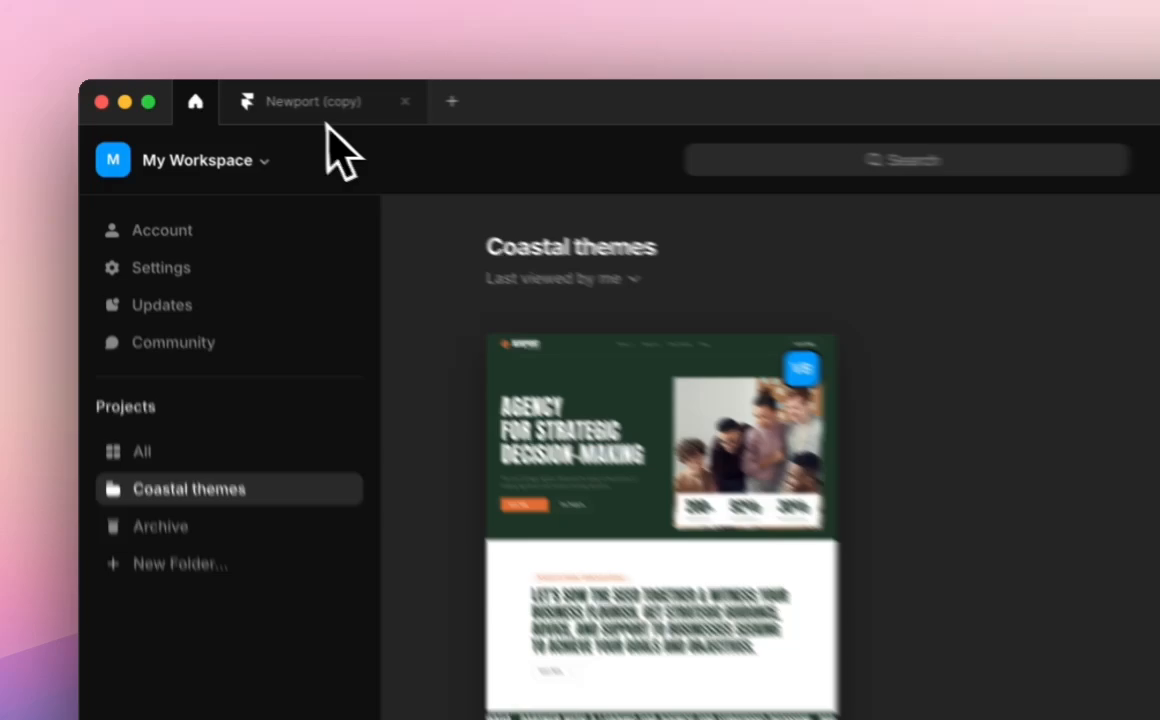
{"action": "left_click", "coordinate": [228, 98]}
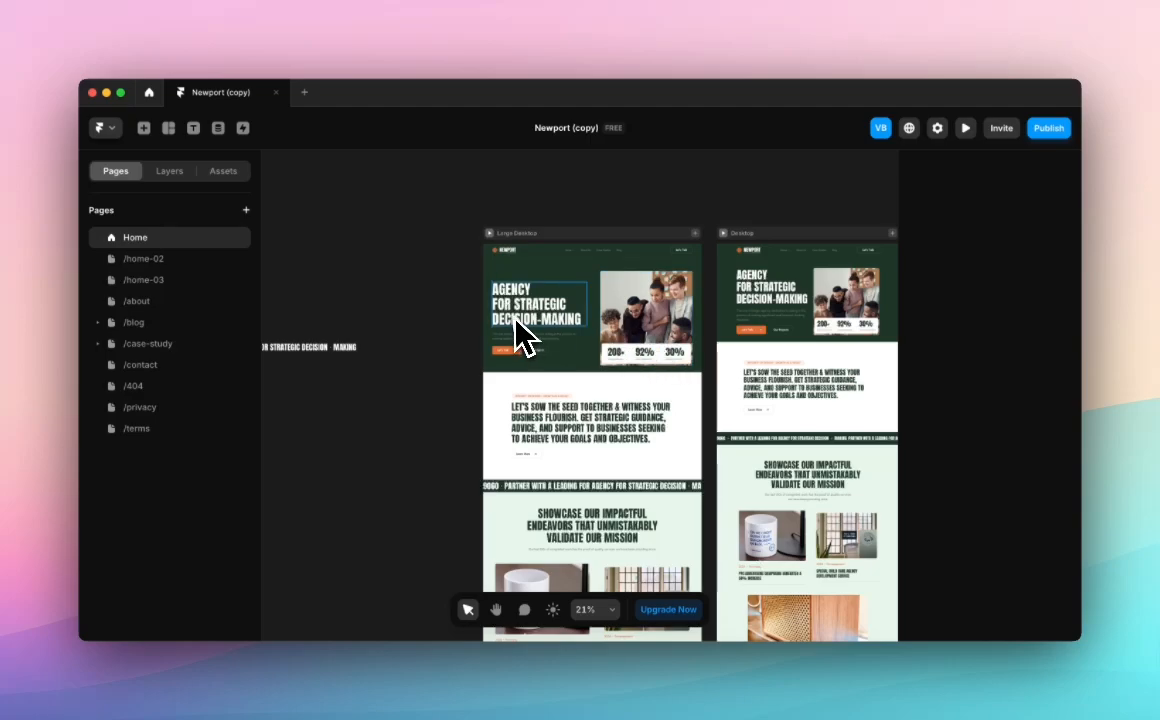
{"action": "scroll", "coordinate": [515, 325], "scroll_direction": "right", "scroll_amount": 2}
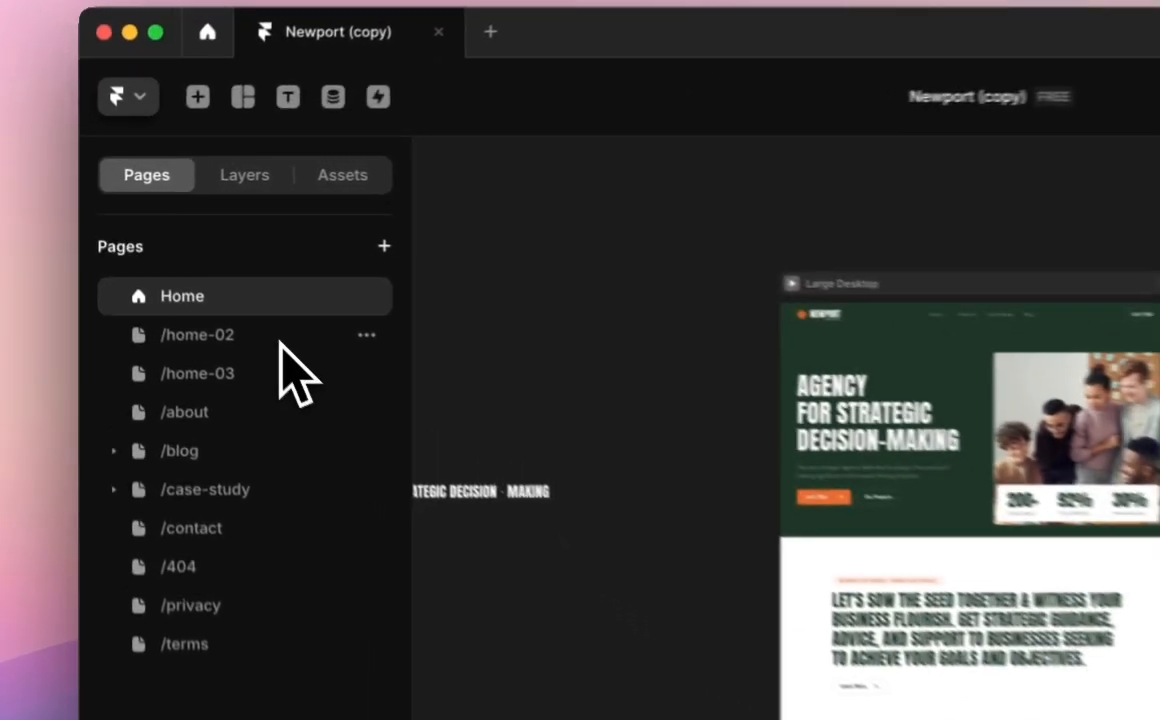
View the alternative home pages /home-02 and /home-03, and return to the Home page.
{"action": "left_click", "coordinate": [281, 337]}
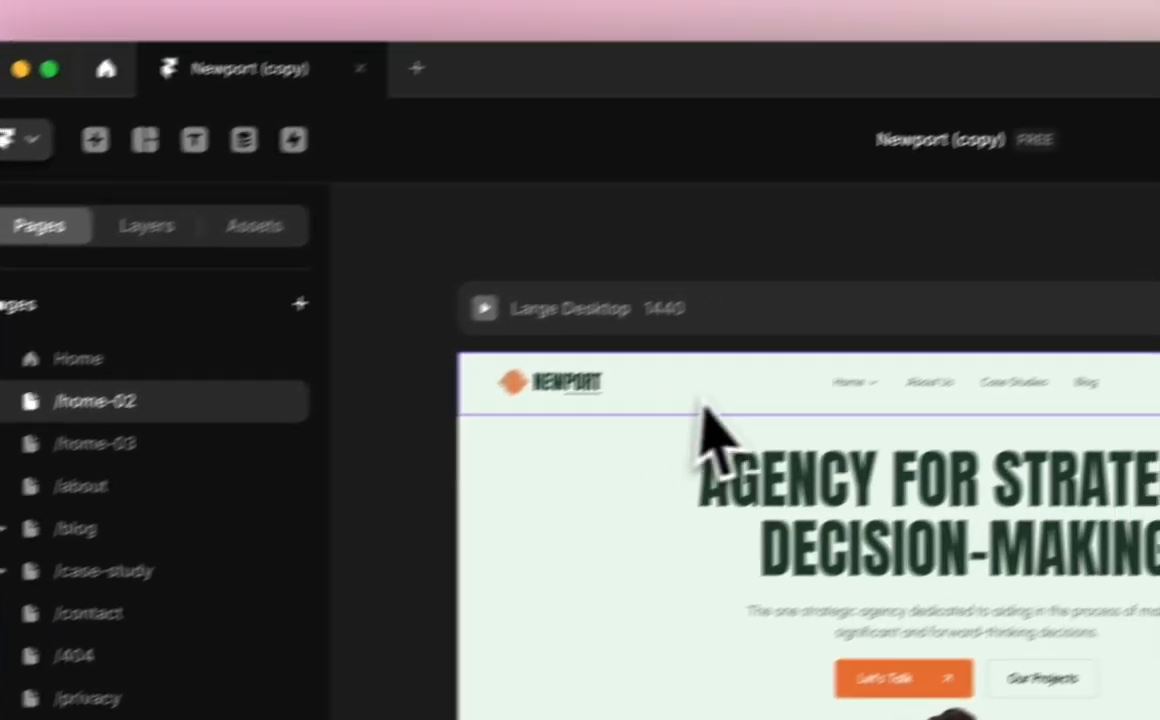
{"action": "scroll", "coordinate": [463, 383], "scroll_direction": "down", "scroll_amount": 3}
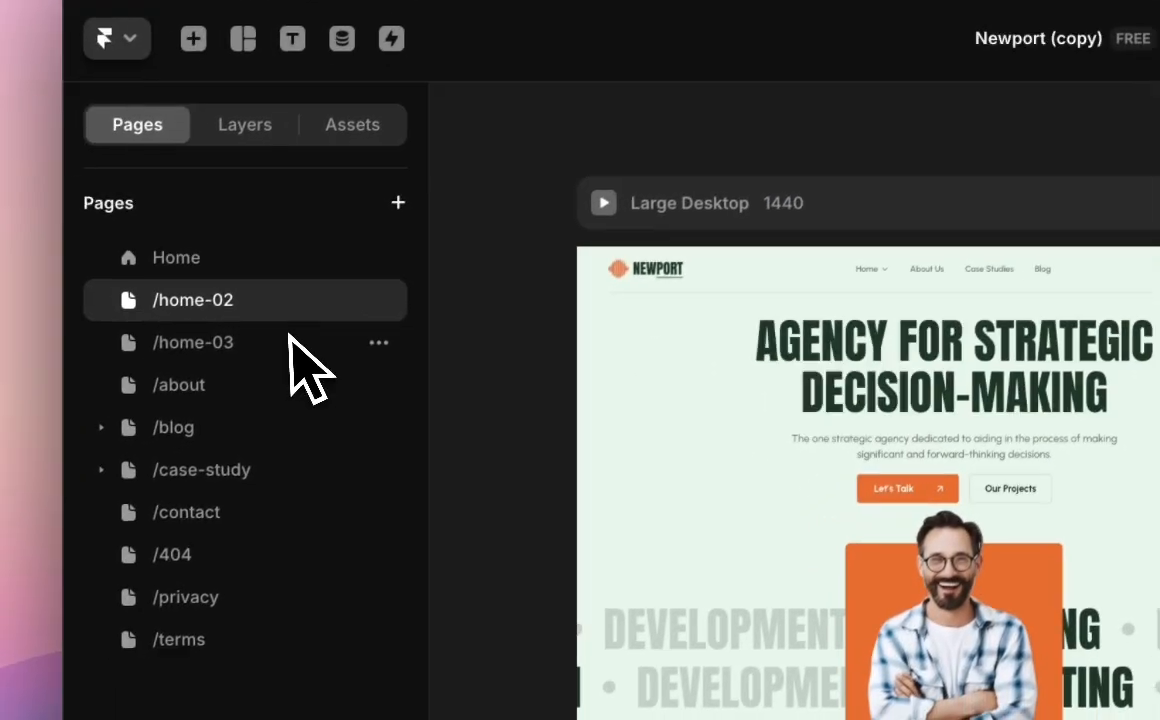
{"action": "left_click", "coordinate": [290, 340]}
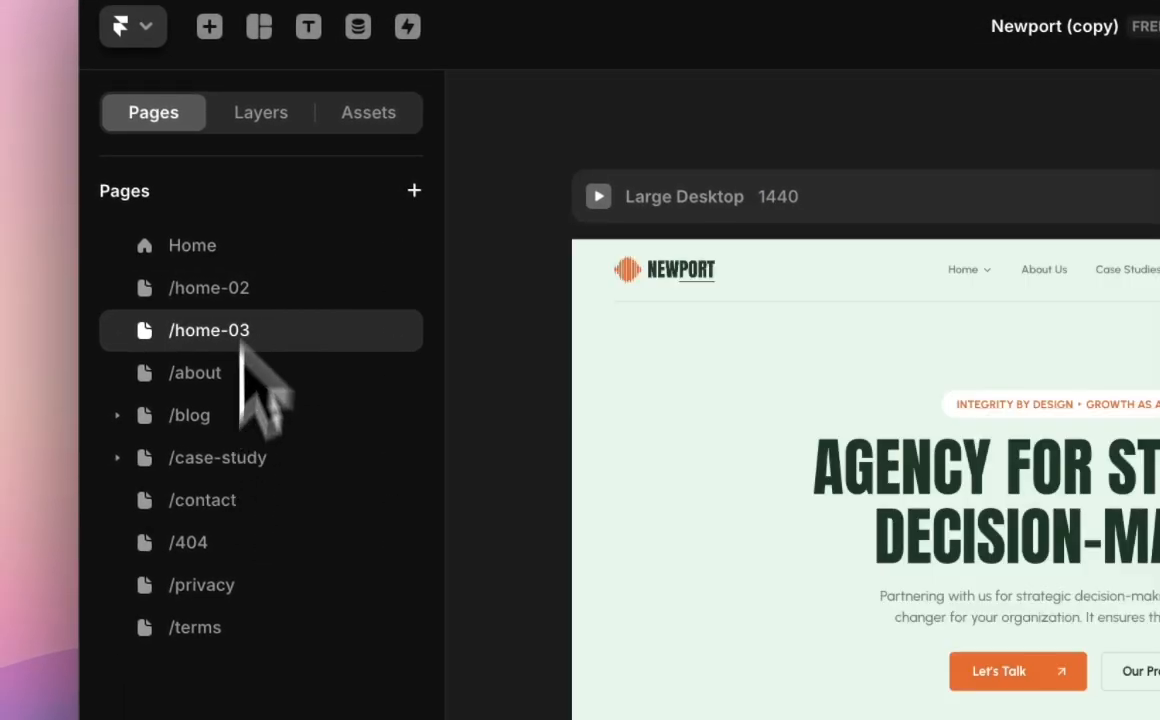
{"action": "left_click", "coordinate": [235, 252]}
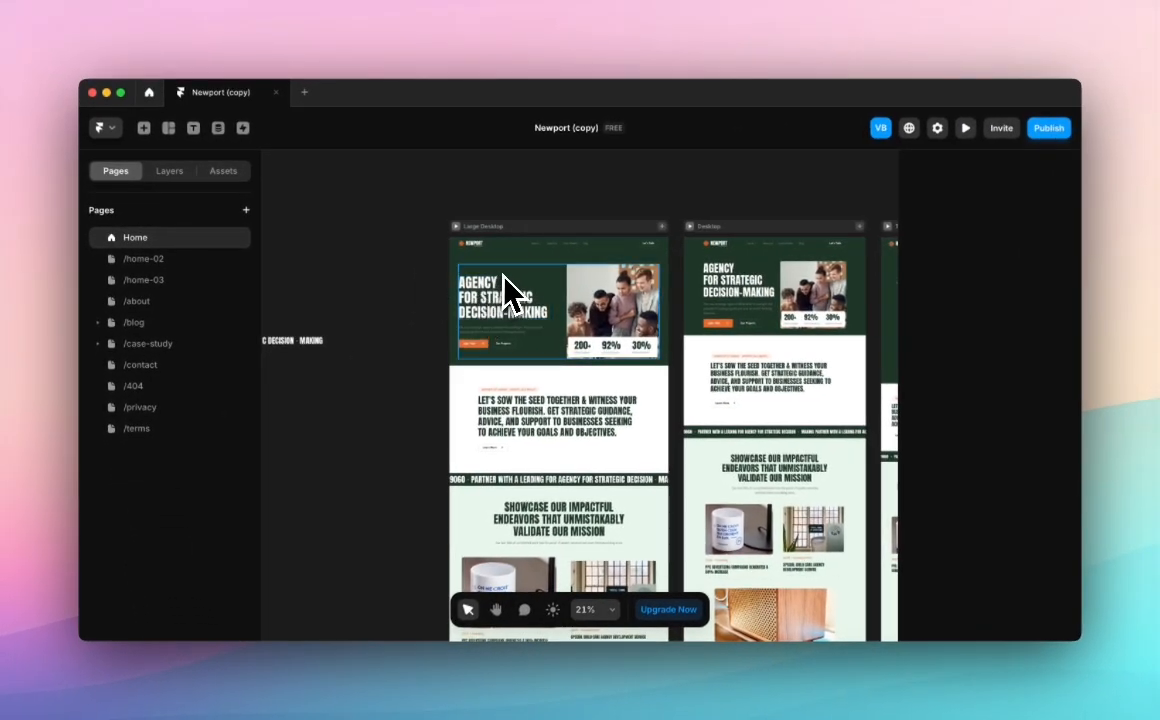
{"action": "left_click", "coordinate": [600, 226]}
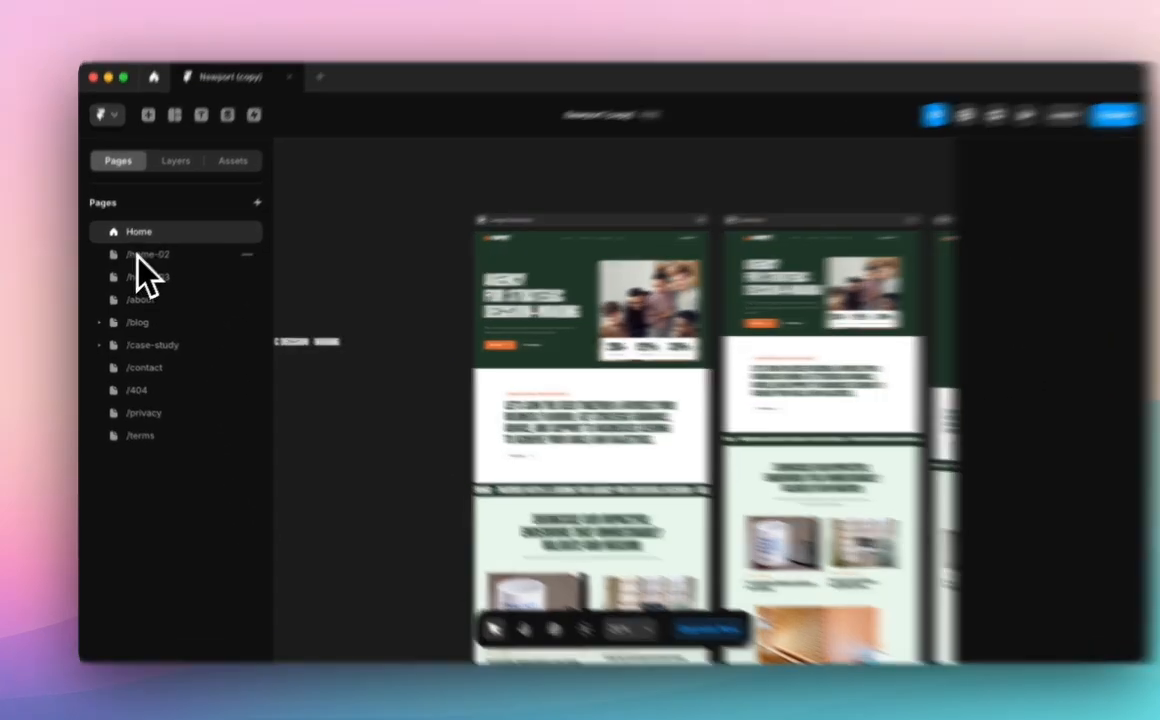
Look through the site pages /home-02, /about, /contact, /404, /privacy and /terms, and go back to Home.
{"action": "left_click", "coordinate": [130, 258]}
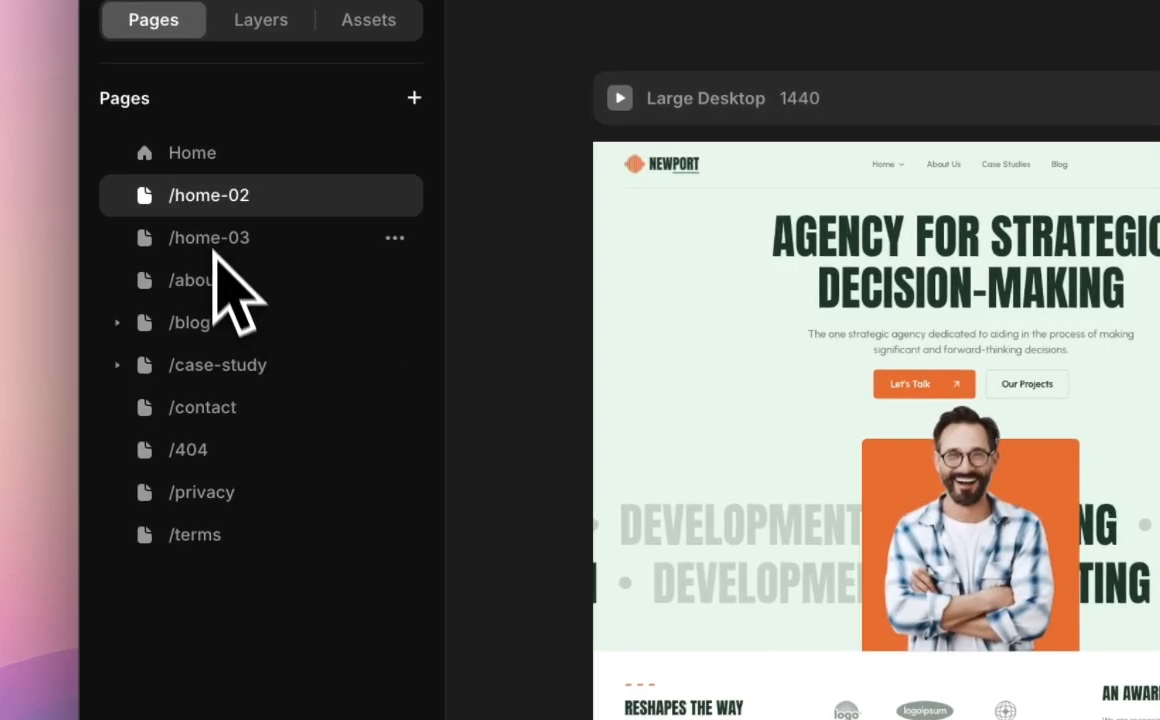
{"action": "left_click", "coordinate": [209, 297]}
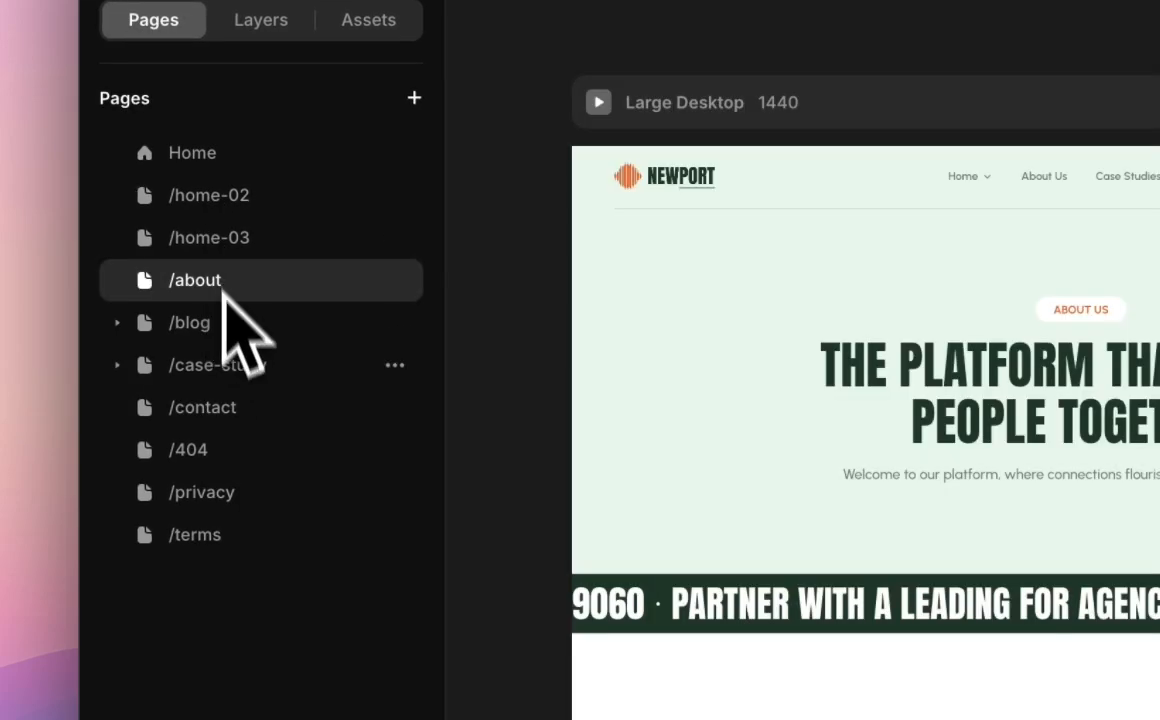
{"action": "left_click", "coordinate": [218, 414]}
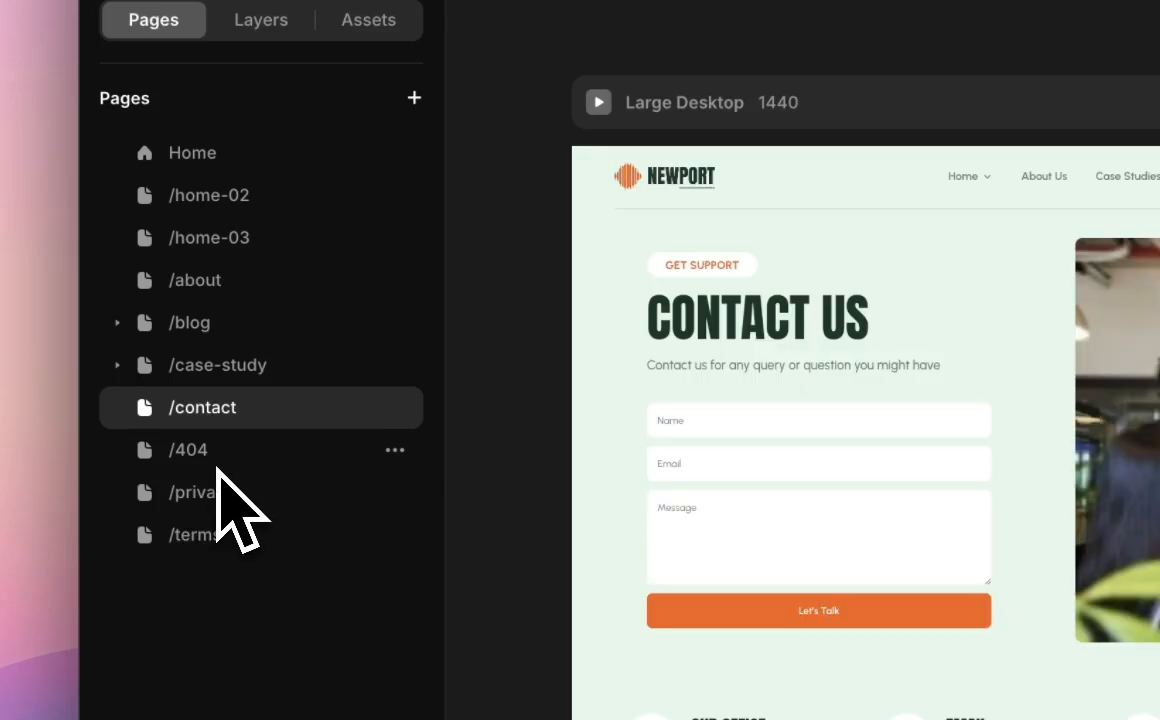
{"action": "left_click", "coordinate": [213, 466]}
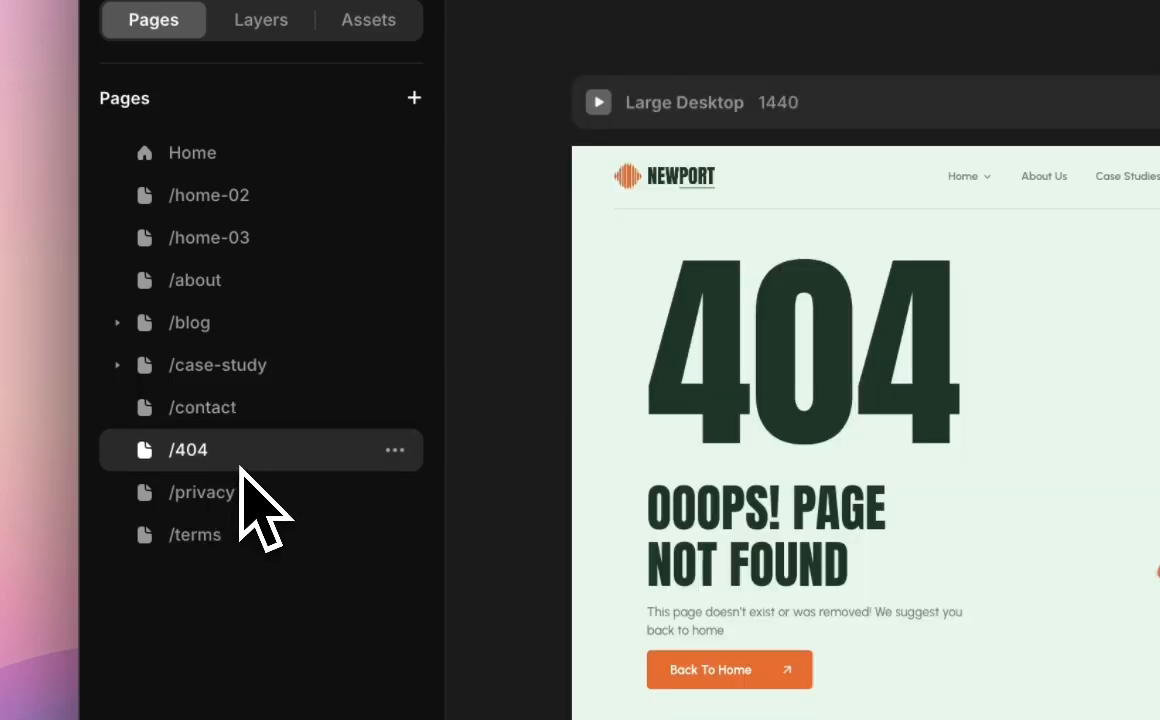
{"action": "left_click", "coordinate": [222, 497]}
{"action": "left_click", "coordinate": [223, 533]}
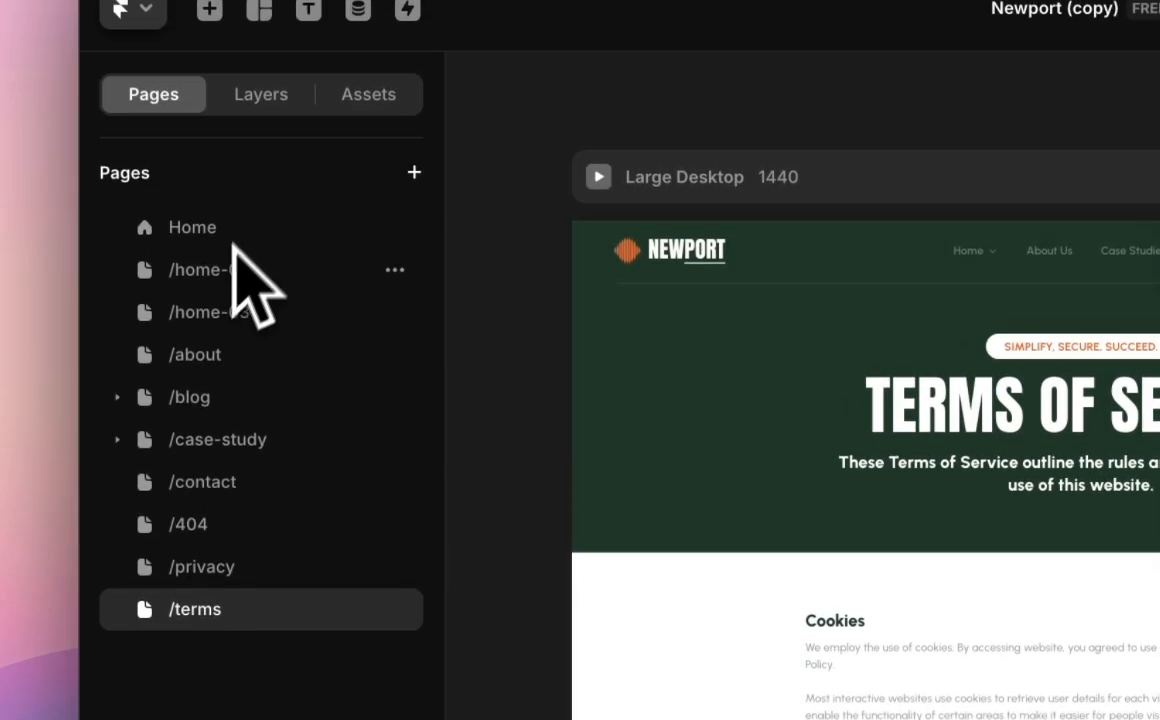
{"action": "left_click", "coordinate": [222, 242]}
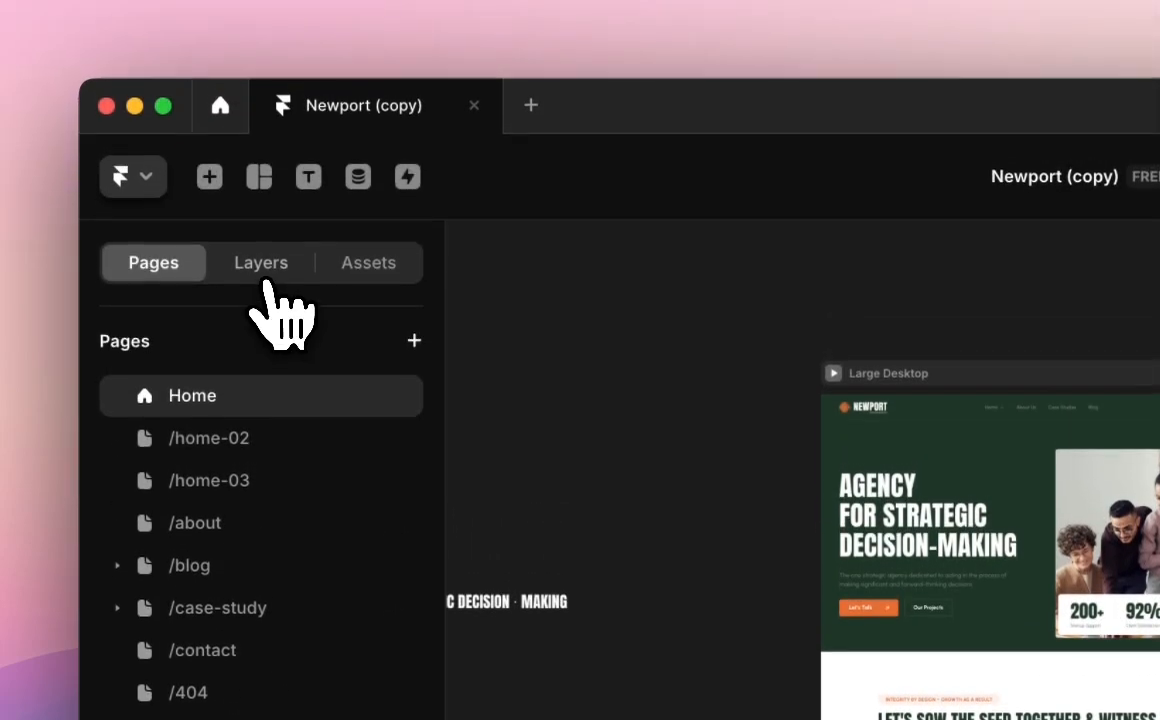
Show the Home page's layer structure and select the header and the hero's content stack in the Large Desktop frame.
{"action": "left_click", "coordinate": [263, 172]}
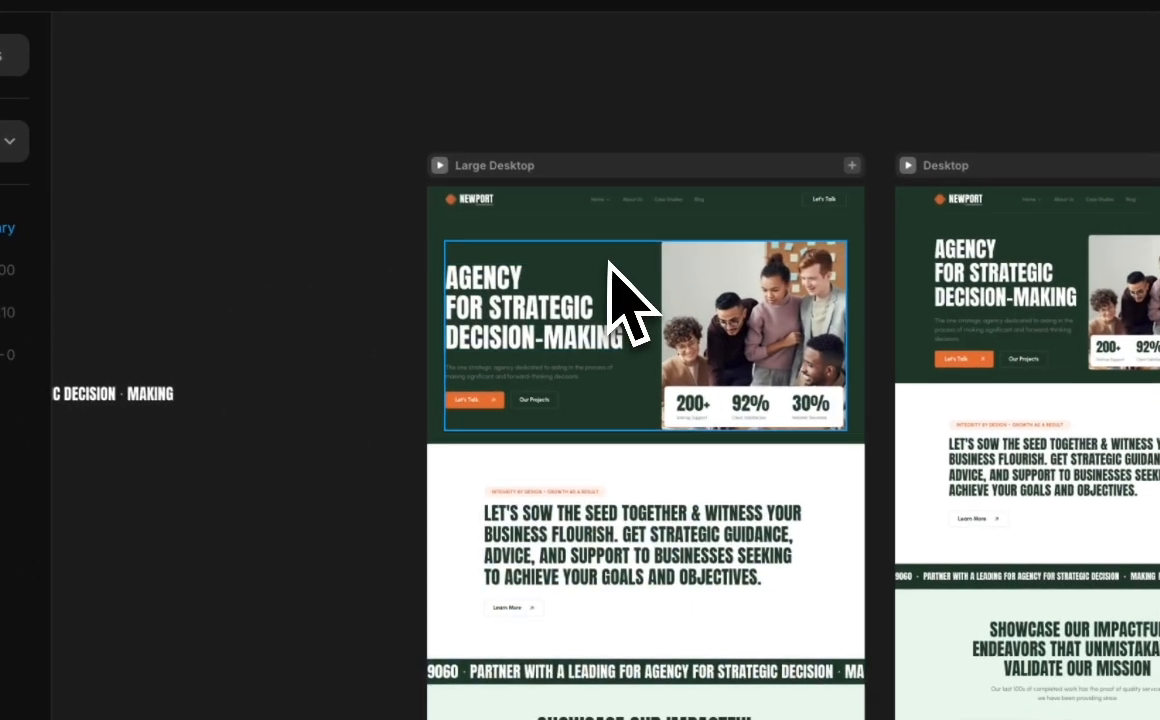
{"action": "left_click", "coordinate": [559, 186]}
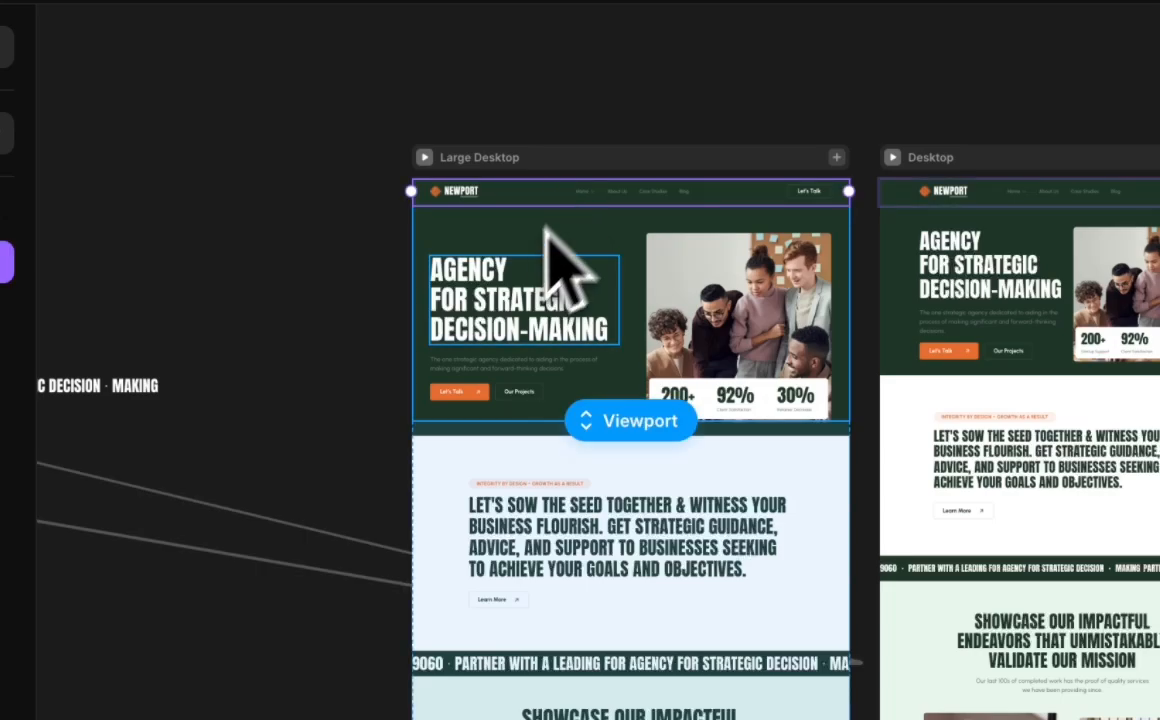
{"action": "scroll", "coordinate": [505, 280], "scroll_direction": "up", "scroll_amount": 5}
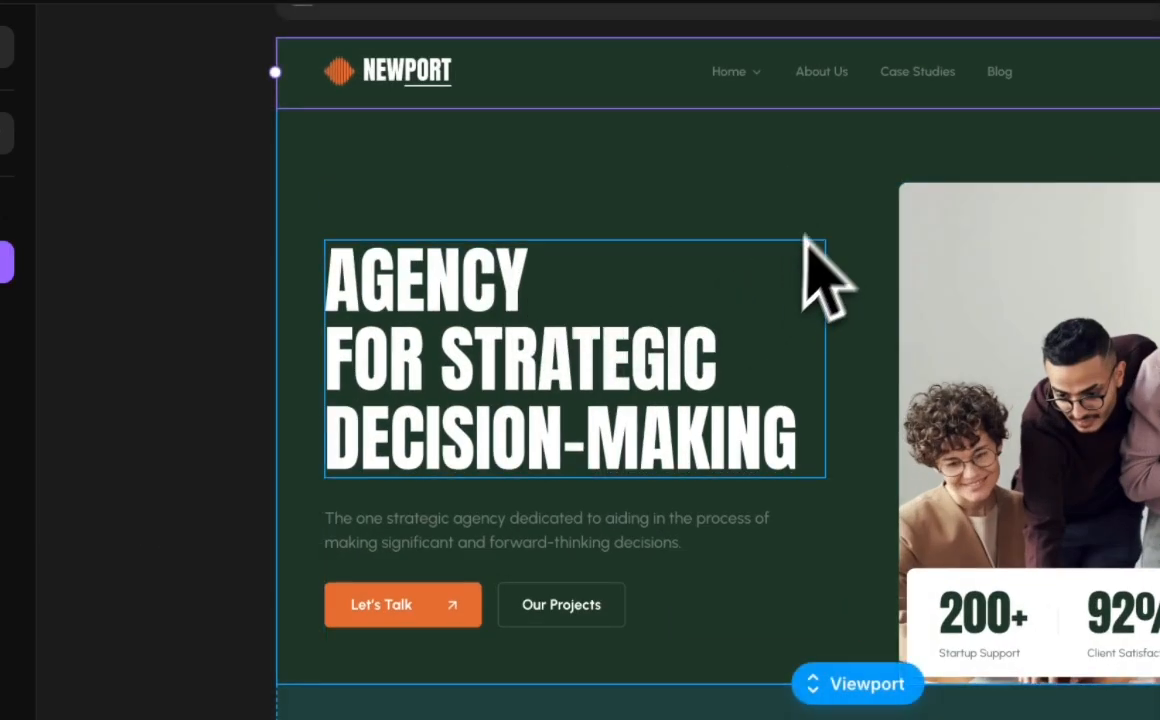
{"action": "left_click", "coordinate": [822, 230]}
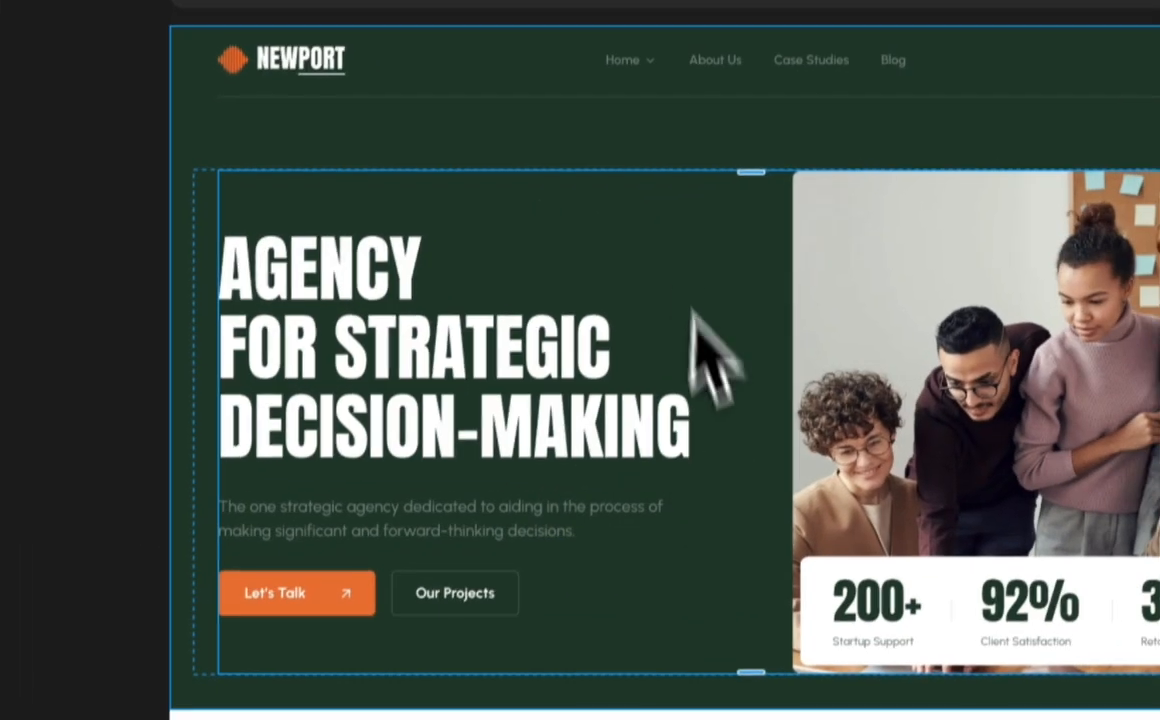
{"action": "left_click", "coordinate": [717, 460]}
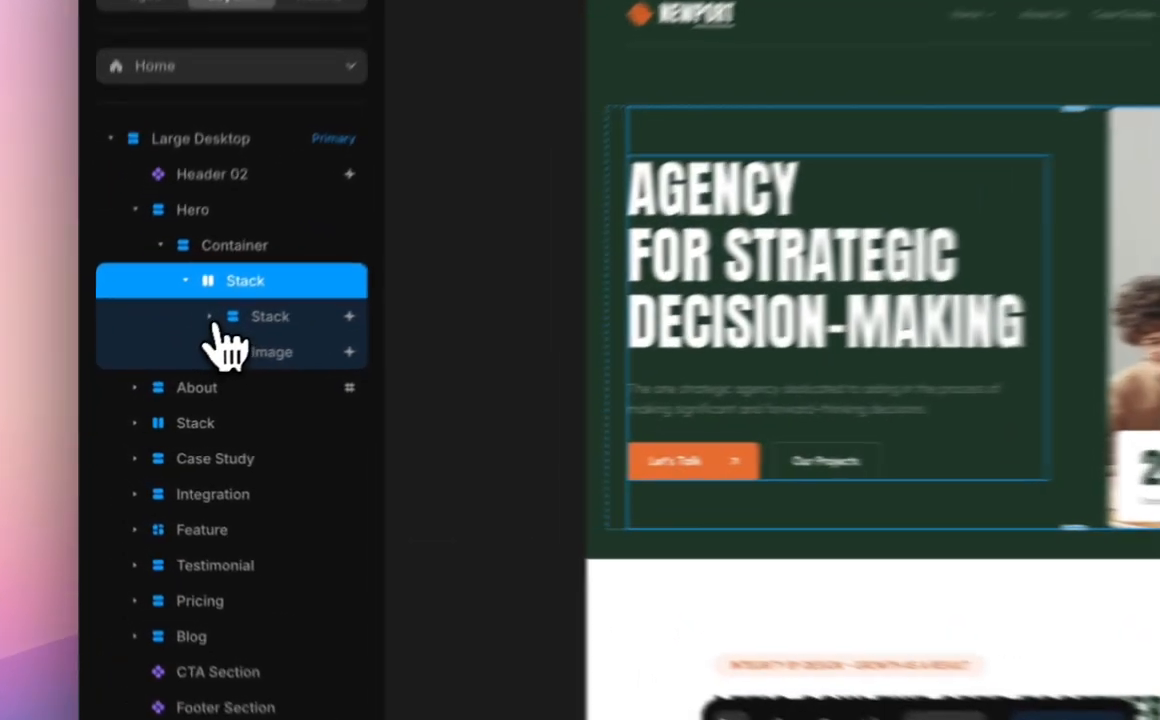
Expand the hero's inner text stack, inspect its Title, Paragraph and button group layers, and collapse the stack again.
{"action": "left_click", "coordinate": [157, 364]}
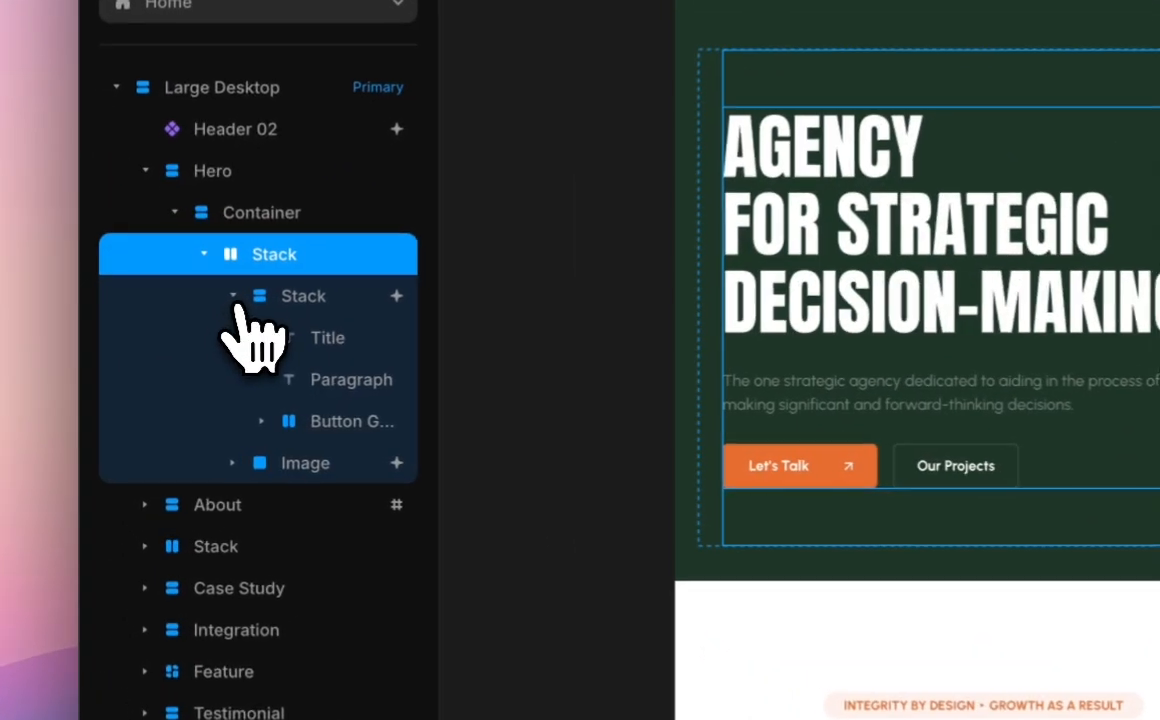
{"action": "left_click", "coordinate": [320, 340]}
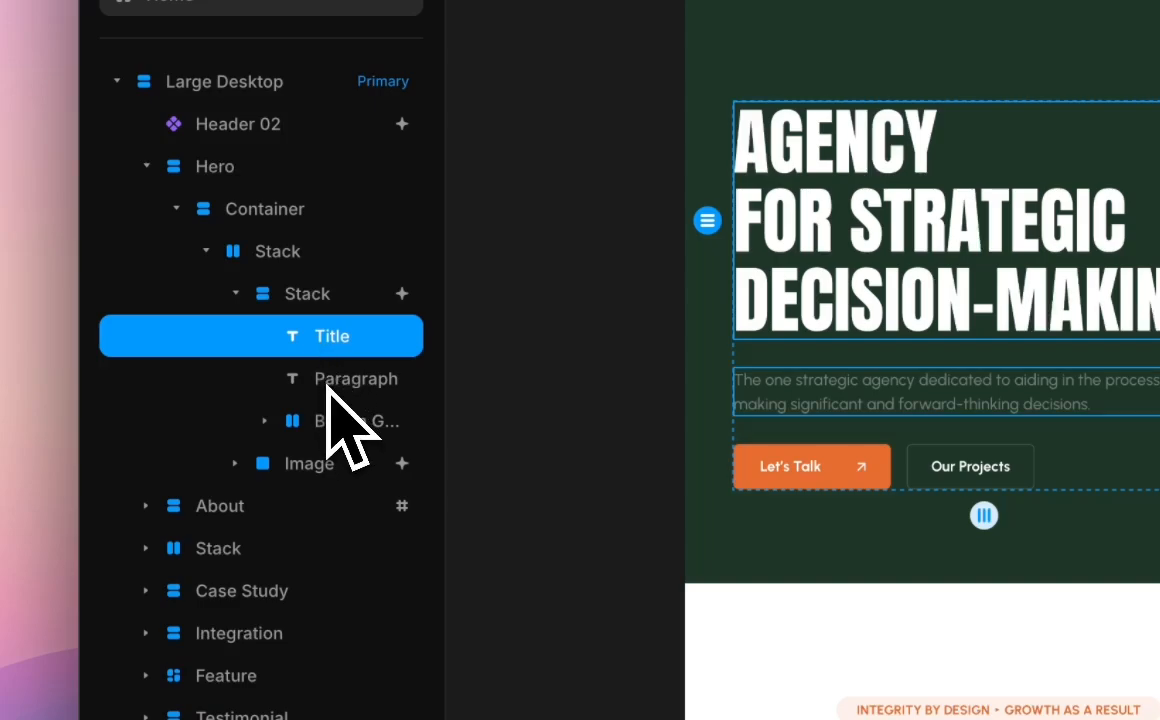
{"action": "left_click", "coordinate": [329, 388]}
{"action": "left_click", "coordinate": [333, 425]}
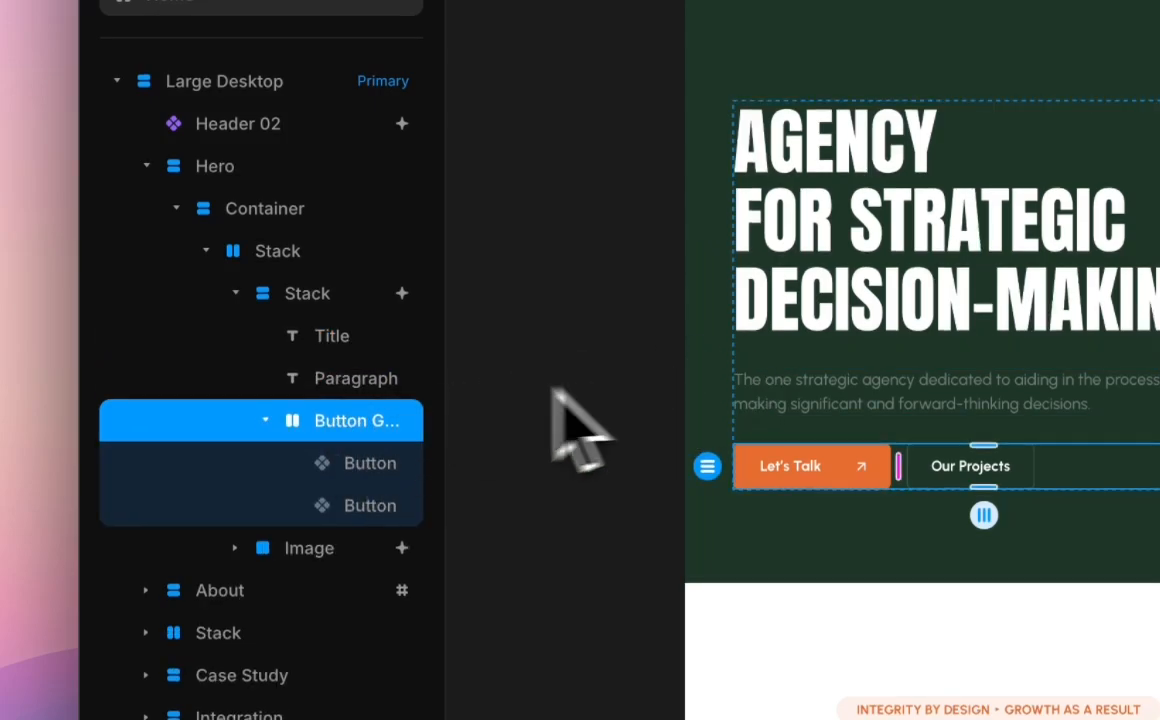
{"action": "left_click", "coordinate": [350, 380]}
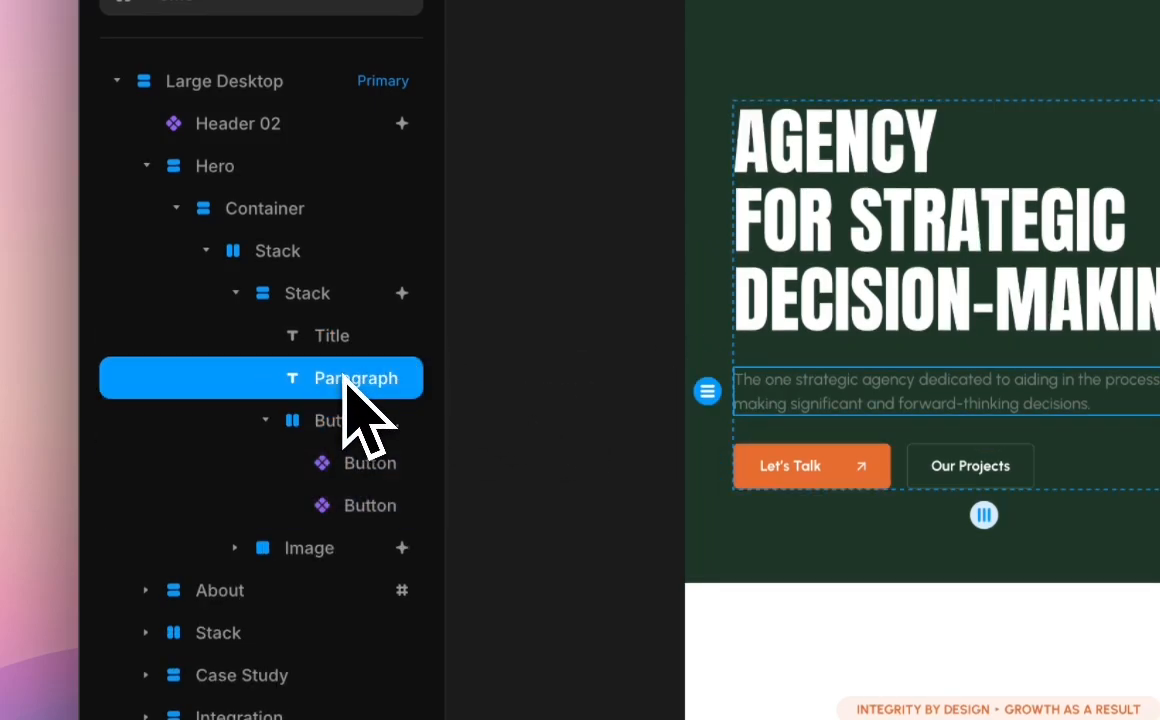
{"action": "left_click", "coordinate": [328, 340]}
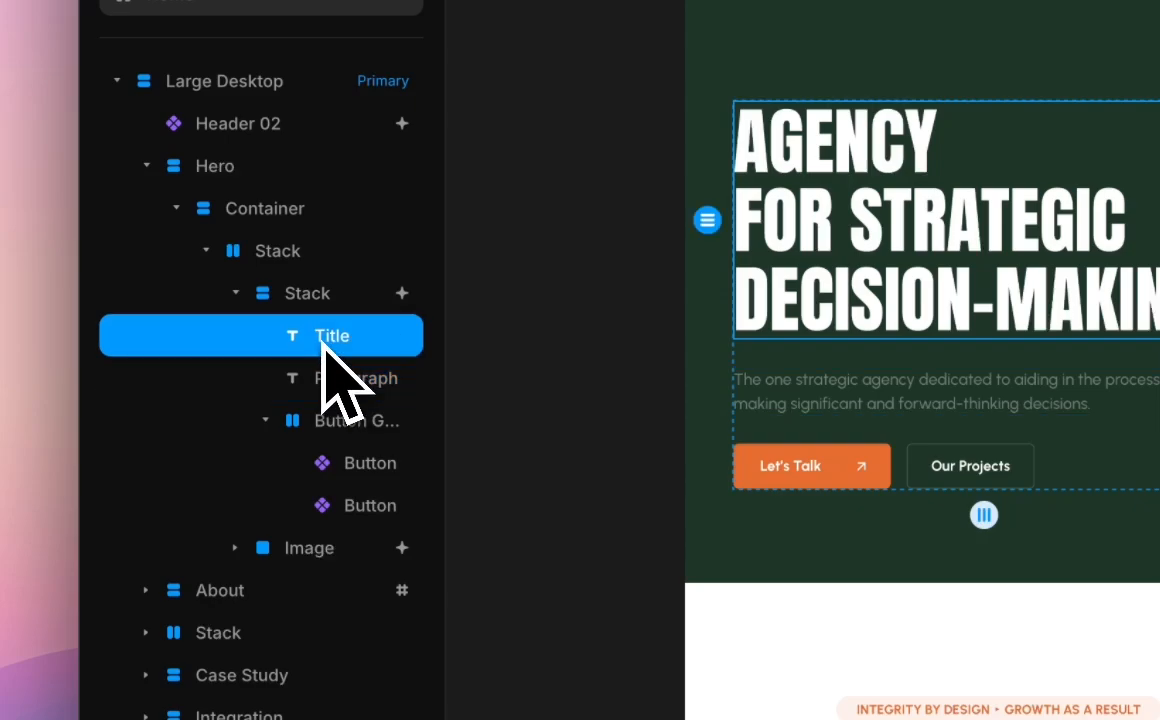
{"action": "left_click", "coordinate": [236, 293]}
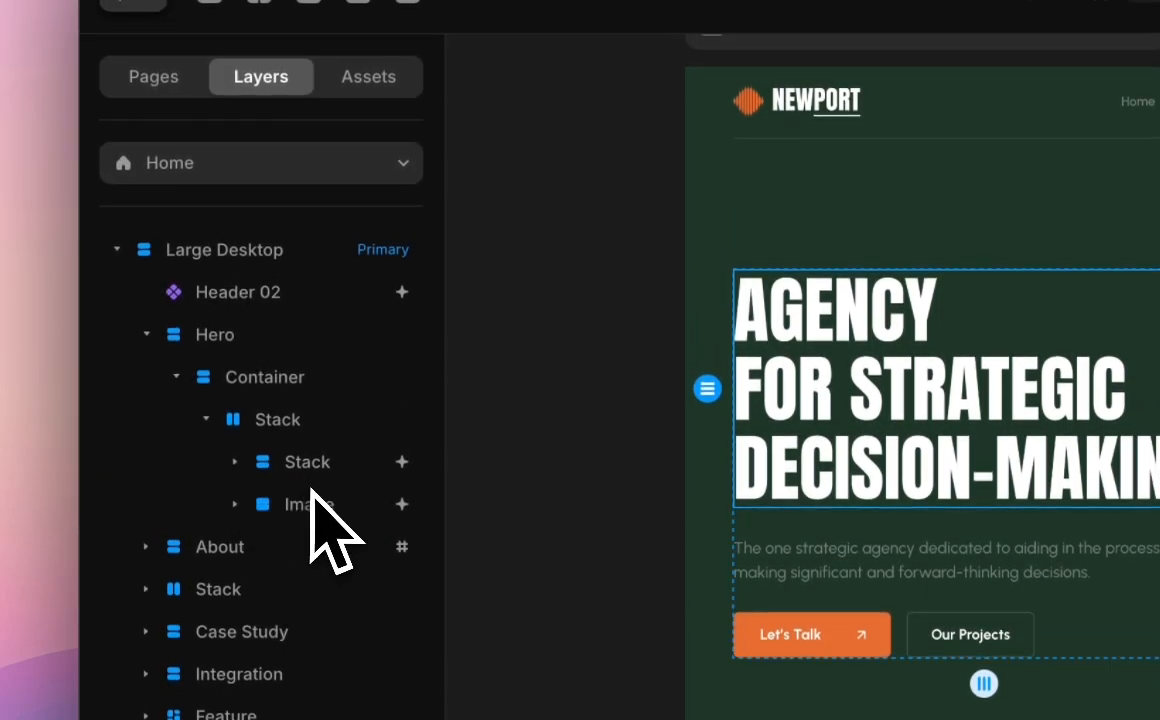
Try moving the hero's Image layer out of its stack to directly below Header 02, and undo the move.
{"action": "left_click", "coordinate": [300, 505]}
{"action": "left_click_drag", "start_coordinate": [318, 535], "coordinate": [267, 313]}
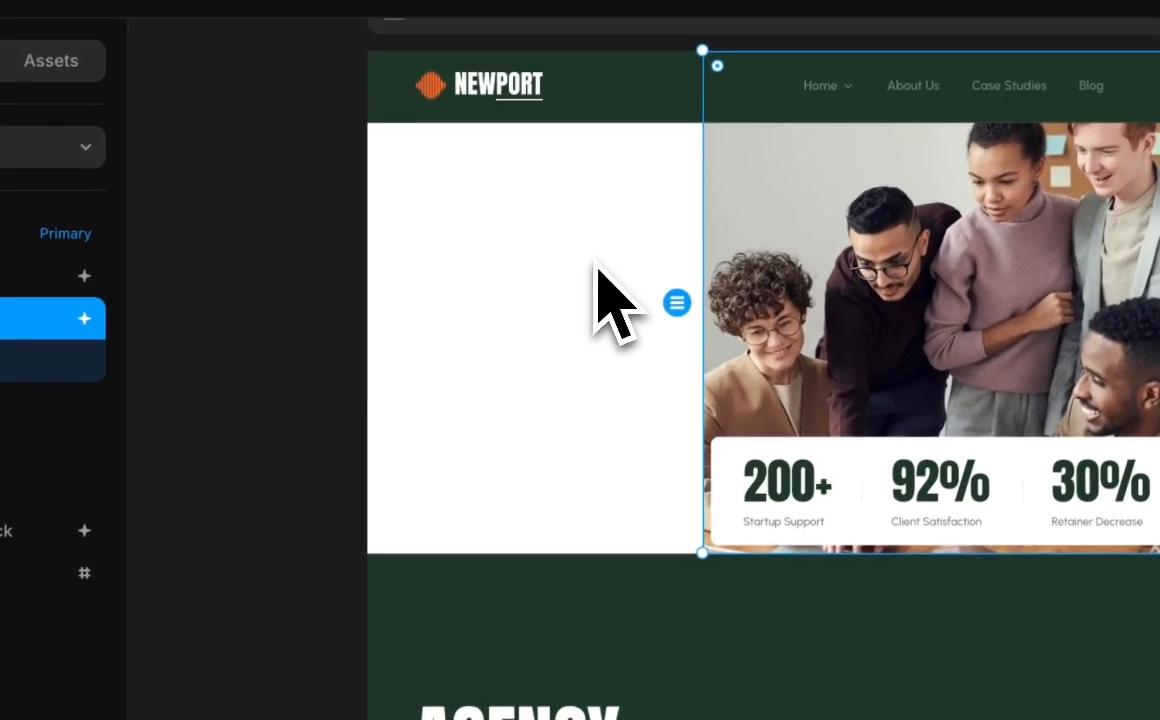
{"action": "key", "text": "super+z"}
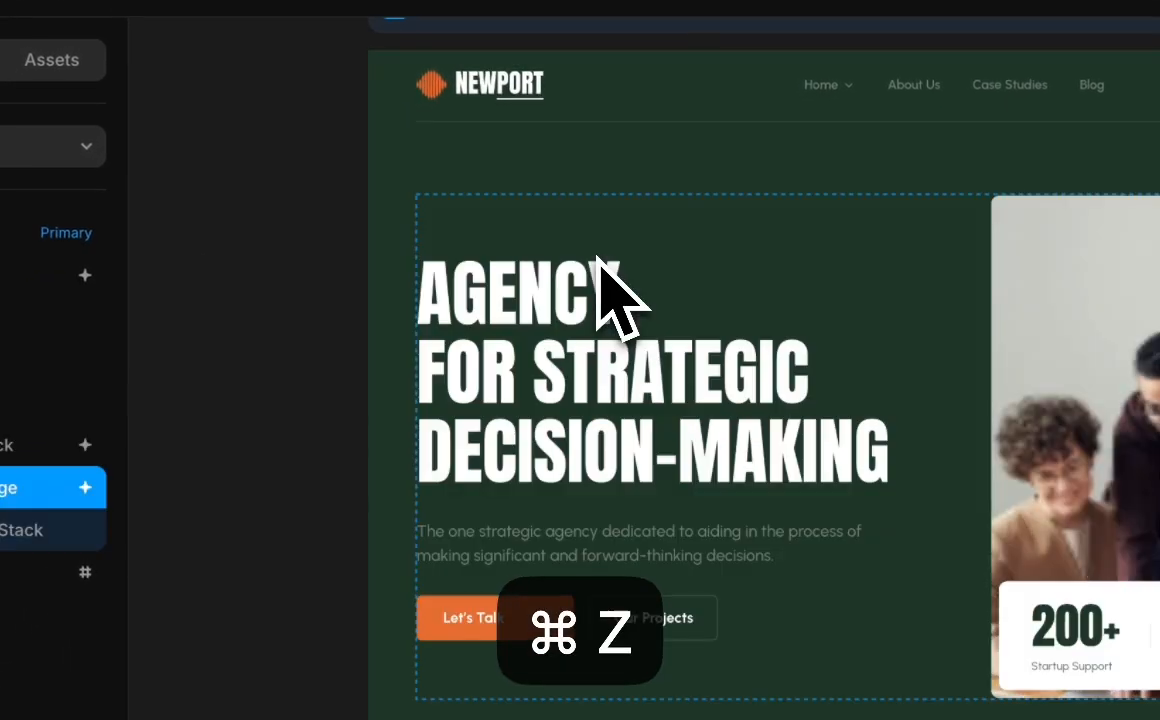
Delete the hero's Title text "Agency for Strategic Decision-Making" in the Large Desktop frame and undo the deletion.
{"action": "scroll", "coordinate": [532, 260], "scroll_direction": "down", "scroll_amount": 2}
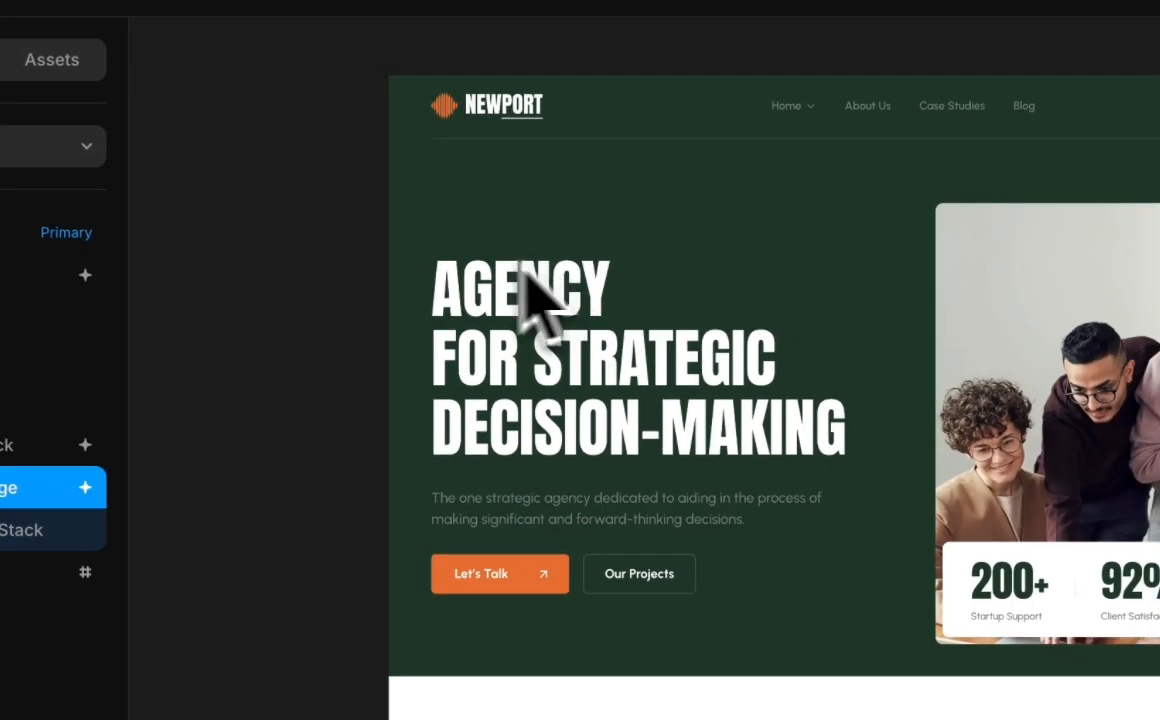
{"action": "left_click", "coordinate": [342, 225]}
{"action": "scroll", "coordinate": [340, 223], "scroll_direction": "right", "scroll_amount": 2}
{"action": "scroll", "coordinate": [340, 223], "scroll_direction": "right", "scroll_amount": 1}
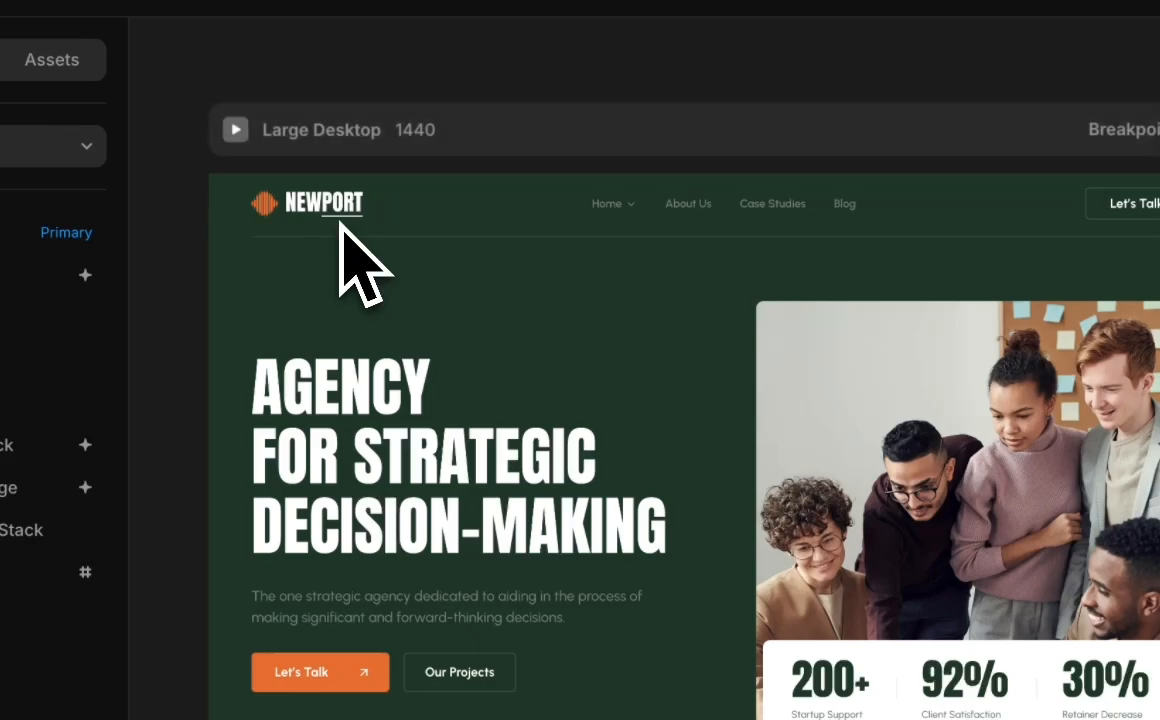
{"action": "scroll", "coordinate": [340, 223], "scroll_direction": "left", "scroll_amount": 1}
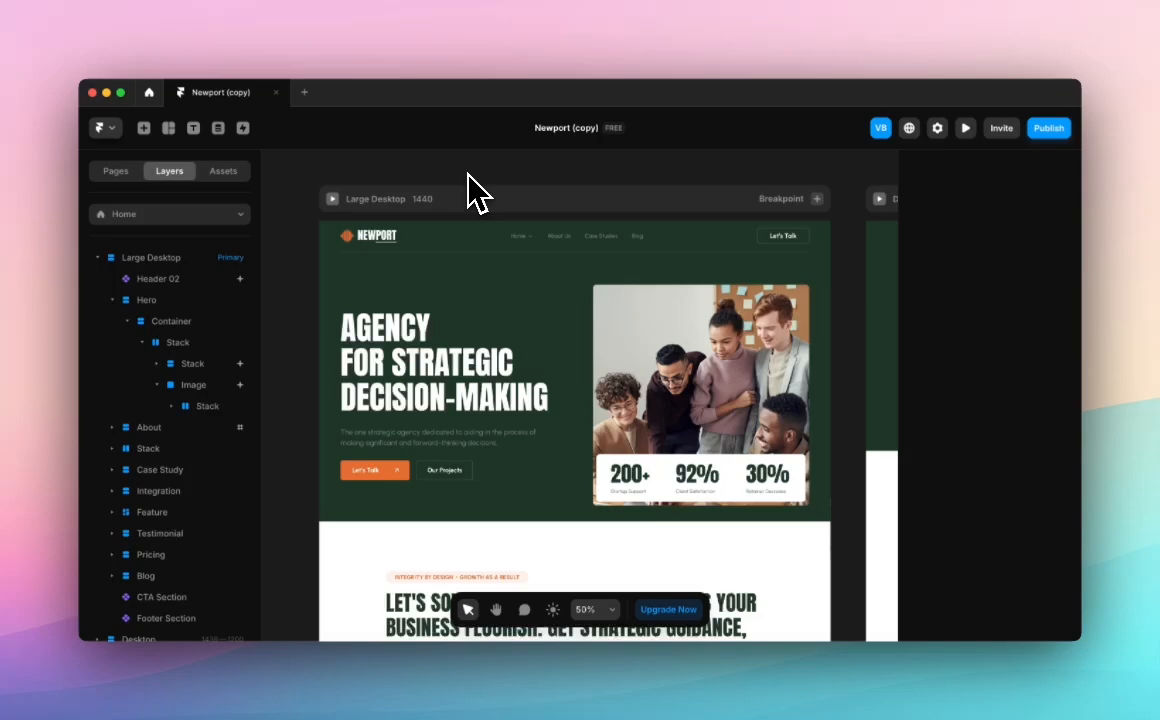
{"action": "left_click", "coordinate": [457, 340]}
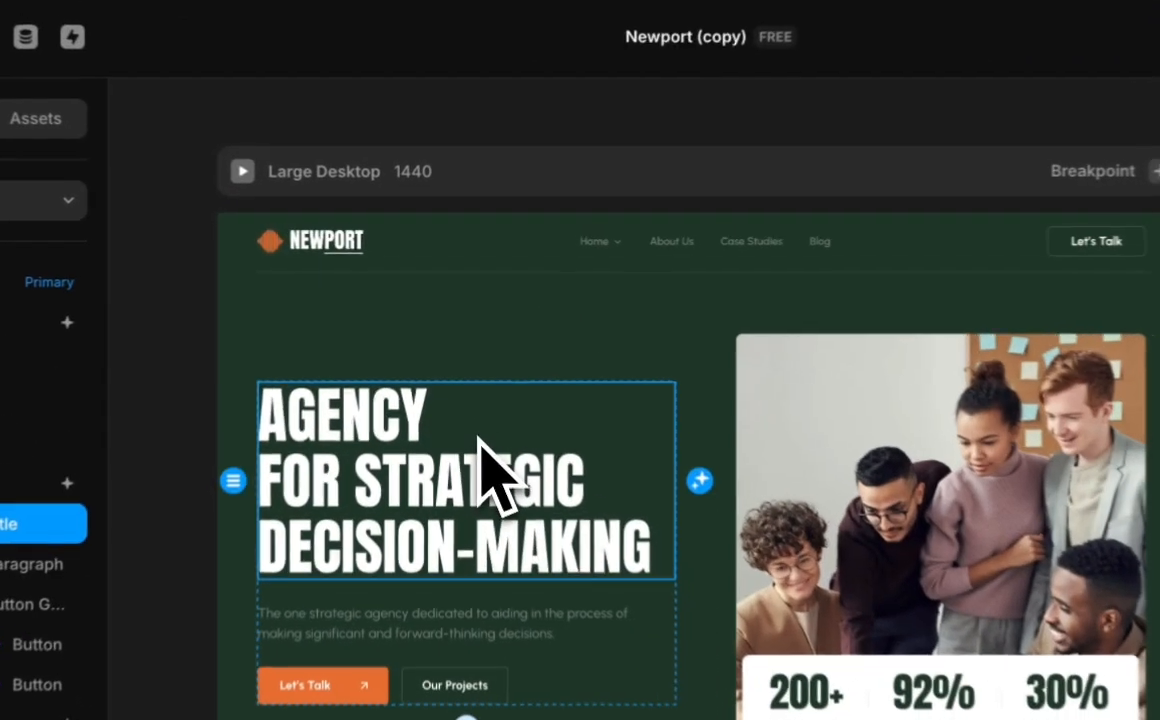
{"action": "key", "text": "BackSpace"}
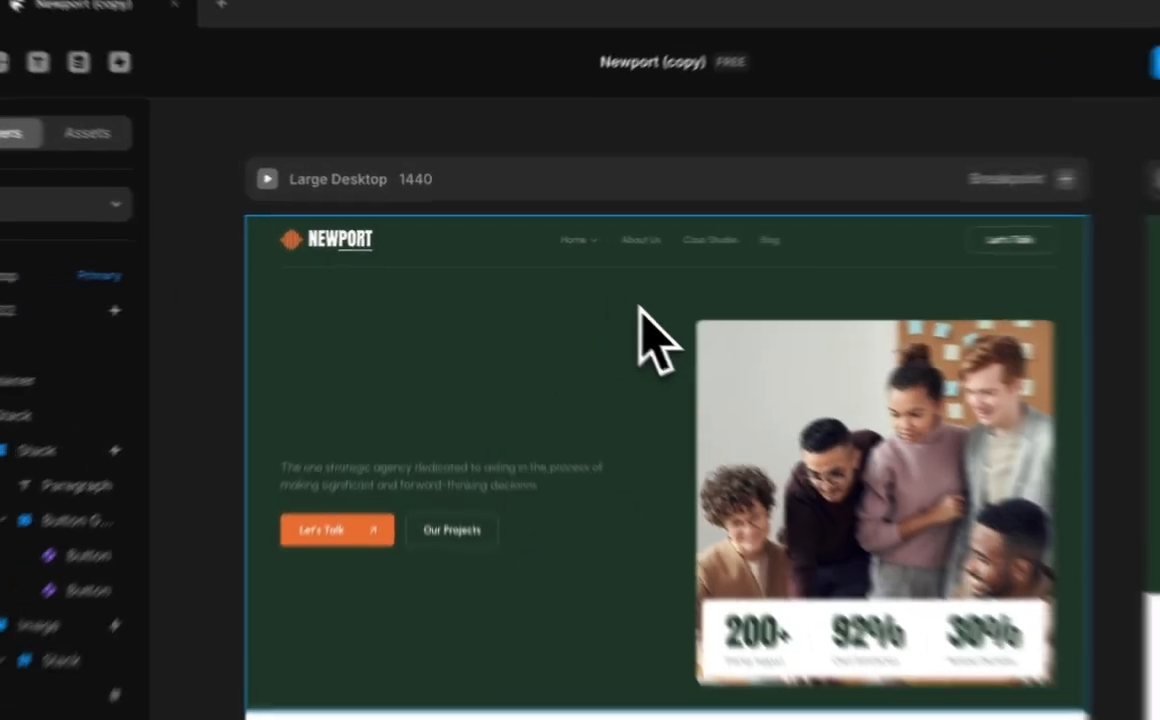
{"action": "key", "text": "super+z"}
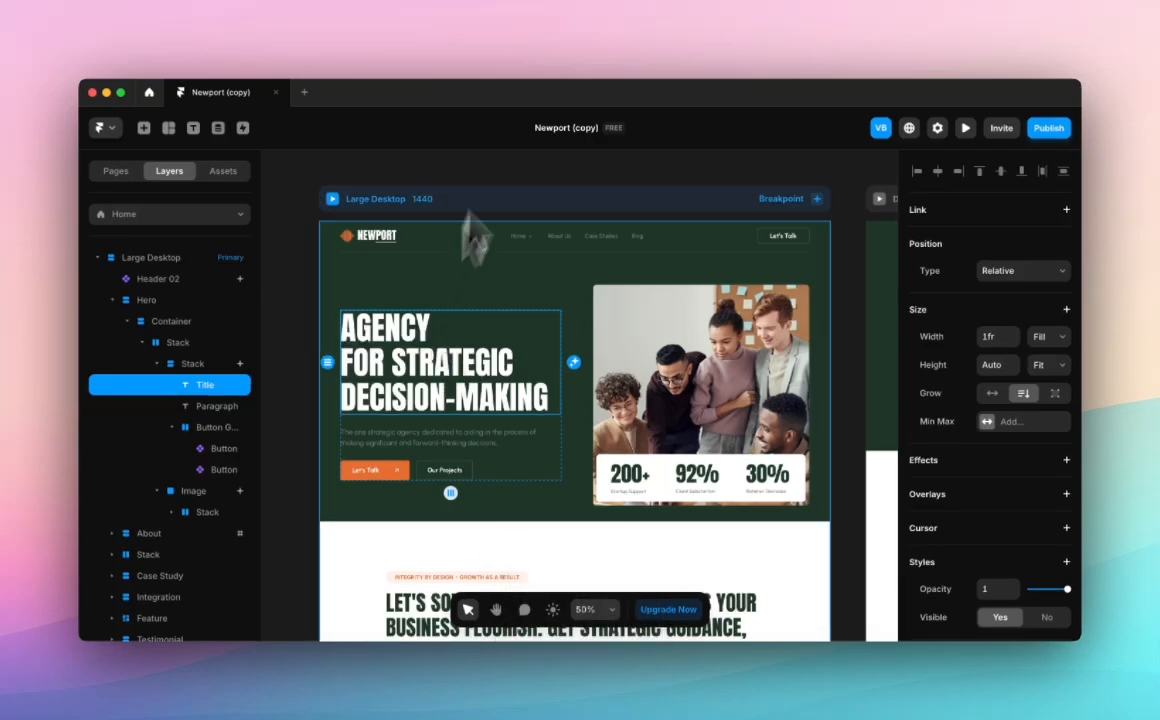
Search the application help for "undo" to locate the command, and look through the available editing commands.
{"action": "left_click", "coordinate": [313, 83]}
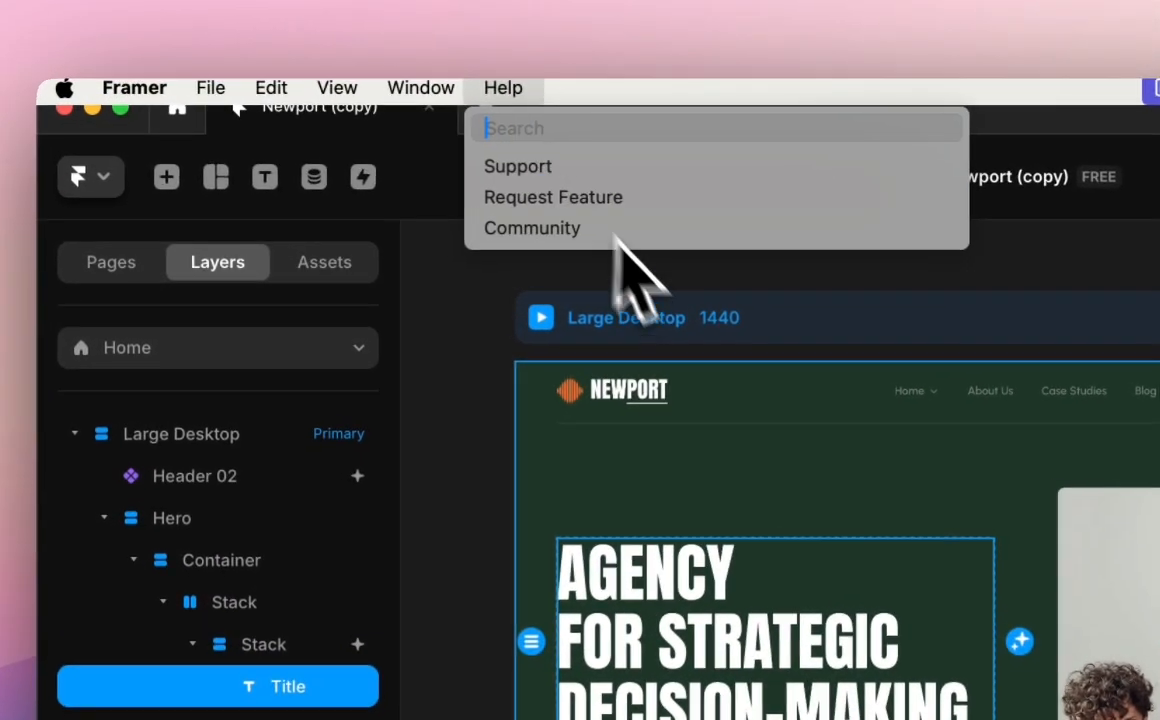
{"action": "type", "text": "undo"}
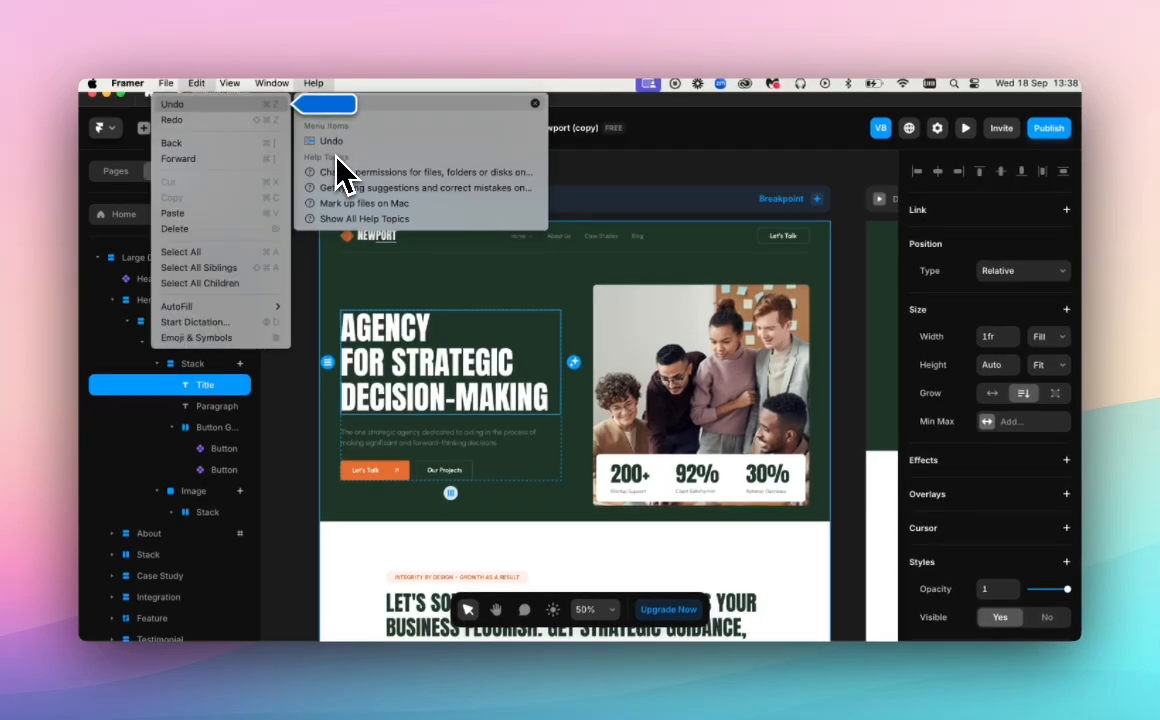
{"action": "left_click", "coordinate": [346, 143]}
{"action": "left_click", "coordinate": [315, 84]}
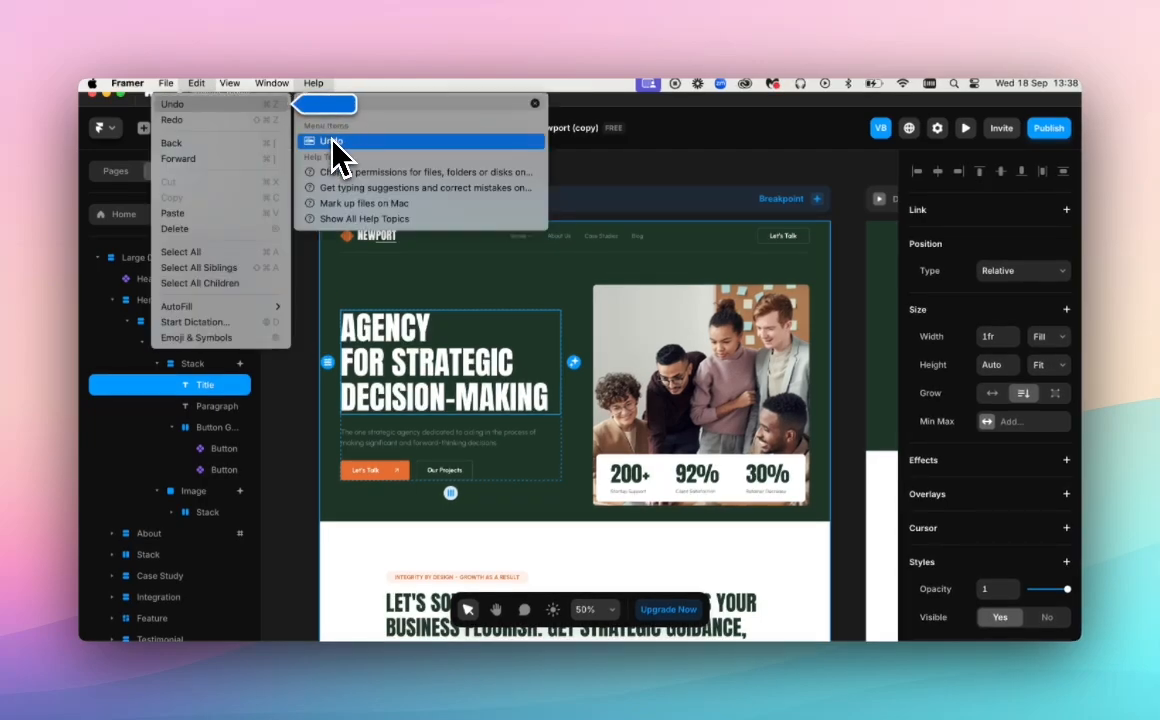
{"action": "left_click", "coordinate": [197, 86]}
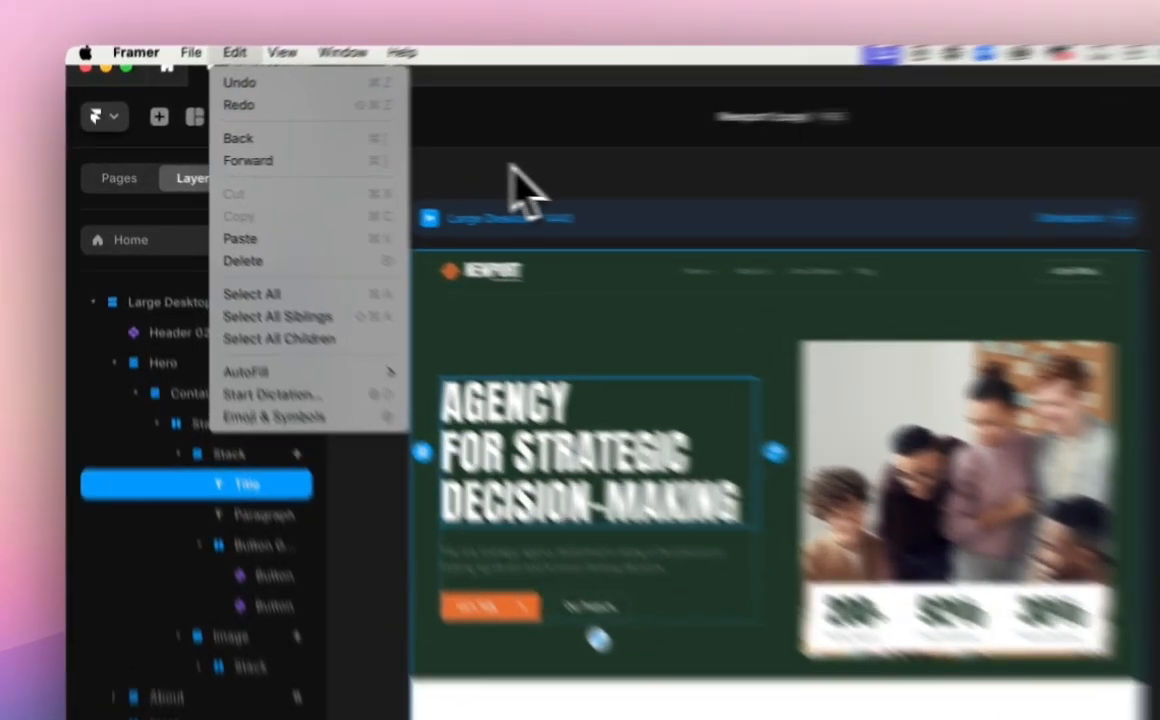
{"action": "left_click", "coordinate": [390, 164]}
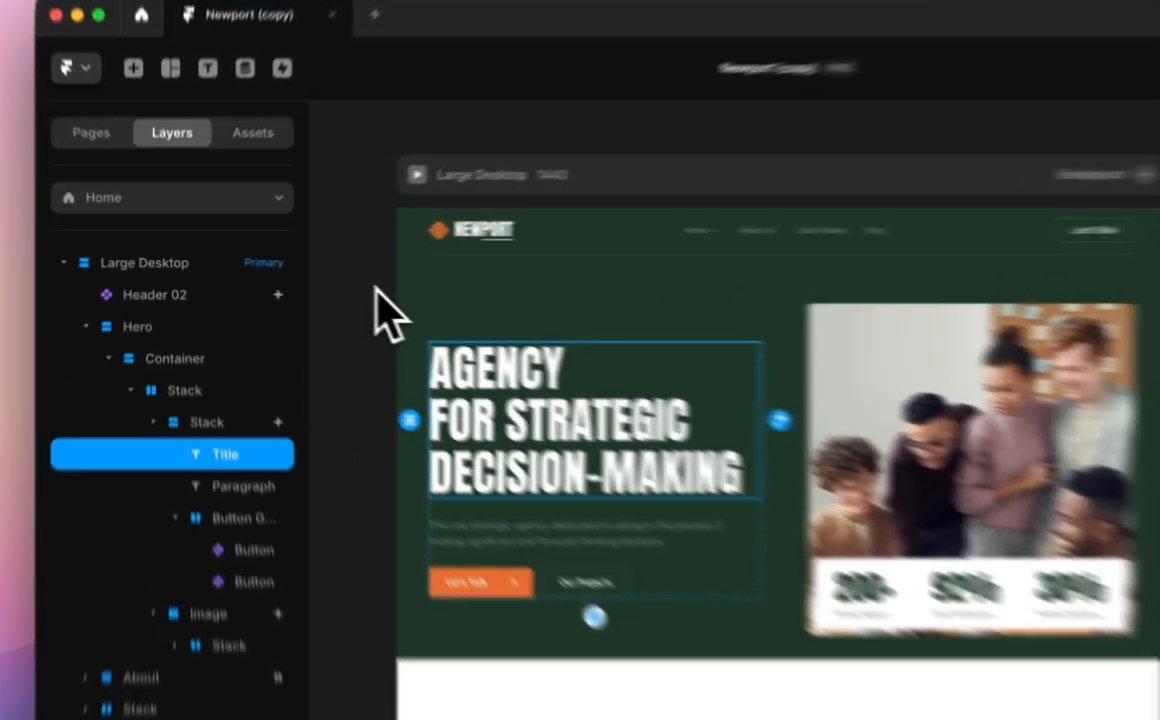
Clear the Title selection and collapse the Home page's layer tree down to its top-level frames.
{"action": "left_click", "coordinate": [305, 273]}
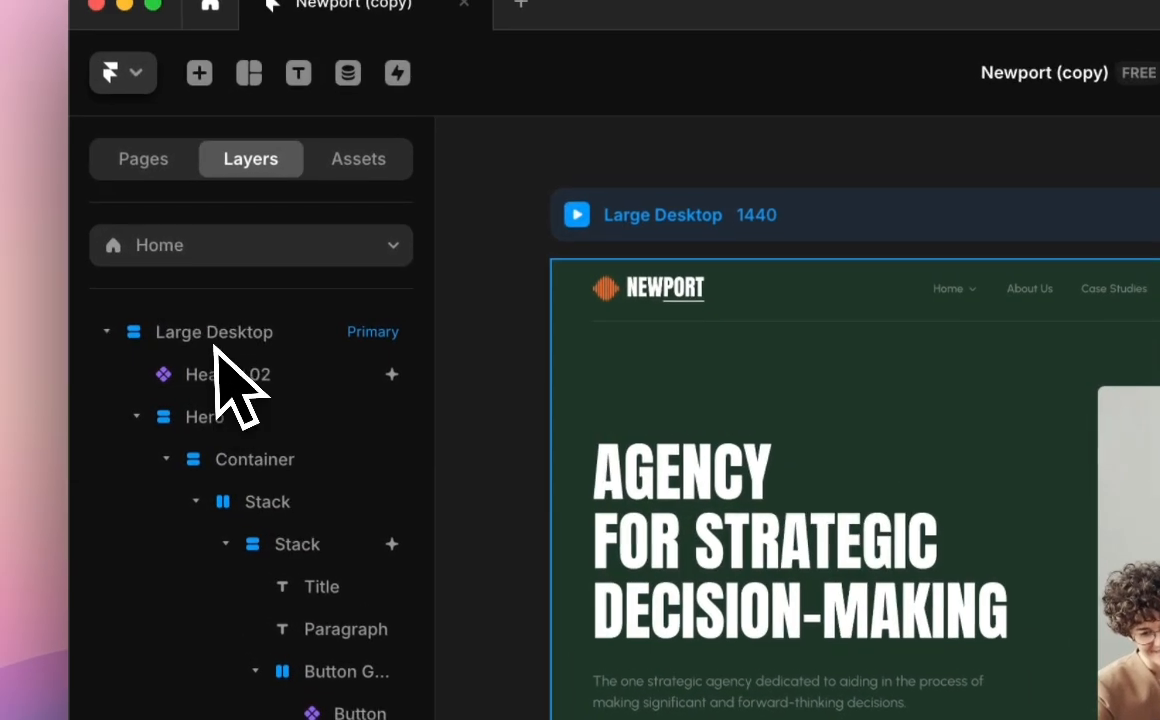
{"action": "left_click", "coordinate": [31, 267]}
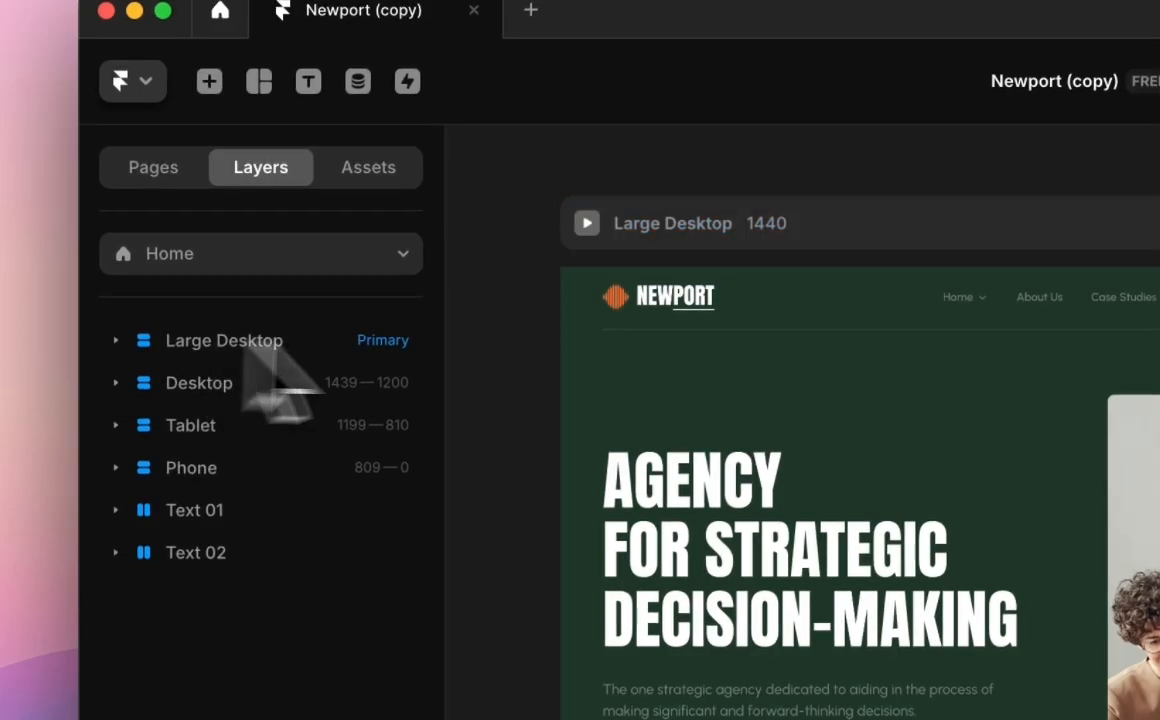
{"action": "scroll", "coordinate": [588, 381], "scroll_direction": "down", "scroll_amount": 3}
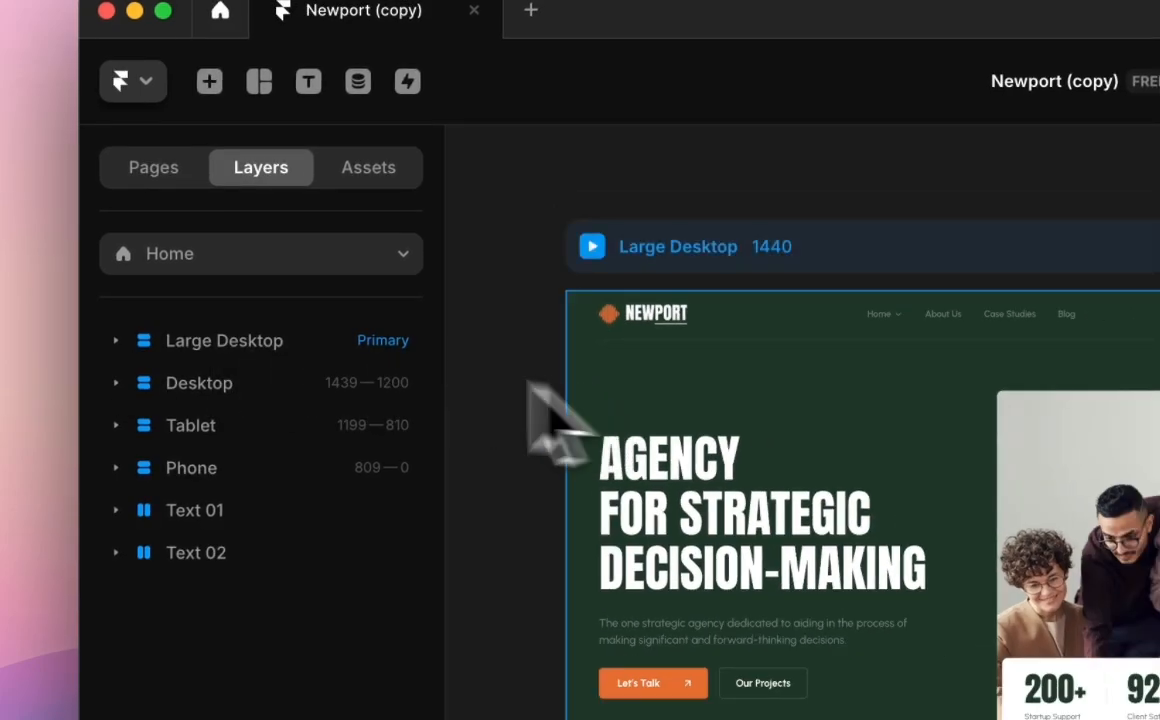
{"action": "left_click", "coordinate": [210, 254]}
{"action": "left_click", "coordinate": [412, 254]}
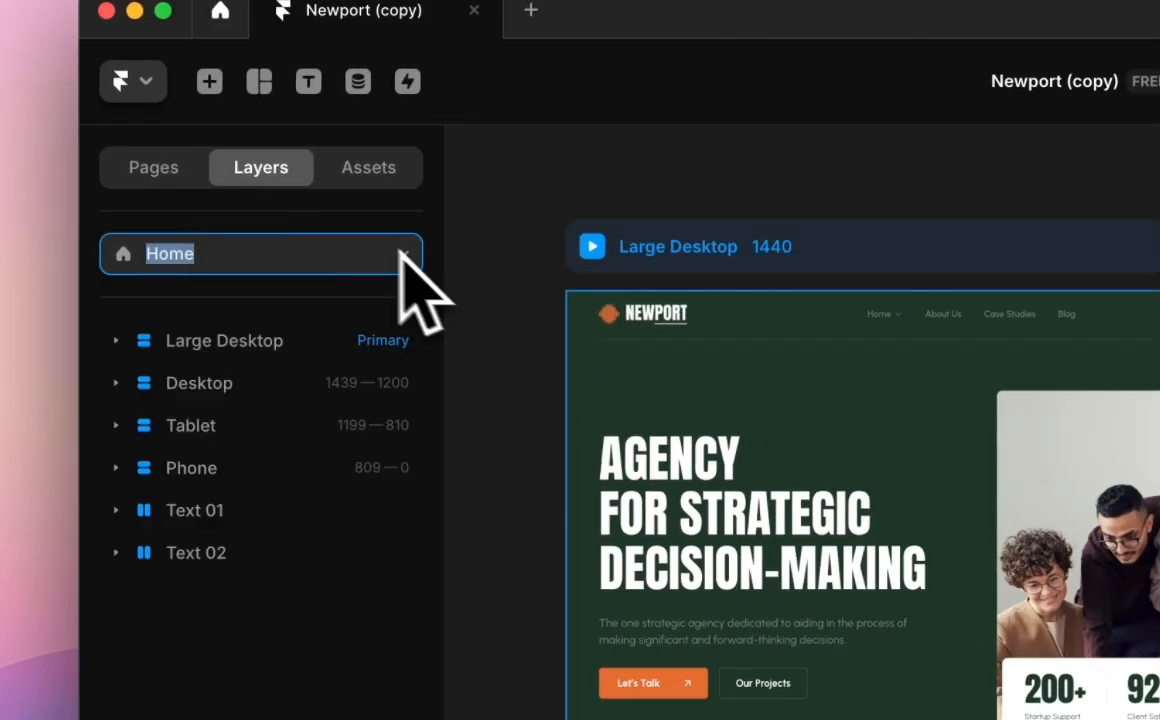
{"action": "left_click", "coordinate": [158, 172]}
{"action": "left_click", "coordinate": [278, 176]}
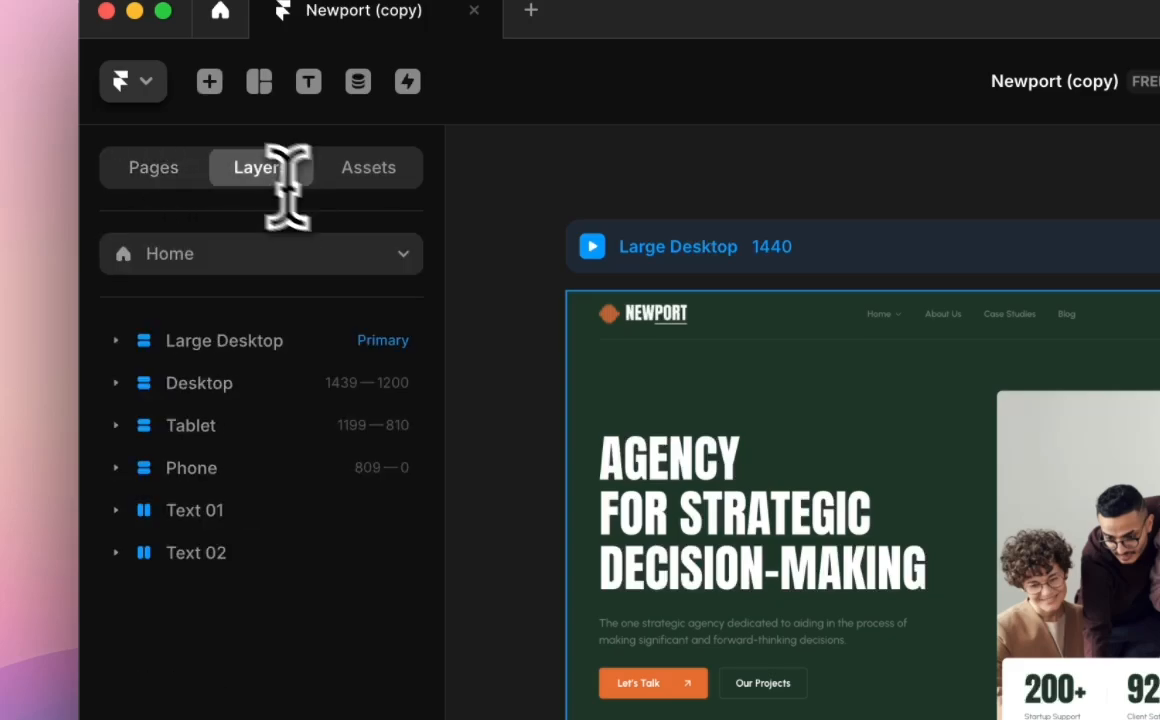
{"action": "left_click", "coordinate": [390, 253]}
{"action": "left_click", "coordinate": [278, 355]}
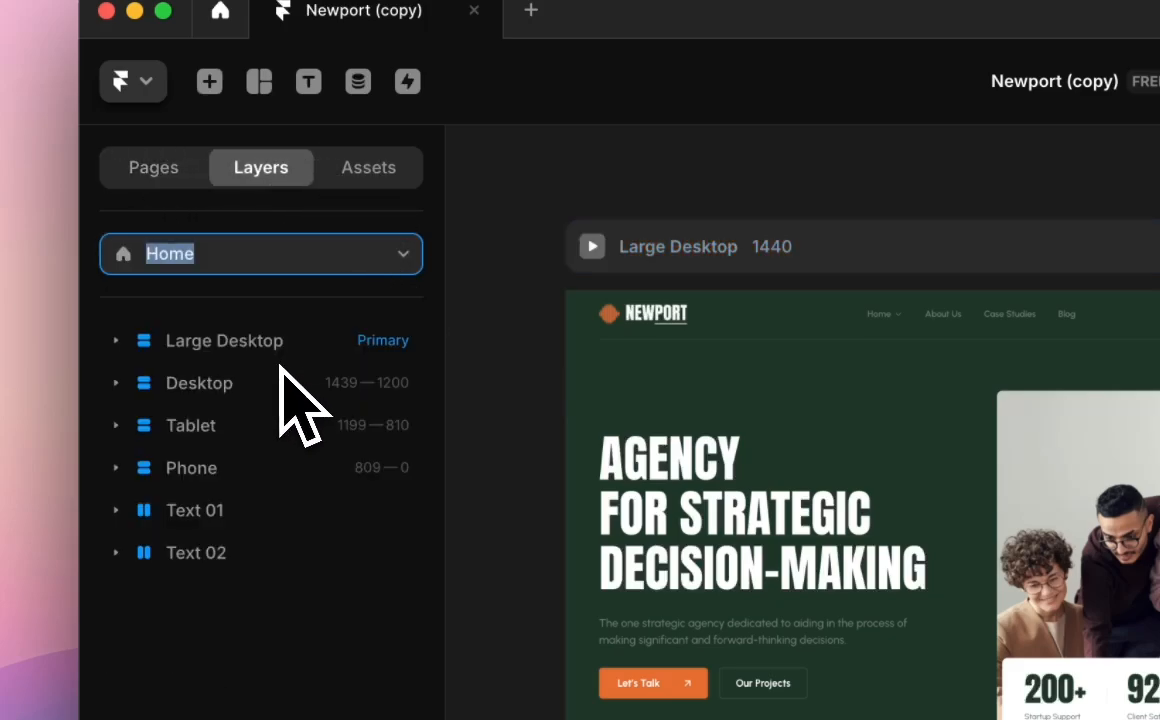
Select the Desktop breakpoint, view the layers nested inside it, collapse it again and clear the selection.
{"action": "left_click", "coordinate": [226, 342]}
{"action": "left_click", "coordinate": [227, 385]}
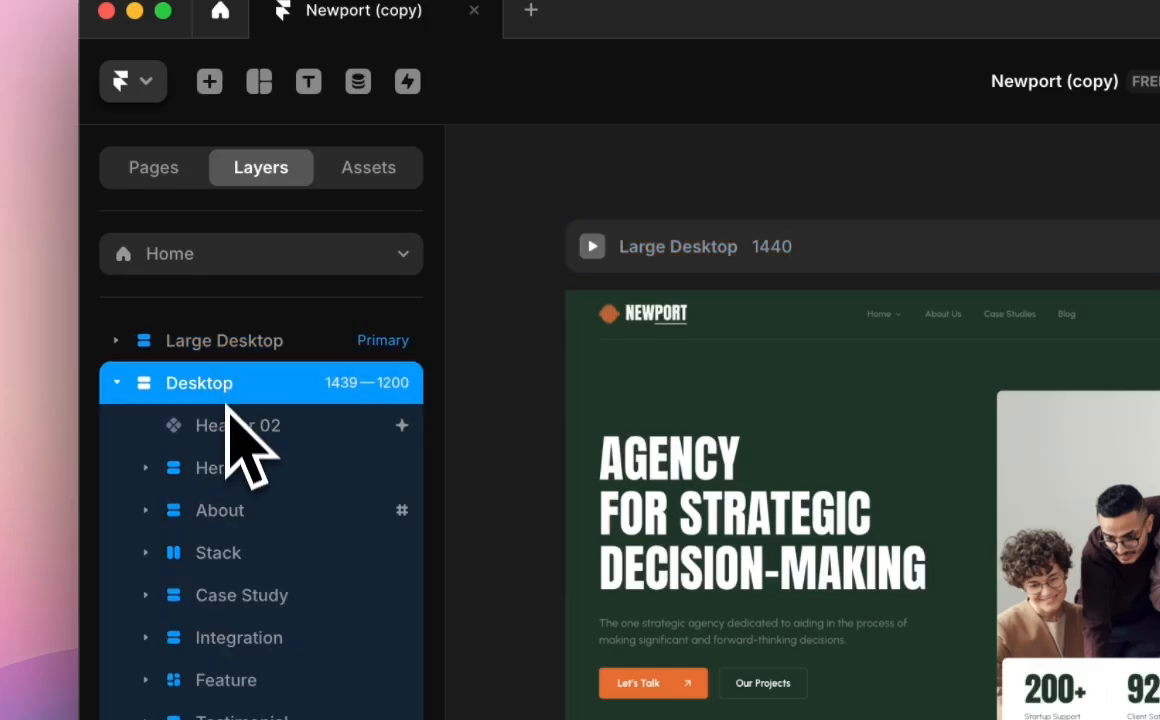
{"action": "left_click", "coordinate": [125, 385]}
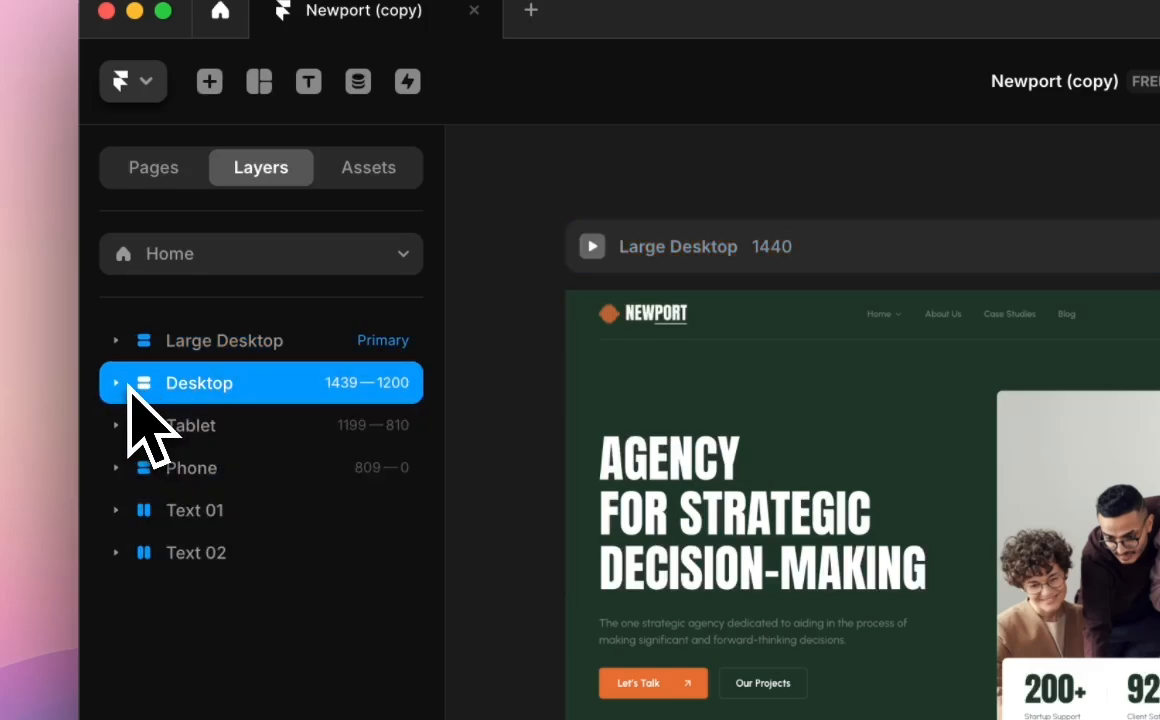
{"action": "left_click", "coordinate": [492, 212]}
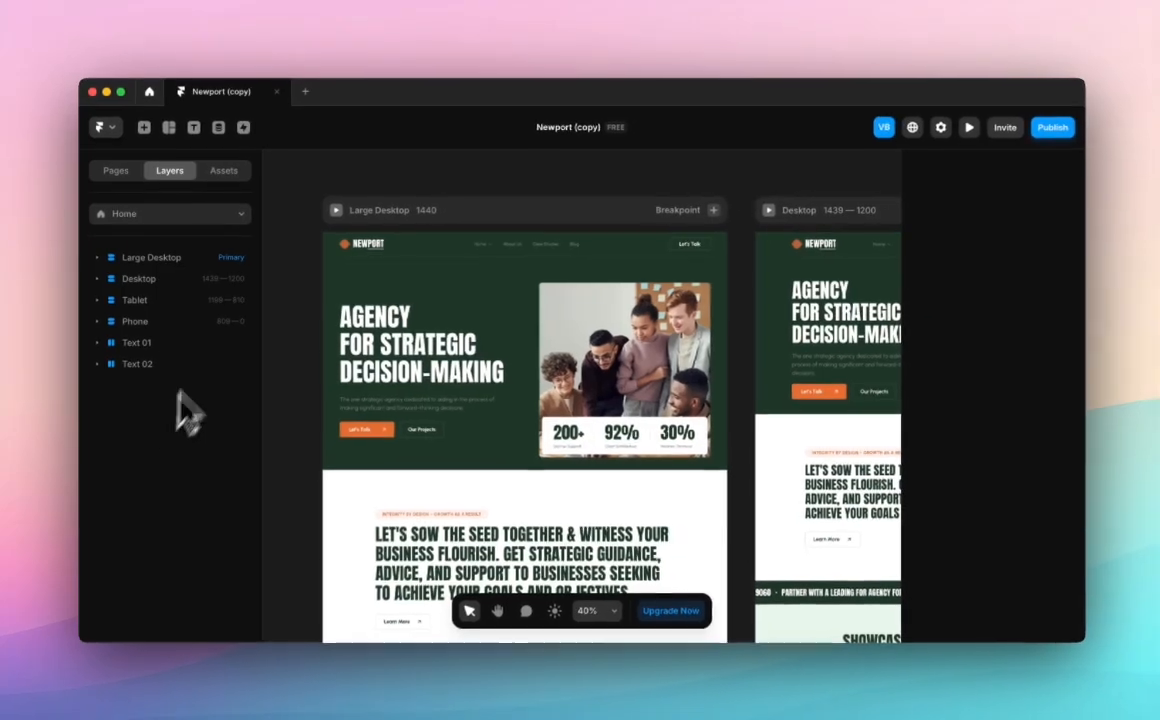
Look over the Large Desktop, Desktop, Tablet and Phone versions of the Home page side by side on the canvas.
{"action": "scroll", "coordinate": [350, 260], "scroll_direction": "down", "scroll_amount": 2}
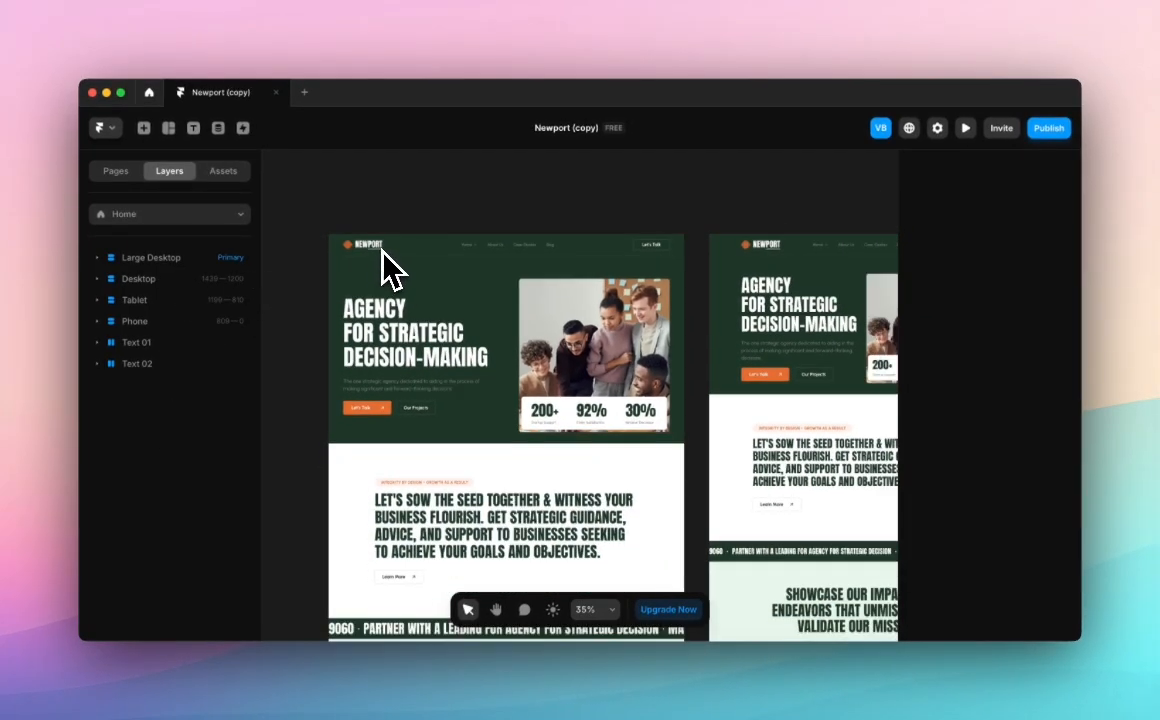
{"action": "scroll", "coordinate": [410, 318], "scroll_direction": "right", "scroll_amount": 6}
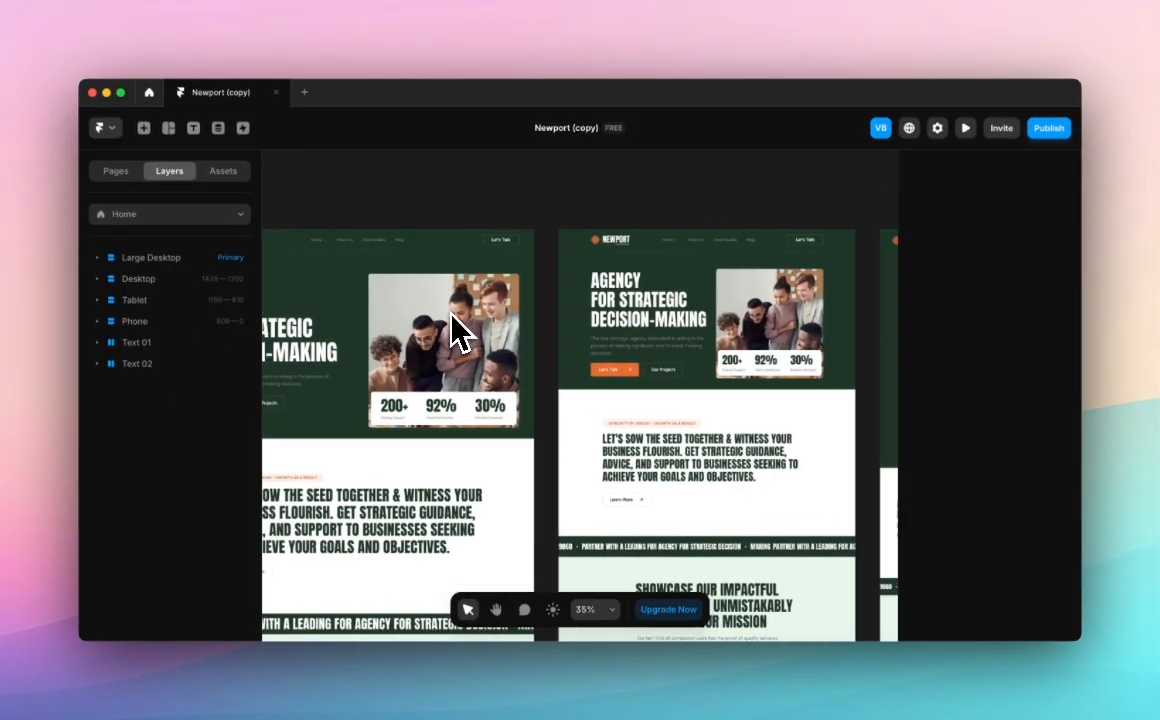
{"action": "scroll", "coordinate": [493, 232], "scroll_direction": "right", "scroll_amount": 5}
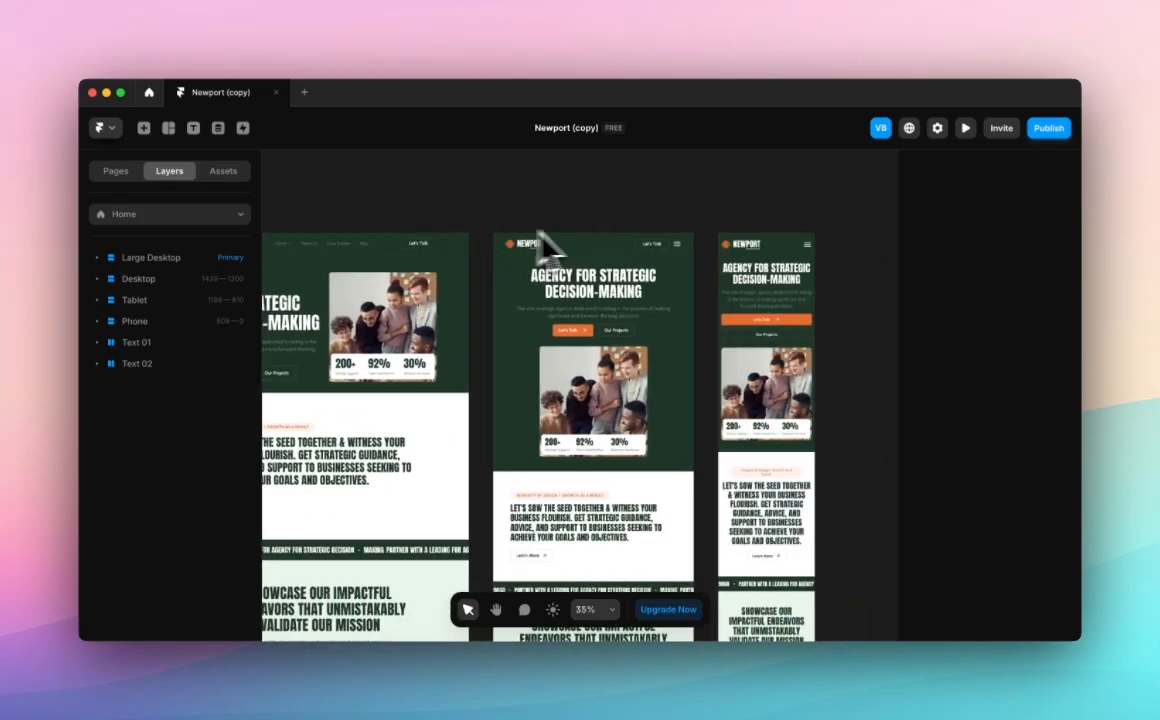
{"action": "scroll", "coordinate": [767, 235], "scroll_direction": "left", "scroll_amount": 5}
{"action": "scroll", "coordinate": [767, 240], "scroll_direction": "down", "scroll_amount": 5}
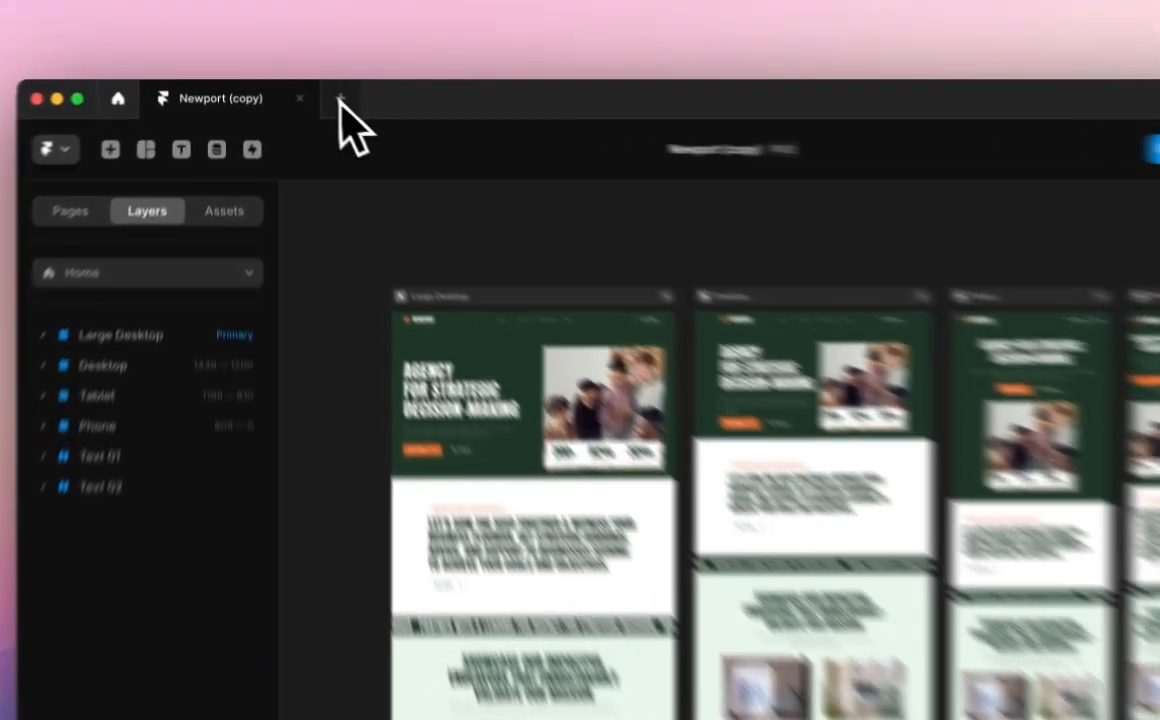
Create a new blank project and browse the ready-made page layouts such as Portfolio and Teaser.
{"action": "left_click", "coordinate": [304, 92]}
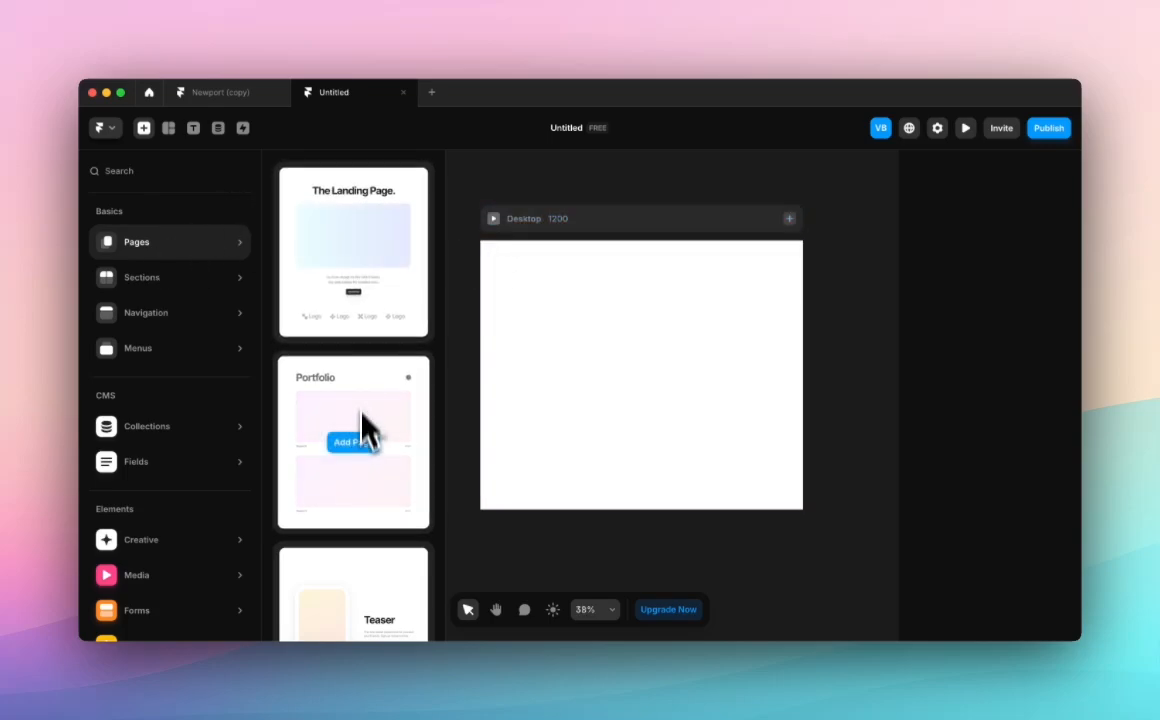
{"action": "scroll", "coordinate": [372, 557], "scroll_direction": "down", "scroll_amount": 3}
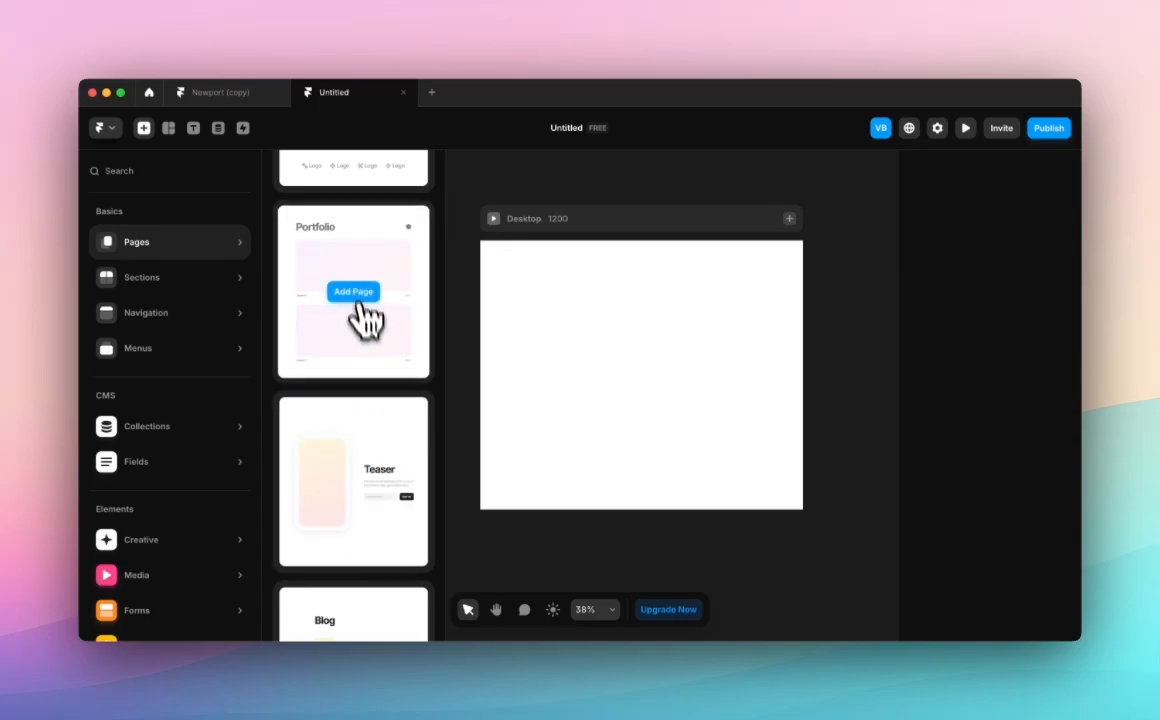
{"action": "scroll", "coordinate": [367, 318], "scroll_direction": "up", "scroll_amount": 3}
Add the Landing Page layout to the new project, view its Desktop, Tablet and Phone frames, and undo the insertion.
{"action": "left_click", "coordinate": [354, 258]}
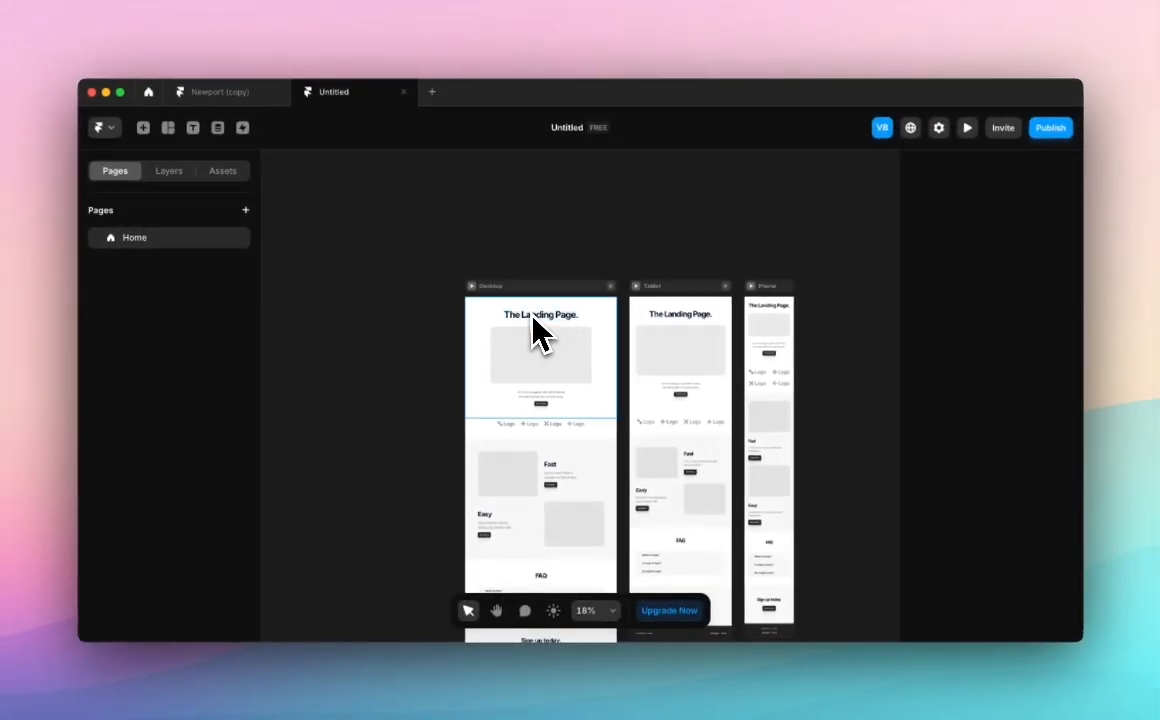
{"action": "scroll", "coordinate": [530, 313], "scroll_direction": "up", "scroll_amount": 5}
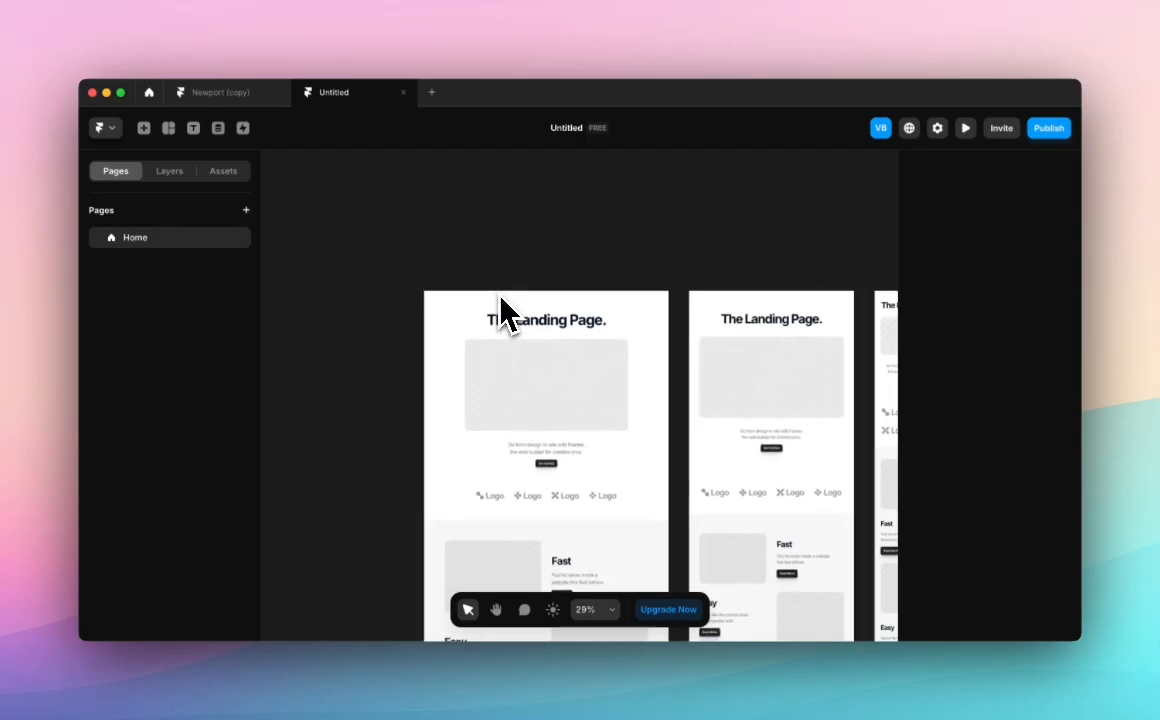
{"action": "scroll", "coordinate": [500, 293], "scroll_direction": "right", "scroll_amount": 3}
{"action": "scroll", "coordinate": [715, 275], "scroll_direction": "up", "scroll_amount": 4}
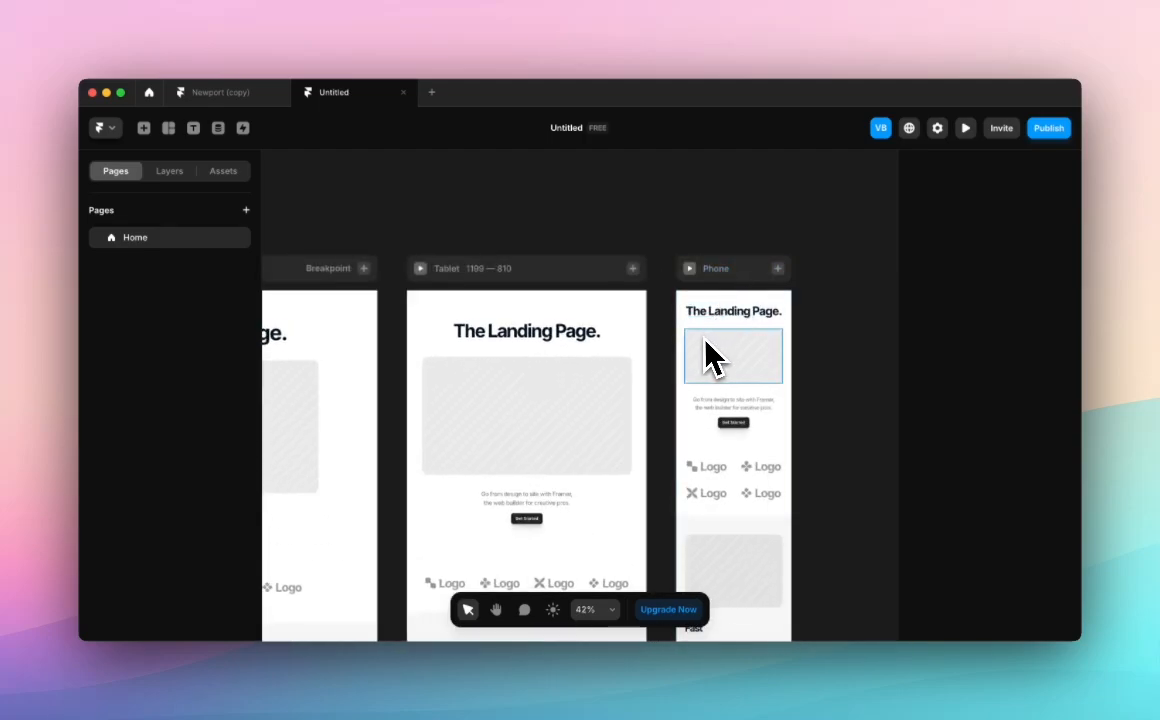
{"action": "scroll", "coordinate": [705, 342], "scroll_direction": "left", "scroll_amount": 5}
{"action": "key", "text": "super+z"}
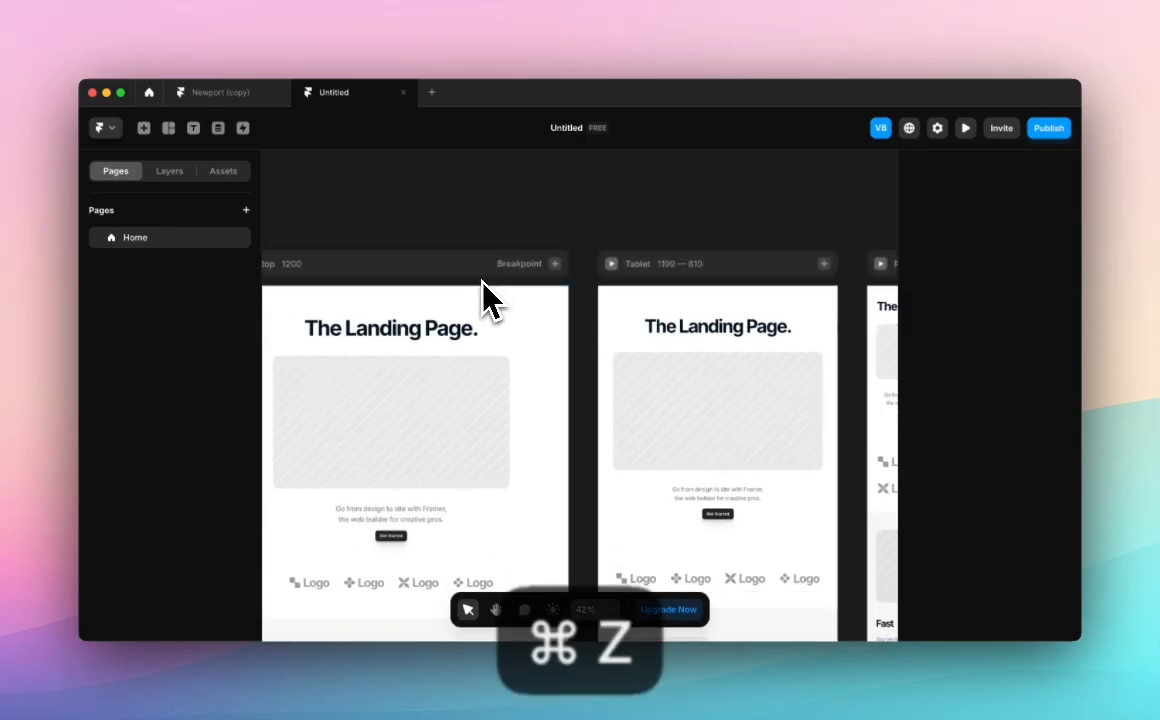
Add the Tablet (810) and Phone (390) breakpoints to the blank Home page beside the Desktop frame.
{"action": "left_click", "coordinate": [577, 247]}
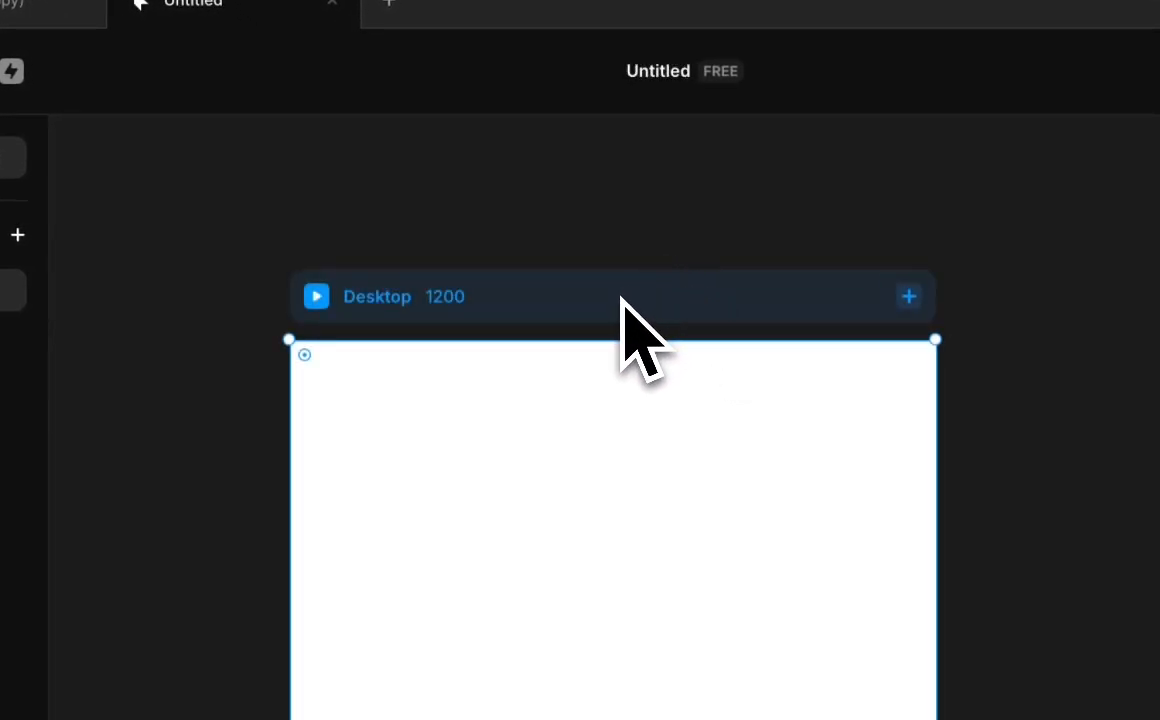
{"action": "left_click", "coordinate": [908, 296]}
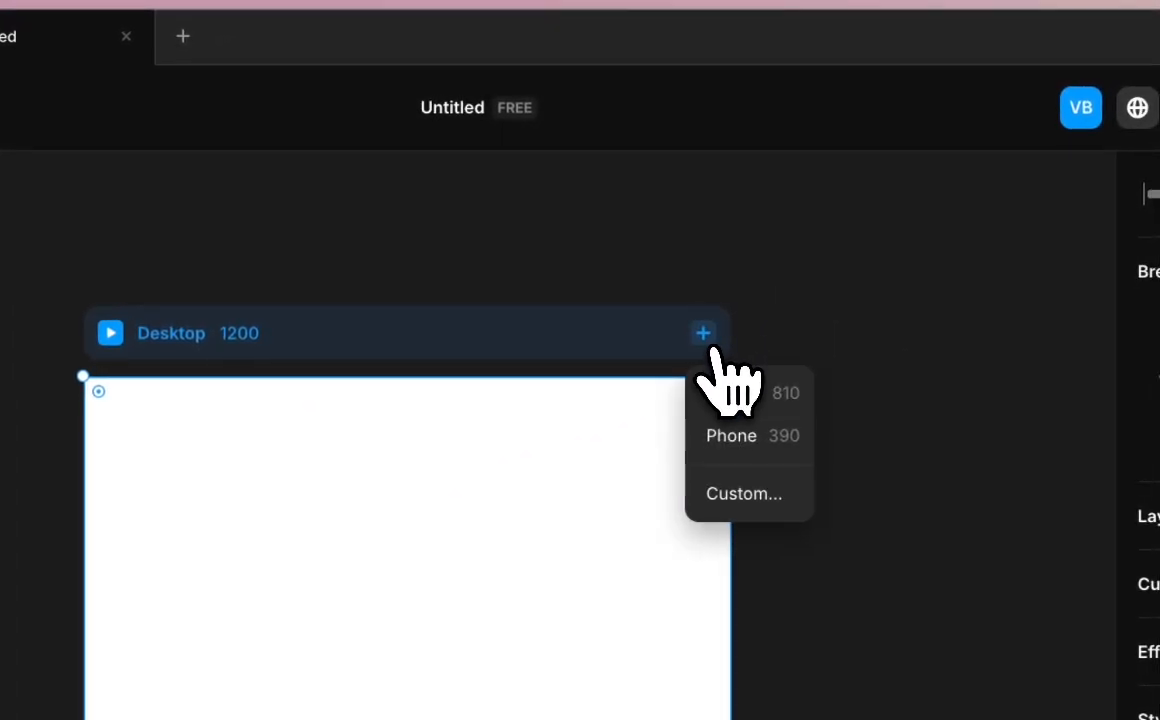
{"action": "left_click", "coordinate": [787, 405]}
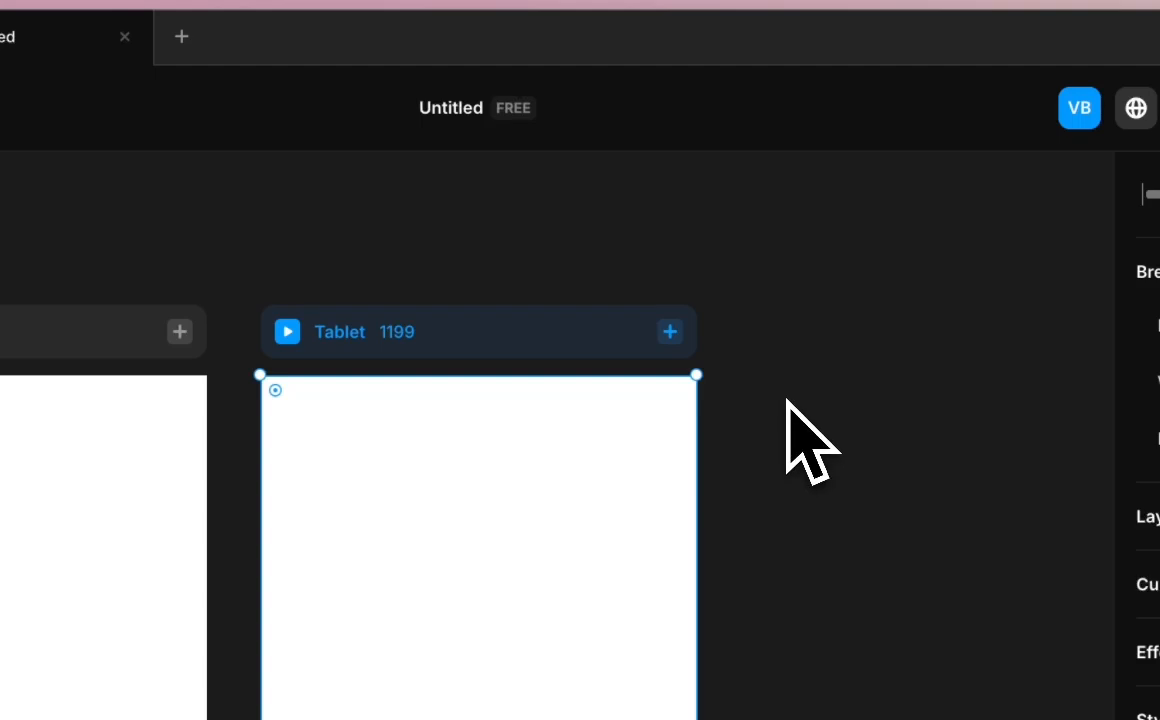
{"action": "left_click", "coordinate": [670, 331]}
{"action": "left_click", "coordinate": [705, 391]}
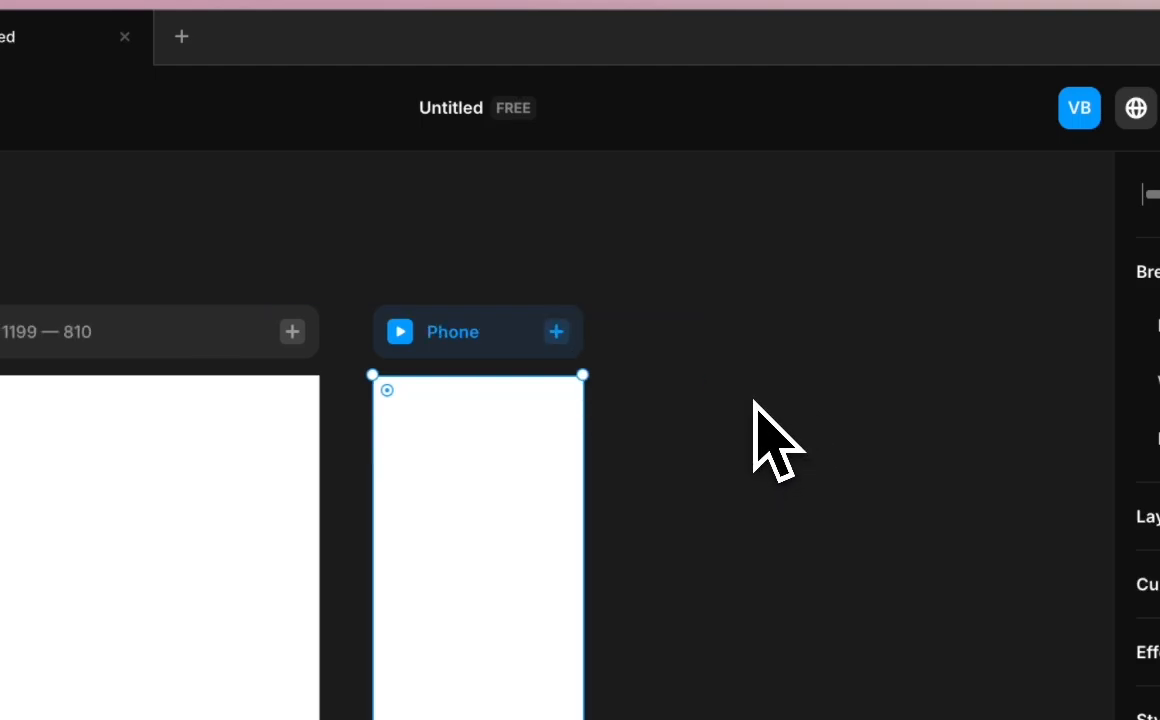
{"action": "scroll", "coordinate": [755, 402], "scroll_direction": "left", "scroll_amount": 8}
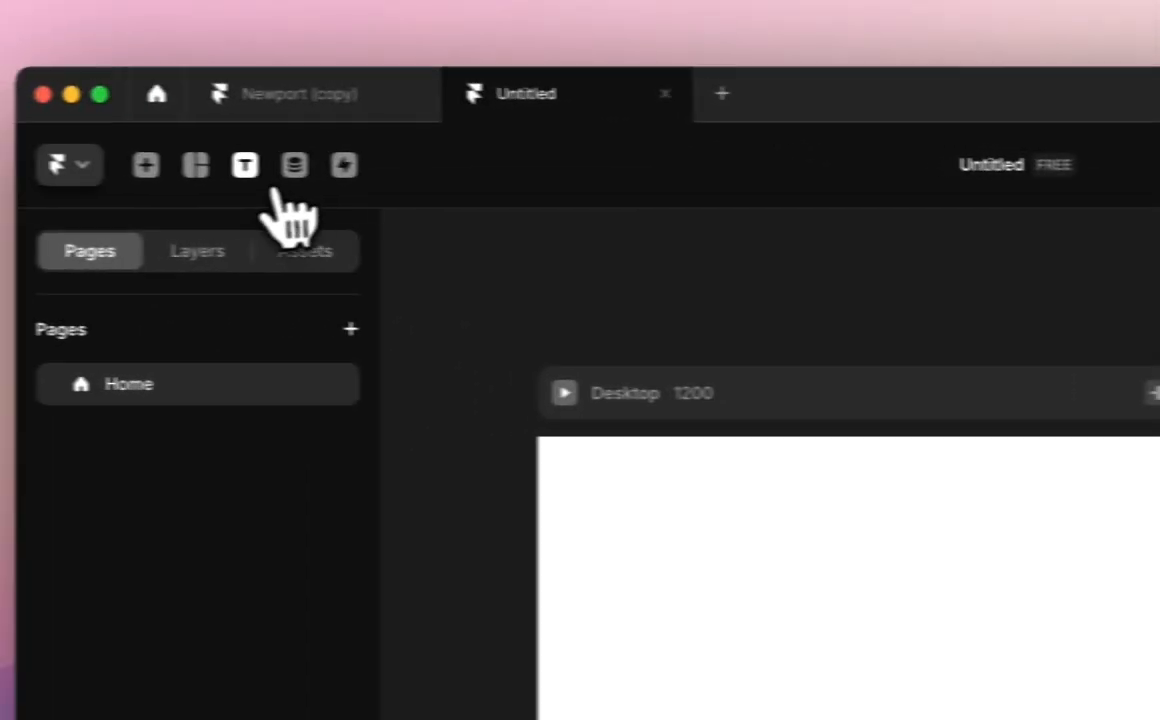
Add the text "This is an element" near the upper left of the Desktop frame and set its size to 40 pixels.
{"action": "left_click", "coordinate": [247, 164]}
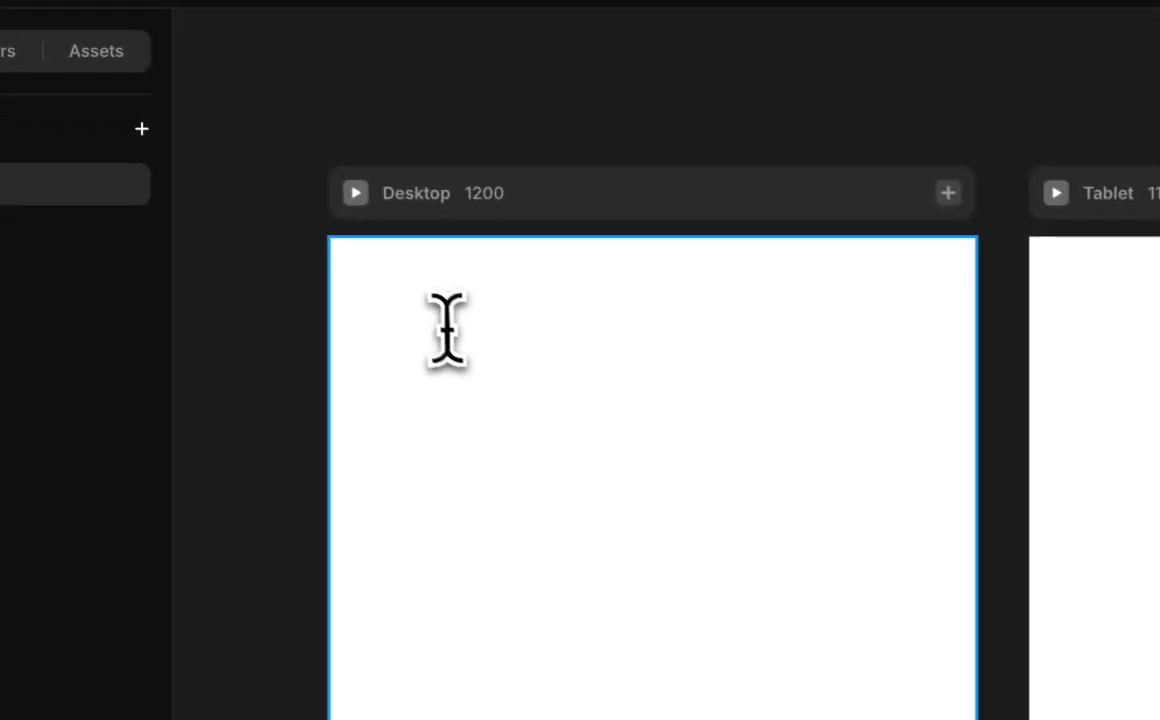
{"action": "left_click", "coordinate": [265, 489]}
{"action": "type", "text": "This is a"}
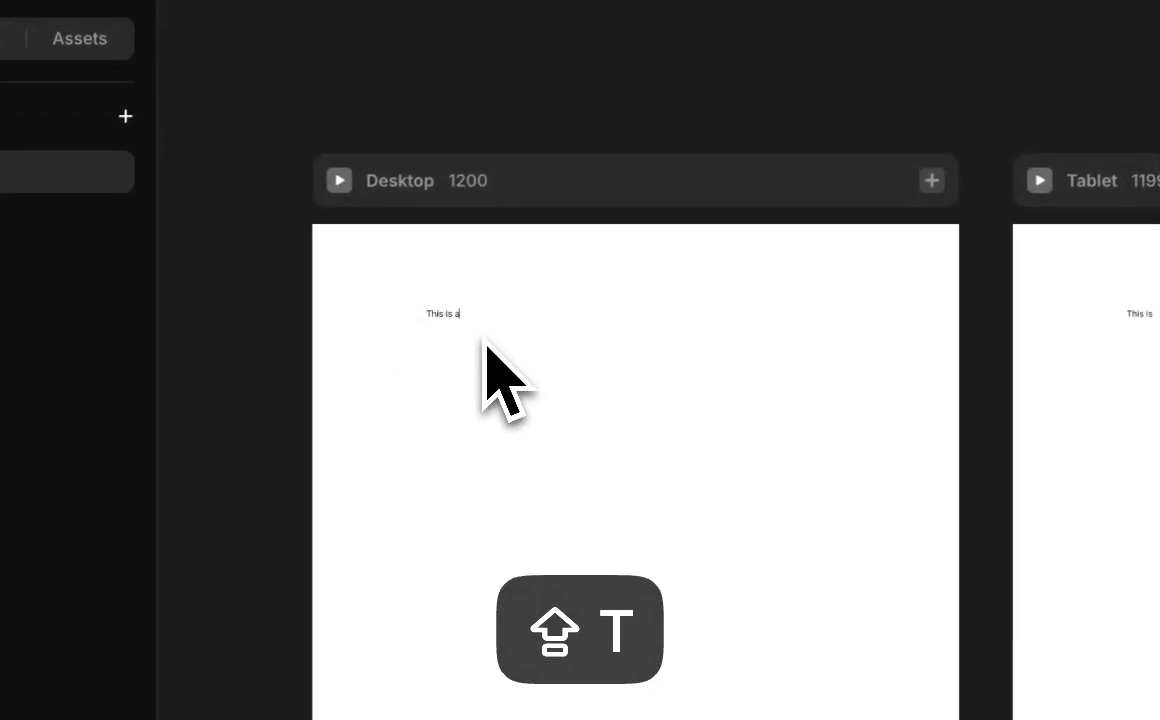
{"action": "type", "text": "n element"}
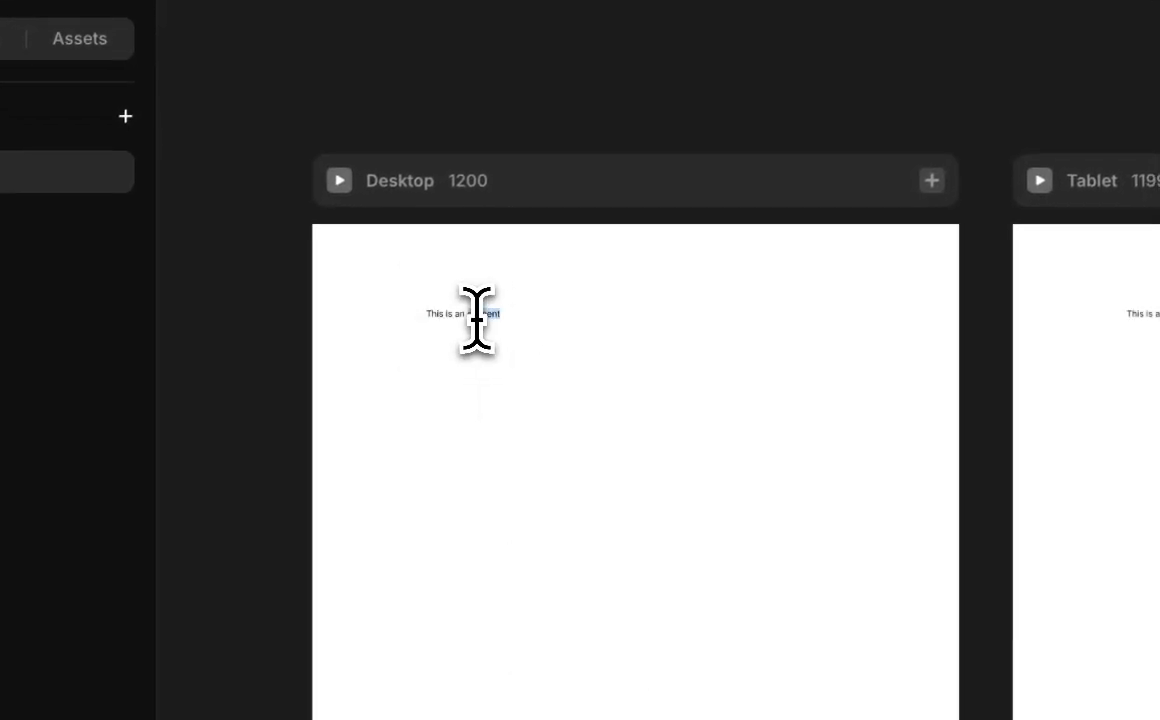
{"action": "left_click_drag", "start_coordinate": [477, 320], "coordinate": [412, 293]}
{"action": "scroll", "coordinate": [1040, 245], "scroll_direction": "down", "scroll_amount": 8}
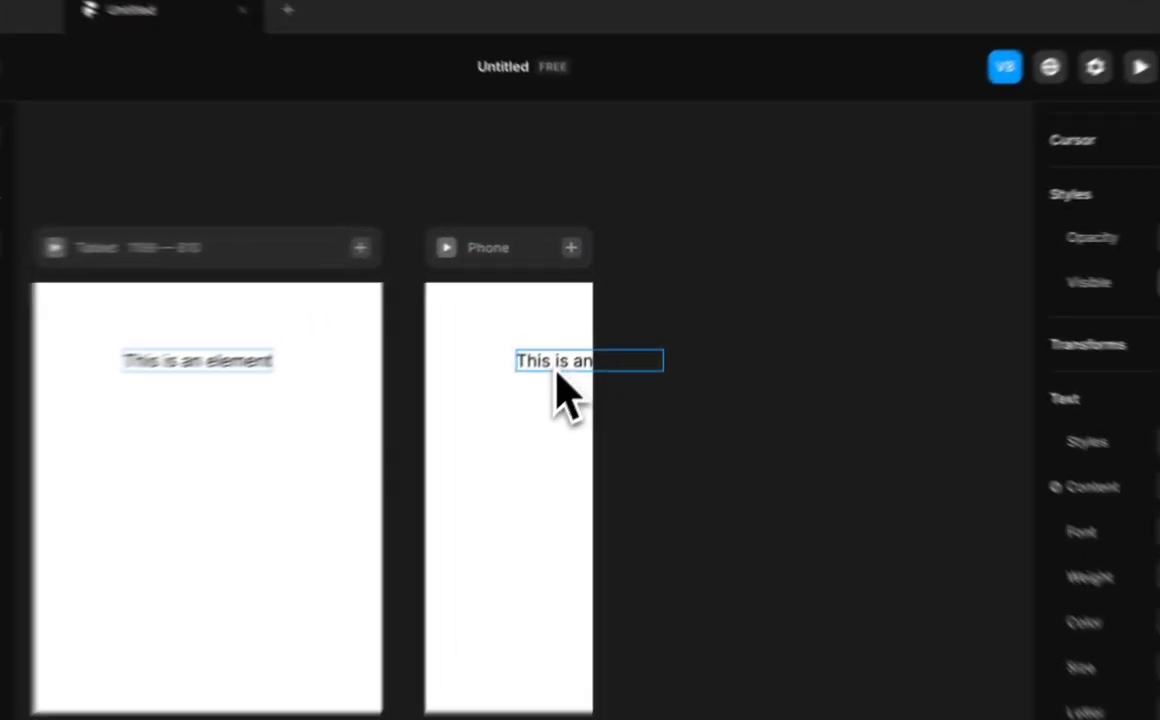
Center the "This is an element" text horizontally in the Phone frame and in the Tablet frame.
{"action": "left_click_drag", "start_coordinate": [598, 321], "coordinate": [555, 318]}
{"action": "left_click_drag", "start_coordinate": [438, 405], "coordinate": [427, 401]}
{"action": "scroll", "coordinate": [427, 404], "scroll_direction": "left", "scroll_amount": 5}
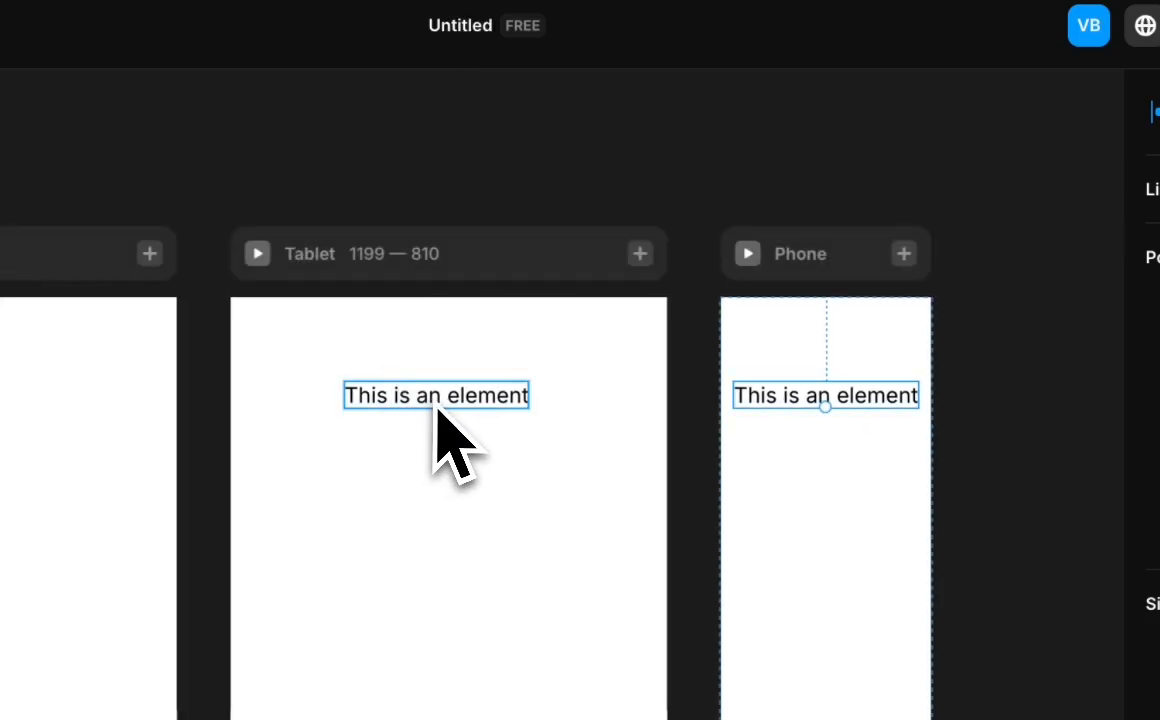
{"action": "left_click_drag", "start_coordinate": [472, 410], "coordinate": [462, 404]}
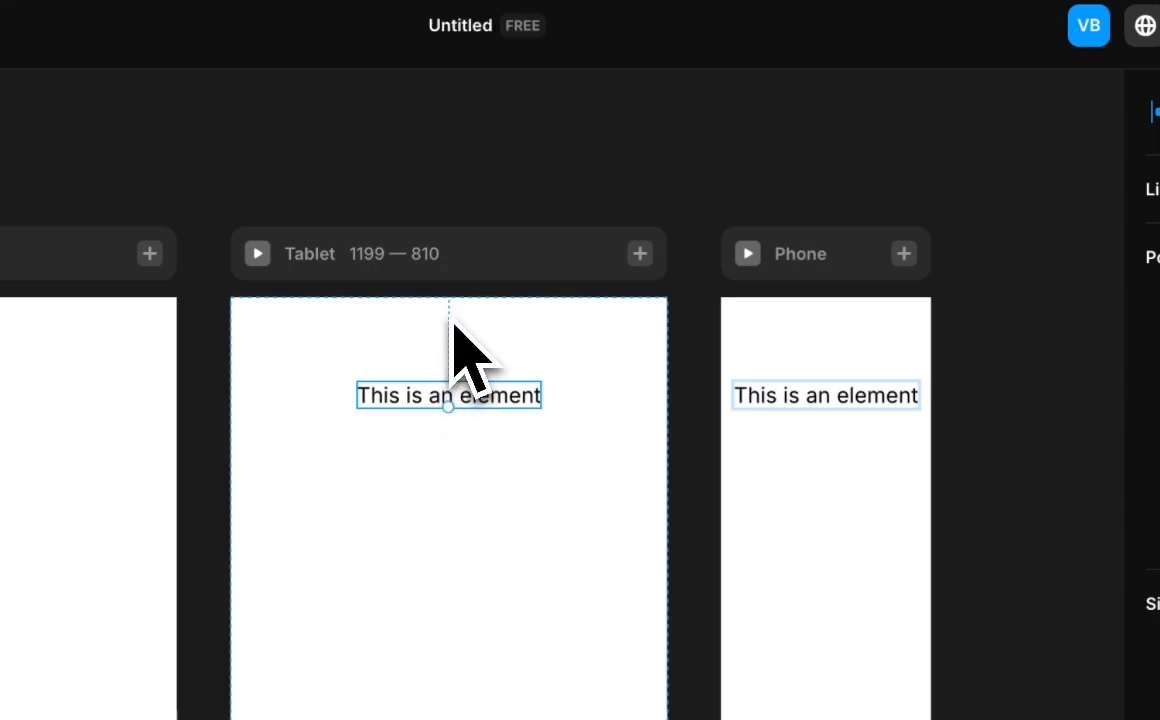
{"action": "scroll", "coordinate": [458, 327], "scroll_direction": "left", "scroll_amount": 6}
{"action": "scroll", "coordinate": [466, 329], "scroll_direction": "right", "scroll_amount": 4}
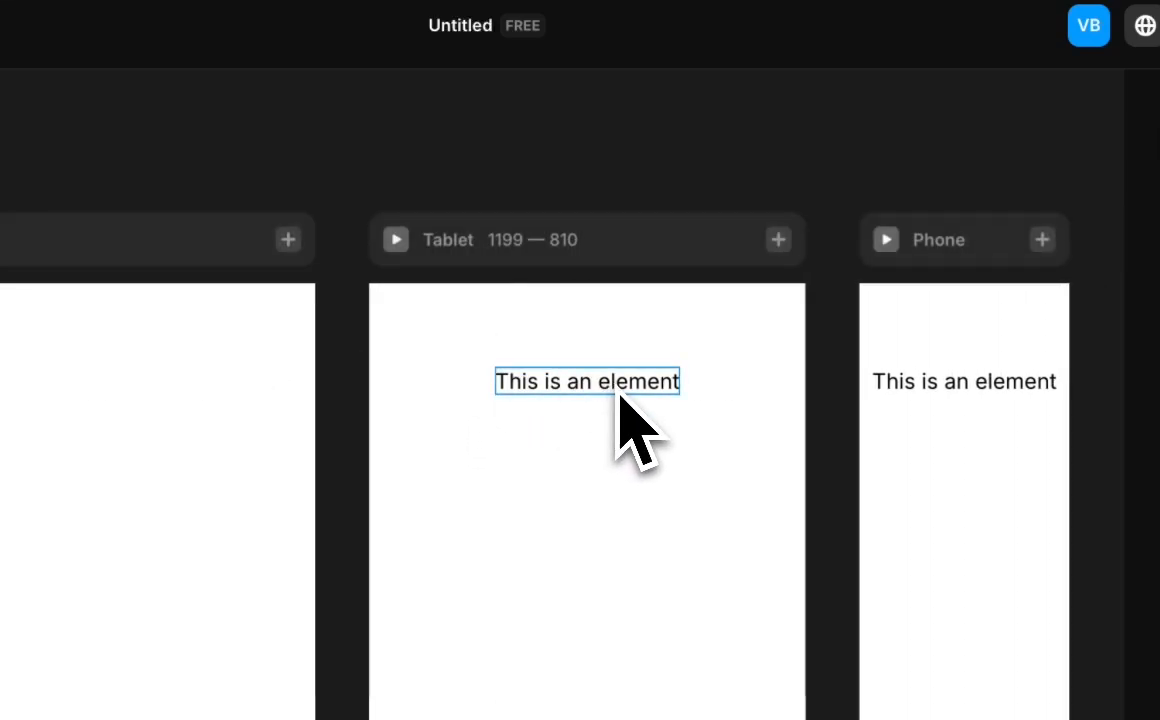
{"action": "scroll", "coordinate": [660, 405], "scroll_direction": "right", "scroll_amount": 3}
Move the Desktop frame's text to just below the middle of the frame and check its position on Tablet and Phone.
{"action": "scroll", "coordinate": [818, 422], "scroll_direction": "left", "scroll_amount": 10}
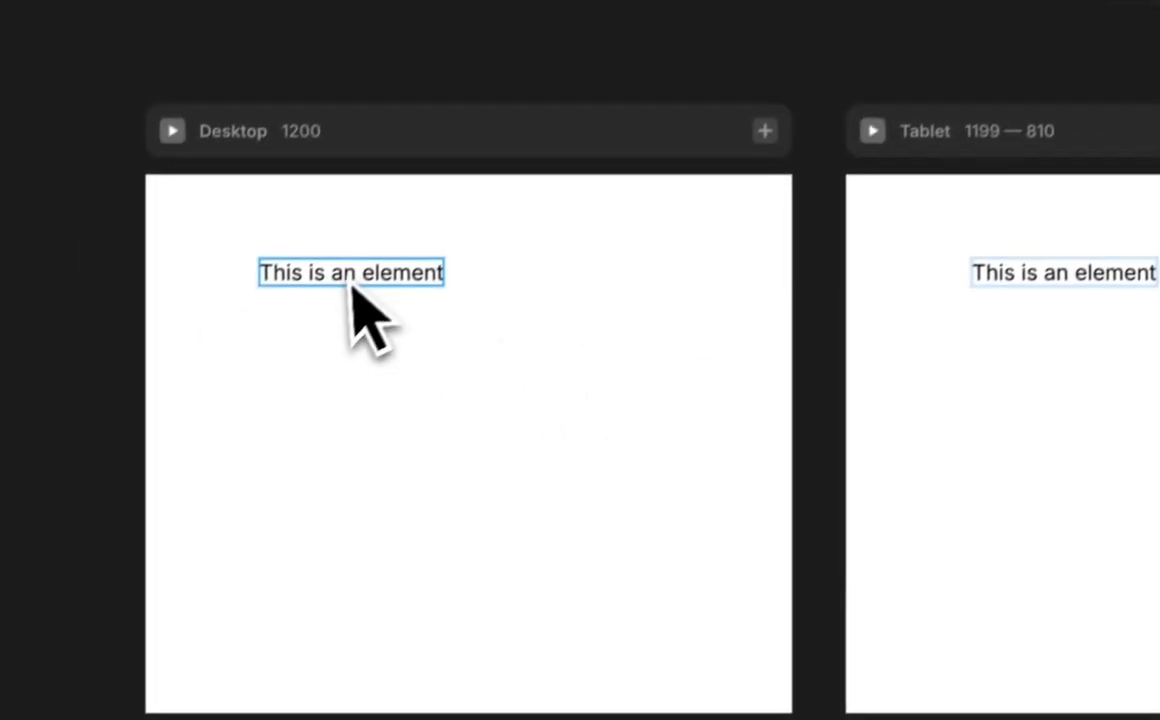
{"action": "left_click_drag", "start_coordinate": [255, 387], "coordinate": [343, 601]}
{"action": "left_click_drag", "start_coordinate": [462, 475], "coordinate": [493, 490]}
{"action": "scroll", "coordinate": [499, 491], "scroll_direction": "right", "scroll_amount": 6}
{"action": "scroll", "coordinate": [766, 272], "scroll_direction": "right", "scroll_amount": 3}
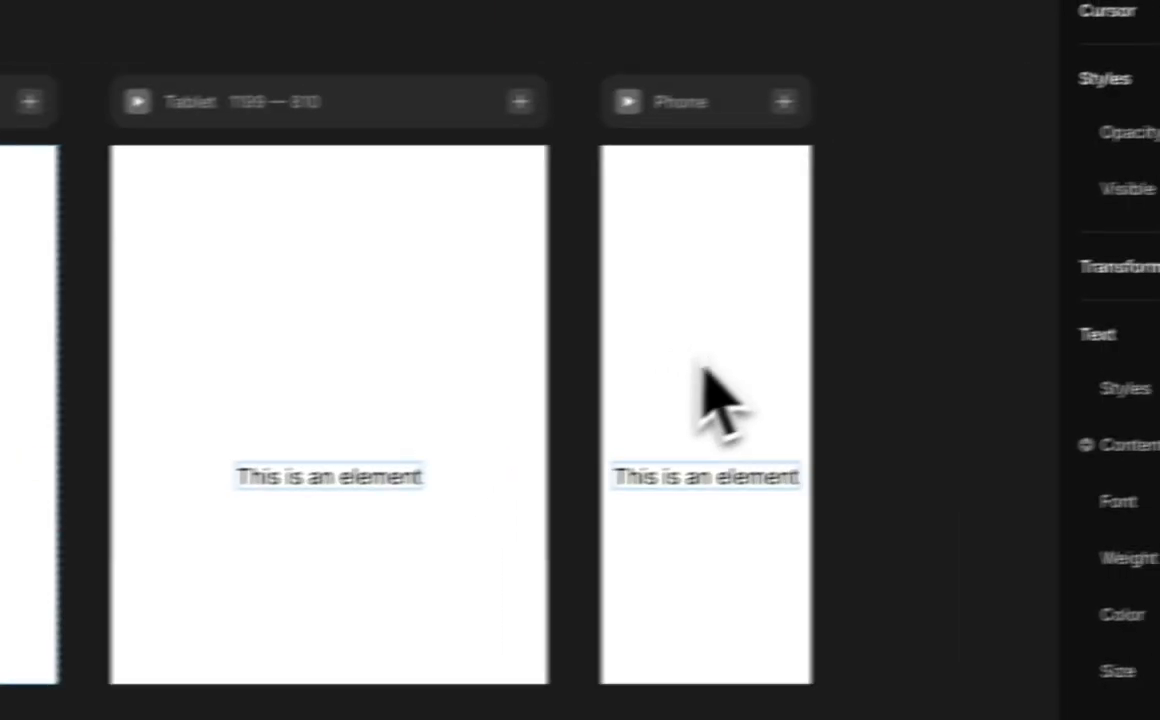
{"action": "scroll", "coordinate": [718, 400], "scroll_direction": "left", "scroll_amount": 5}
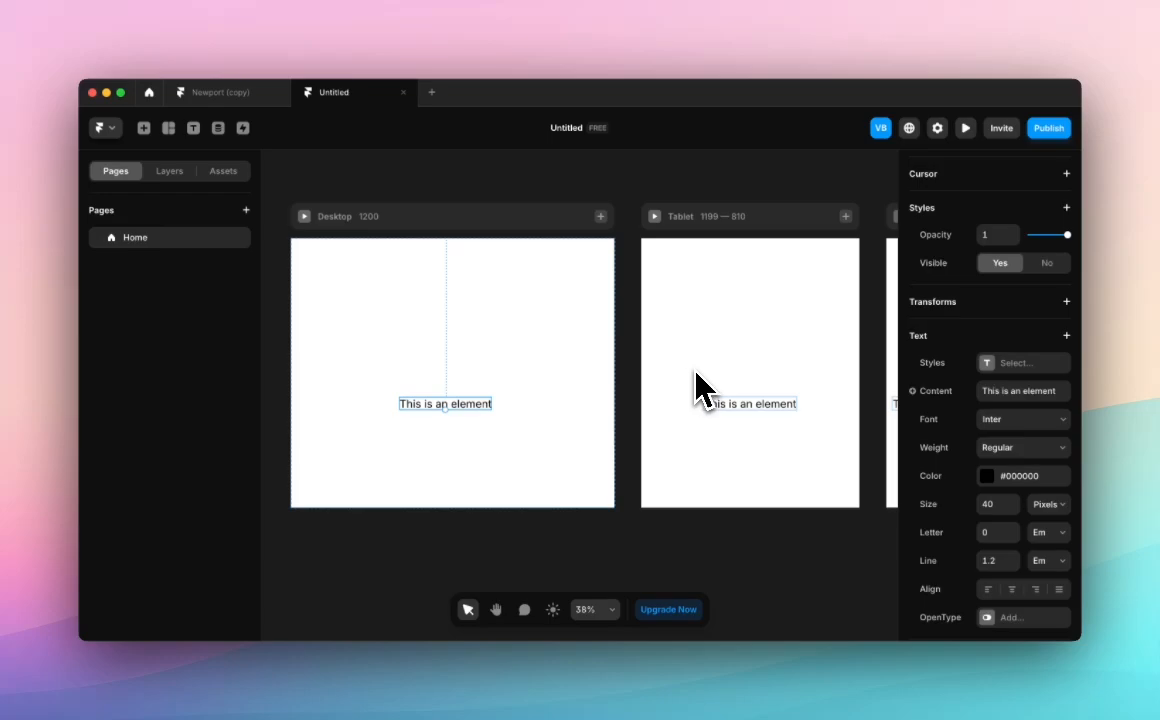
Add a custom breakpoint named Tiny Phone with a width of 200, and delete it again.
{"action": "left_click", "coordinate": [556, 218]}
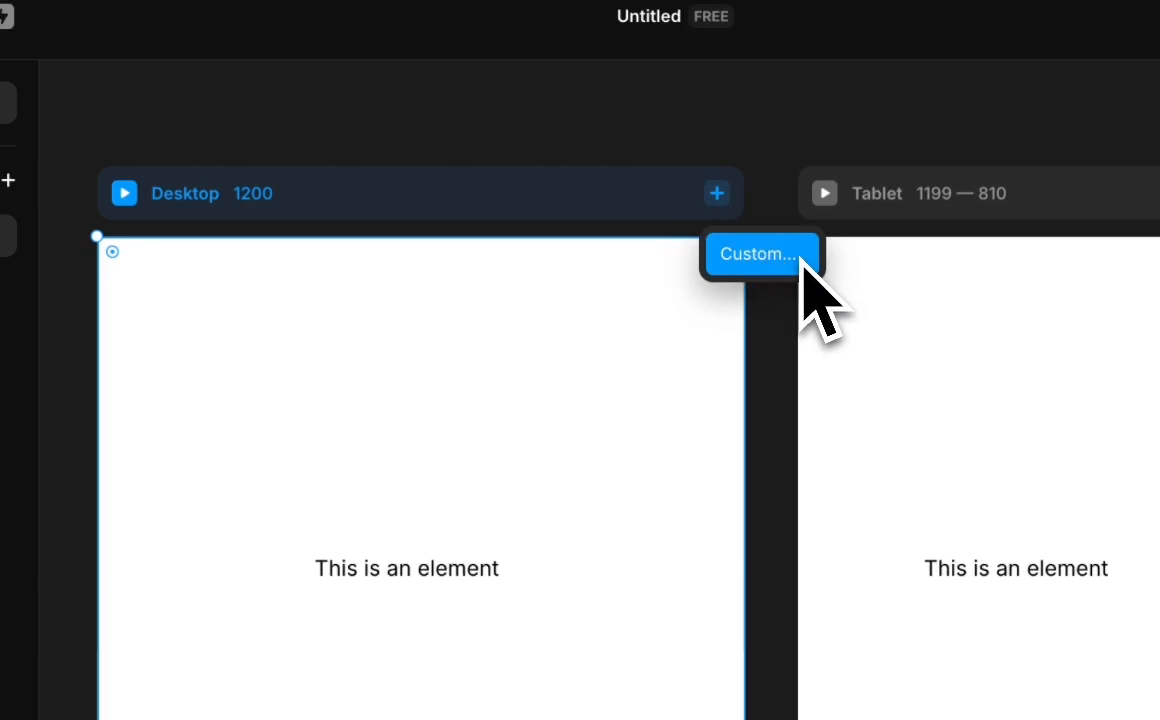
{"action": "left_click", "coordinate": [801, 258]}
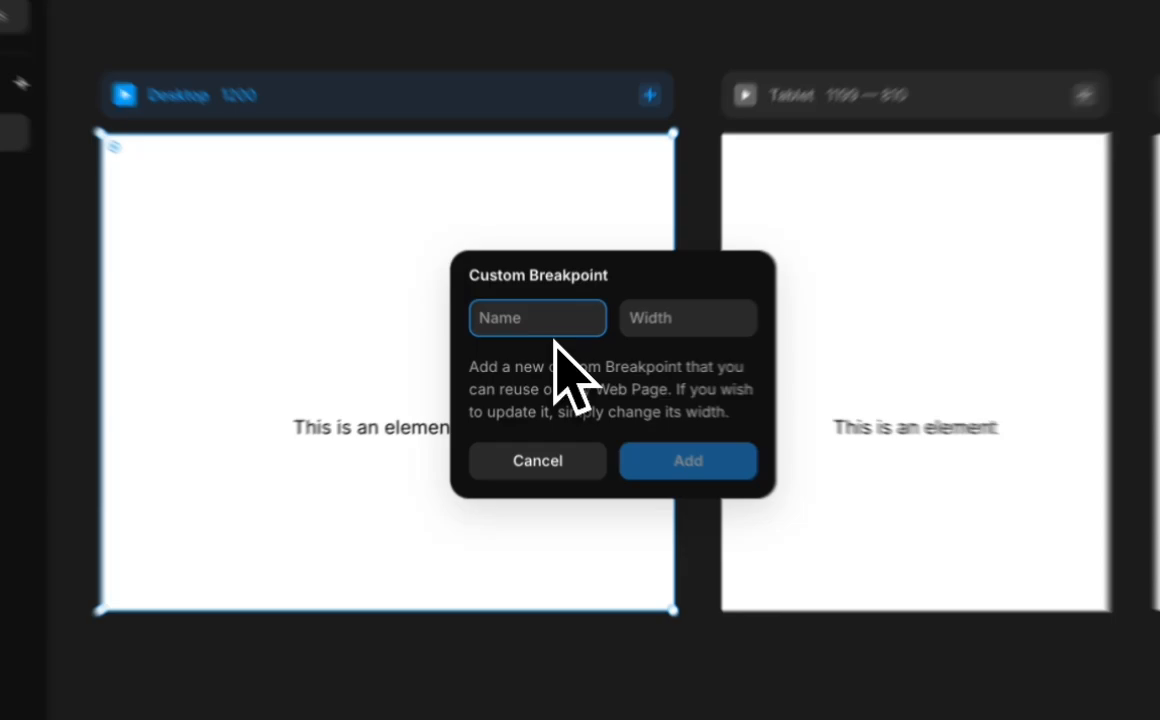
{"action": "type", "text": "Tiny P"}
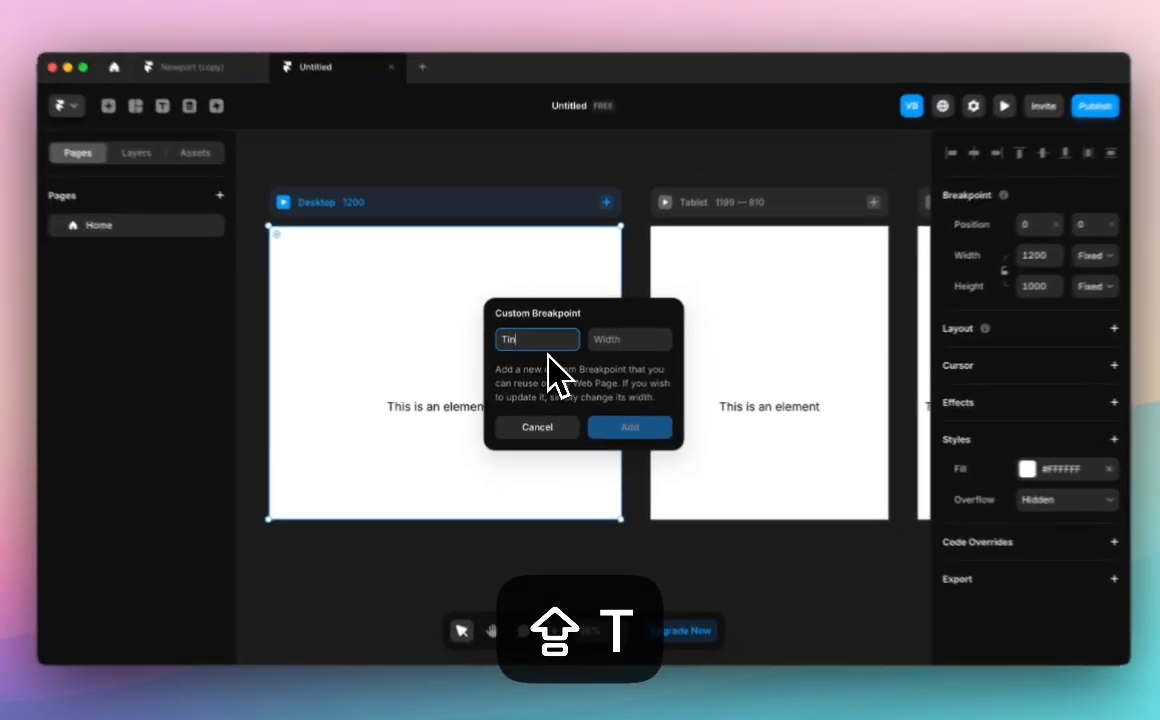
{"action": "type", "text": "hone"}
{"action": "left_click", "coordinate": [620, 346]}
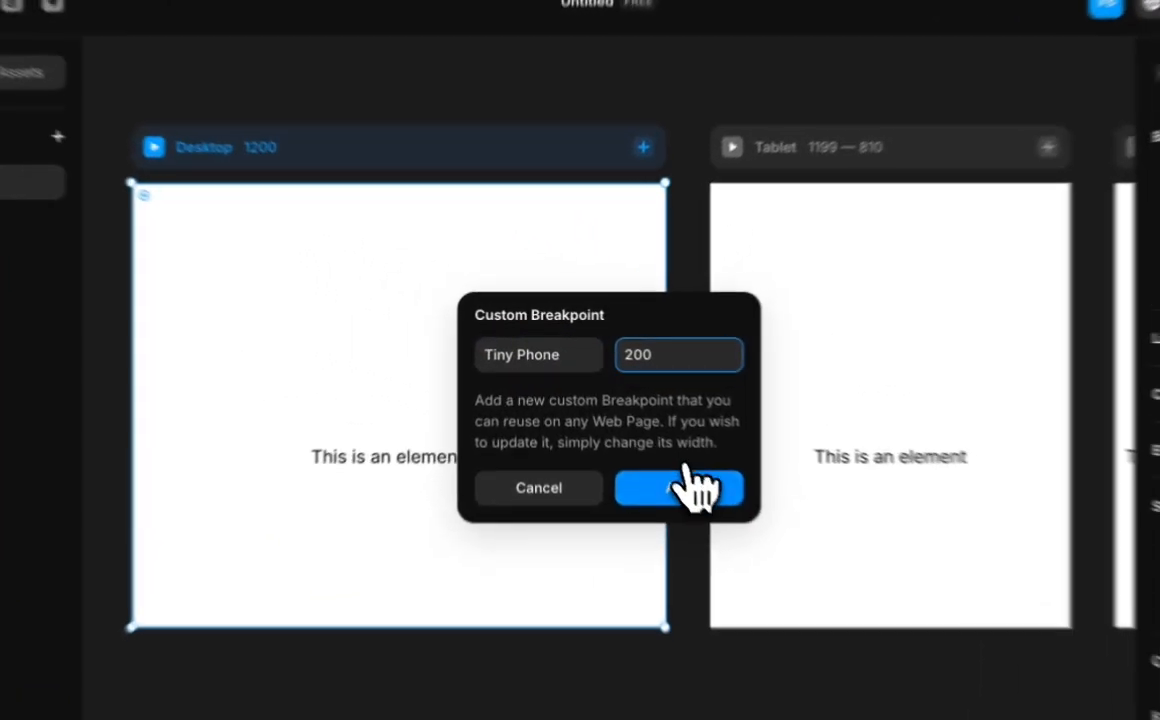
{"action": "left_click", "coordinate": [622, 422]}
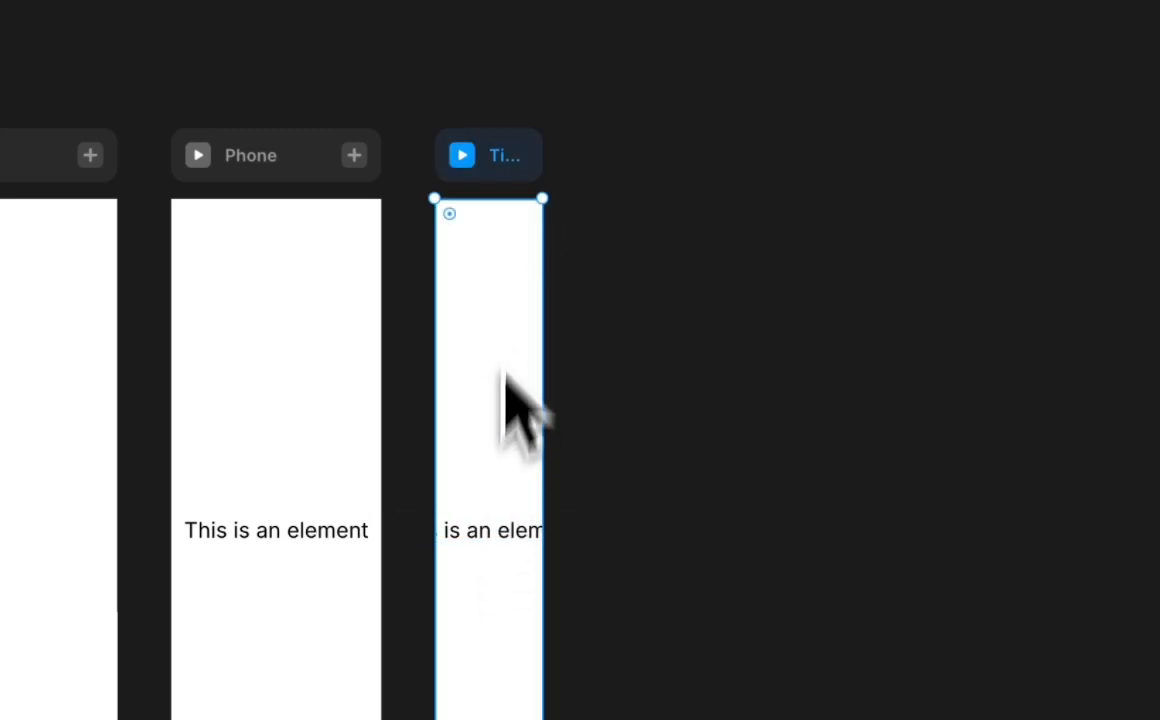
{"action": "key", "text": "BackSpace"}
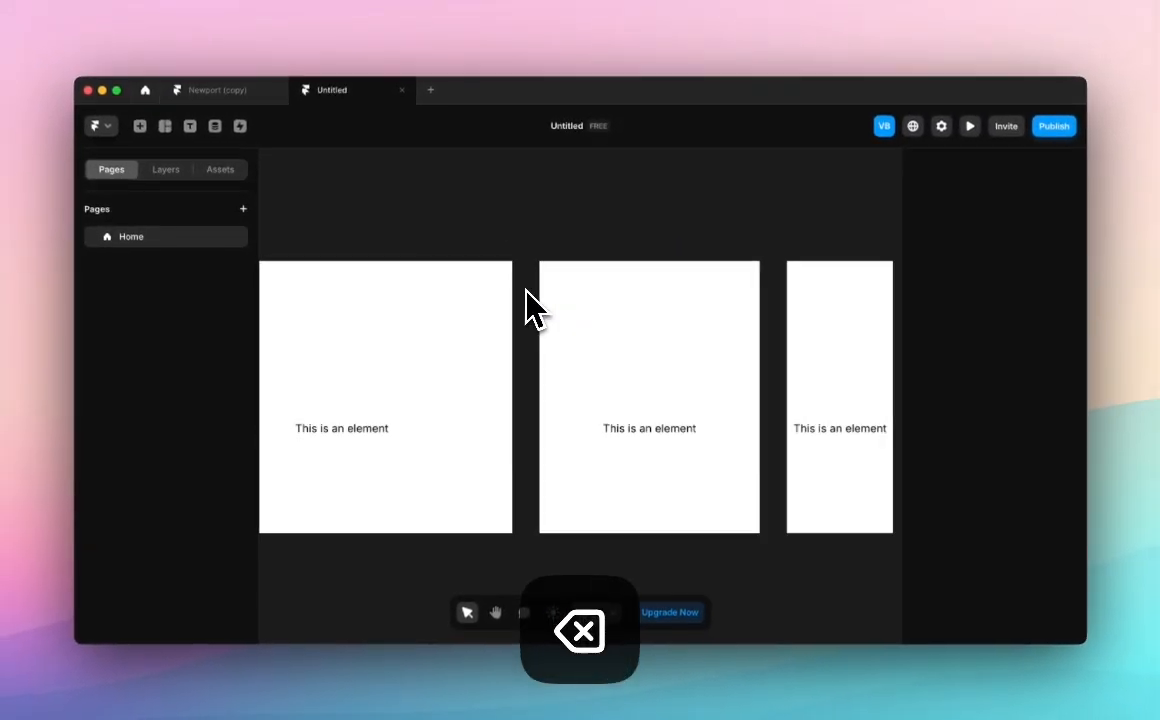
Add a custom breakpoint named XL Desktop with a width of 2000.
{"action": "scroll", "coordinate": [526, 305], "scroll_direction": "down", "scroll_amount": 2}
{"action": "scroll", "coordinate": [572, 285], "scroll_direction": "down", "scroll_amount": 4}
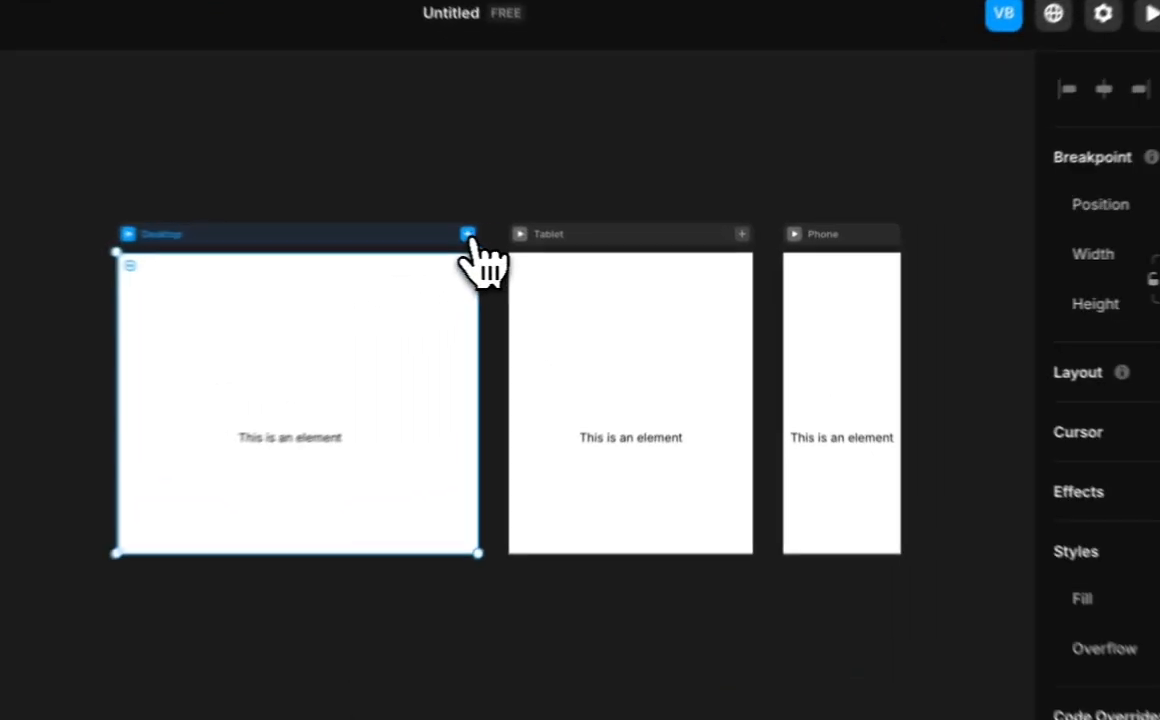
{"action": "left_click", "coordinate": [576, 253]}
{"action": "left_click", "coordinate": [601, 280]}
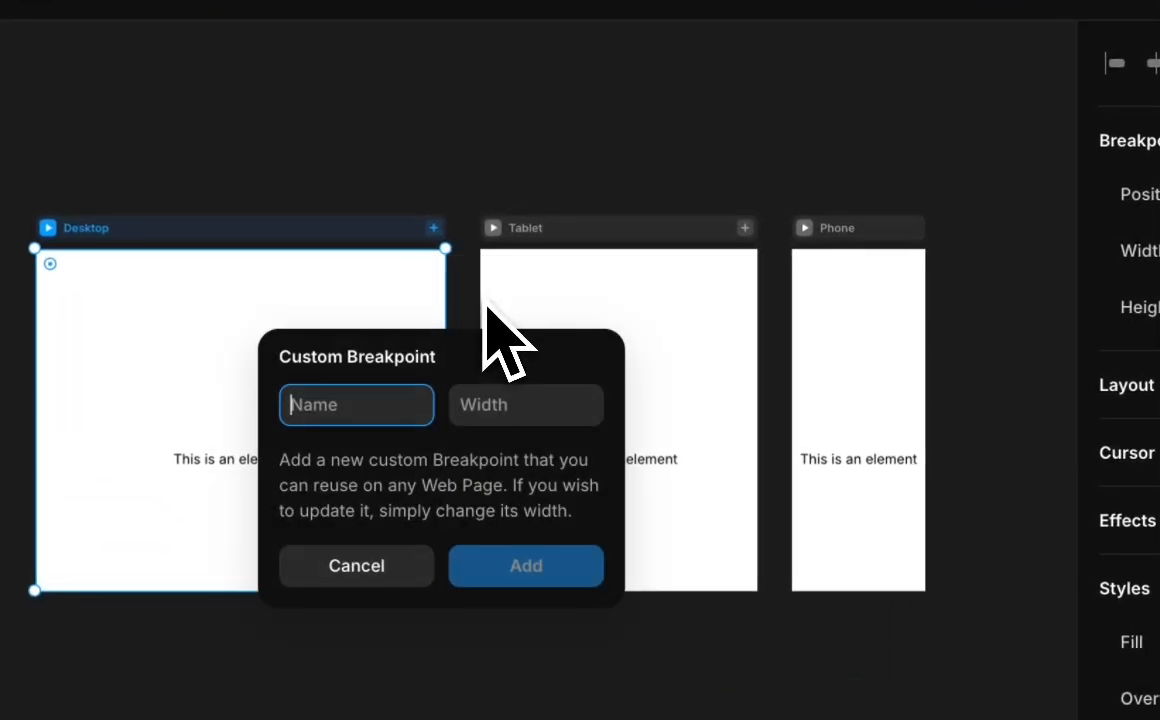
{"action": "type", "text": "Ma"}
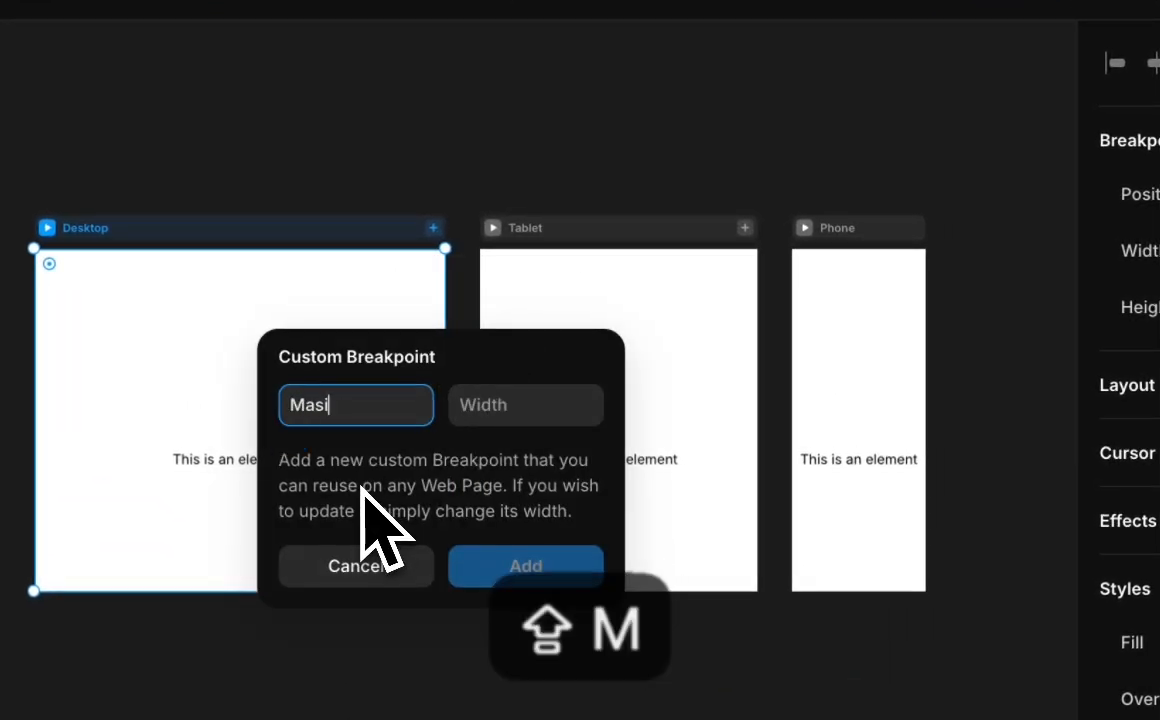
{"action": "type", "text": "si"}
{"action": "key", "text": "BackSpace"}
{"action": "key", "text": "BackSpace"}
{"action": "key", "text": "BackSpace"}
{"action": "type", "text": "XL Desktop"}
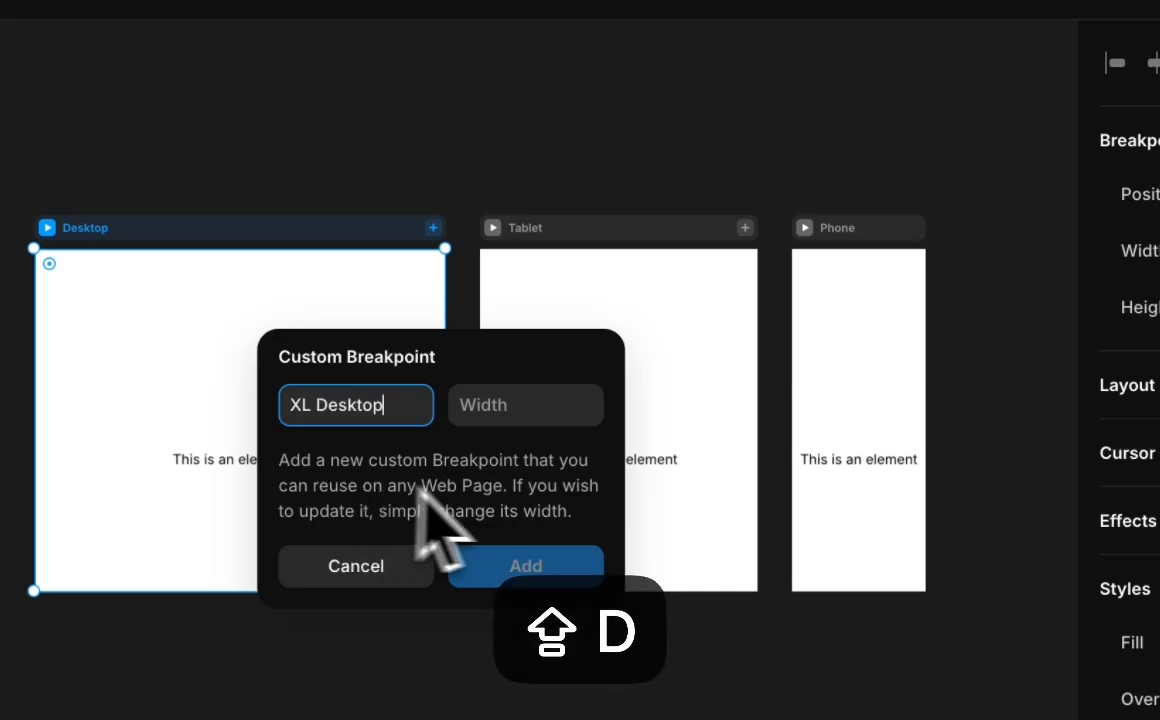
{"action": "left_click", "coordinate": [500, 392]}
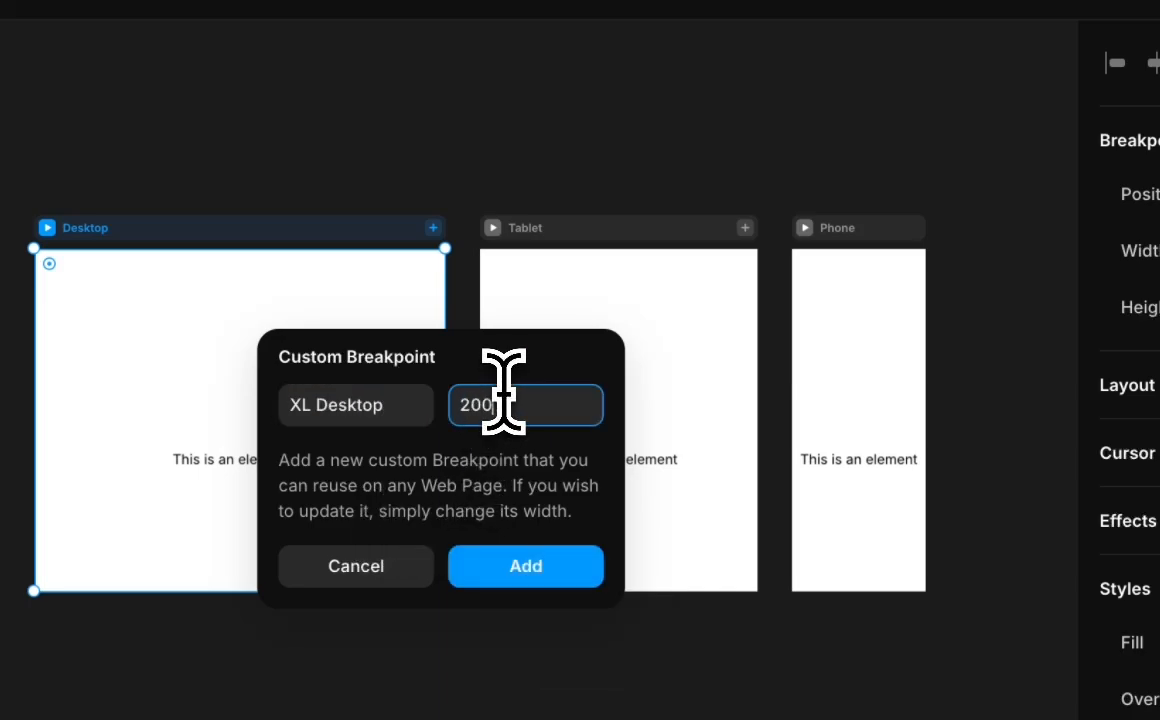
{"action": "key", "text": "Return"}
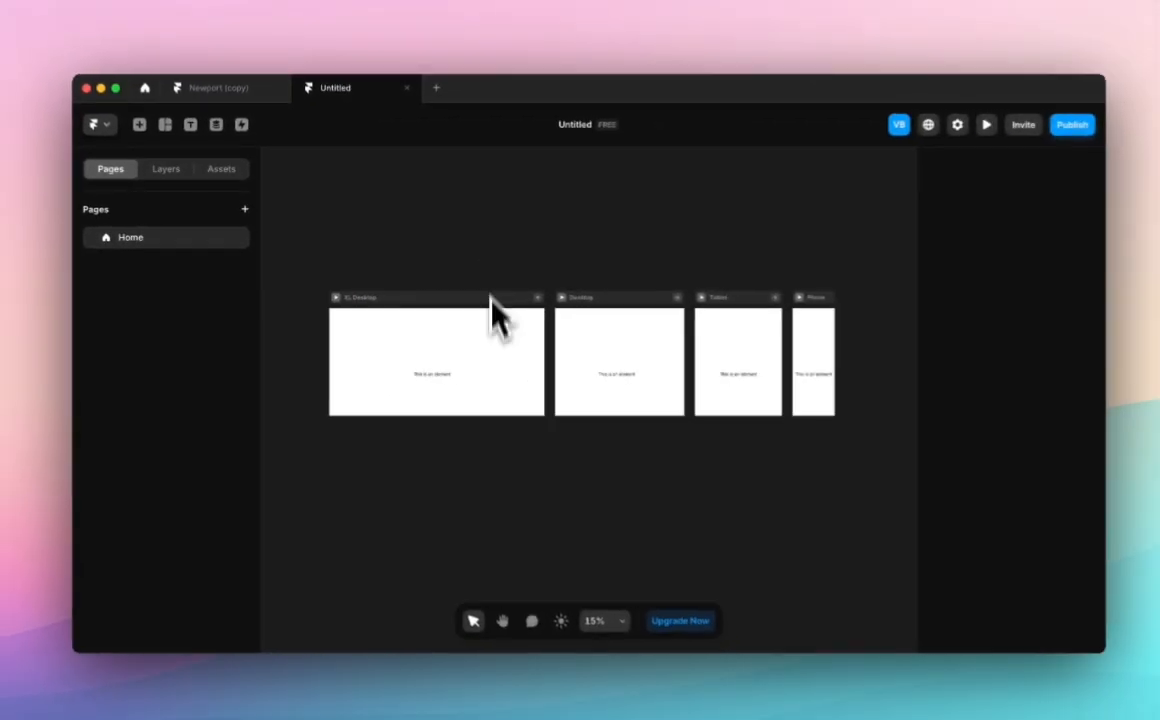
Move the Desktop frame's text up to the middle of the frame and check it on the XL Desktop frame.
{"action": "left_click", "coordinate": [611, 362]}
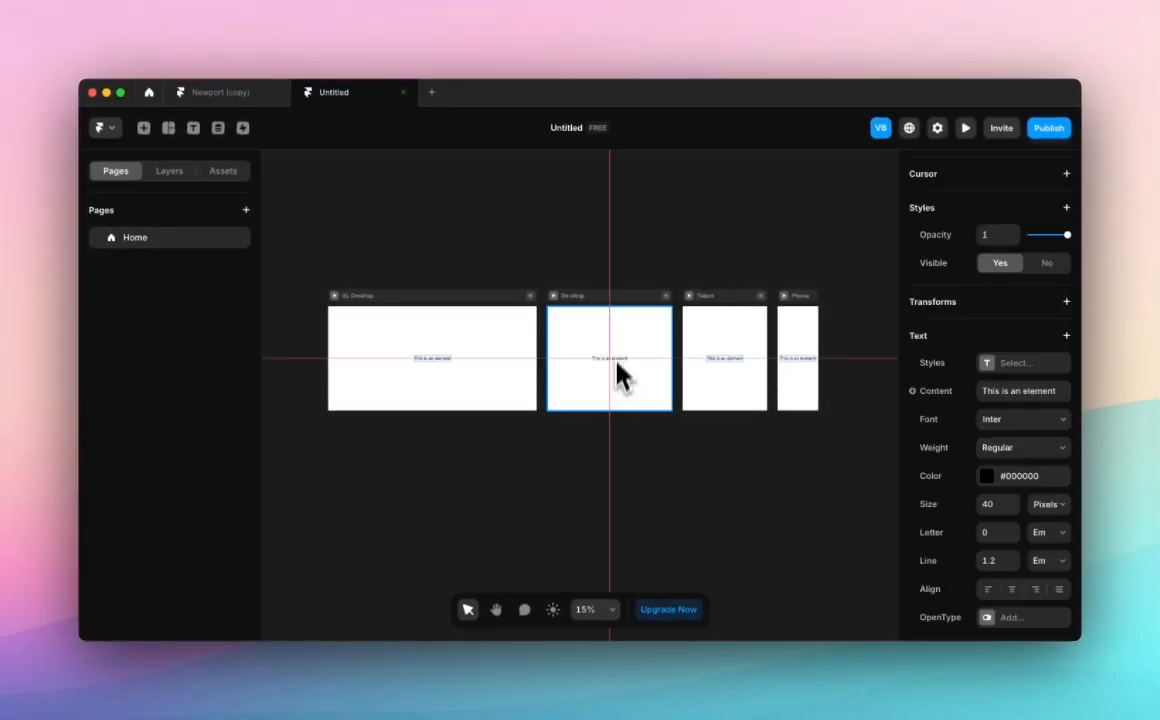
{"action": "left_click_drag", "start_coordinate": [609, 361], "coordinate": [618, 361]}
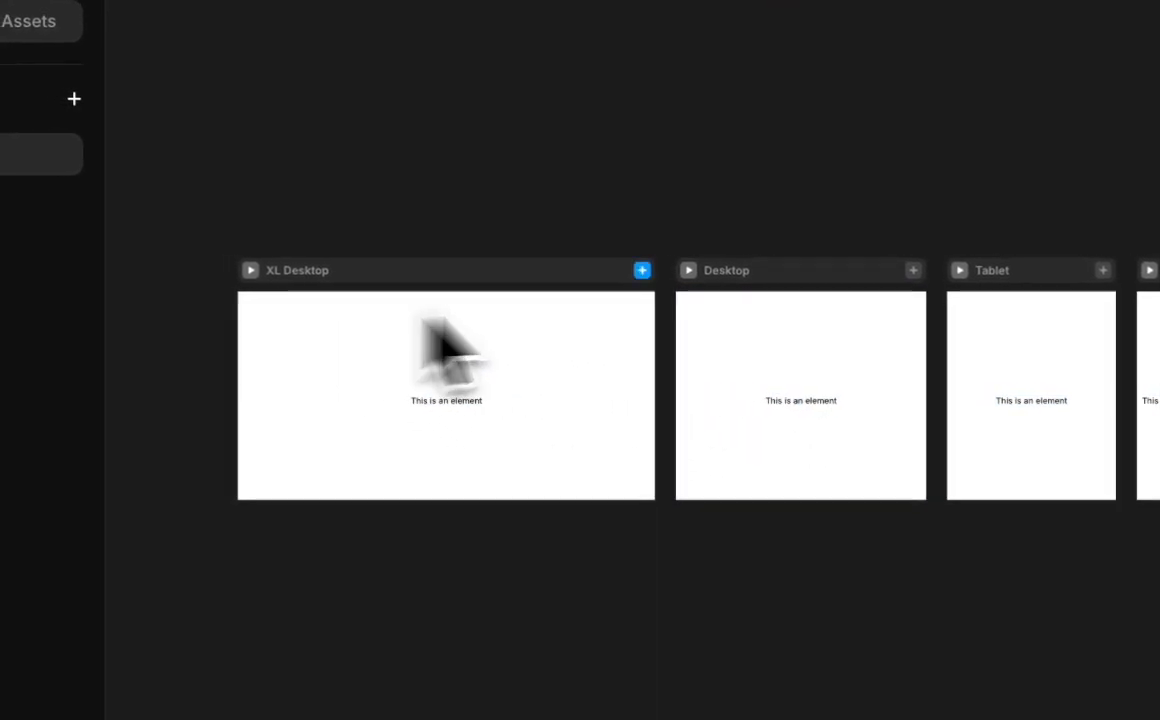
{"action": "scroll", "coordinate": [357, 333], "scroll_direction": "up", "scroll_amount": 3}
{"action": "scroll", "coordinate": [398, 334], "scroll_direction": "left", "scroll_amount": 1}
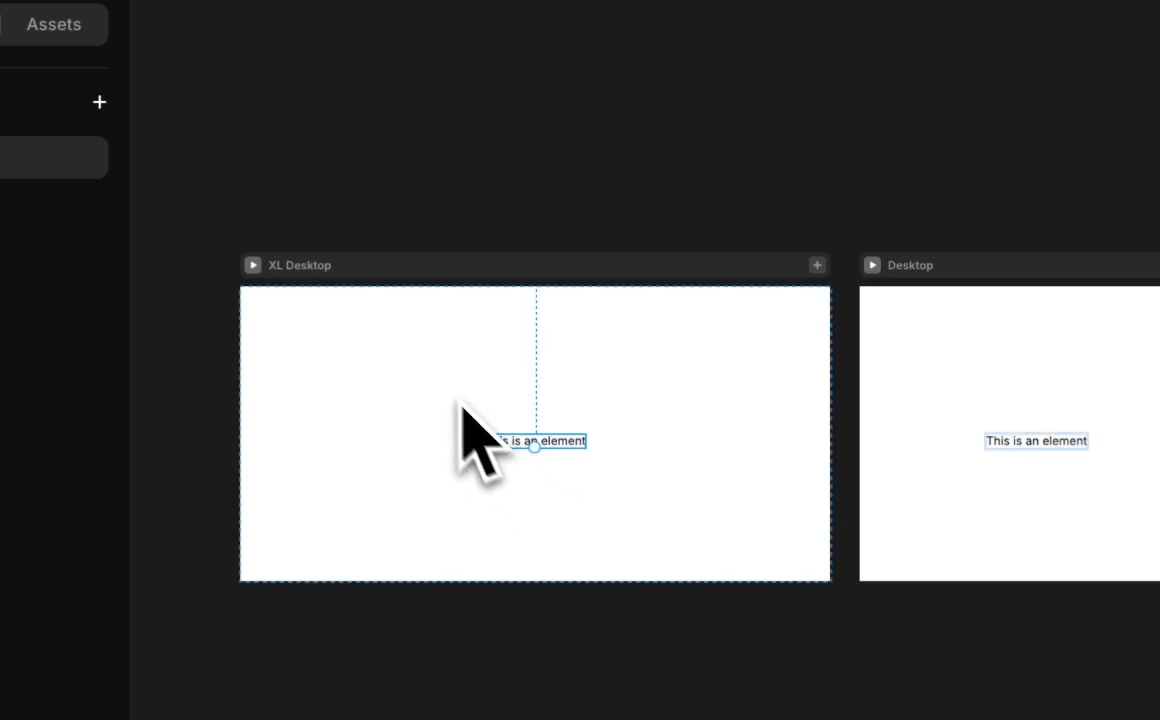
Check the width range of the Desktop breakpoint and delete the XL Desktop breakpoint.
{"action": "left_click", "coordinate": [1005, 380]}
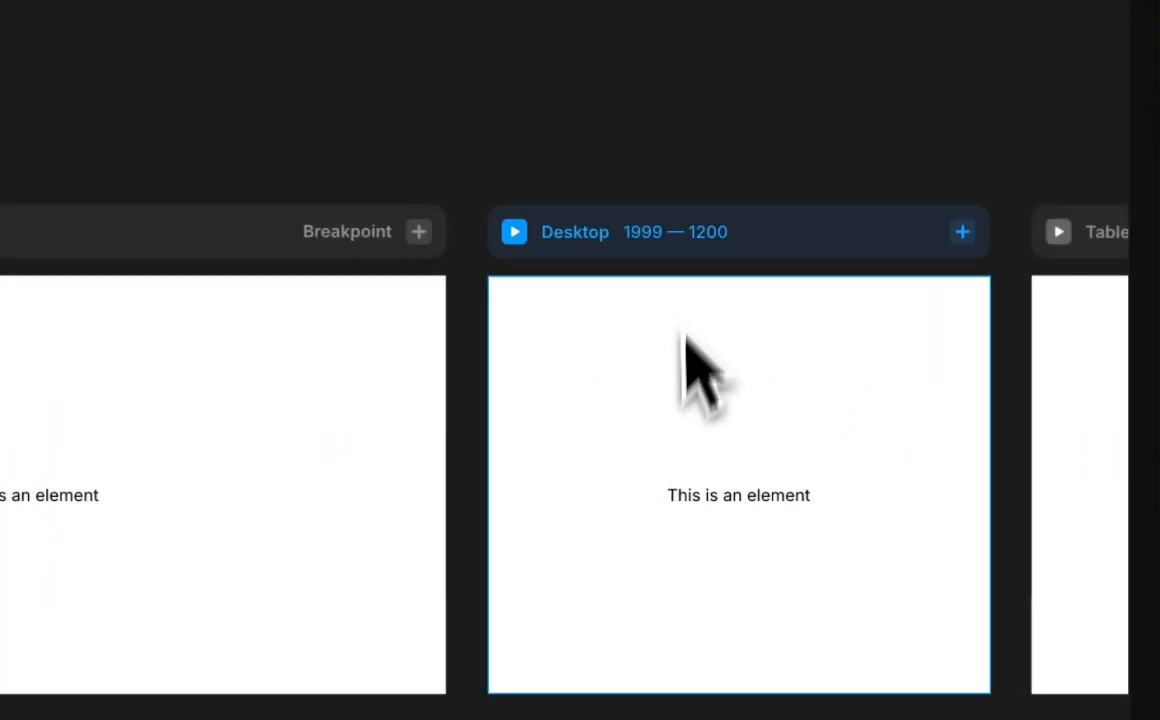
{"action": "left_click", "coordinate": [264, 322]}
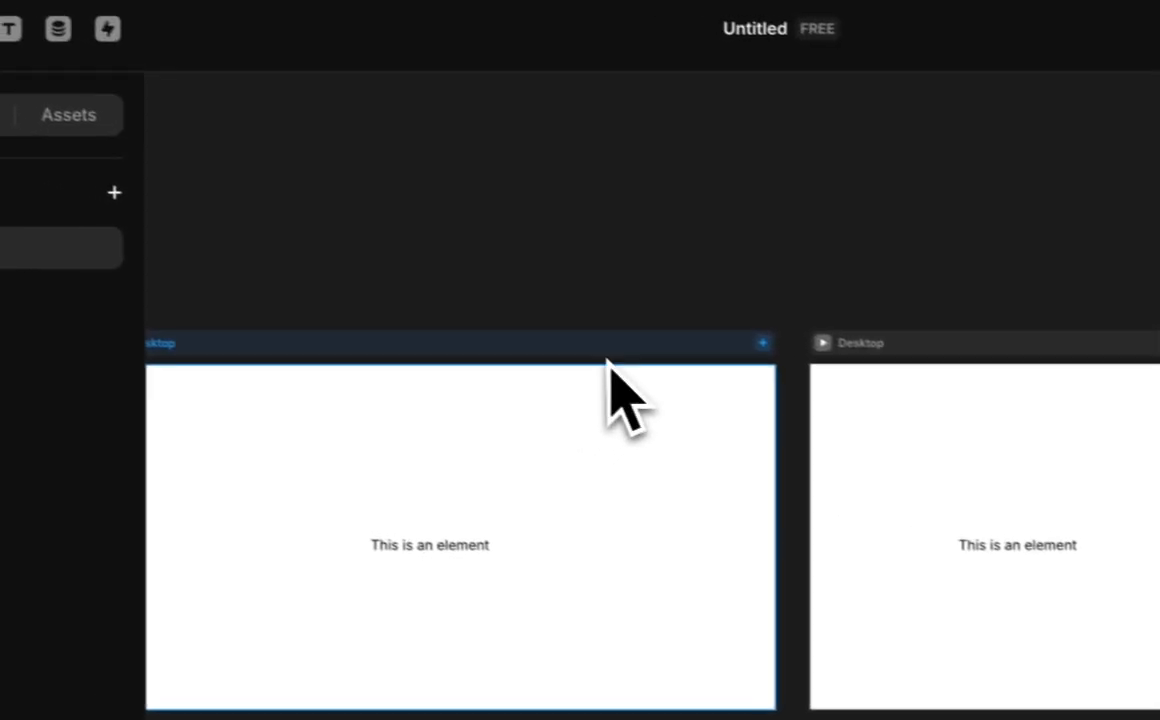
{"action": "key", "text": "BackSpace"}
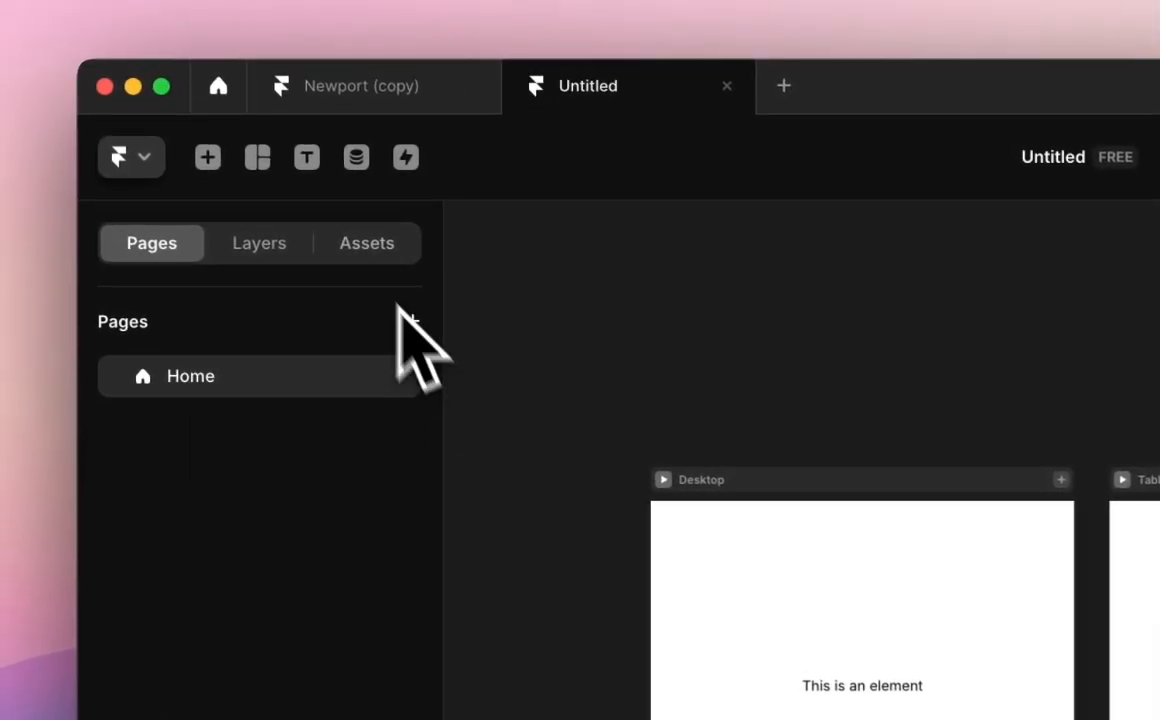
Show the project's assets and create a component titled Text from the Desktop frame's "This is an element" text.
{"action": "left_click", "coordinate": [214, 183]}
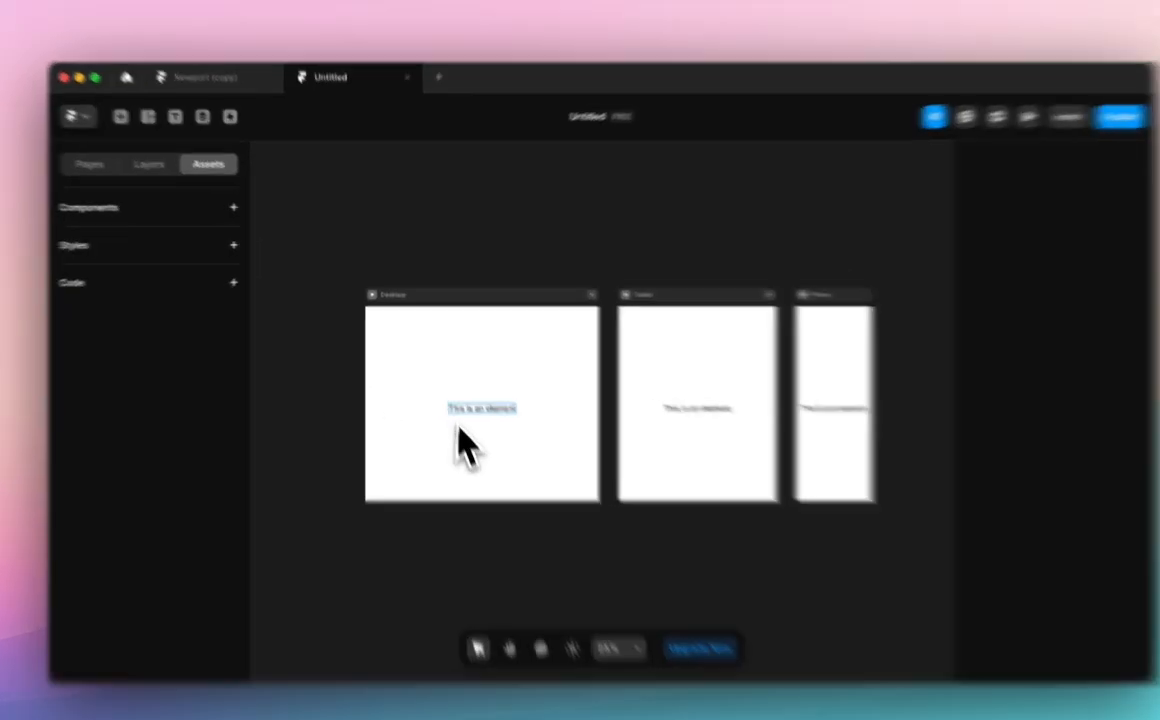
{"action": "left_click", "coordinate": [451, 395]}
{"action": "scroll", "coordinate": [451, 396], "scroll_direction": "up", "scroll_amount": 5}
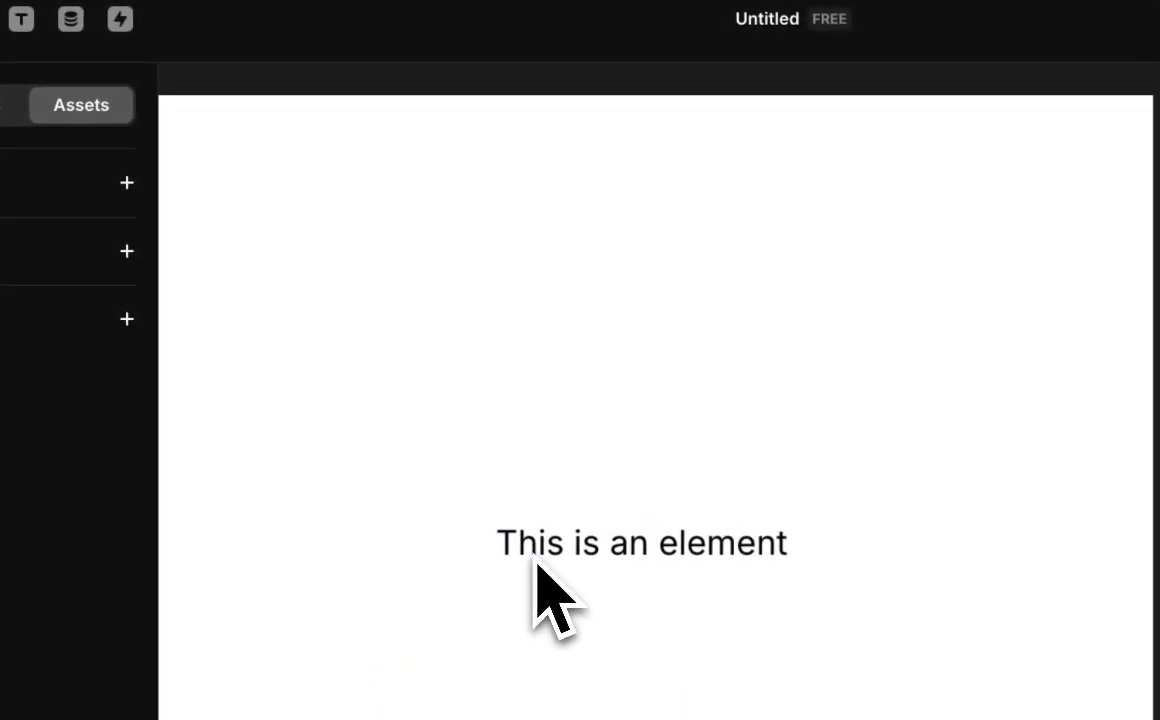
{"action": "left_click", "coordinate": [612, 540]}
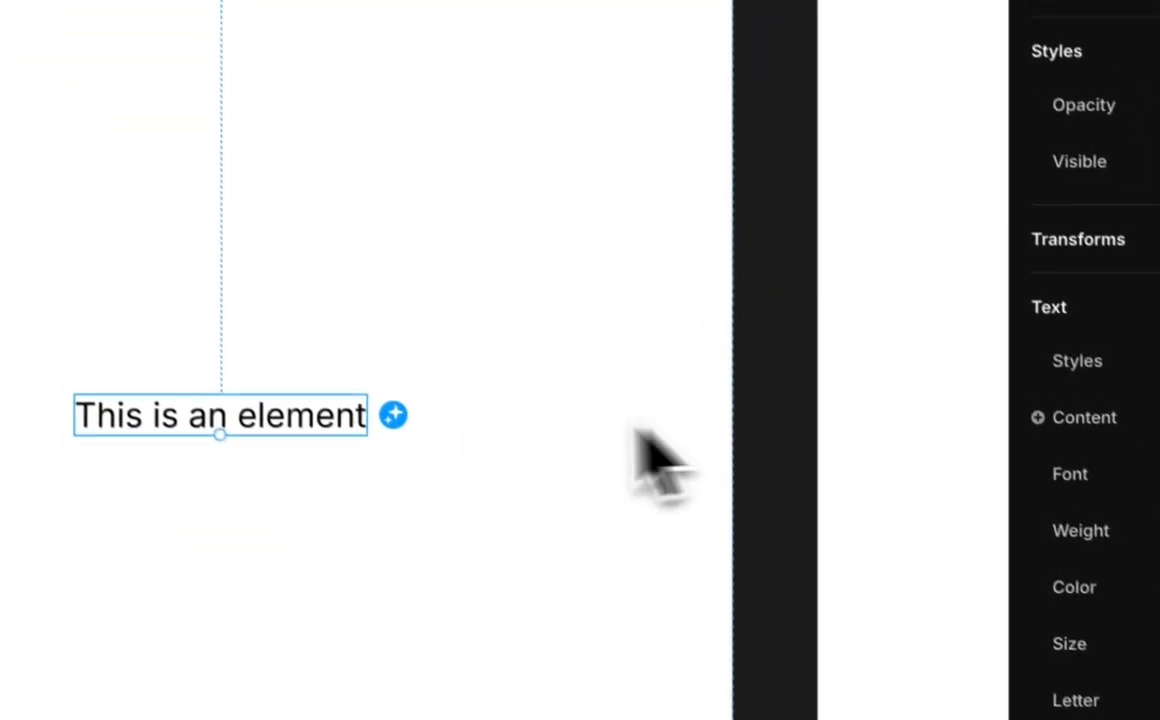
{"action": "right_click", "coordinate": [358, 421]}
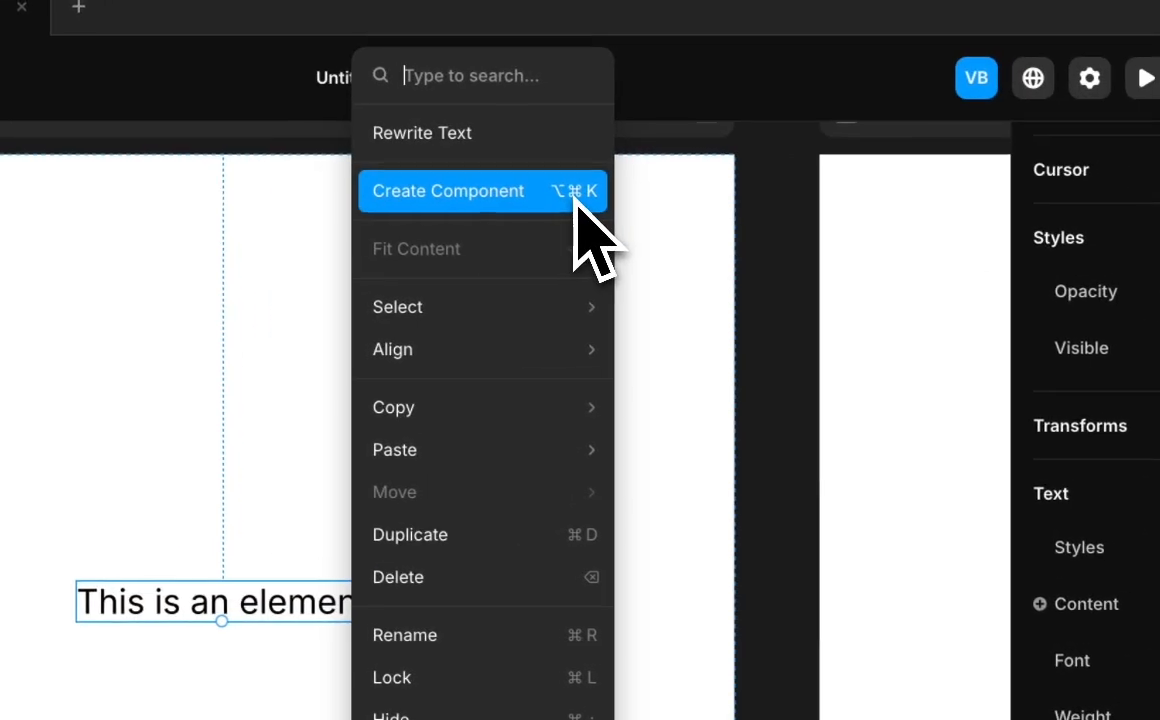
{"action": "left_click", "coordinate": [588, 233]}
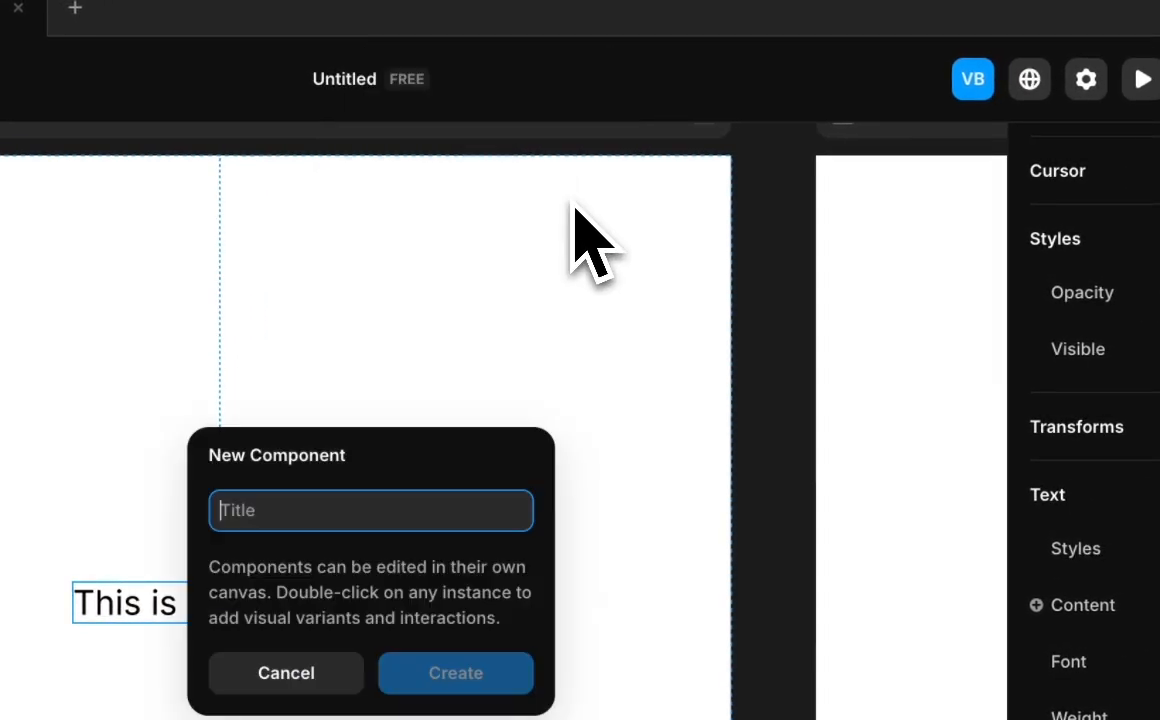
{"action": "type", "text": "Text"}
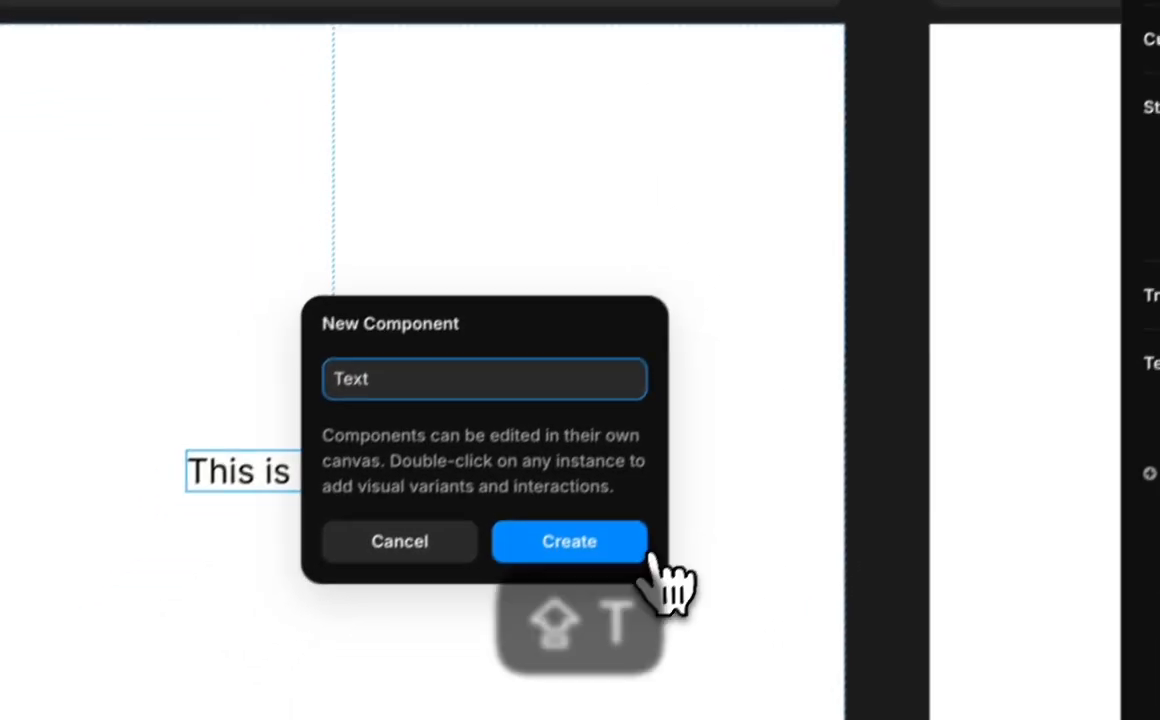
{"action": "left_click", "coordinate": [528, 684]}
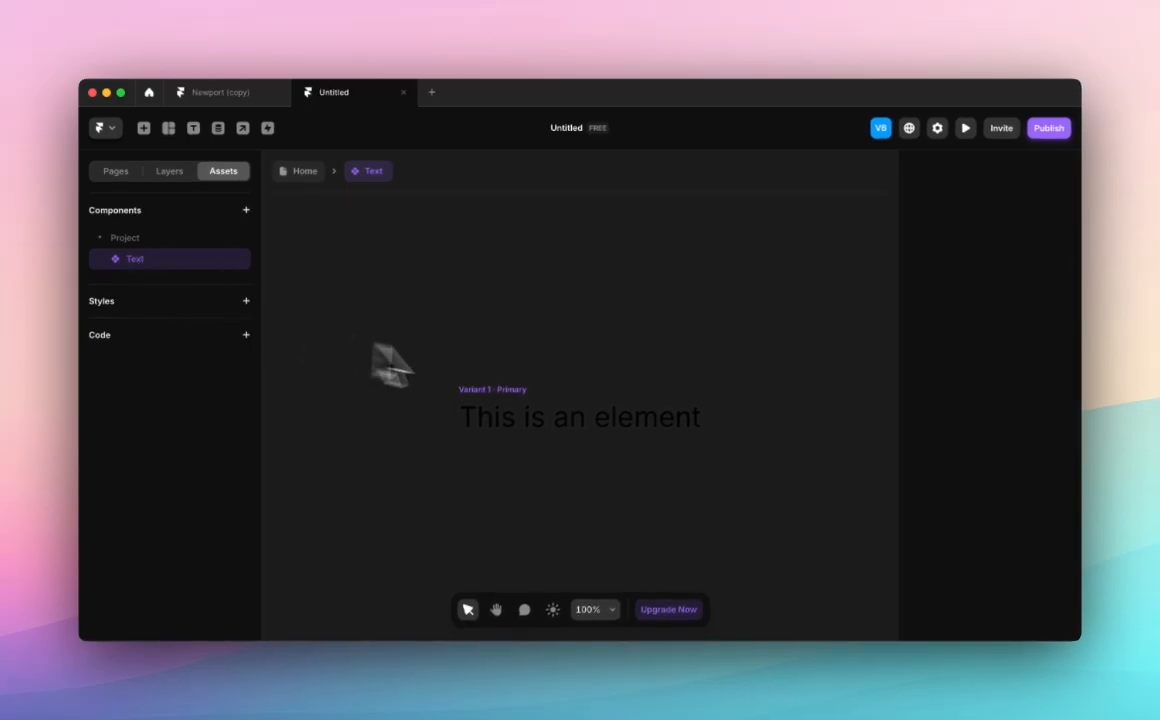
Change the Text component's text color to red #ED4E4E and return to the Home page.
{"action": "left_click", "coordinate": [485, 410]}
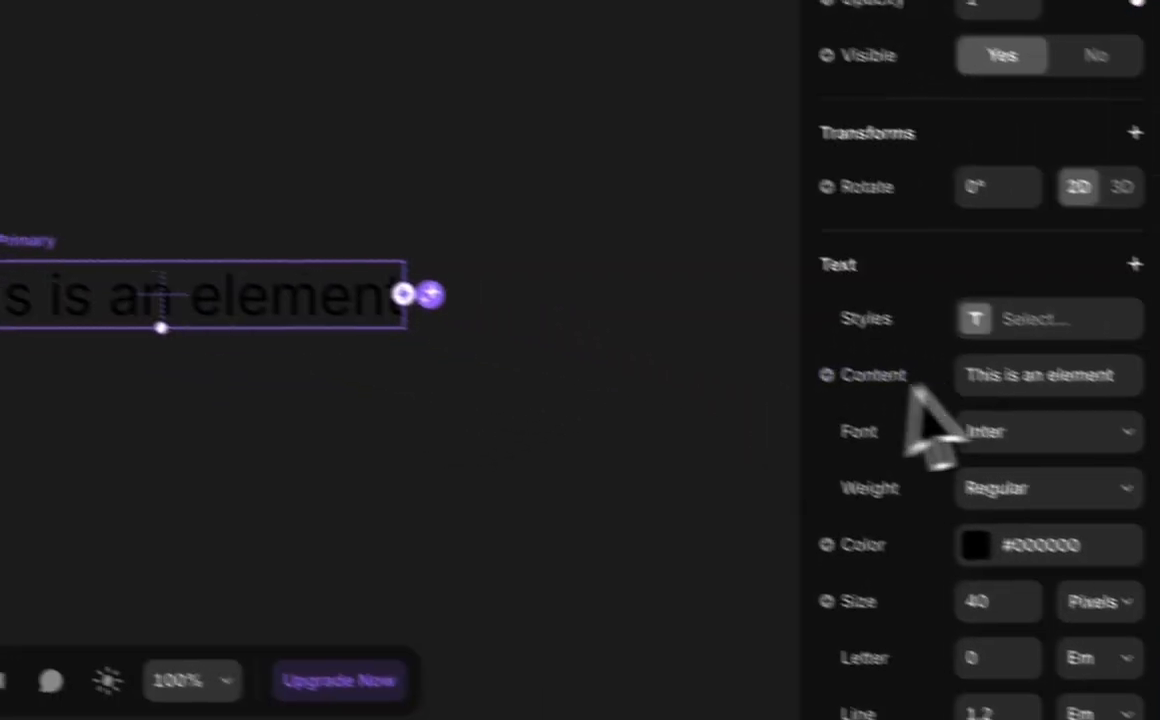
{"action": "left_click", "coordinate": [891, 500]}
{"action": "left_click", "coordinate": [564, 222]}
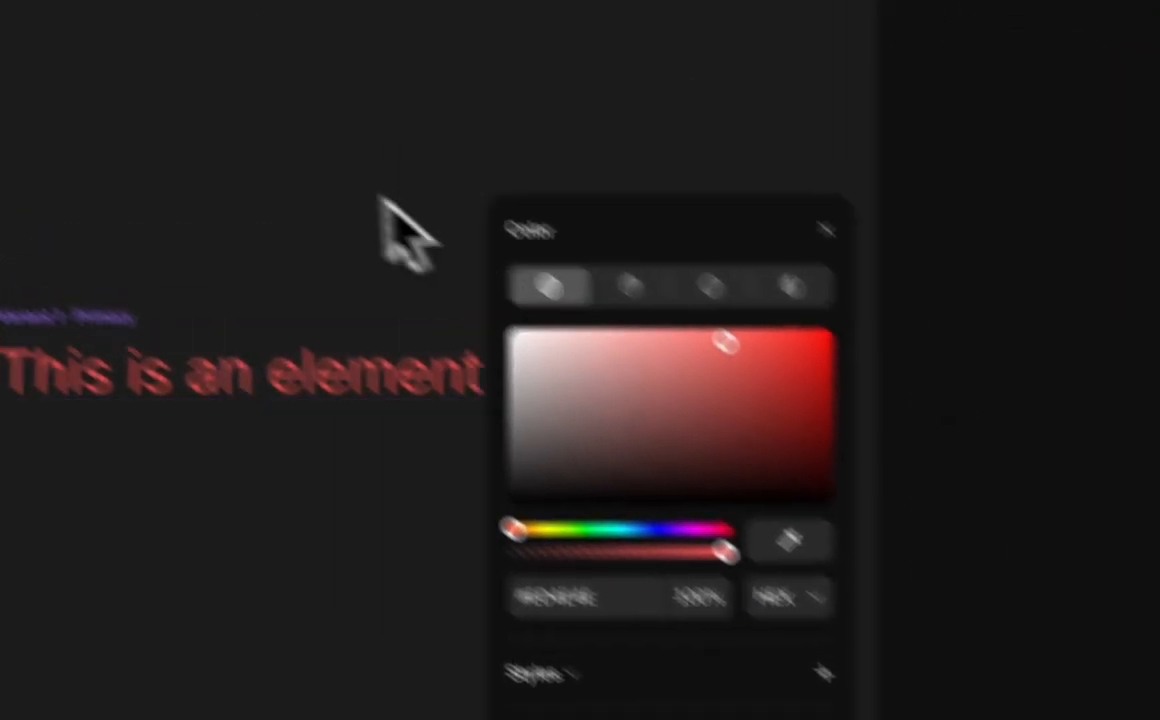
{"action": "left_click", "coordinate": [220, 82]}
{"action": "left_click", "coordinate": [325, 143]}
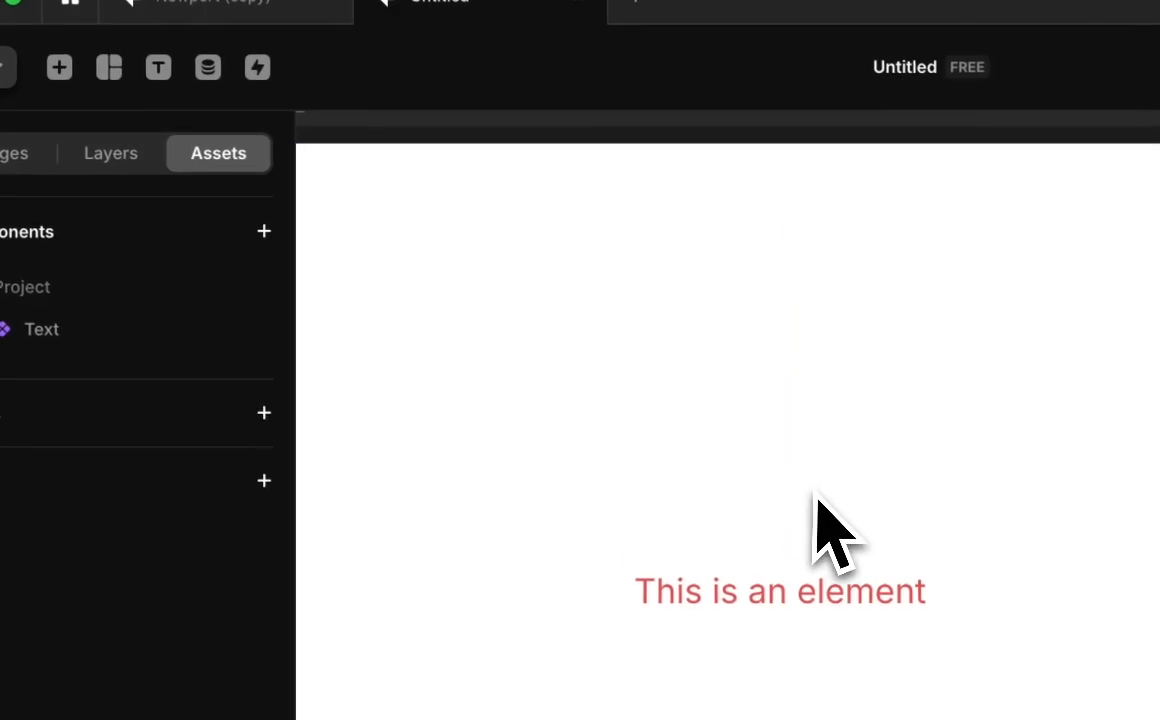
Show the Home page's layers and examine the recolored Text component on the Desktop and Tablet frames.
{"action": "scroll", "coordinate": [816, 500], "scroll_direction": "down", "scroll_amount": 5}
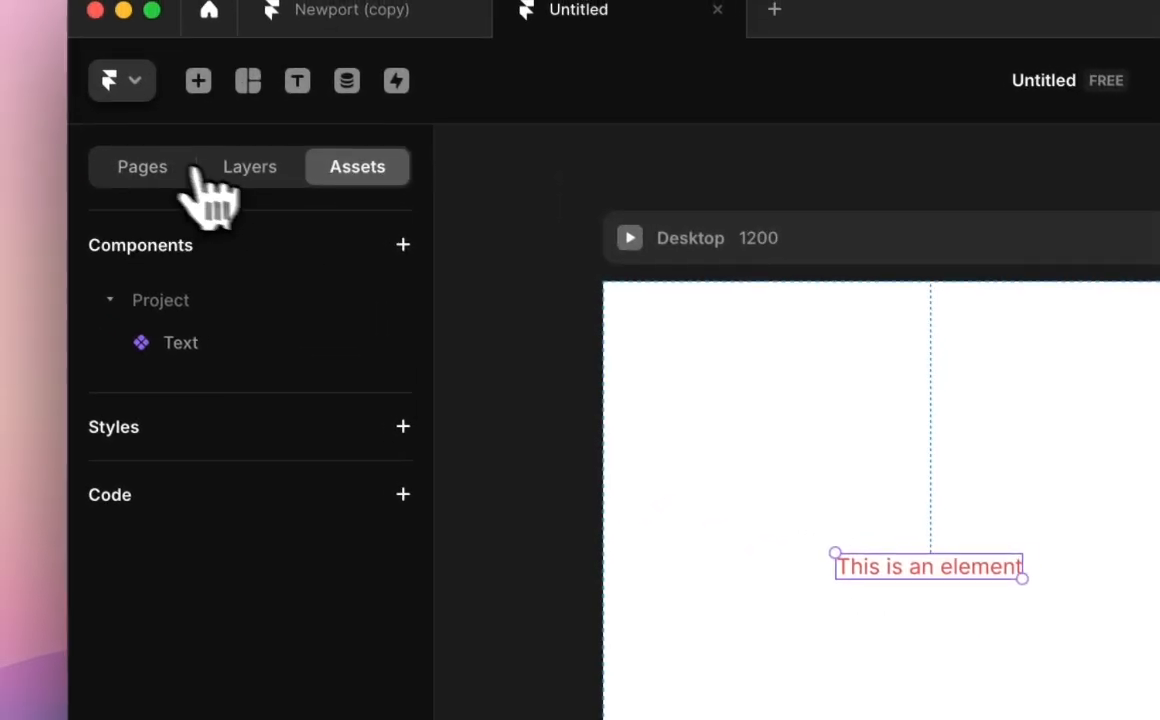
{"action": "left_click", "coordinate": [120, 86]}
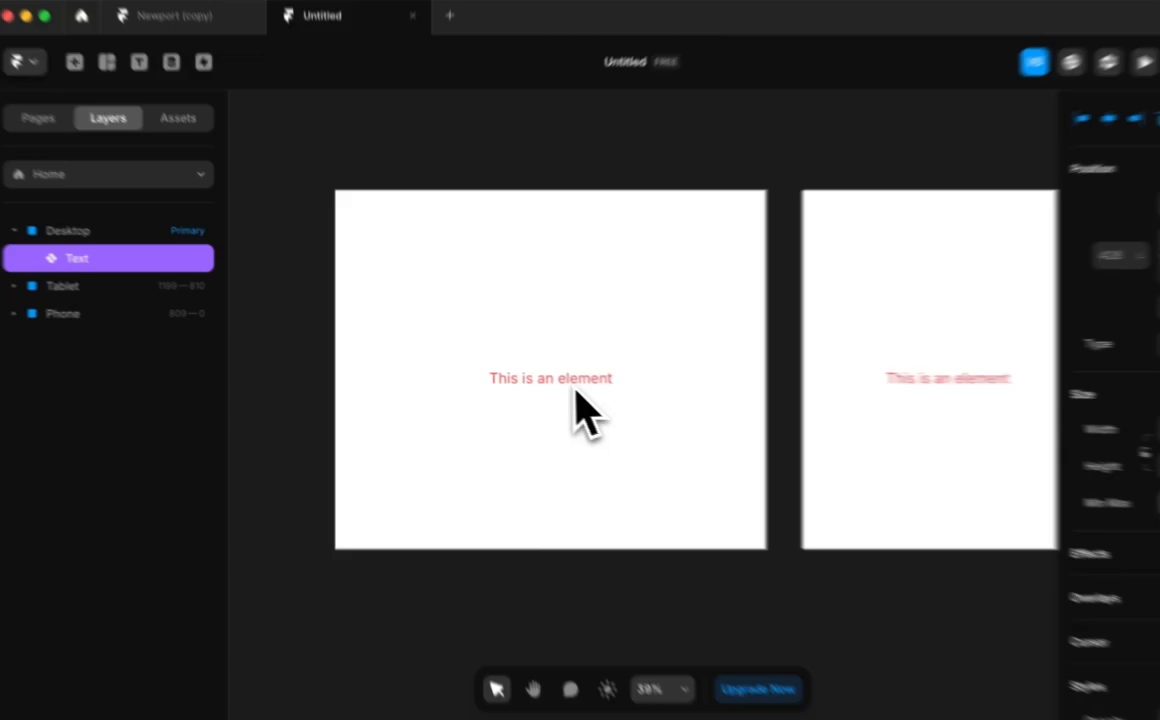
{"action": "scroll", "coordinate": [575, 388], "scroll_direction": "up", "scroll_amount": 3}
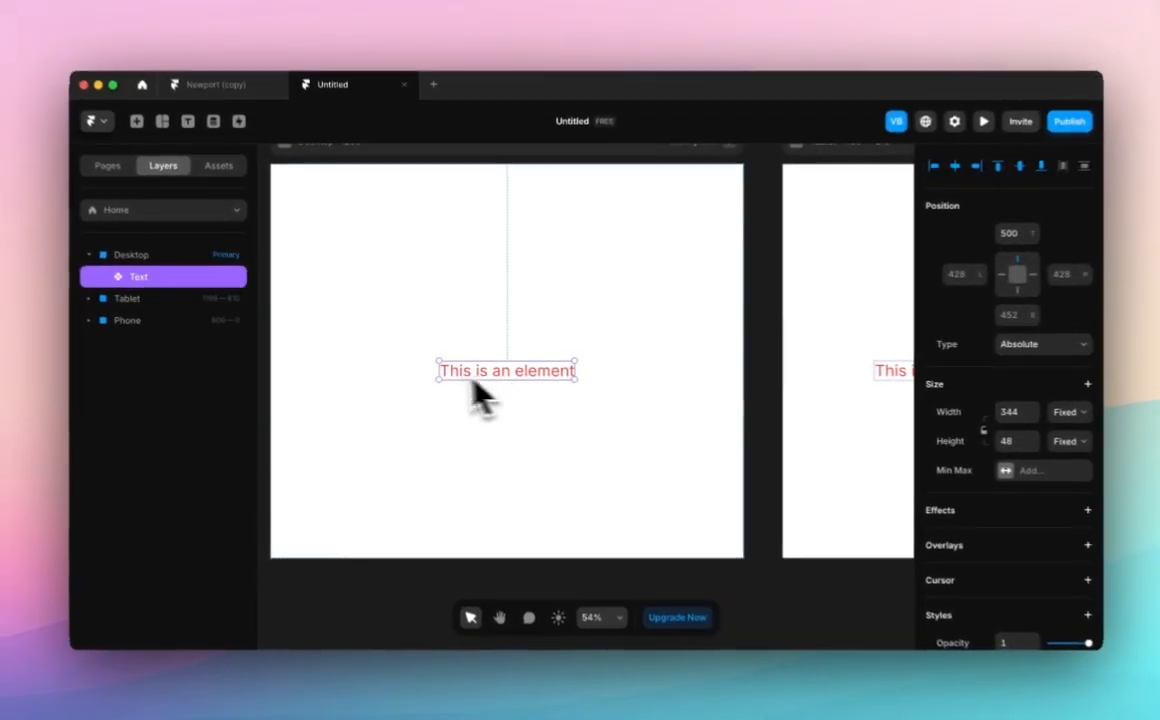
{"action": "scroll", "coordinate": [709, 366], "scroll_direction": "down", "scroll_amount": 5}
{"action": "scroll", "coordinate": [709, 366], "scroll_direction": "right", "scroll_amount": 1}
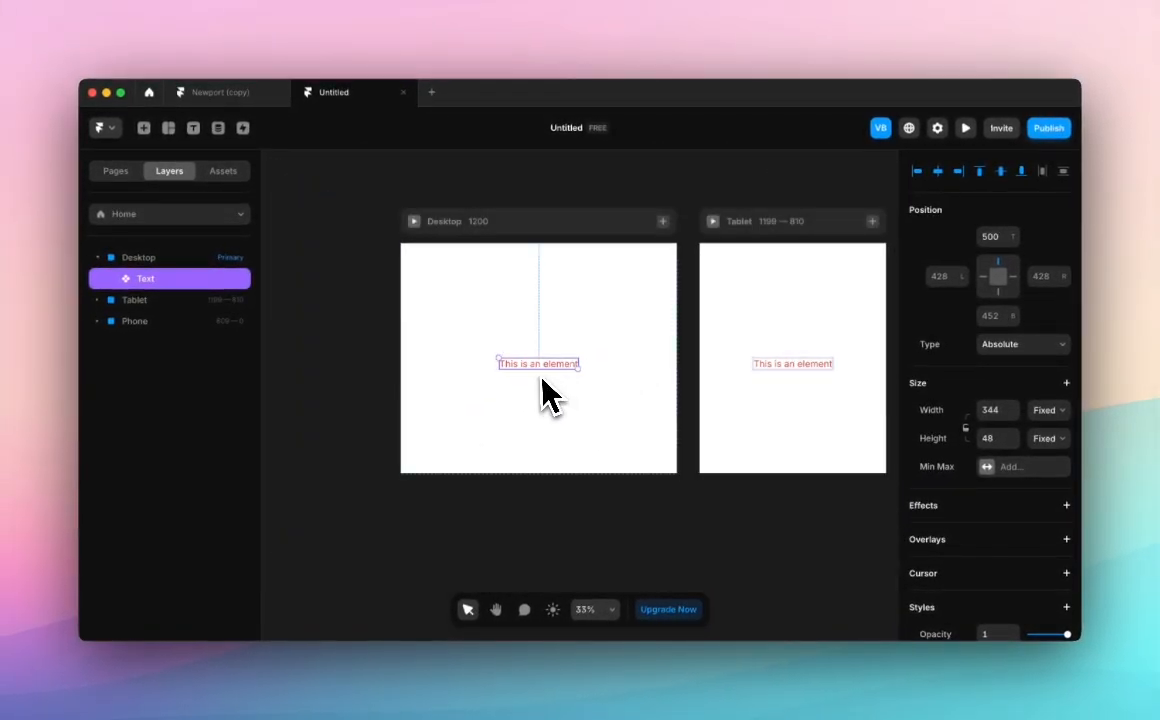
{"action": "scroll", "coordinate": [1060, 387], "scroll_direction": "down", "scroll_amount": 5}
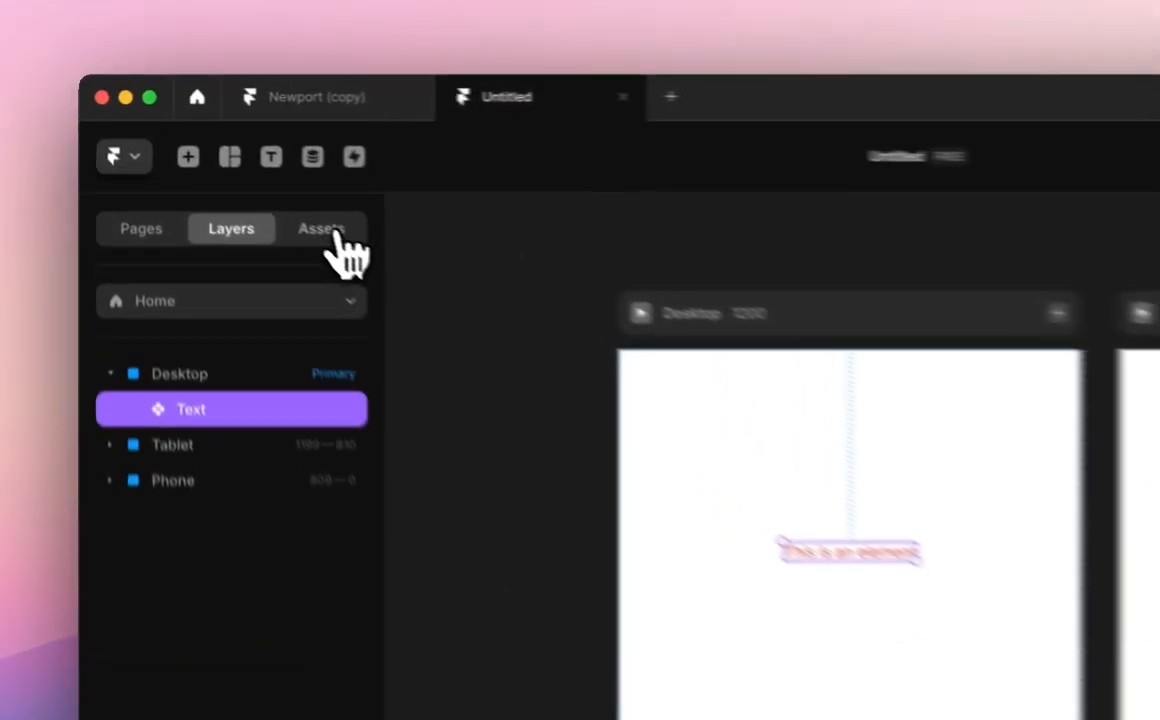
Open the Text component from the project's assets and create a Color variable for its text color.
{"action": "left_click", "coordinate": [223, 171]}
{"action": "left_click", "coordinate": [165, 259]}
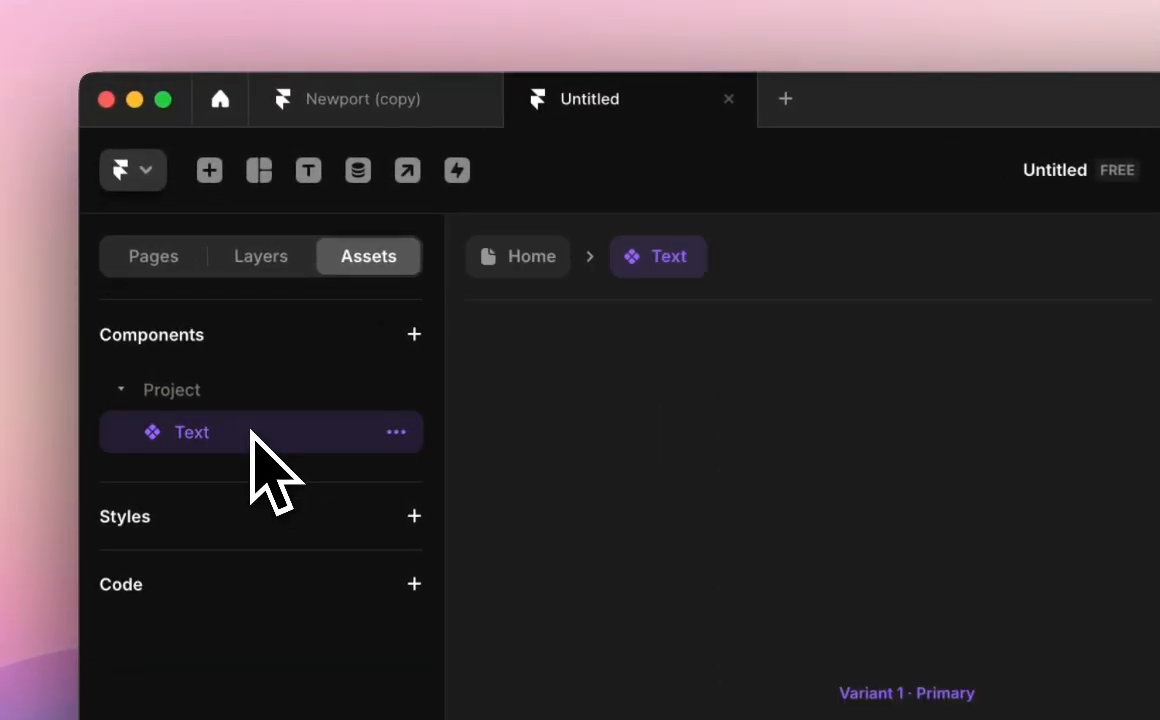
{"action": "left_click", "coordinate": [912, 496]}
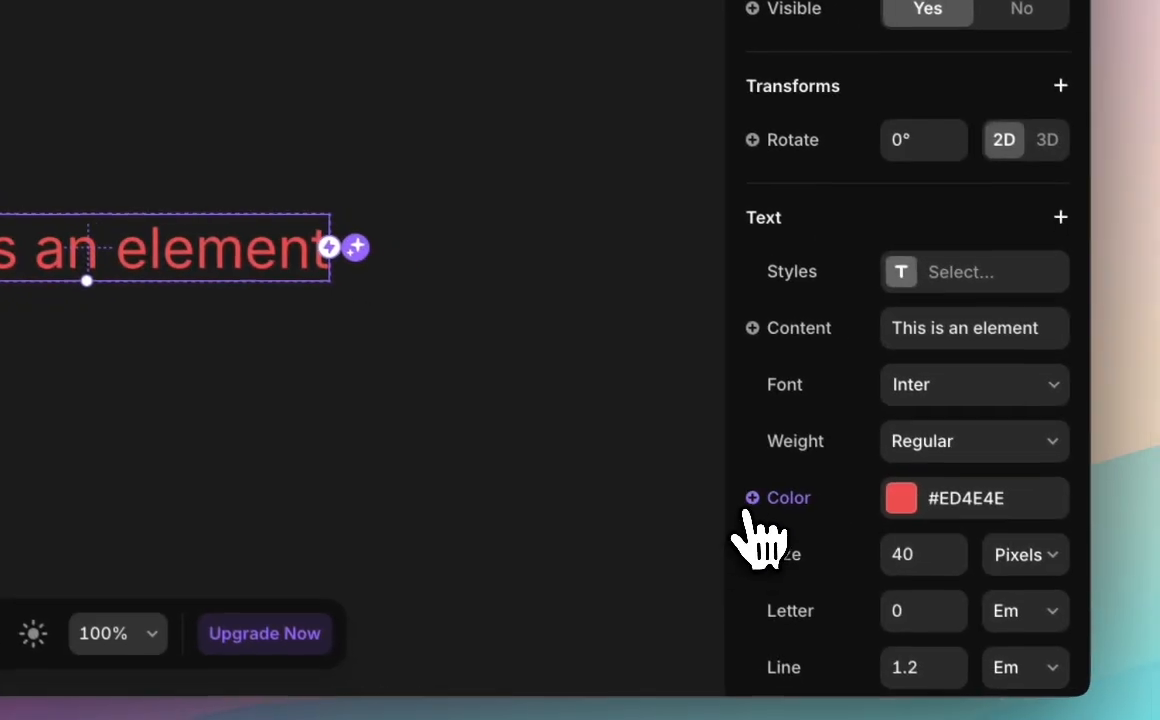
{"action": "left_click", "coordinate": [750, 511]}
{"action": "left_click", "coordinate": [887, 556]}
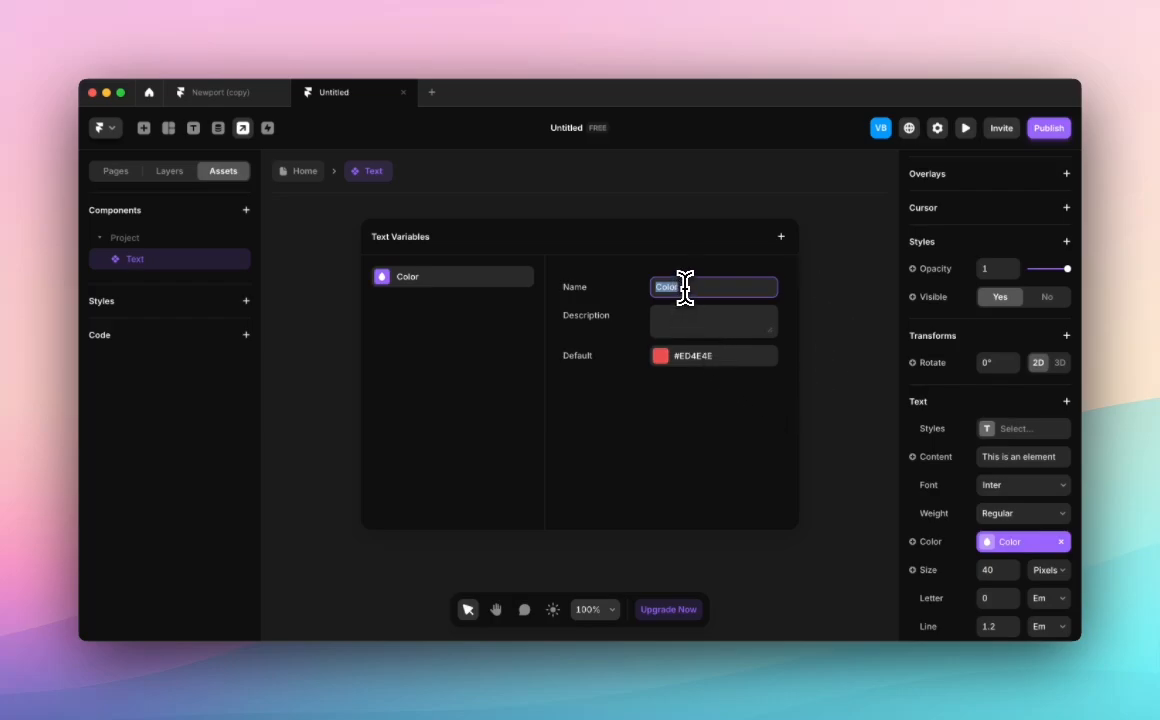
Set the Color variable's default to #FF0D0D and close the component's variables.
{"action": "left_click", "coordinate": [673, 361]}
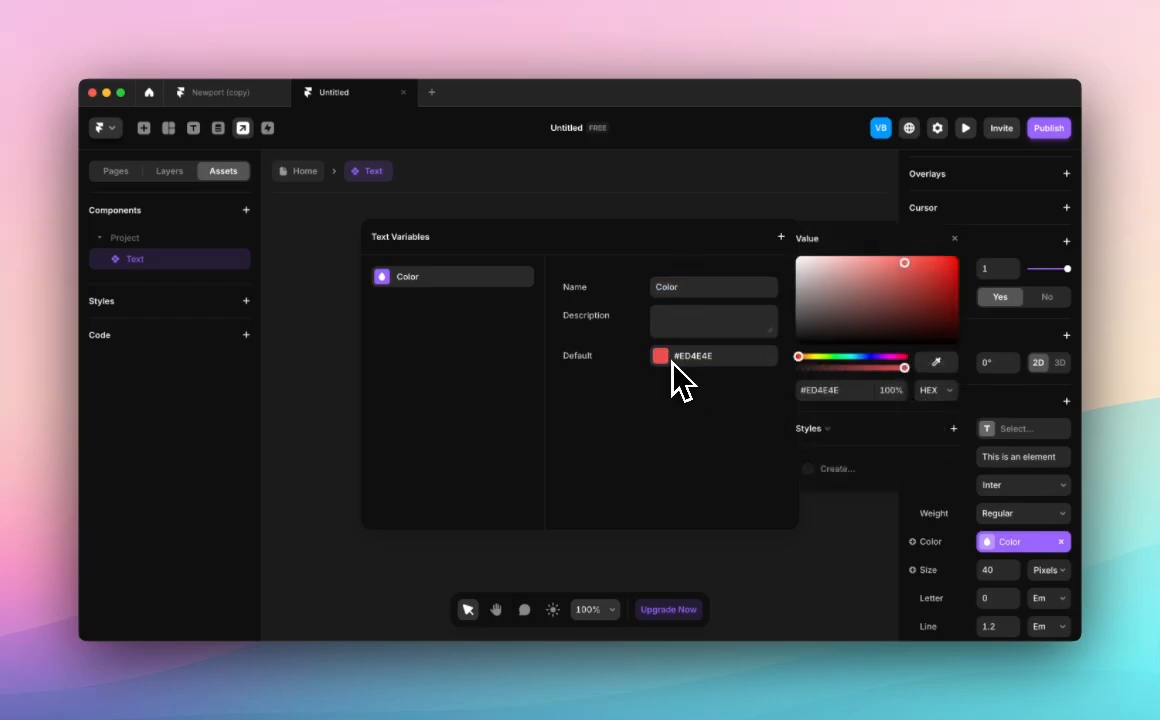
{"action": "left_click", "coordinate": [745, 388]}
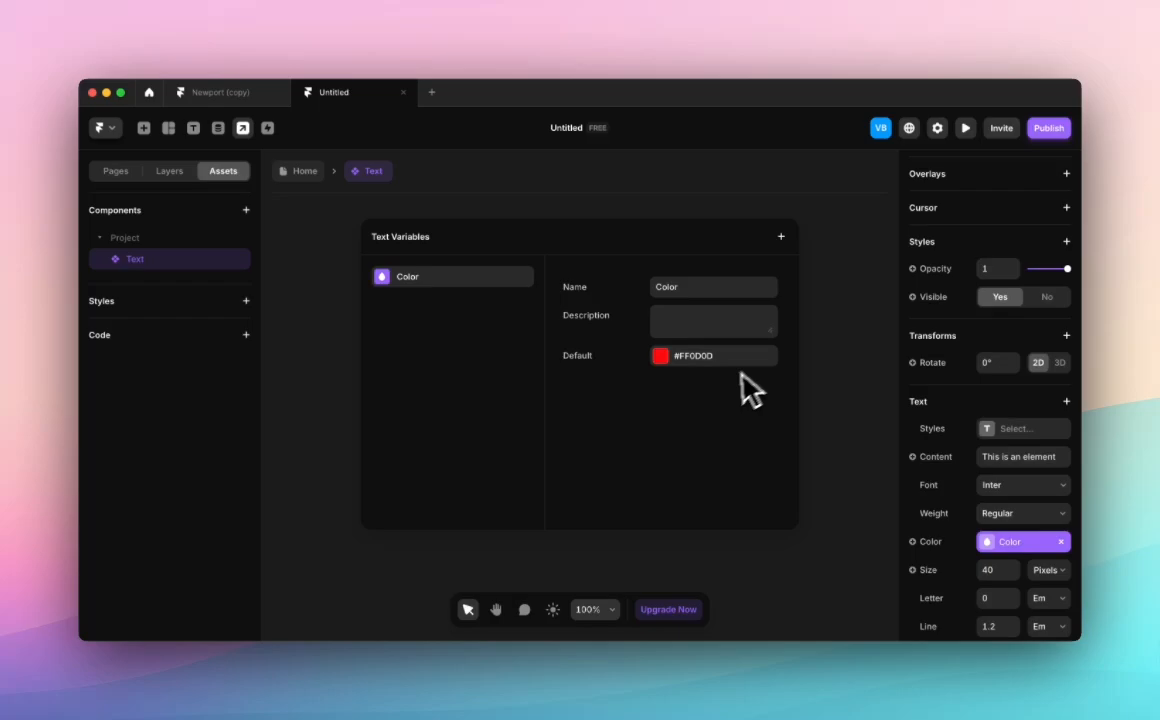
{"action": "left_click", "coordinate": [820, 287]}
{"action": "left_click", "coordinate": [801, 288]}
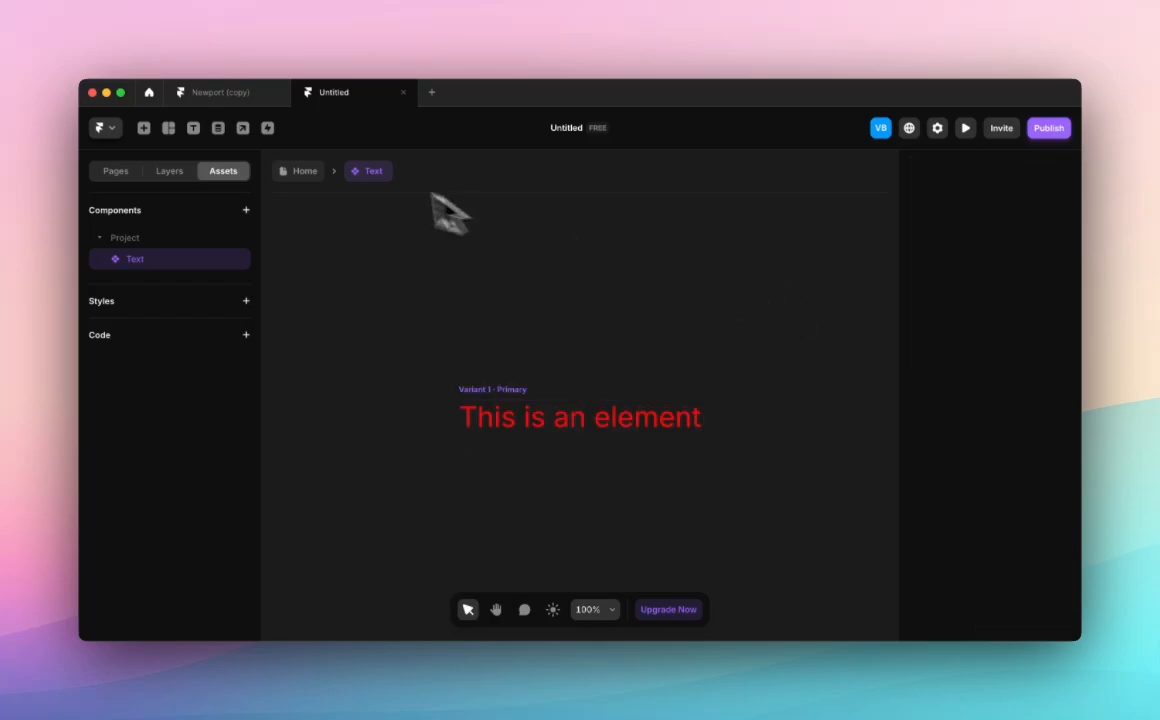
Return to the Home page and set the Desktop frame's text instance to the color #0D0000.
{"action": "left_click", "coordinate": [312, 180]}
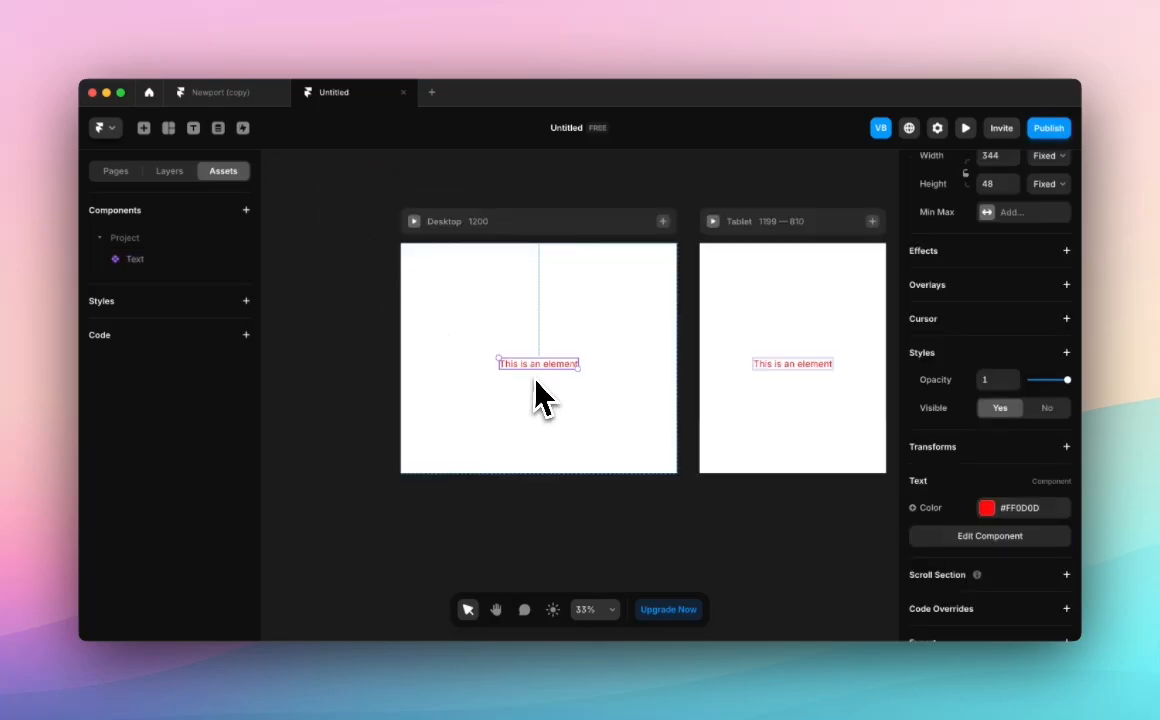
{"action": "scroll", "coordinate": [565, 373], "scroll_direction": "up", "scroll_amount": 4}
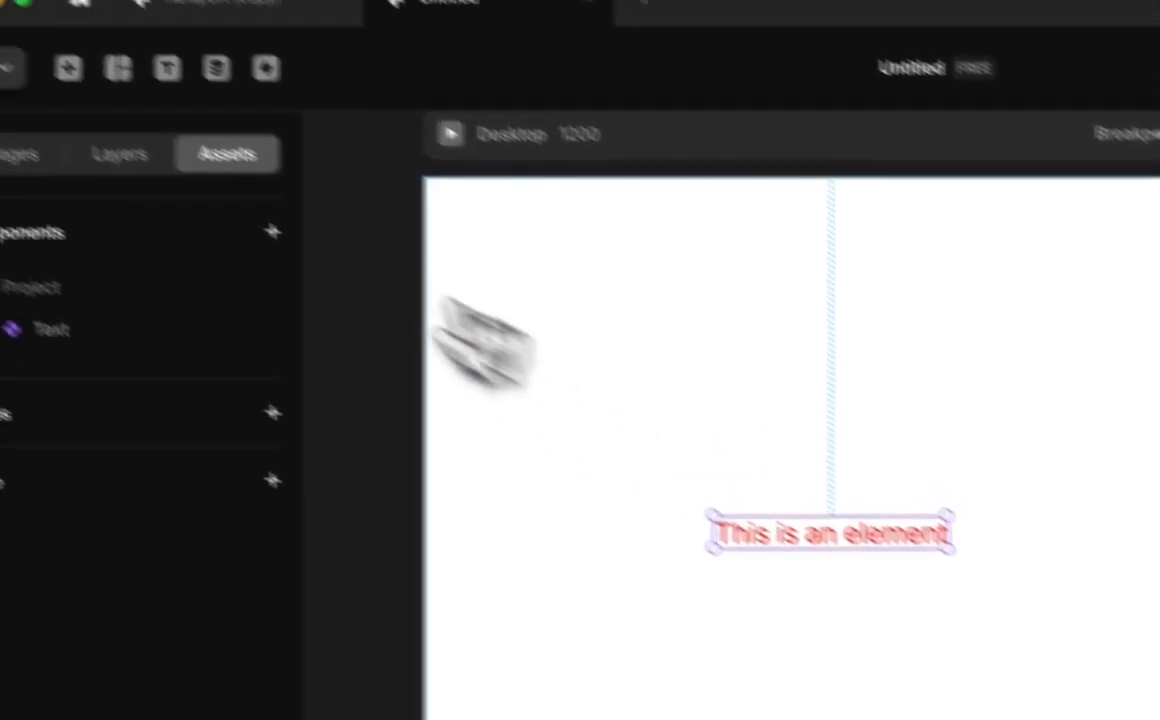
{"action": "left_click", "coordinate": [120, 154]}
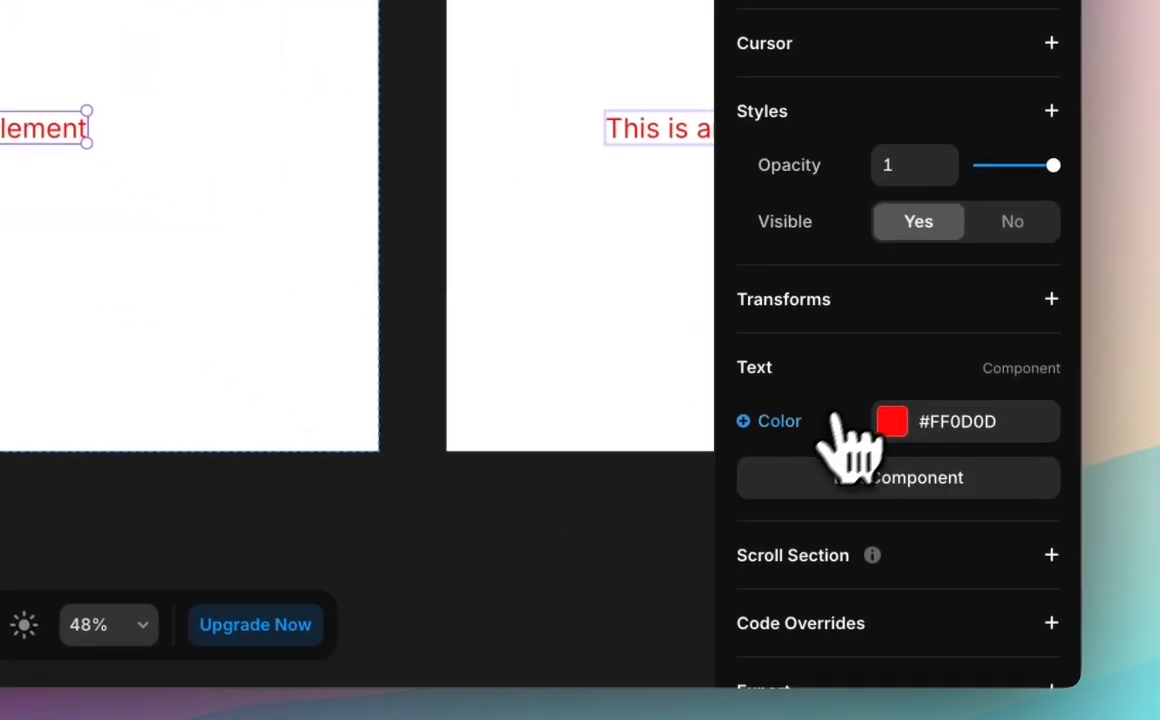
{"action": "left_click", "coordinate": [893, 420]}
{"action": "left_click_drag", "start_coordinate": [662, 322], "coordinate": [261, 366]}
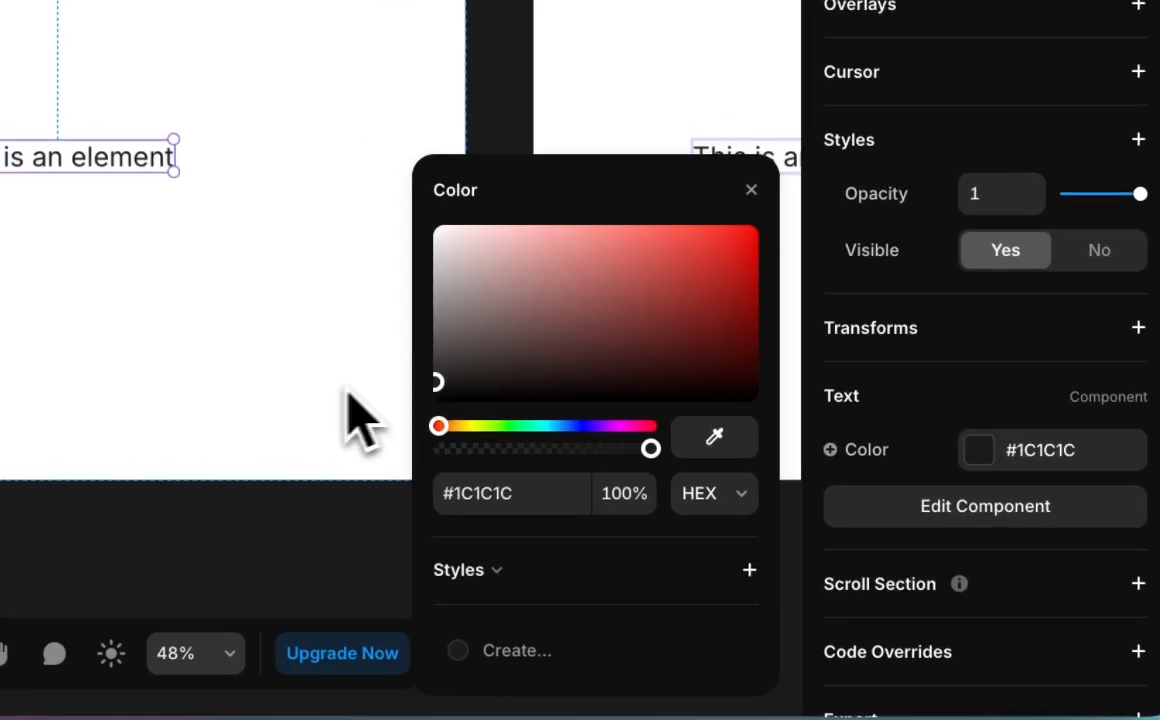
{"action": "left_click_drag", "start_coordinate": [360, 415], "coordinate": [679, 382]}
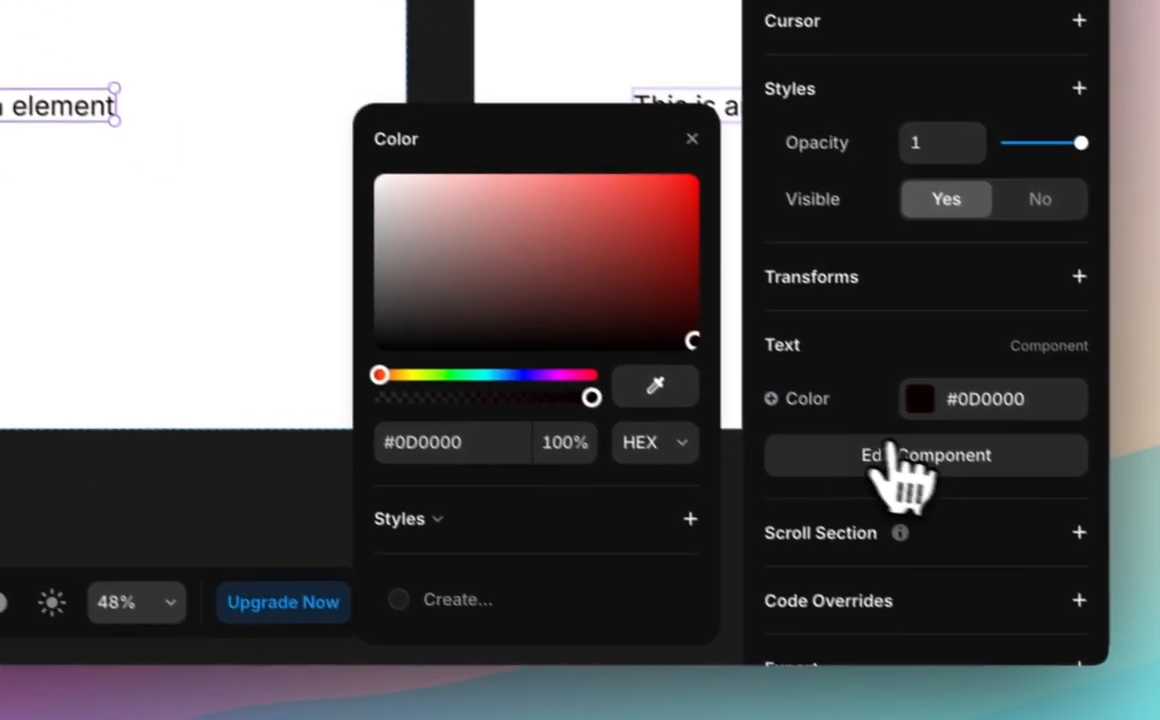
Open the Text component for editing, examine which of its style properties can become variables, and return to the Home page.
{"action": "left_click", "coordinate": [950, 506]}
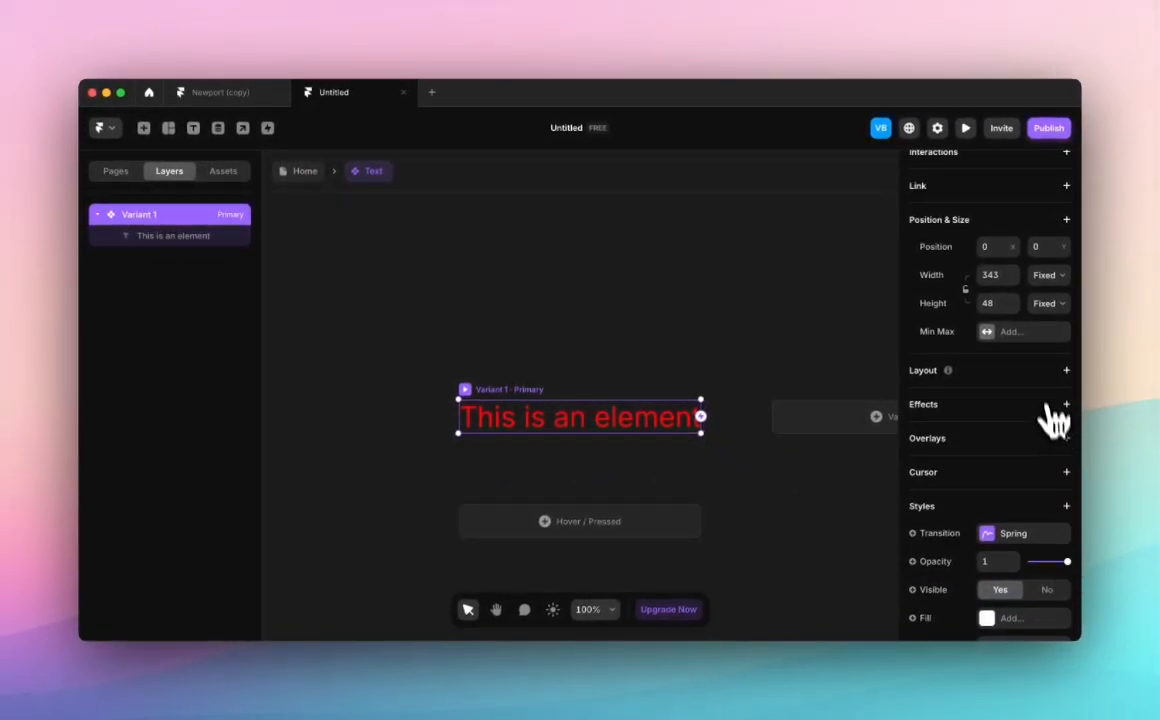
{"action": "scroll", "coordinate": [1053, 420], "scroll_direction": "down", "scroll_amount": 5}
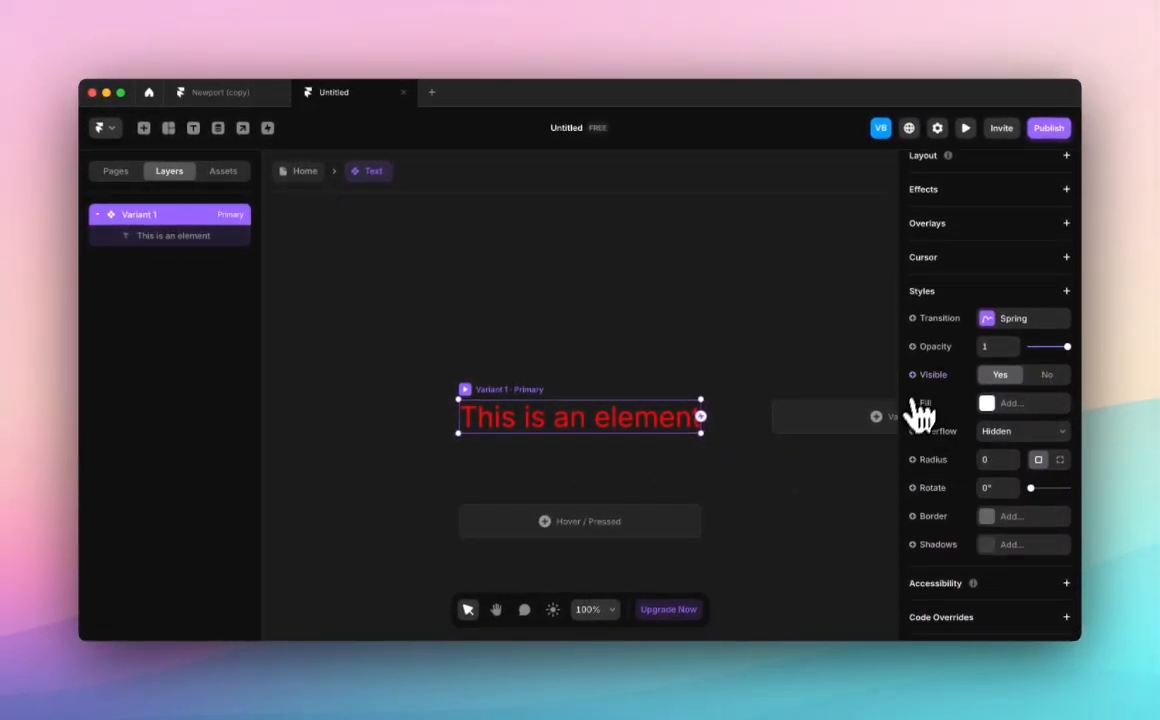
{"action": "scroll", "coordinate": [935, 398], "scroll_direction": "down", "scroll_amount": 1}
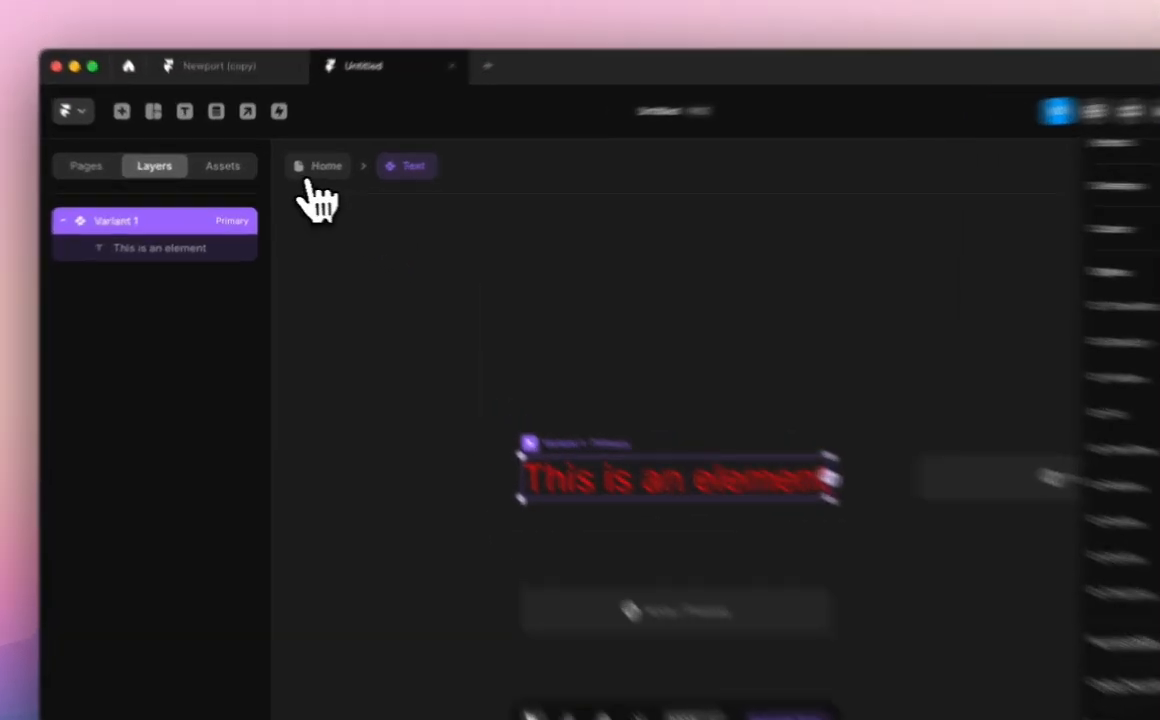
{"action": "left_click", "coordinate": [303, 171]}
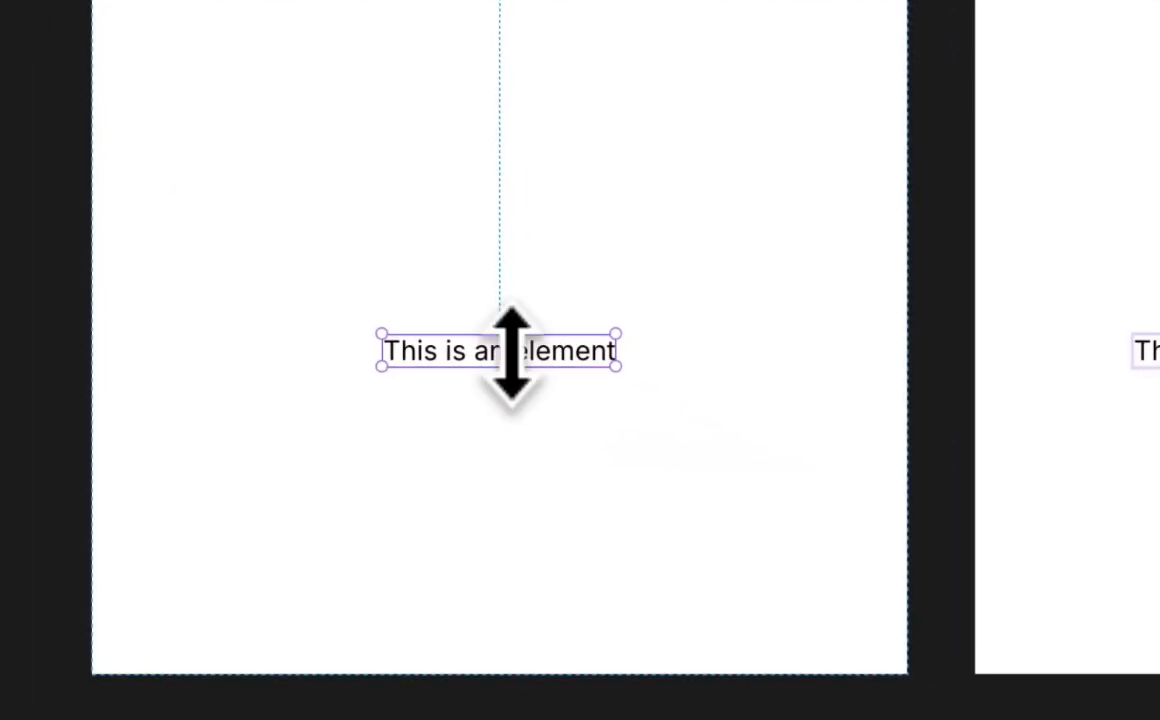
{"action": "left_click", "coordinate": [687, 320]}
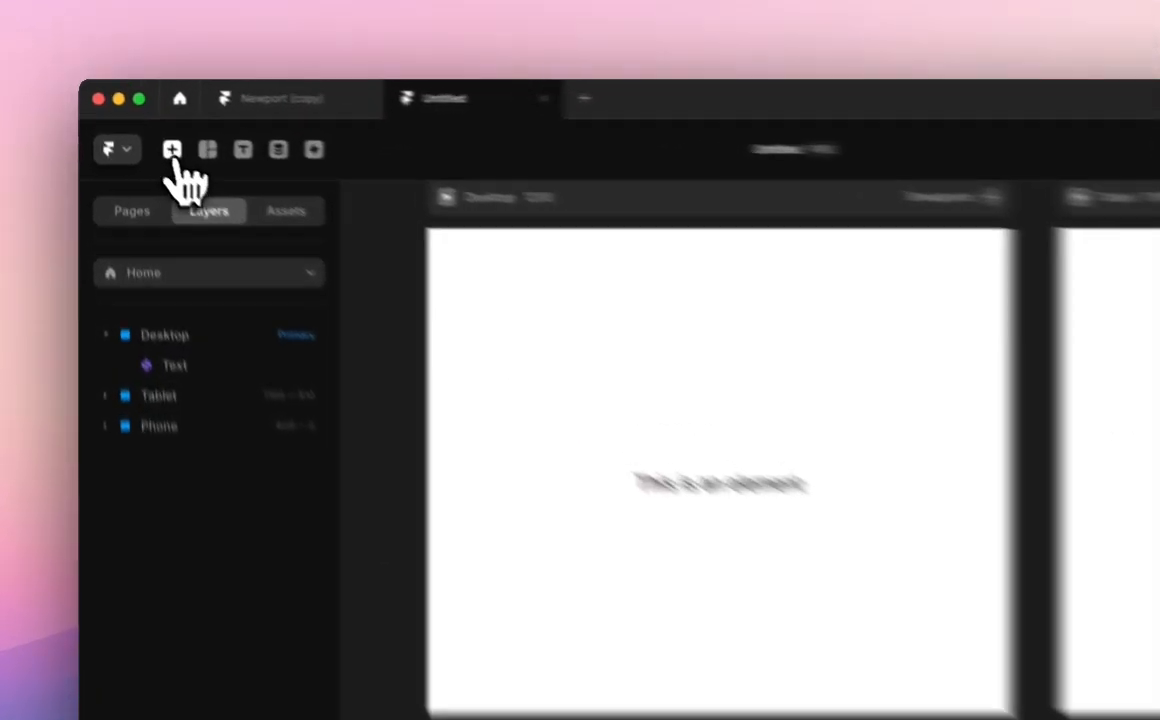
Browse the ready-made pages and sections and add The Landing Page template as a new page.
{"action": "left_click", "coordinate": [145, 129]}
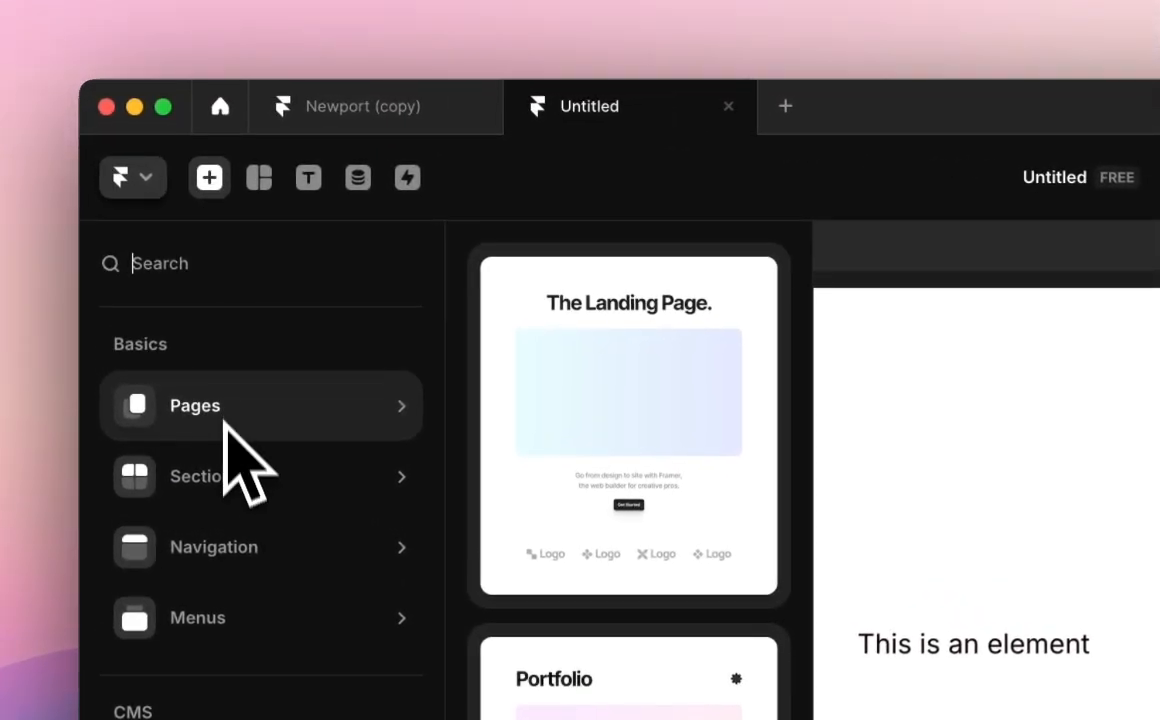
{"action": "mouse_move", "coordinate": [225, 448]}
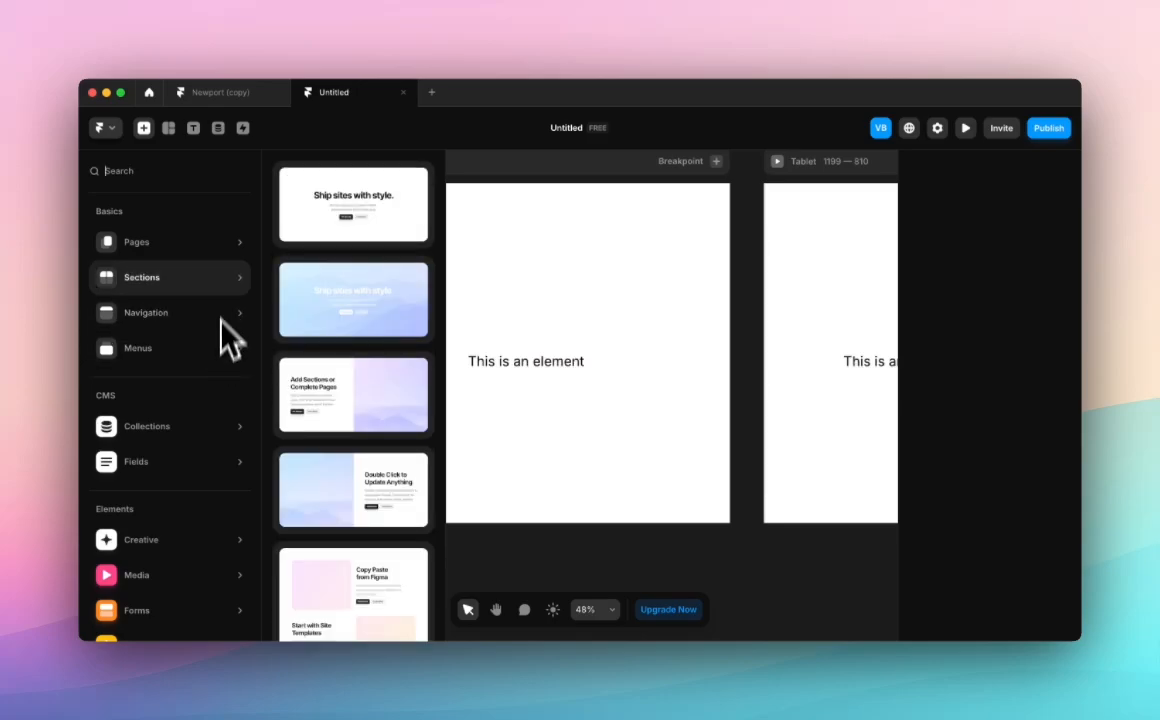
{"action": "mouse_move", "coordinate": [188, 242]}
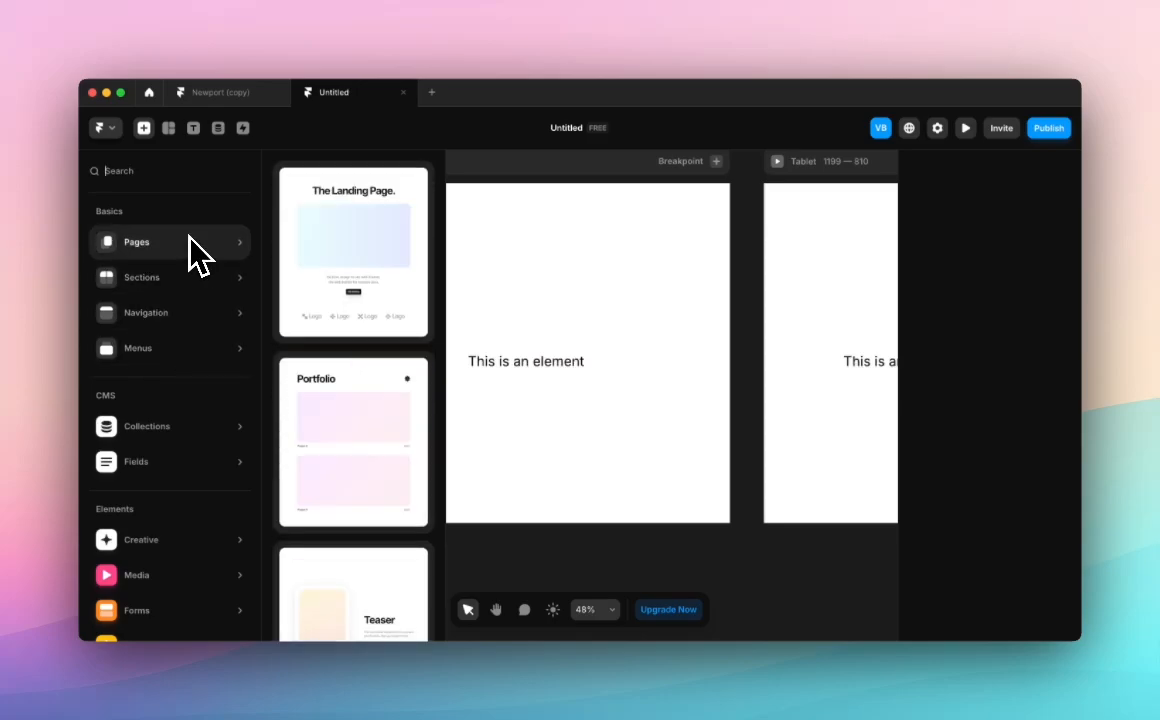
{"action": "mouse_move", "coordinate": [347, 296]}
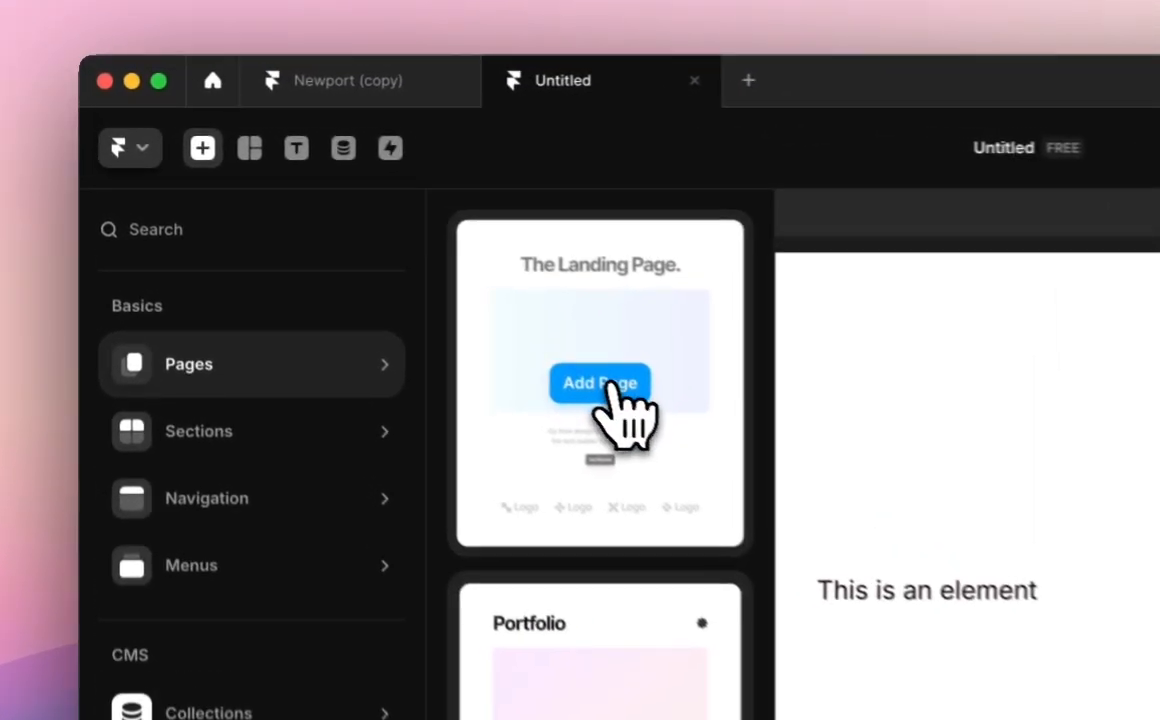
{"action": "left_click", "coordinate": [353, 252]}
{"action": "scroll", "coordinate": [764, 544], "scroll_direction": "down", "scroll_amount": 3}
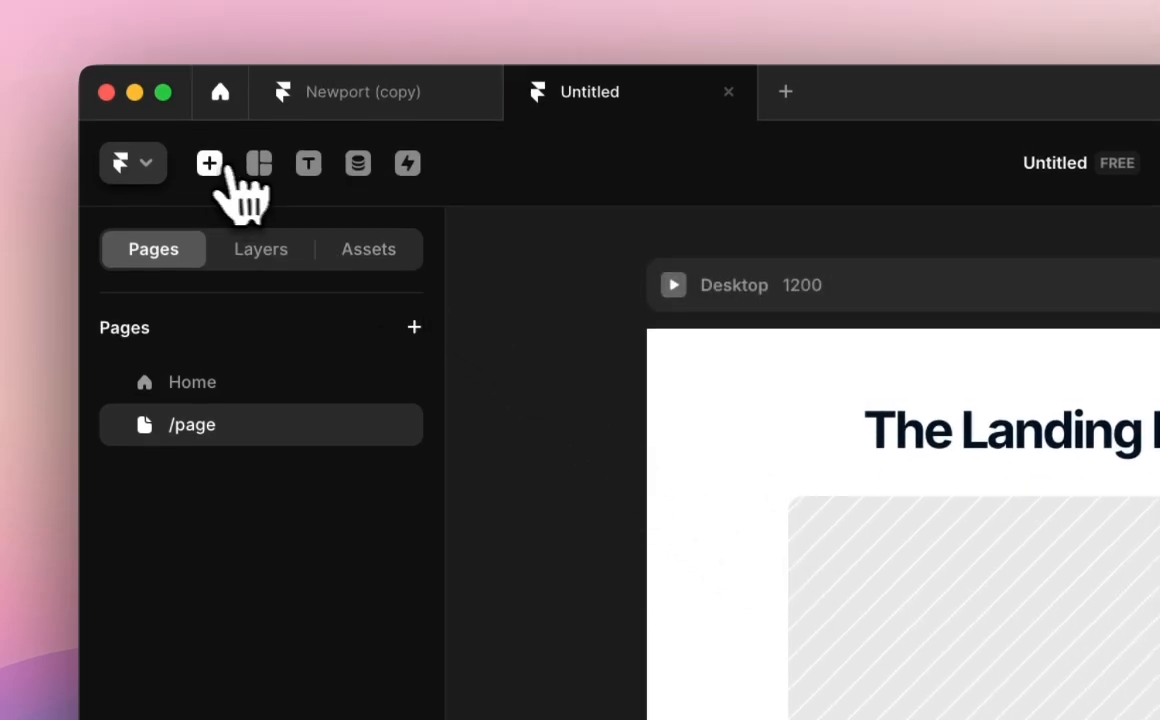
Insert the light navigation bar with the Gallery dropdown into the Desktop frame of the landing page.
{"action": "left_click", "coordinate": [211, 165]}
{"action": "mouse_move", "coordinate": [316, 540]}
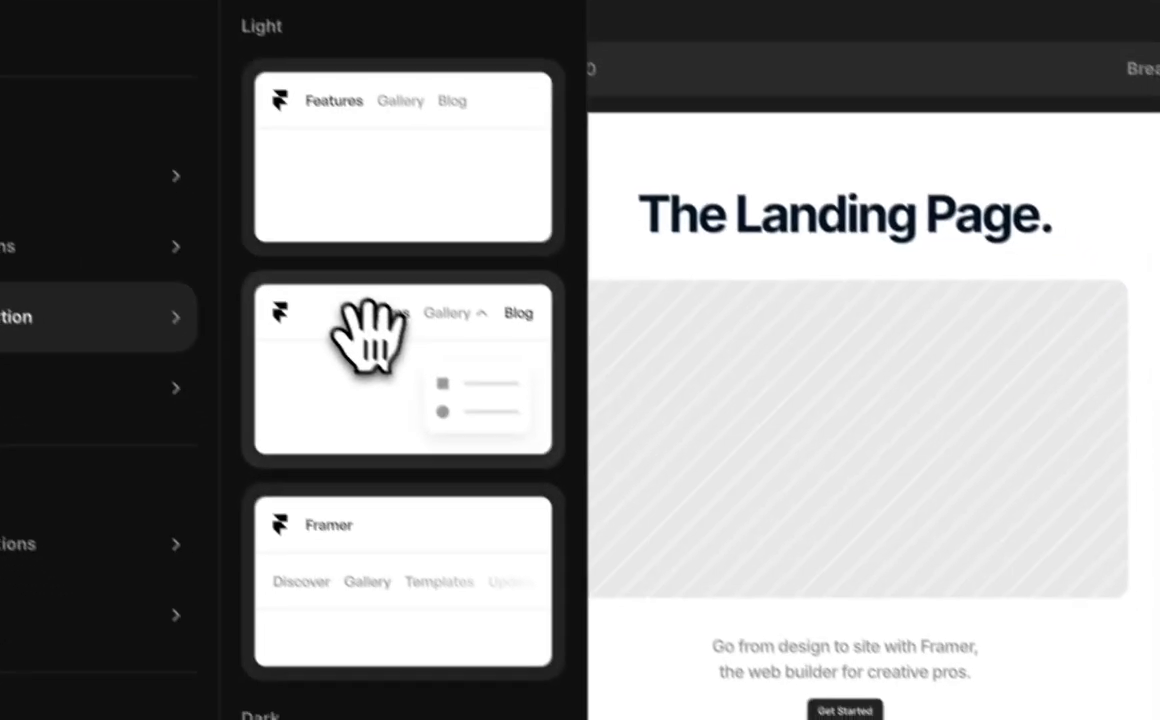
{"action": "left_click_drag", "start_coordinate": [370, 335], "coordinate": [909, 487]}
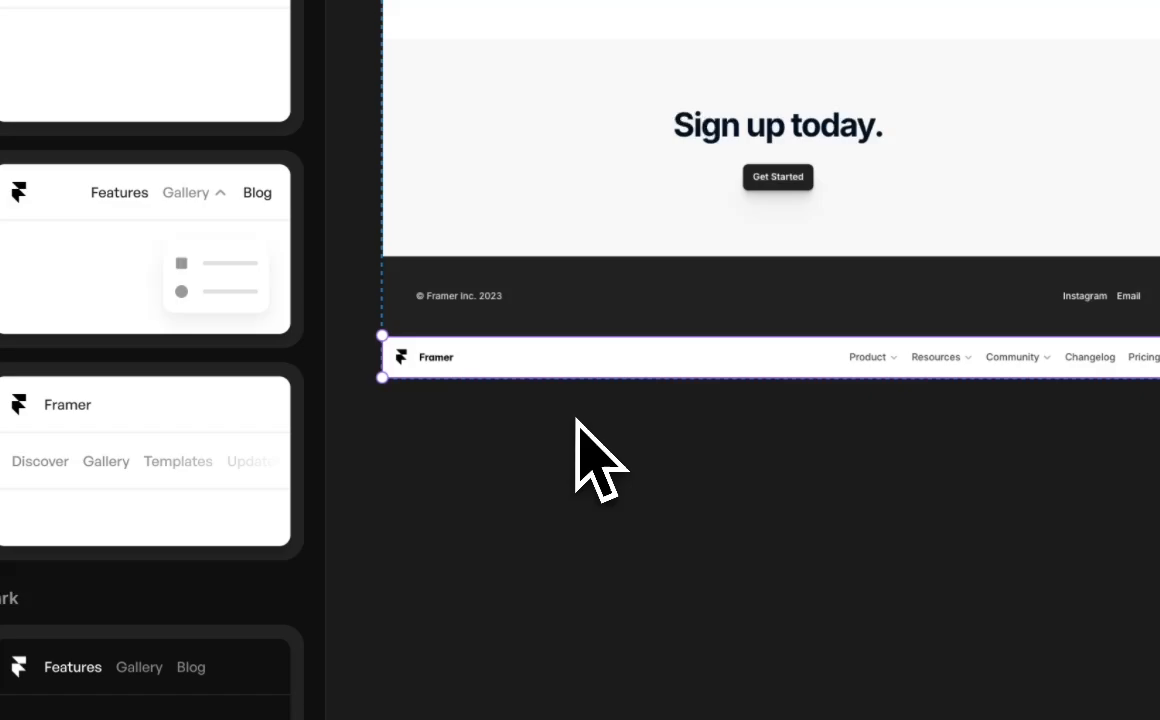
{"action": "left_click", "coordinate": [577, 420]}
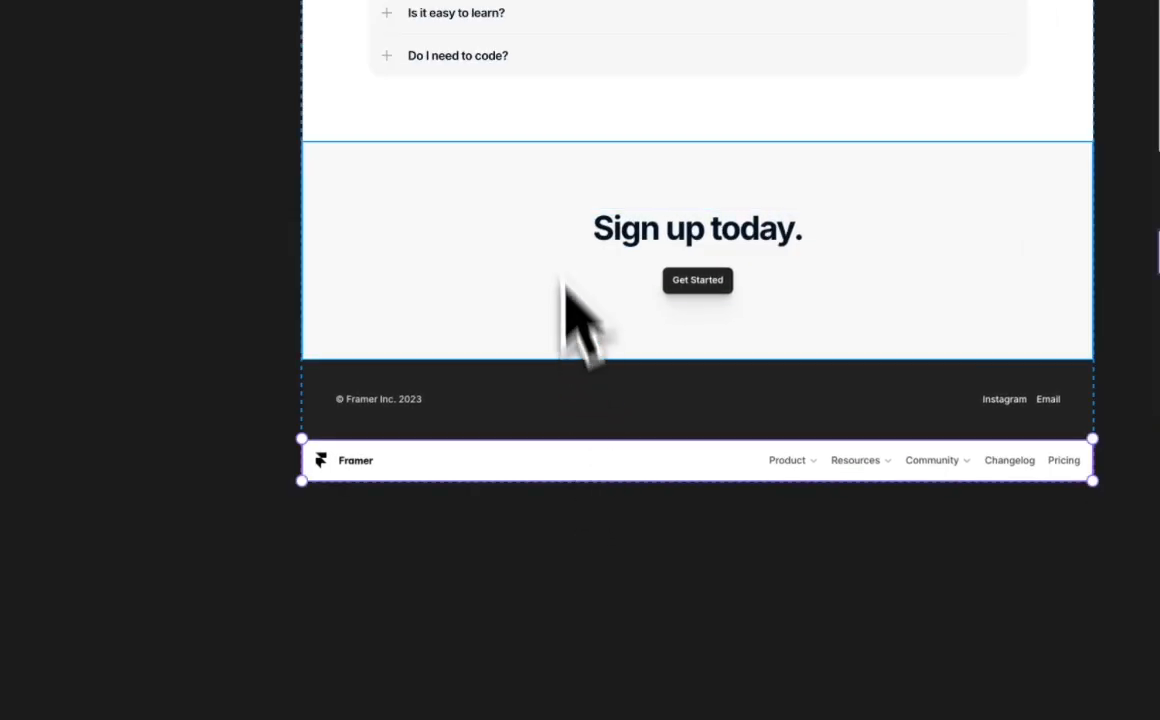
Move the navigation bar up through the landing page's sections to the very top of the Desktop frame.
{"action": "scroll", "coordinate": [554, 430], "scroll_direction": "up", "scroll_amount": 2}
{"action": "left_click", "coordinate": [575, 535]}
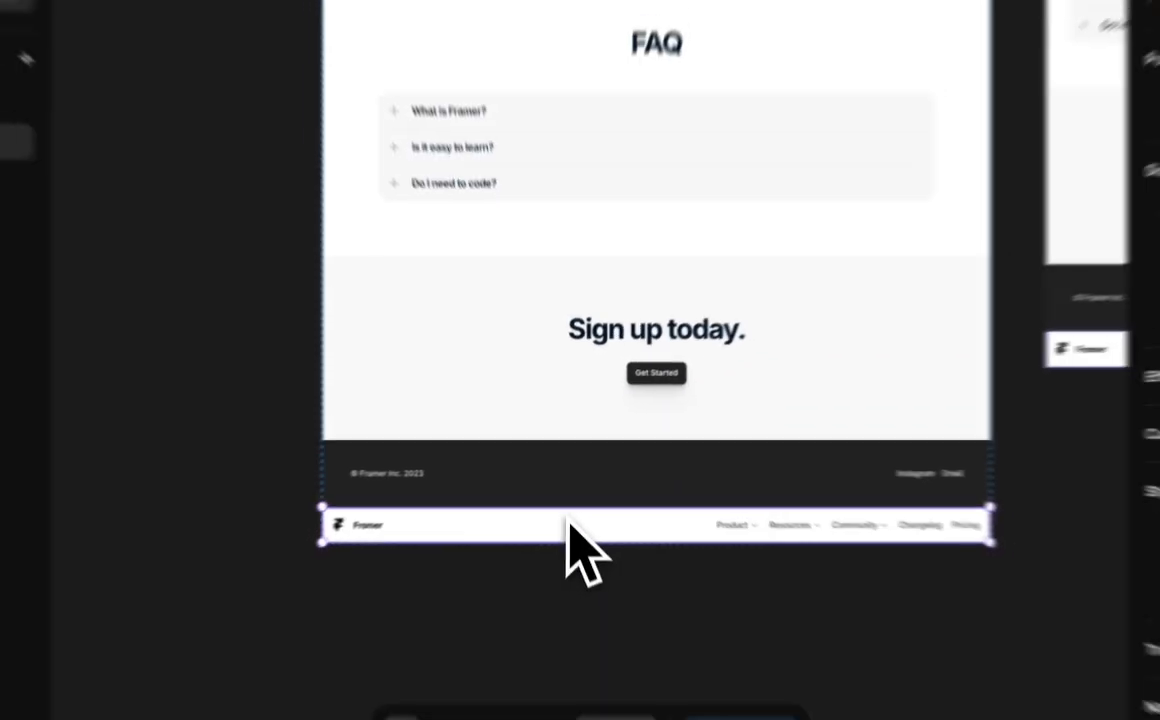
{"action": "key", "text": "Up"}
{"action": "key", "text": "Up"}
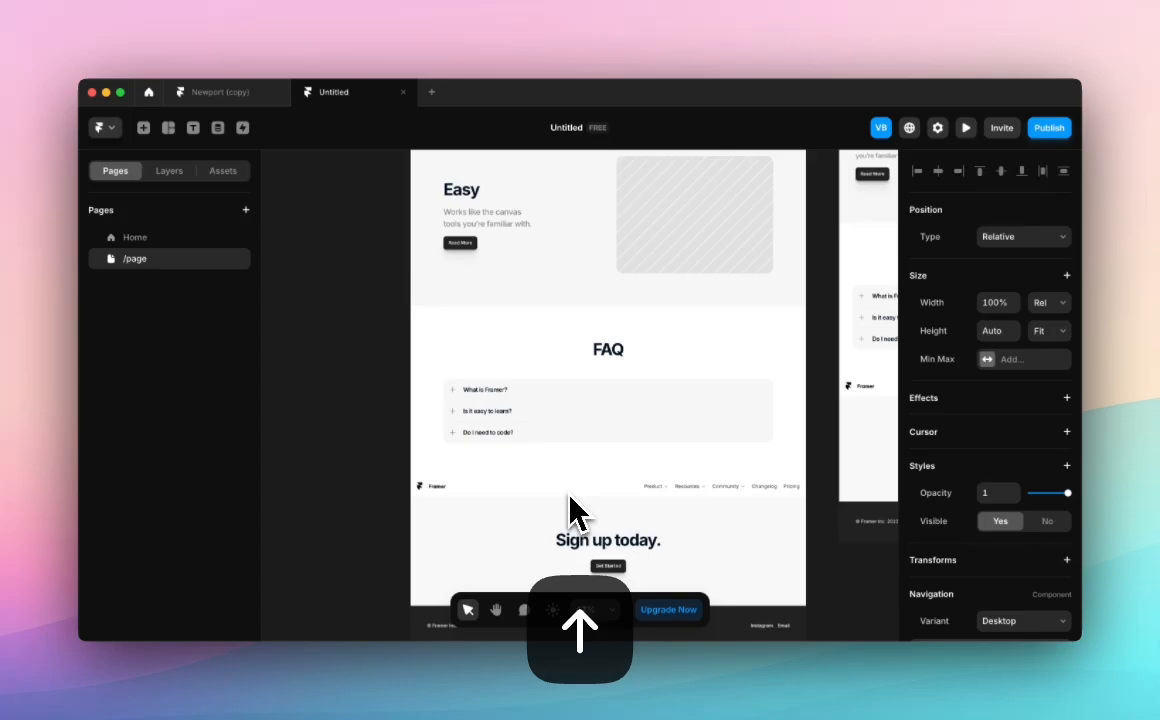
{"action": "key", "text": "Up"}
{"action": "key", "text": "Up"}
{"action": "key", "text": "Up"}
{"action": "key", "text": "Up"}
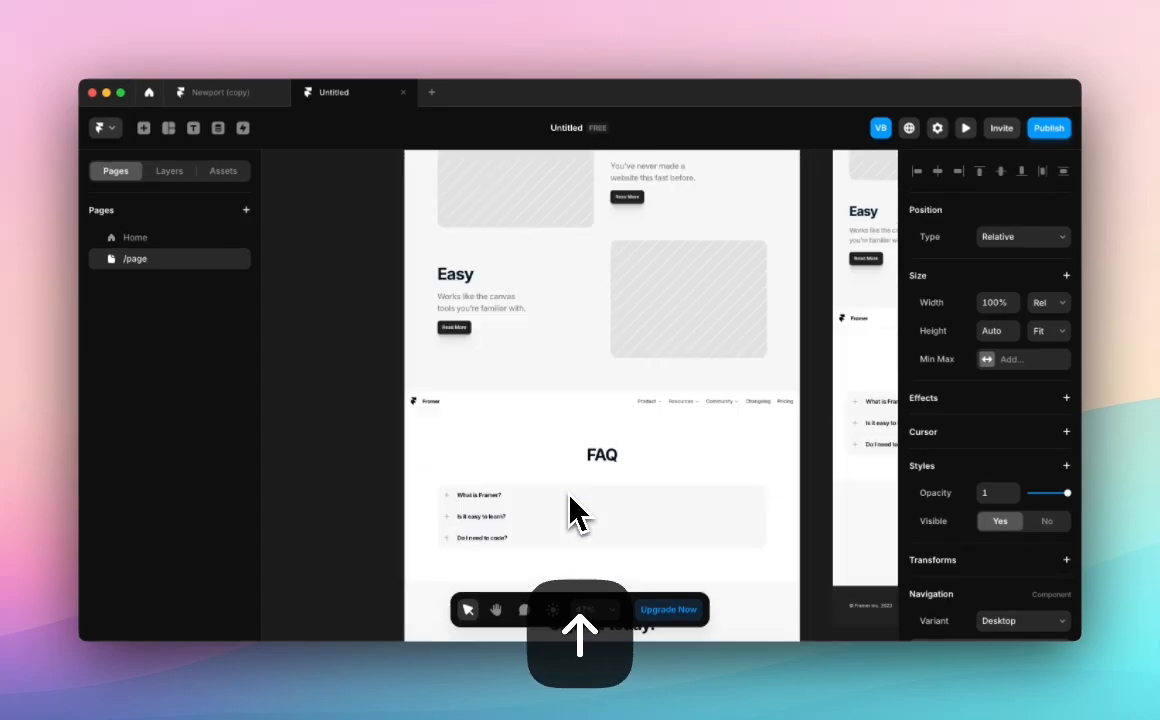
{"action": "key", "text": "Up"}
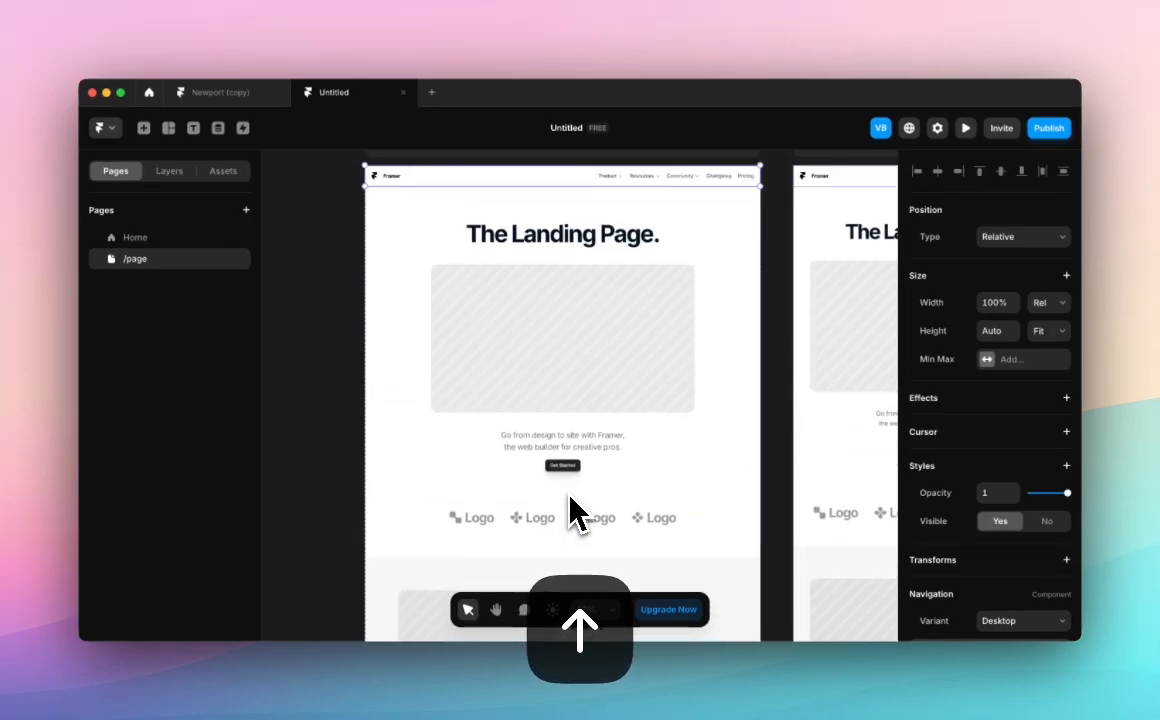
Switch the landing page Desktop frame's stack direction to horizontal and back to vertical.
{"action": "left_click", "coordinate": [352, 205]}
{"action": "scroll", "coordinate": [418, 215], "scroll_direction": "up", "scroll_amount": 3}
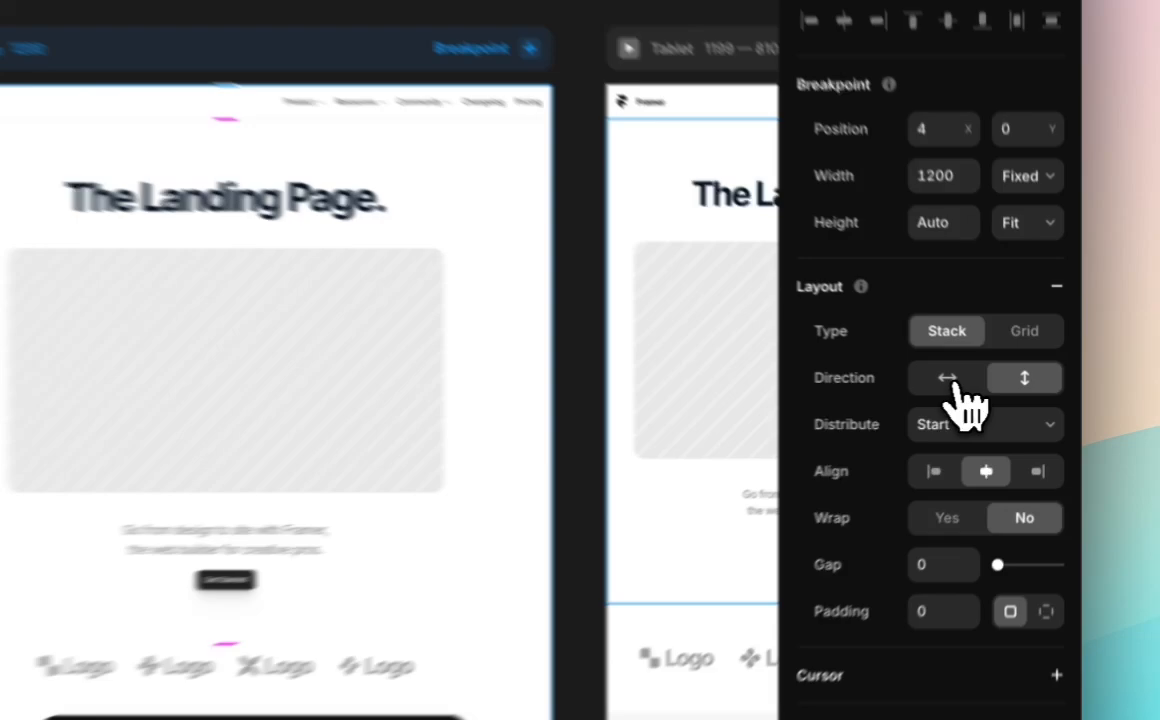
{"action": "left_click", "coordinate": [1002, 389]}
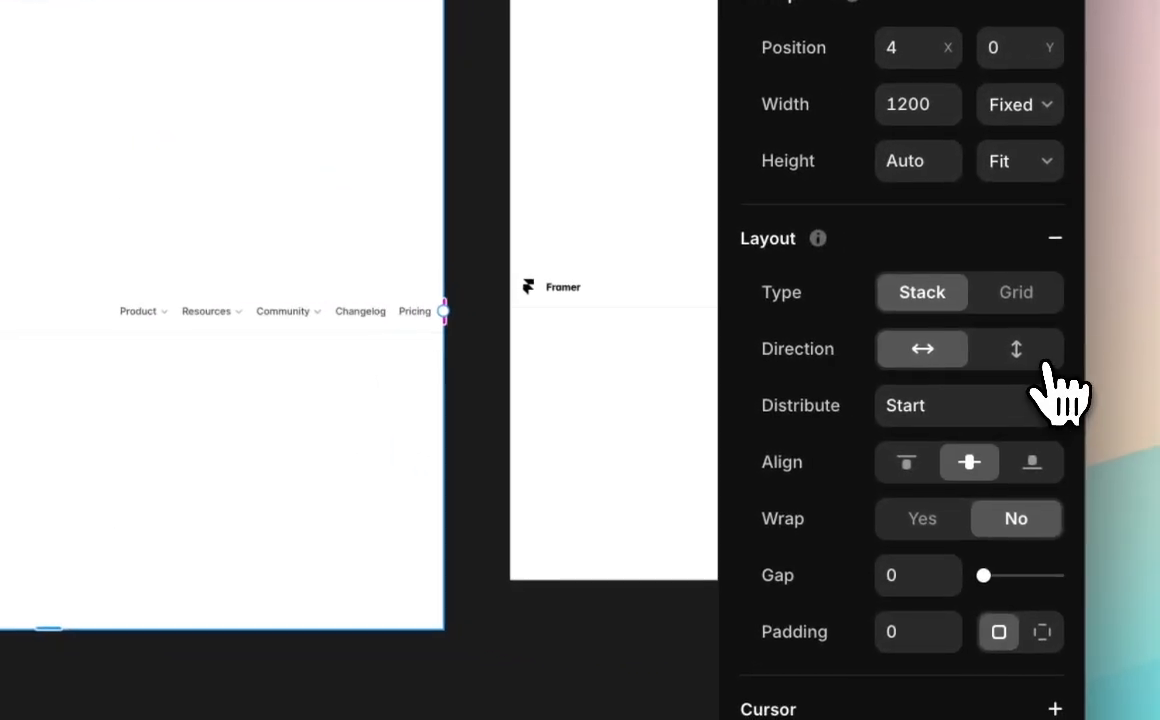
{"action": "left_click", "coordinate": [1134, 389]}
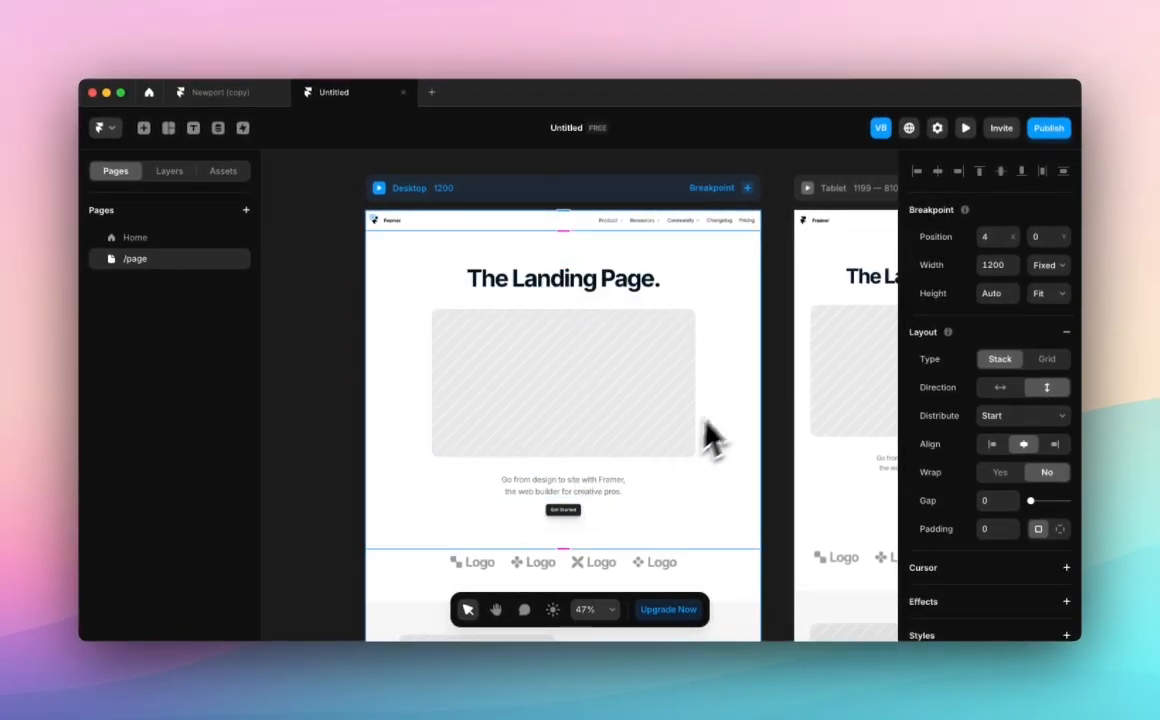
Remove the stack layout from the Desktop frame and move the navigation bar freely down over the hero image placeholder.
{"action": "left_click", "coordinate": [652, 223]}
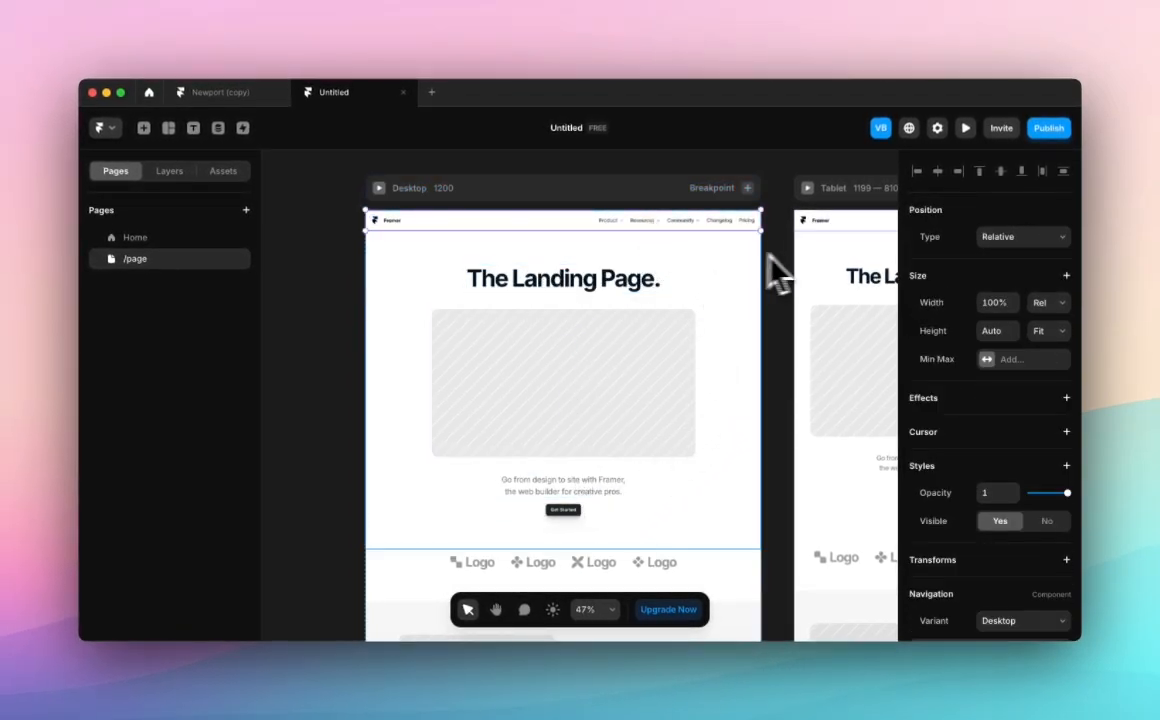
{"action": "left_click", "coordinate": [586, 205]}
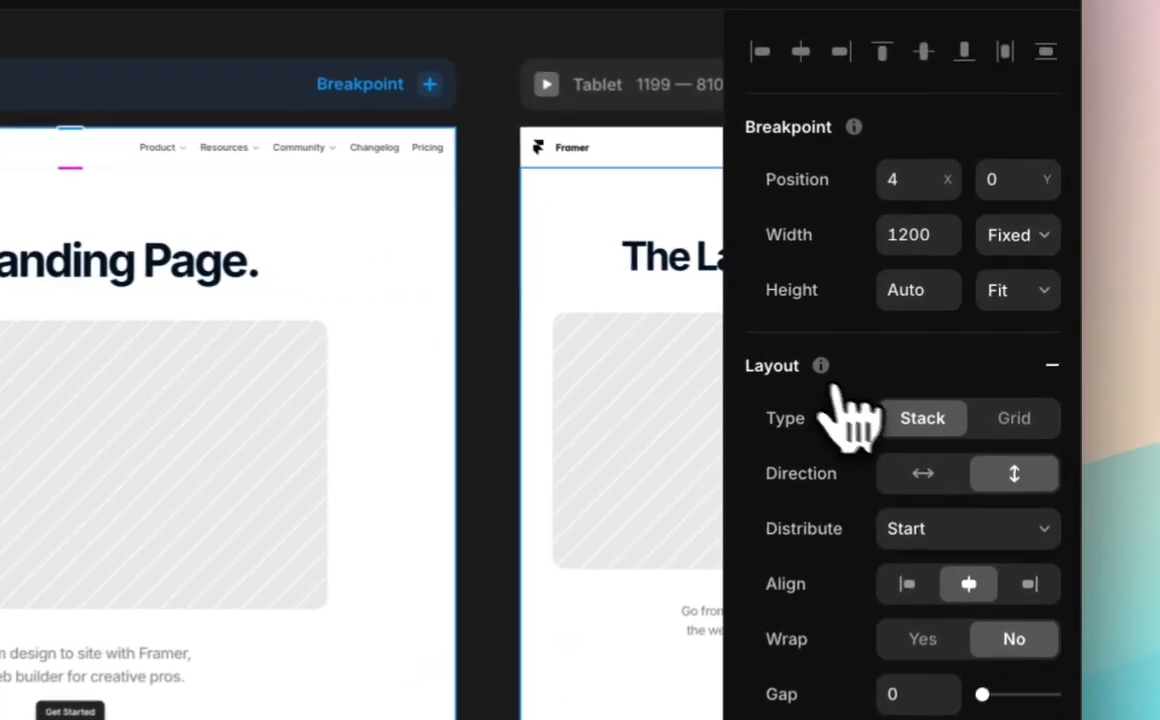
{"action": "left_click", "coordinate": [1050, 368]}
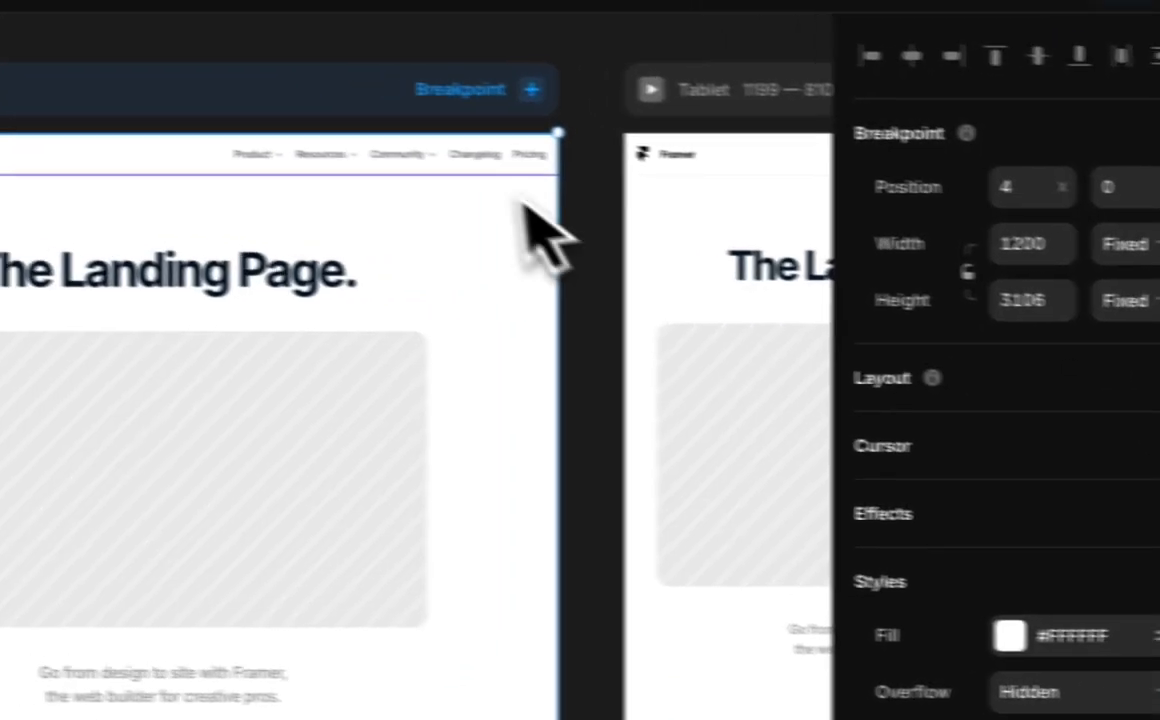
{"action": "left_click_drag", "start_coordinate": [340, 160], "coordinate": [341, 428]}
{"action": "left_click_drag", "start_coordinate": [548, 442], "coordinate": [513, 617]}
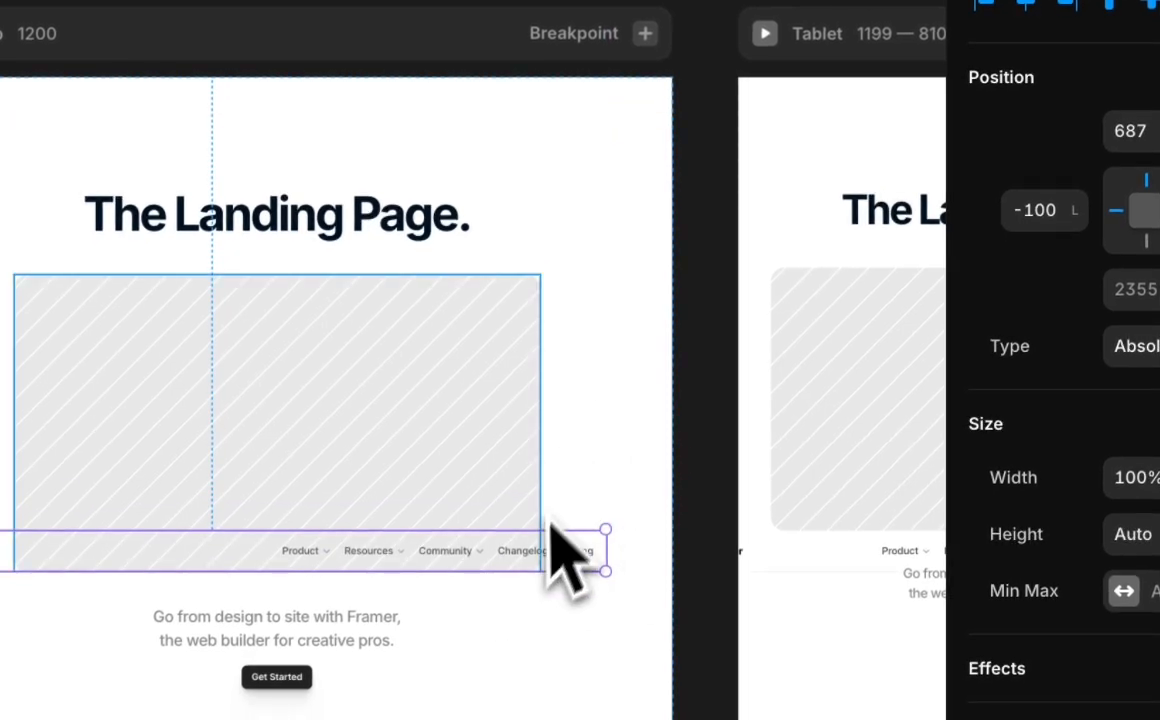
Undo the free moves of the navigation bar and add the stack layout back to the Desktop frame.
{"action": "key", "text": "super+z"}
{"action": "key", "text": "super+z"}
{"action": "key", "text": "super+z"}
{"action": "key", "text": "super+z"}
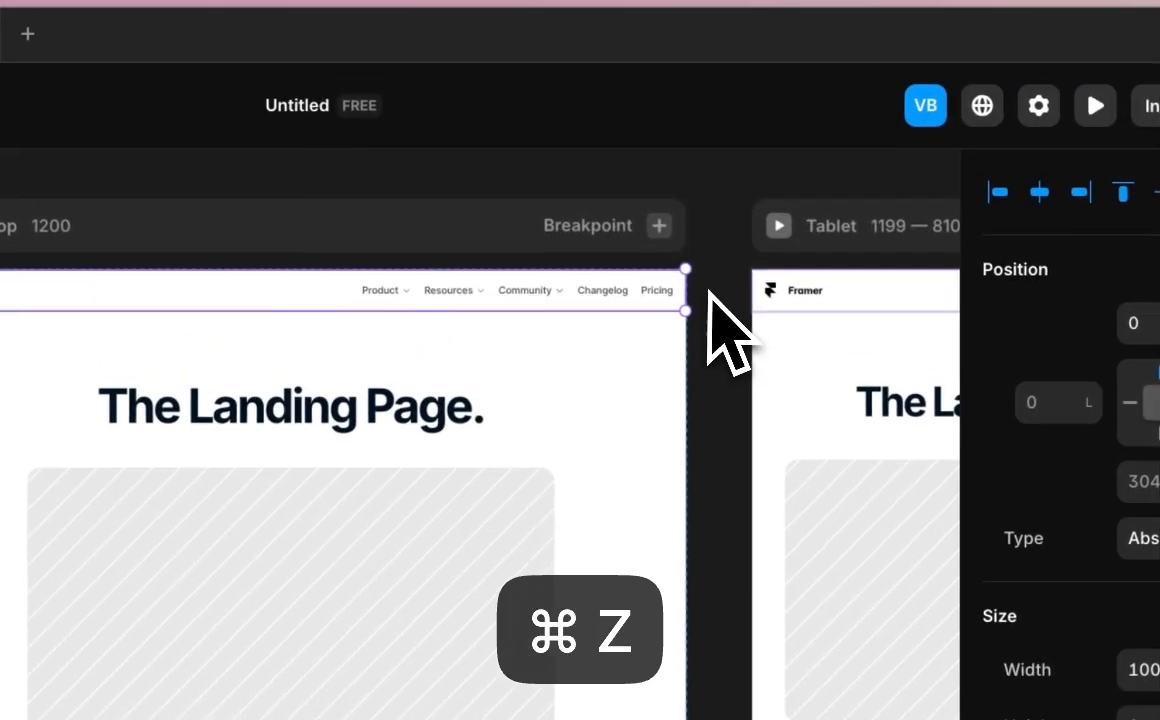
{"action": "left_click", "coordinate": [697, 98]}
{"action": "left_click", "coordinate": [440, 264]}
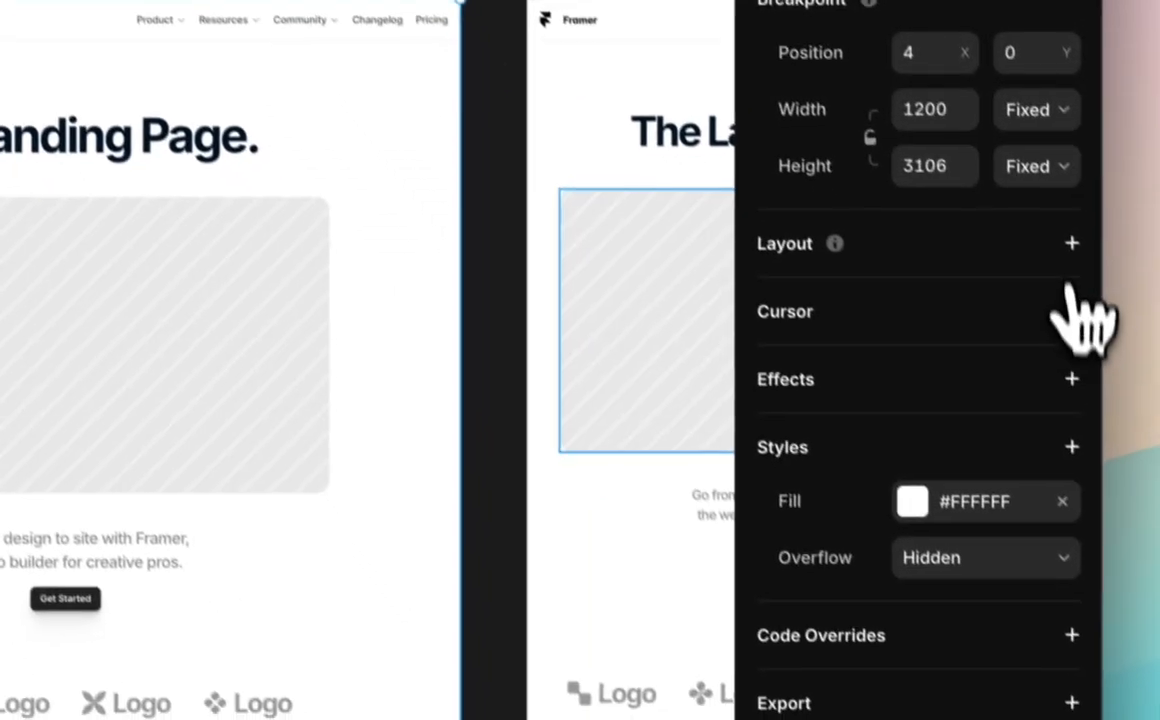
{"action": "left_click", "coordinate": [1052, 218]}
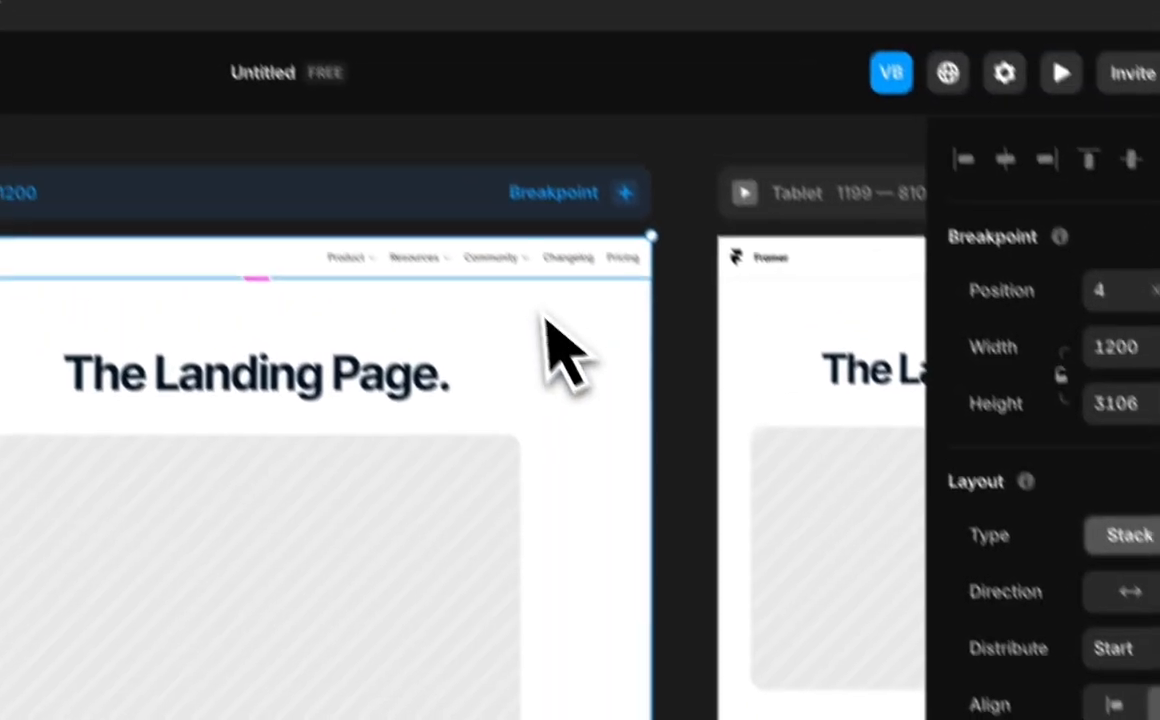
Select the Desktop frame and examine the Distribute options of its vertical stack layout.
{"action": "left_click", "coordinate": [572, 331]}
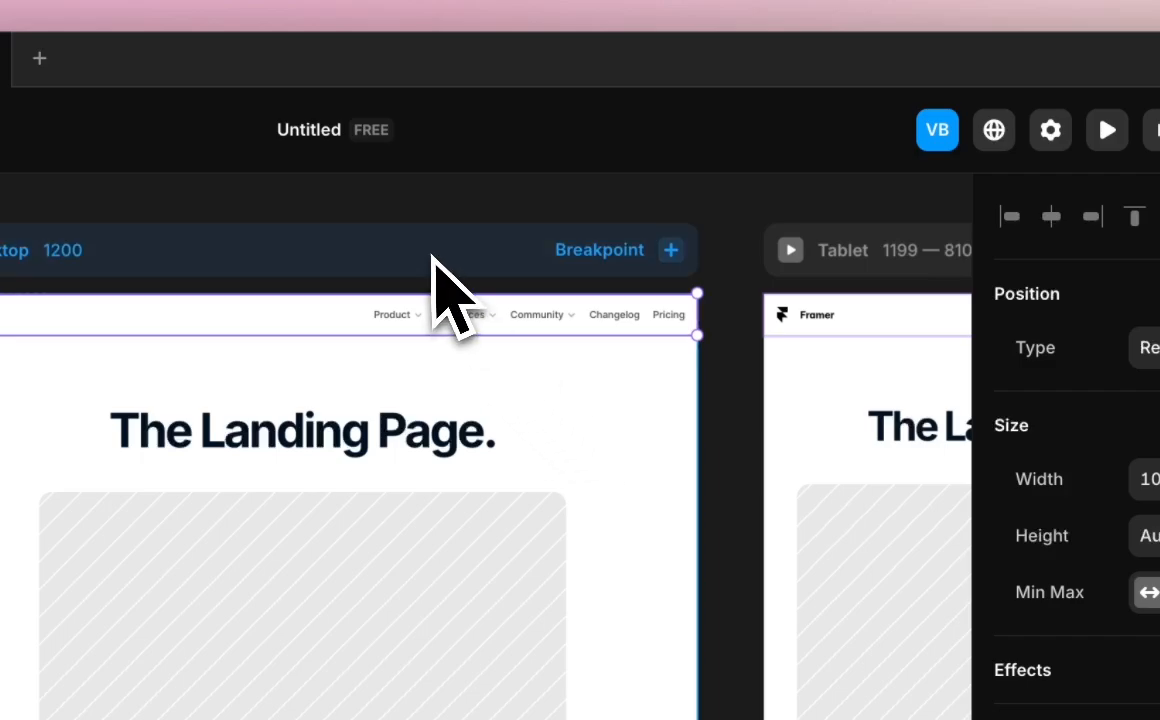
{"action": "left_click", "coordinate": [414, 279]}
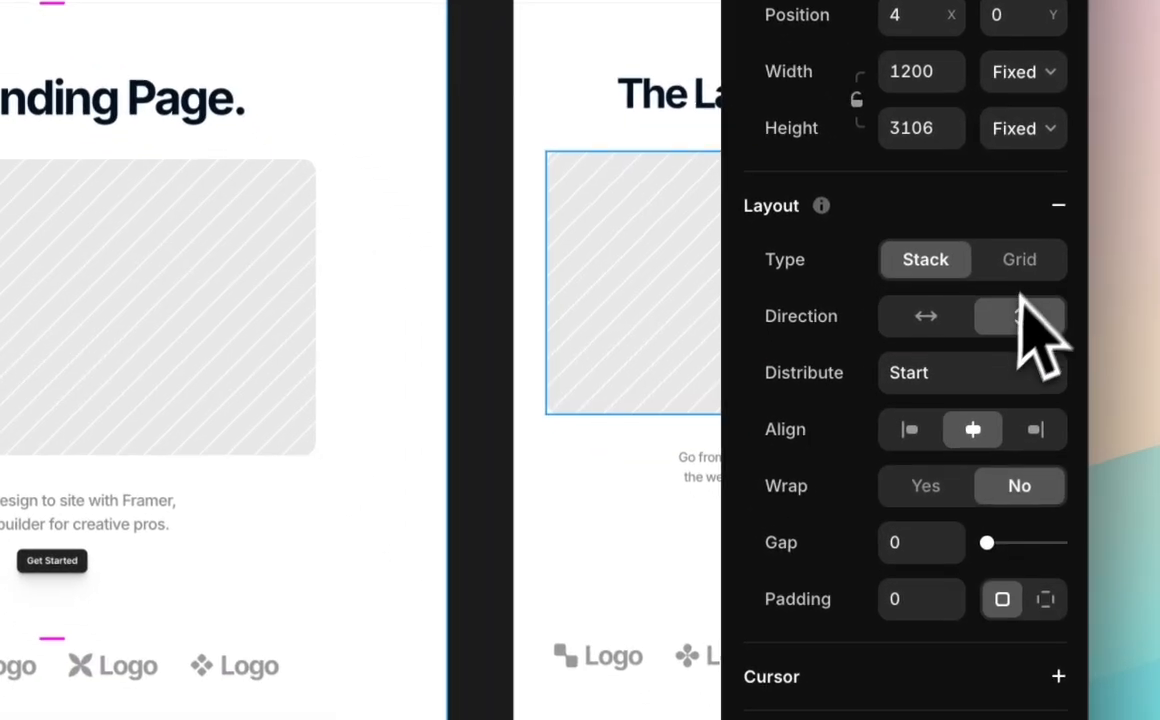
{"action": "left_click", "coordinate": [1010, 388]}
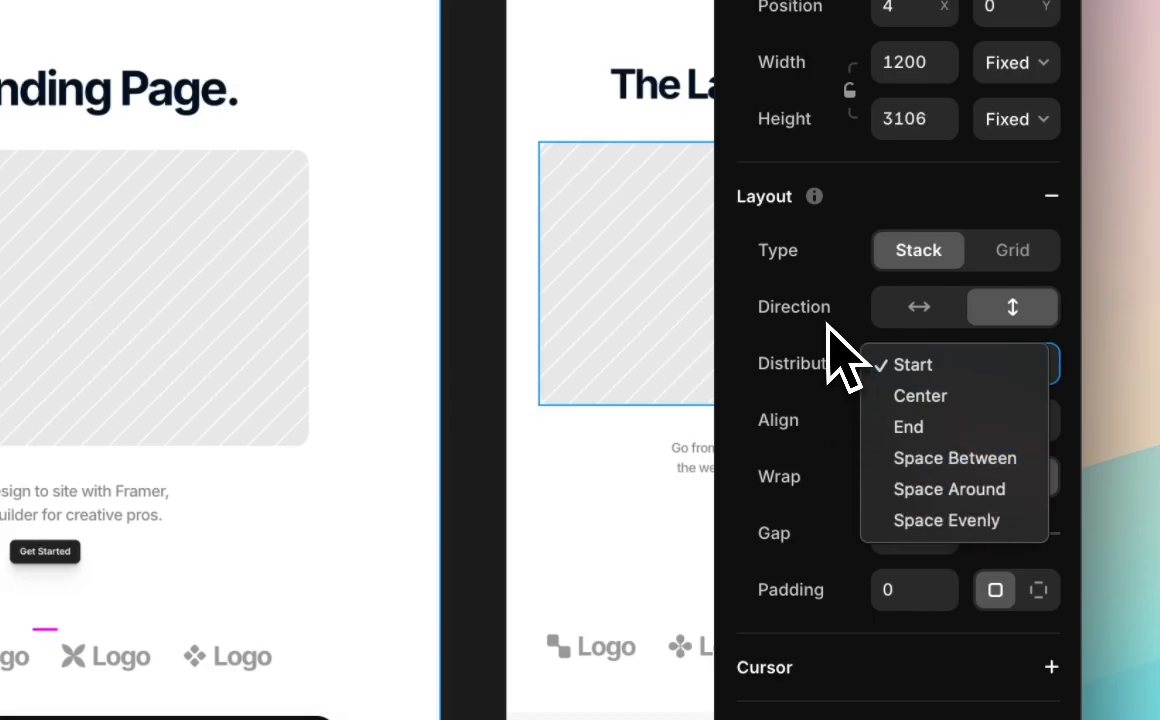
{"action": "left_click", "coordinate": [835, 355]}
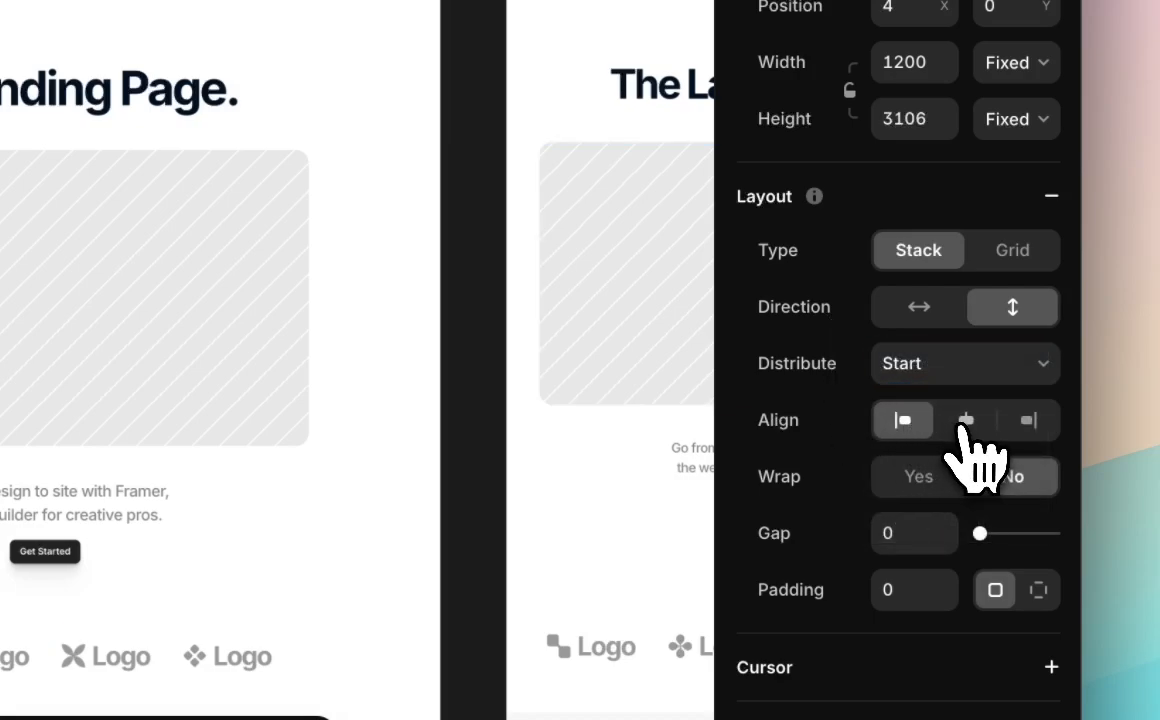
Try a gap of 62 between the Desktop frame's sections and set it back to 0.
{"action": "left_click_drag", "start_coordinate": [980, 534], "coordinate": [1027, 540]}
{"action": "scroll", "coordinate": [299, 545], "scroll_direction": "down", "scroll_amount": 3}
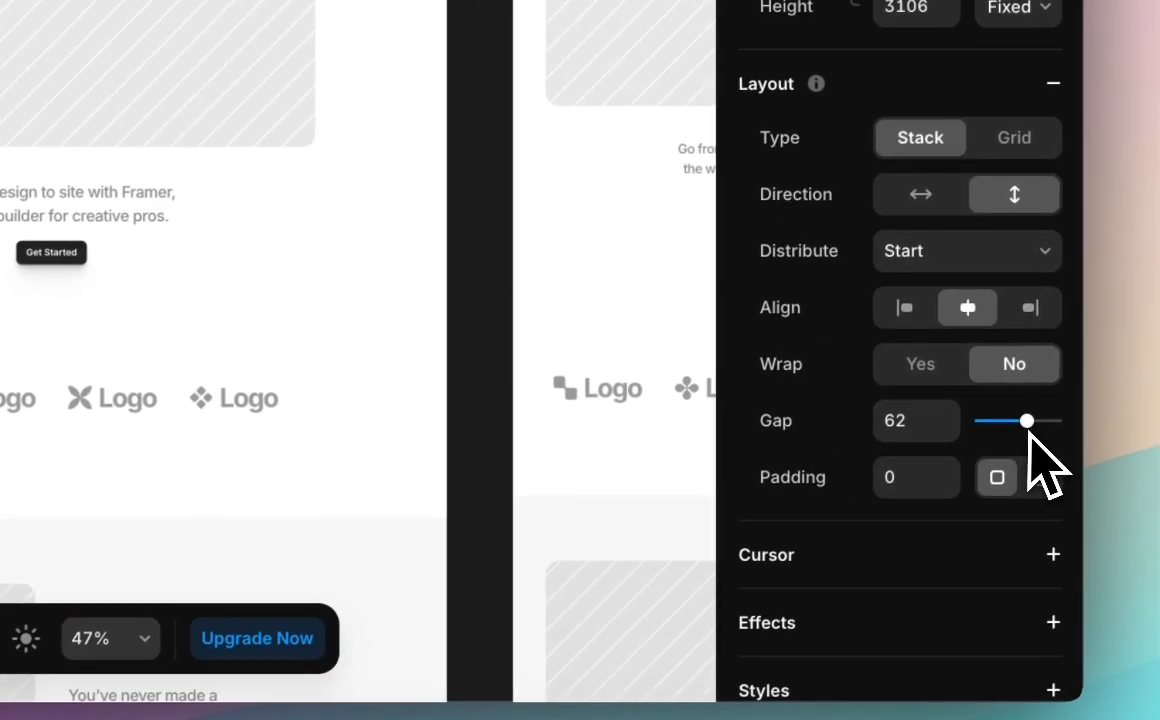
{"action": "left_click_drag", "start_coordinate": [1029, 436], "coordinate": [932, 450]}
{"action": "scroll", "coordinate": [383, 269], "scroll_direction": "up", "scroll_amount": 5}
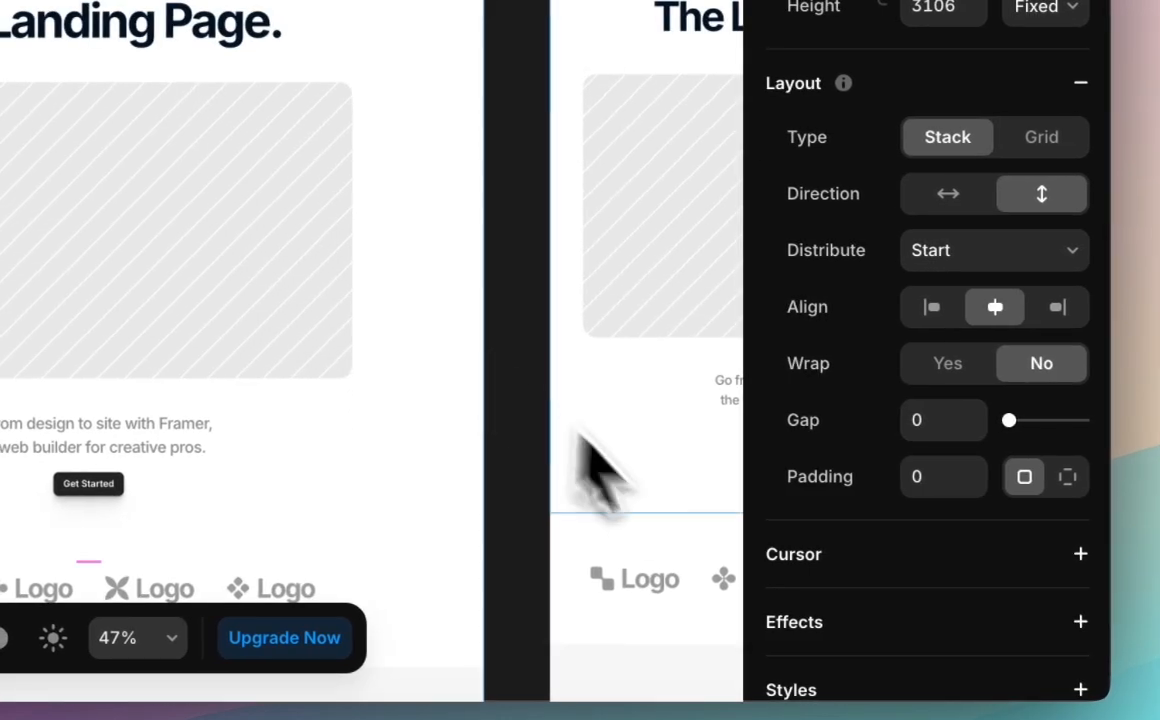
Try per-side and uniform padding on the Desktop frame, check its effect on the navigation bar, and restore the padding to 0.
{"action": "left_click", "coordinate": [1045, 486]}
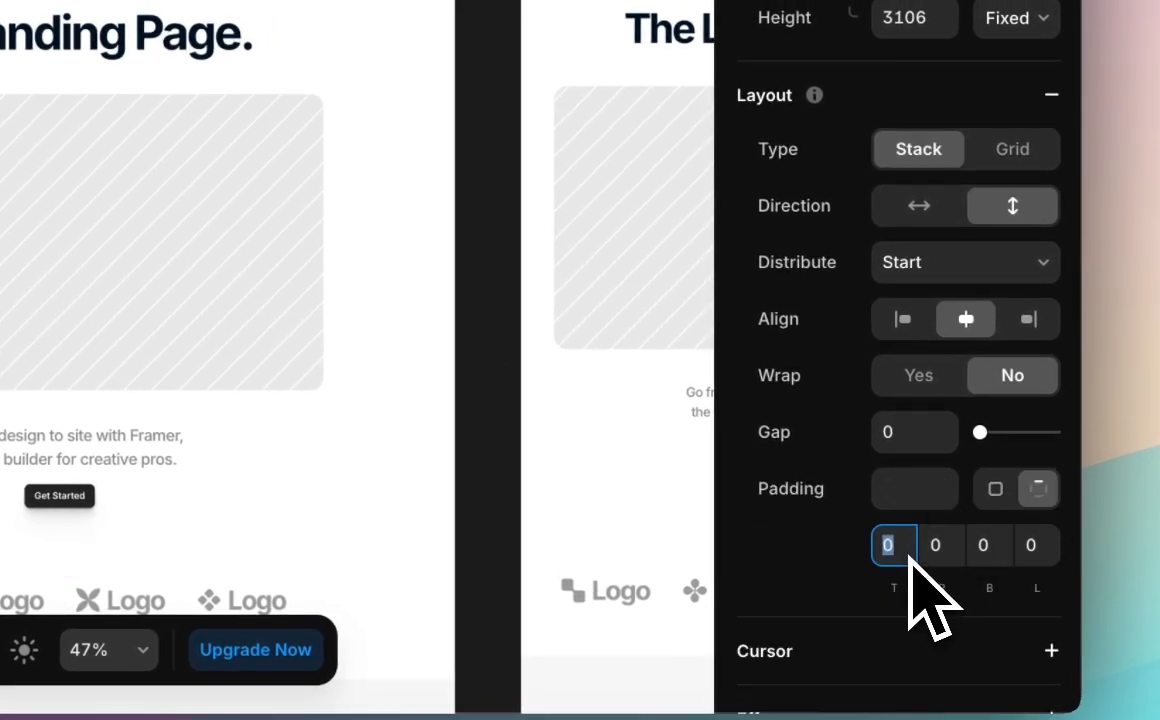
{"action": "left_click", "coordinate": [990, 492]}
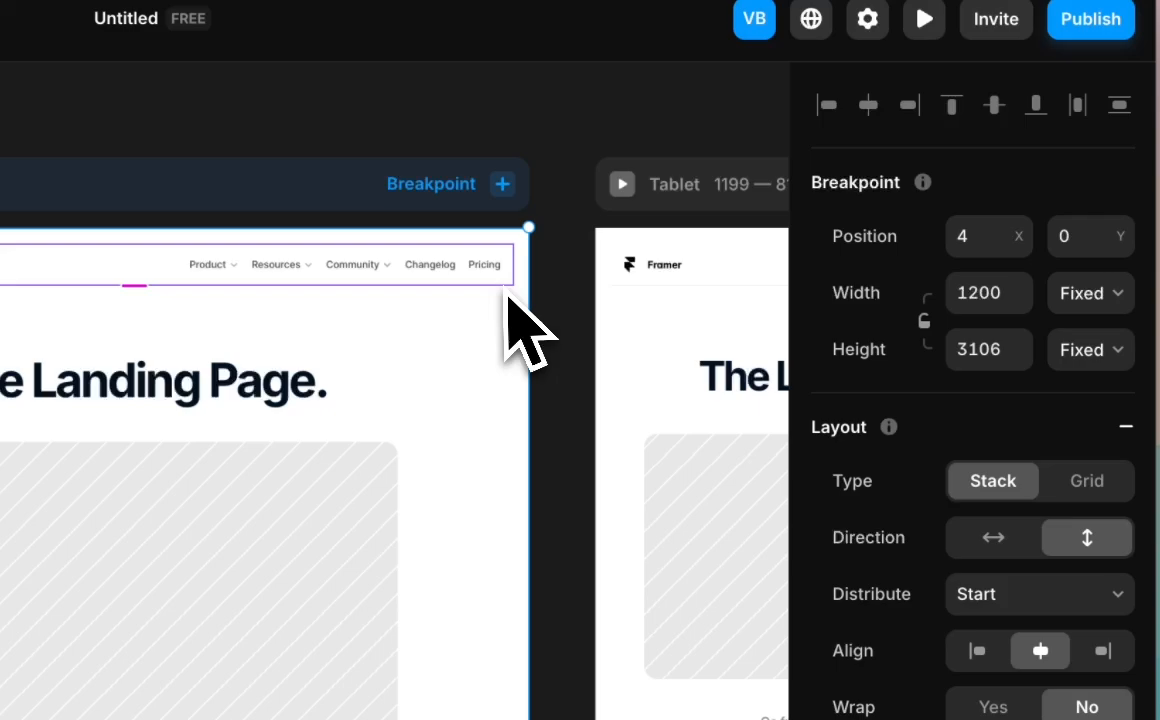
{"action": "left_click", "coordinate": [510, 298]}
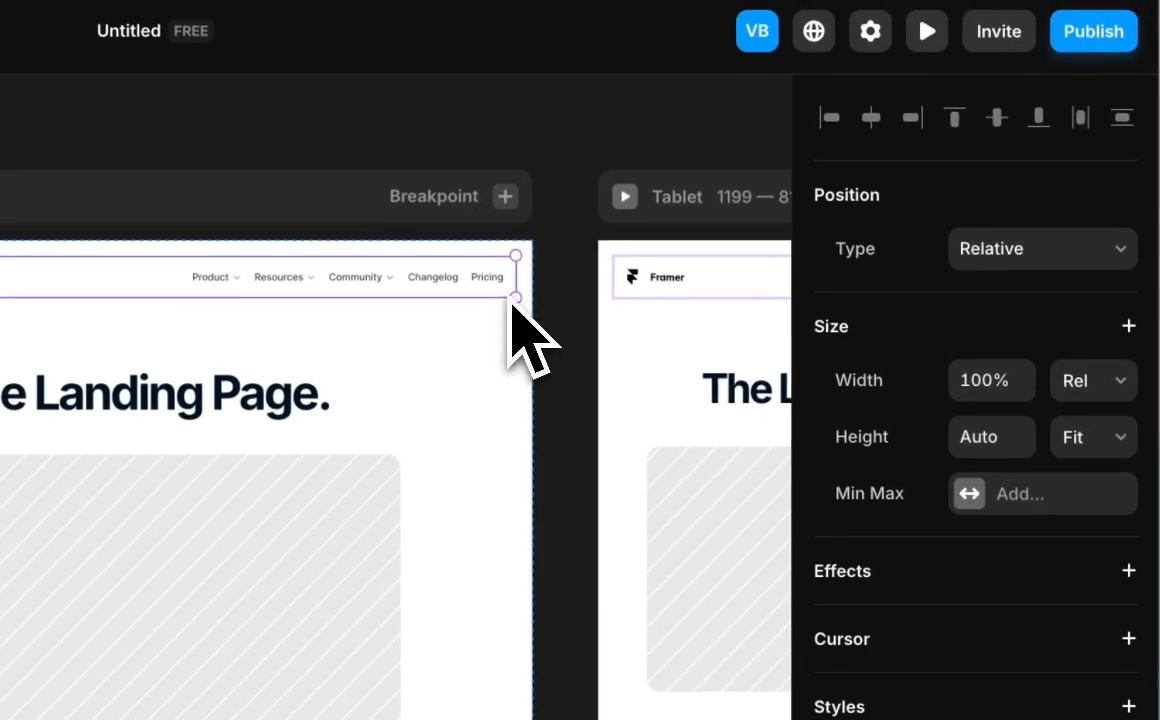
{"action": "scroll", "coordinate": [520, 330], "scroll_direction": "up", "scroll_amount": 5}
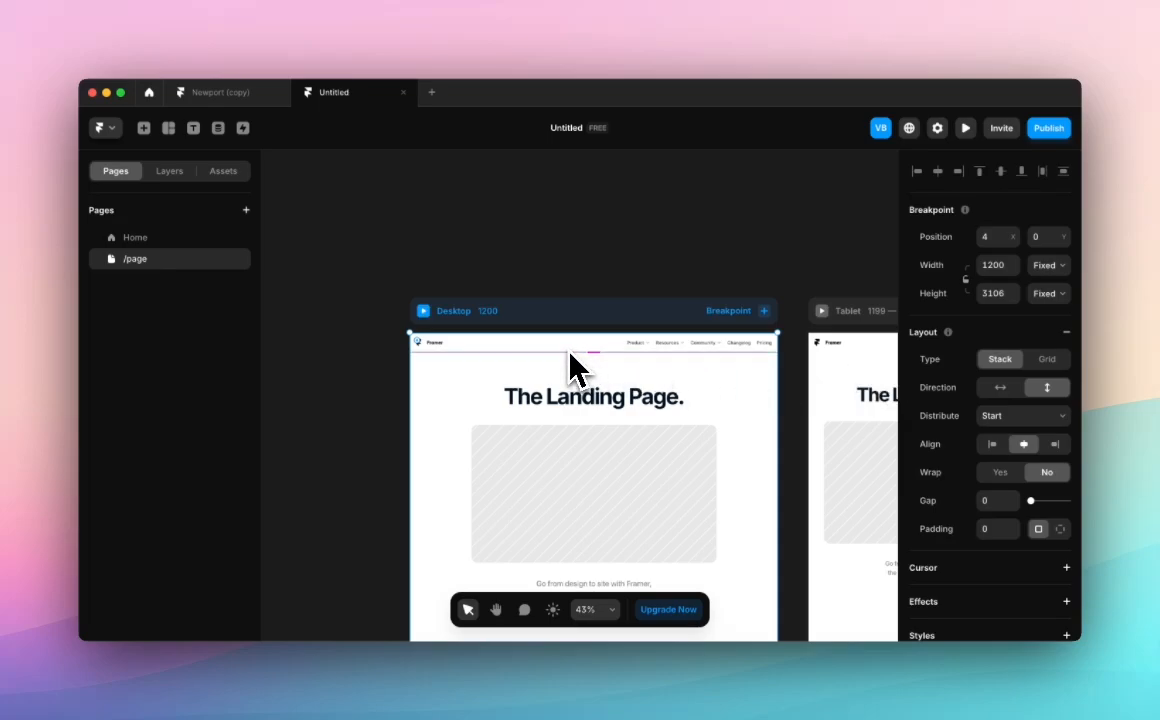
{"action": "scroll", "coordinate": [556, 400], "scroll_direction": "right", "scroll_amount": 3}
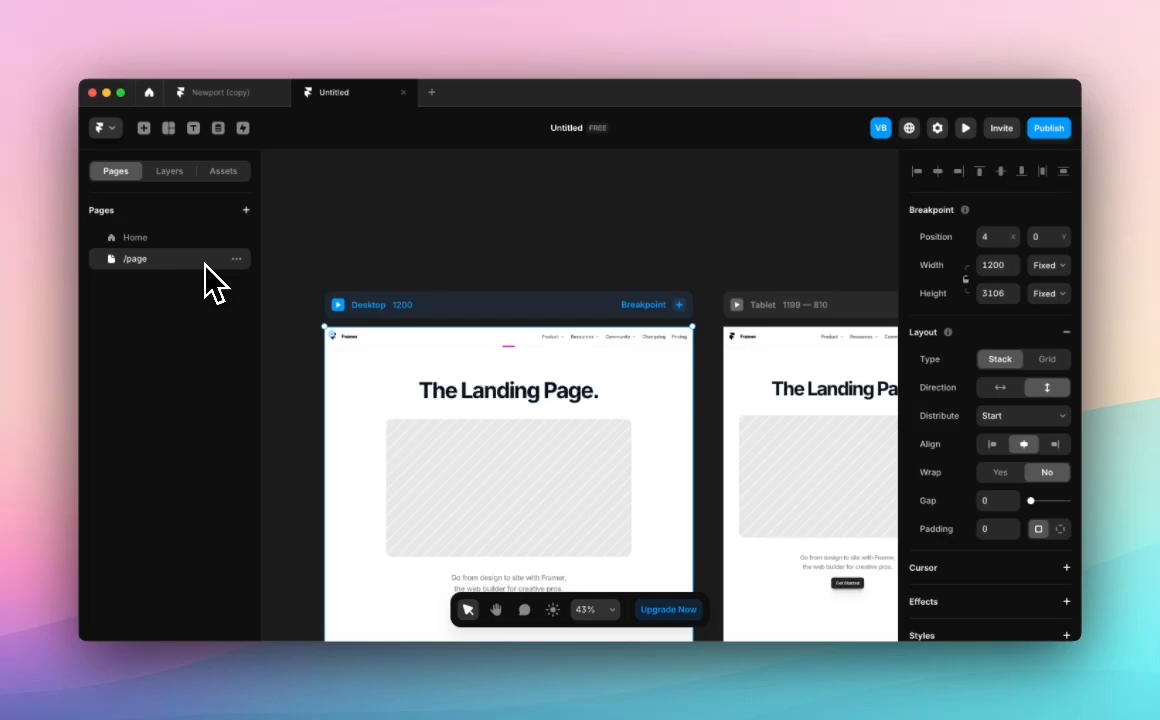
Switch to the Newport (copy) project and select the Hero section within the Desktop breakpoint of its Home page.
{"action": "left_click", "coordinate": [218, 92]}
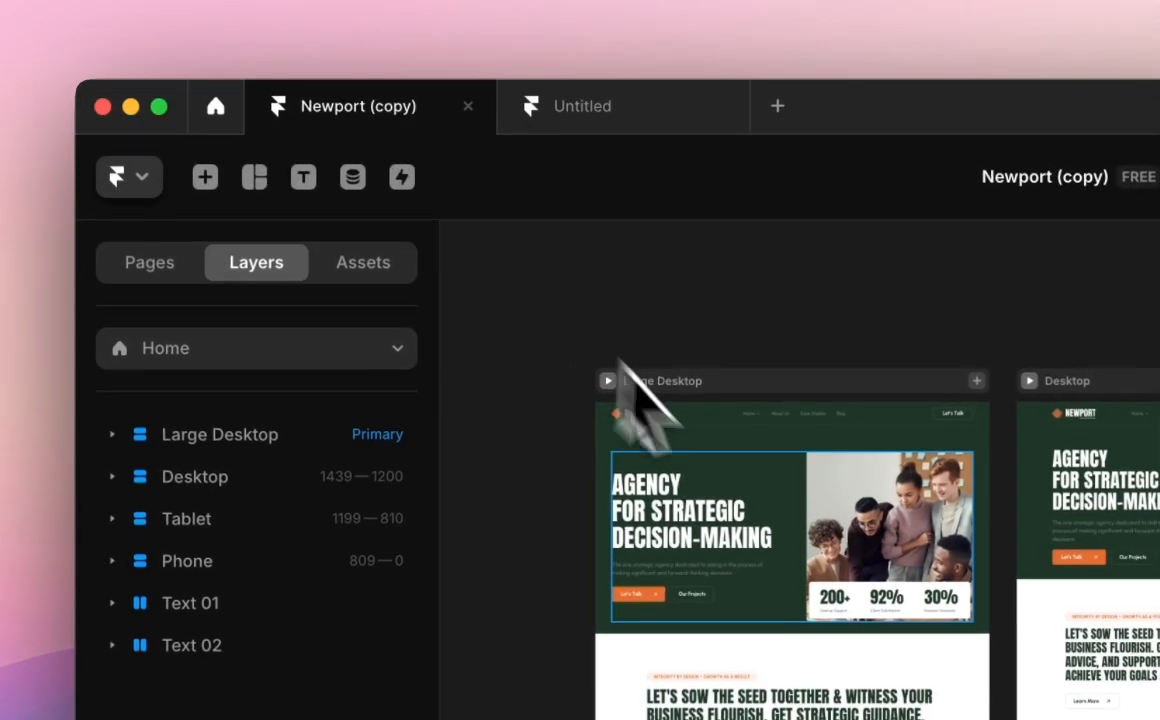
{"action": "scroll", "coordinate": [632, 406], "scroll_direction": "up", "scroll_amount": 3}
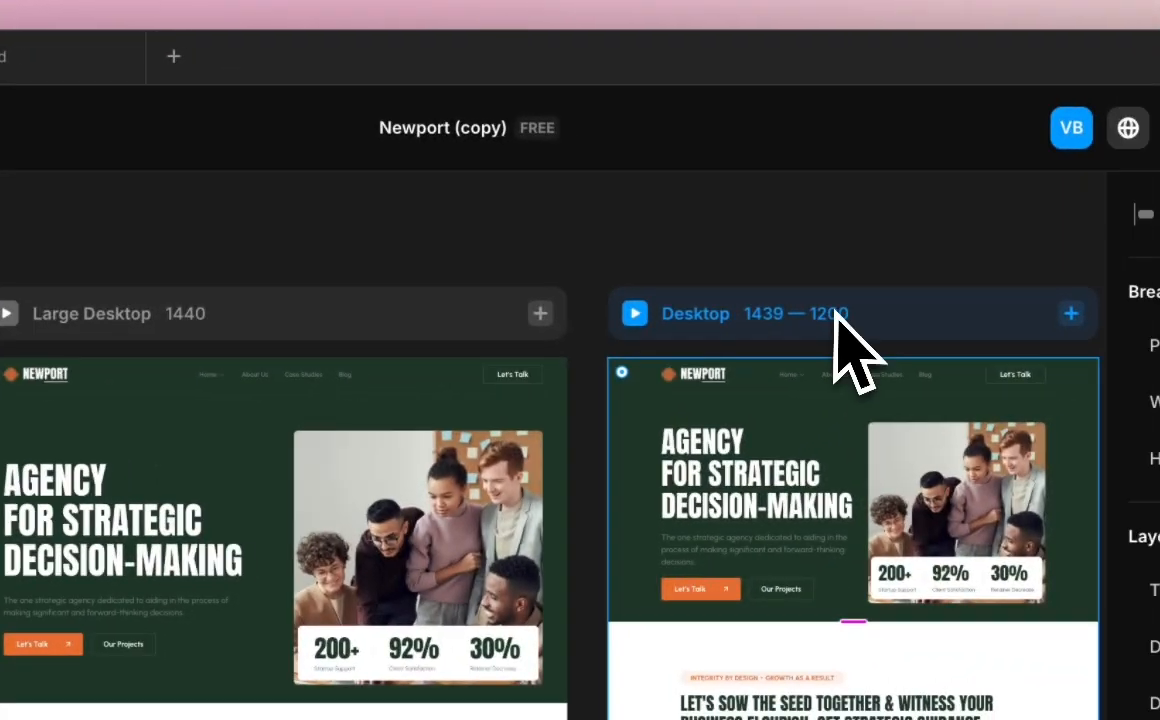
{"action": "scroll", "coordinate": [830, 314], "scroll_direction": "right", "scroll_amount": 4}
{"action": "scroll", "coordinate": [769, 413], "scroll_direction": "up", "scroll_amount": 2}
{"action": "left_click", "coordinate": [769, 415]}
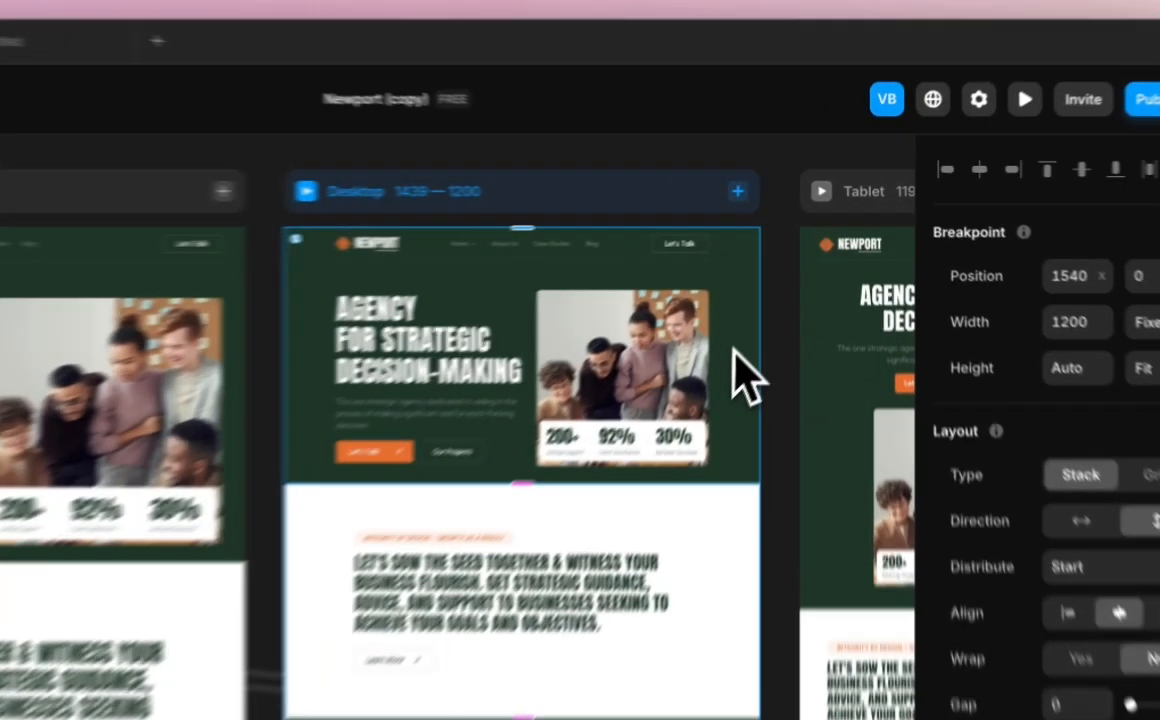
{"action": "left_click", "coordinate": [812, 338]}
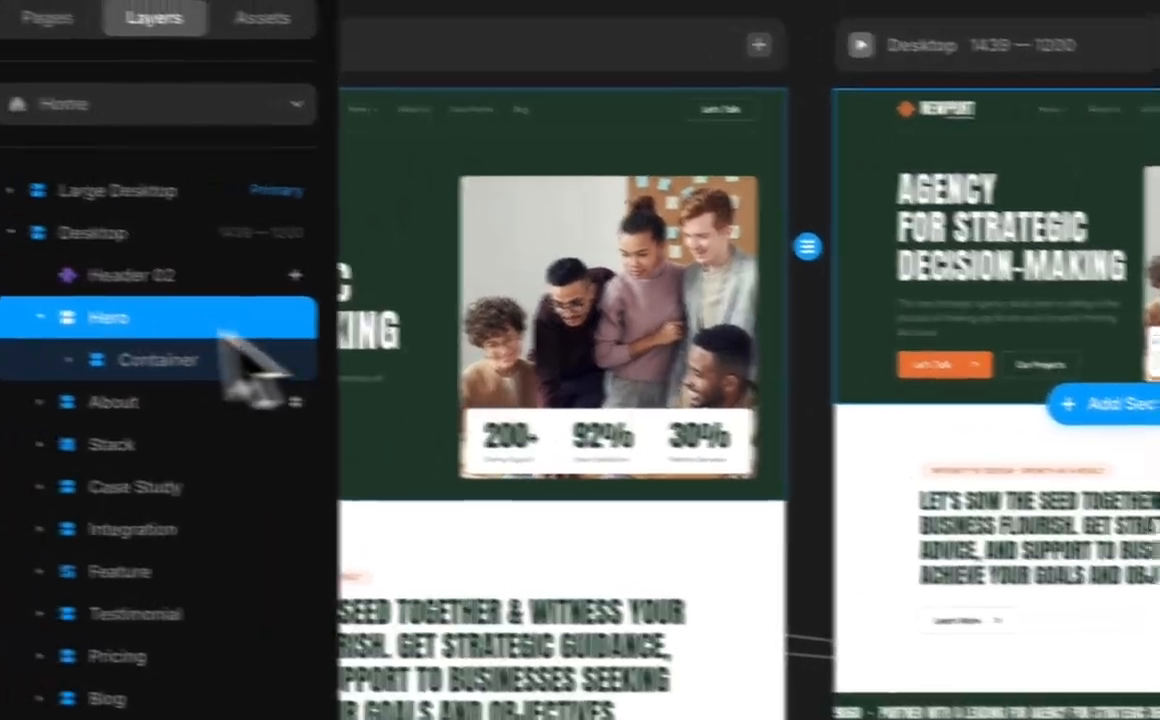
{"action": "left_click", "coordinate": [170, 342]}
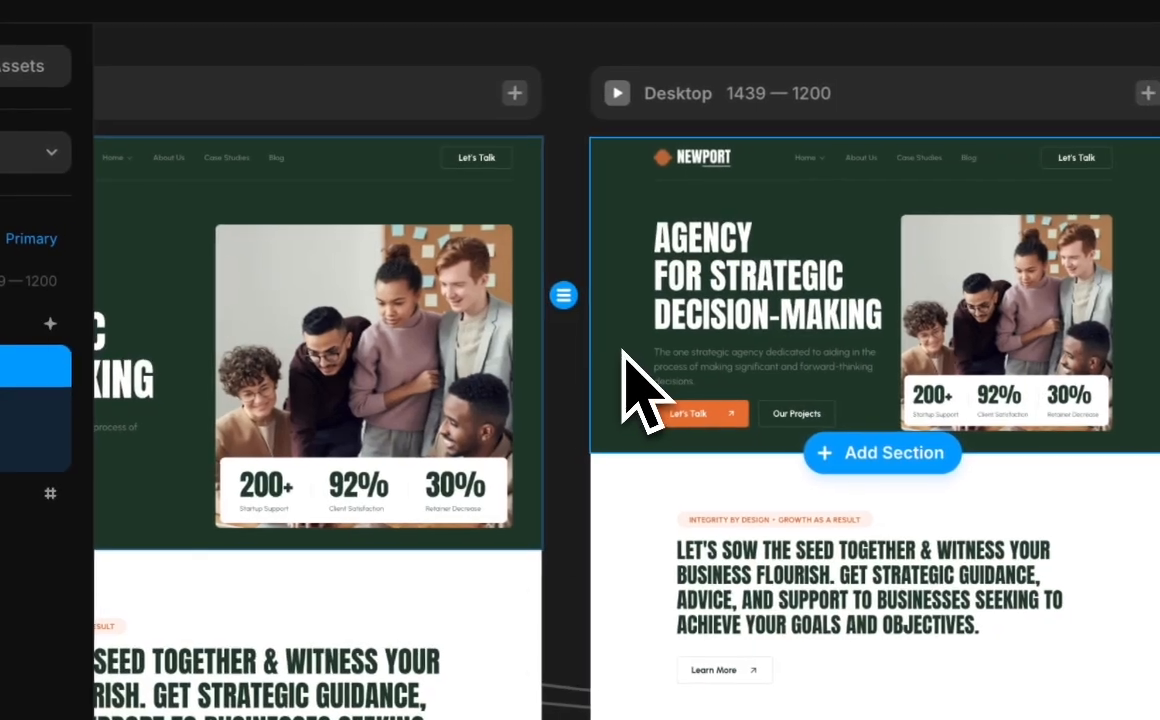
Move the Hero section down the Desktop stack to below the Case Study section and back up to directly beneath the header.
{"action": "key", "text": "Down"}
{"action": "key", "text": "Up"}
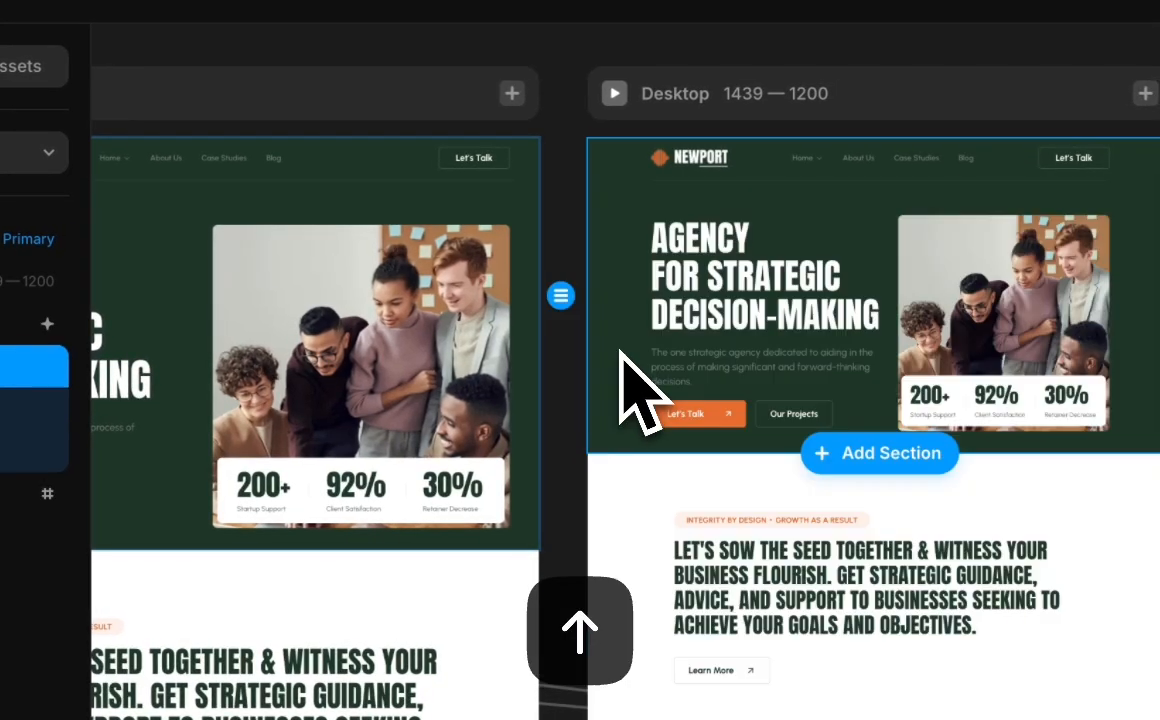
{"action": "key", "text": "Down"}
{"action": "key", "text": "Up"}
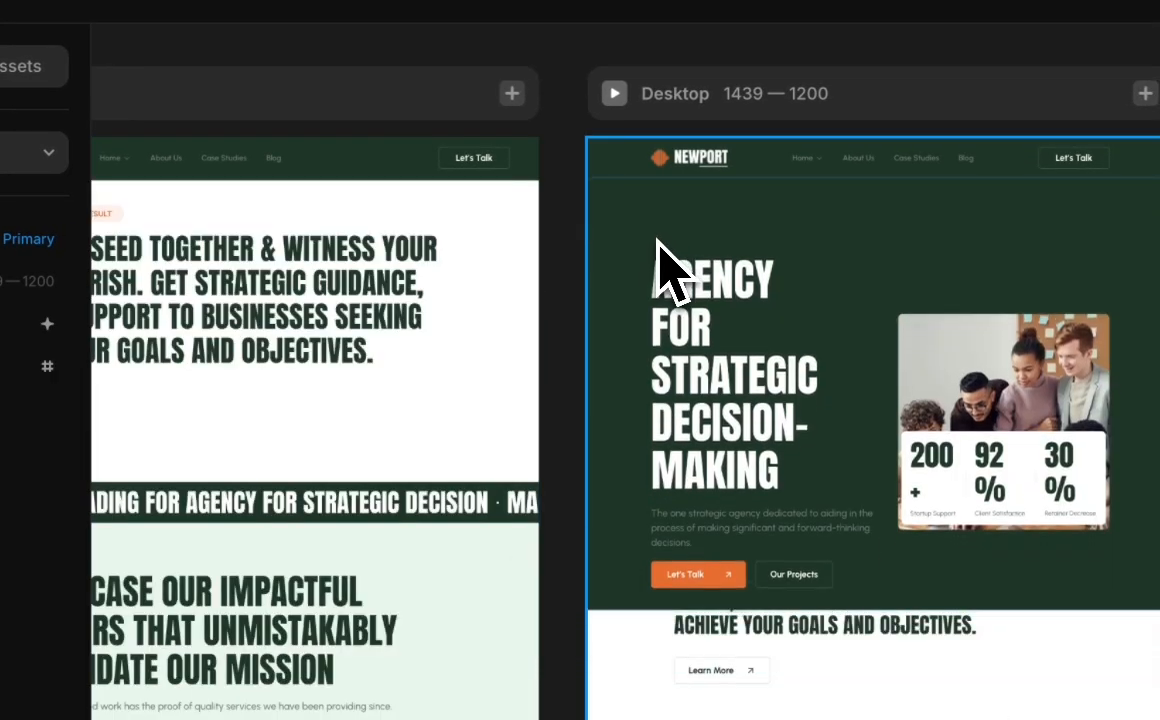
{"action": "key", "text": "Down"}
{"action": "key", "text": "Down"}
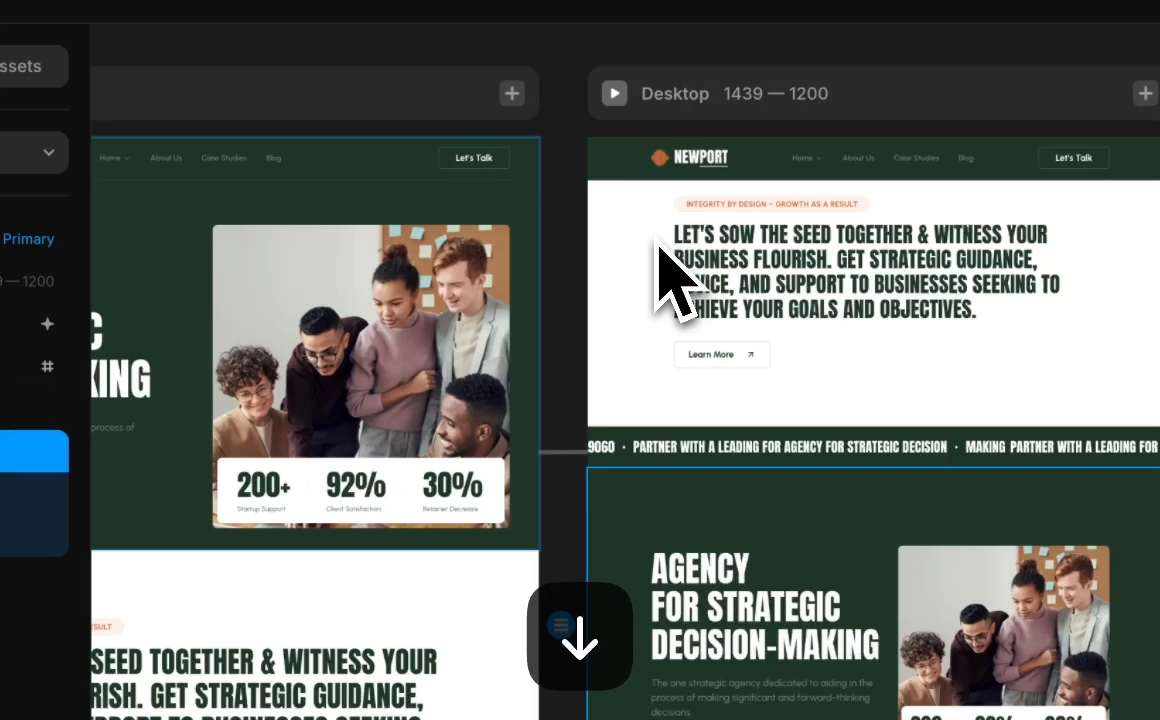
{"action": "key", "text": "Down"}
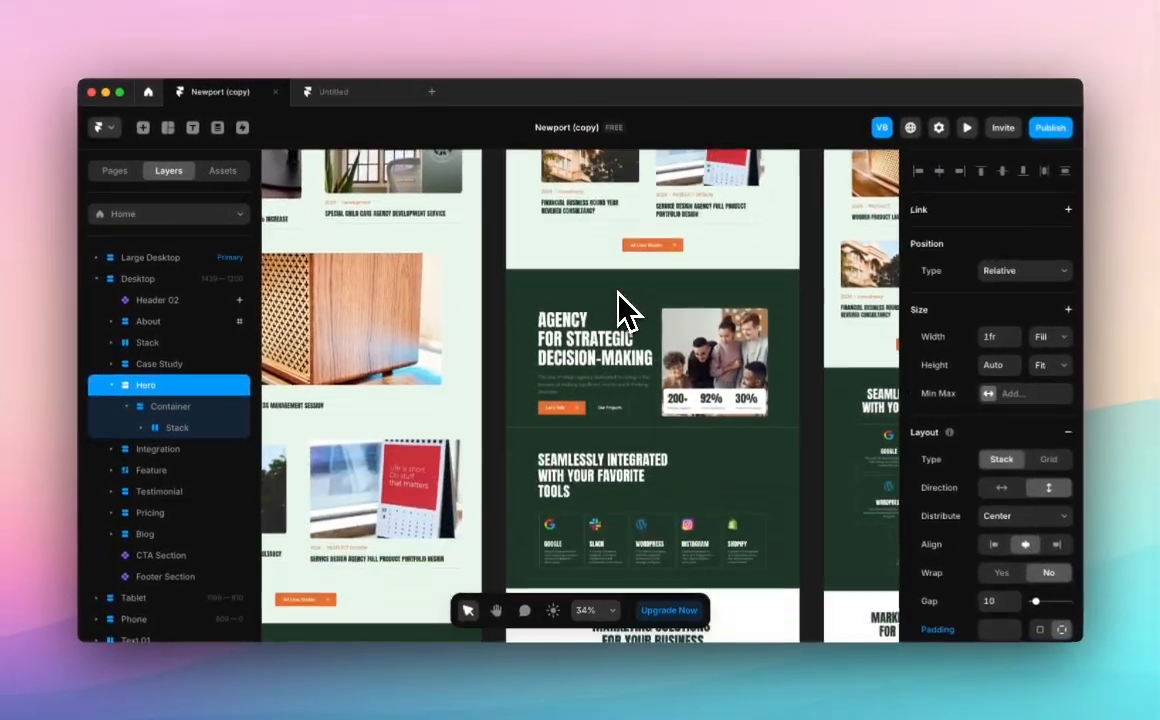
{"action": "key", "text": "Down"}
{"action": "key", "text": "Up"}
{"action": "key", "text": "Up"}
{"action": "key", "text": "Up"}
{"action": "key", "text": "Up"}
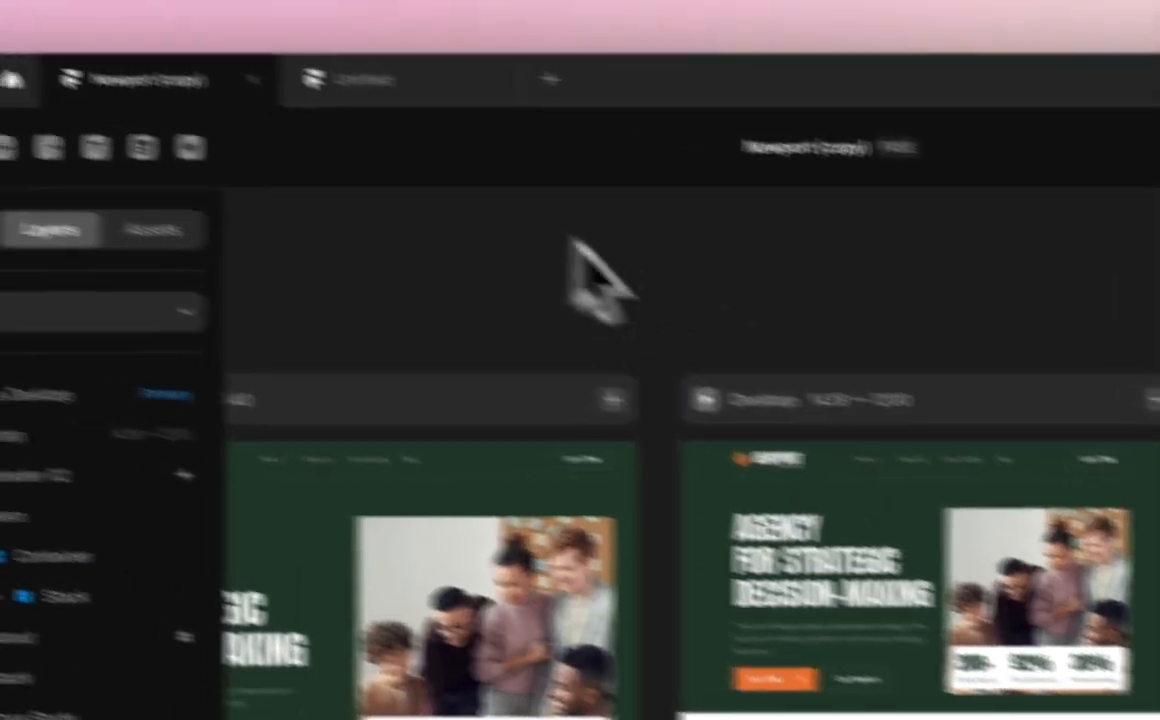
Switch to the Untitled project and add the ready-made Blog collection from the CMS inserts.
{"action": "left_click", "coordinate": [340, 94]}
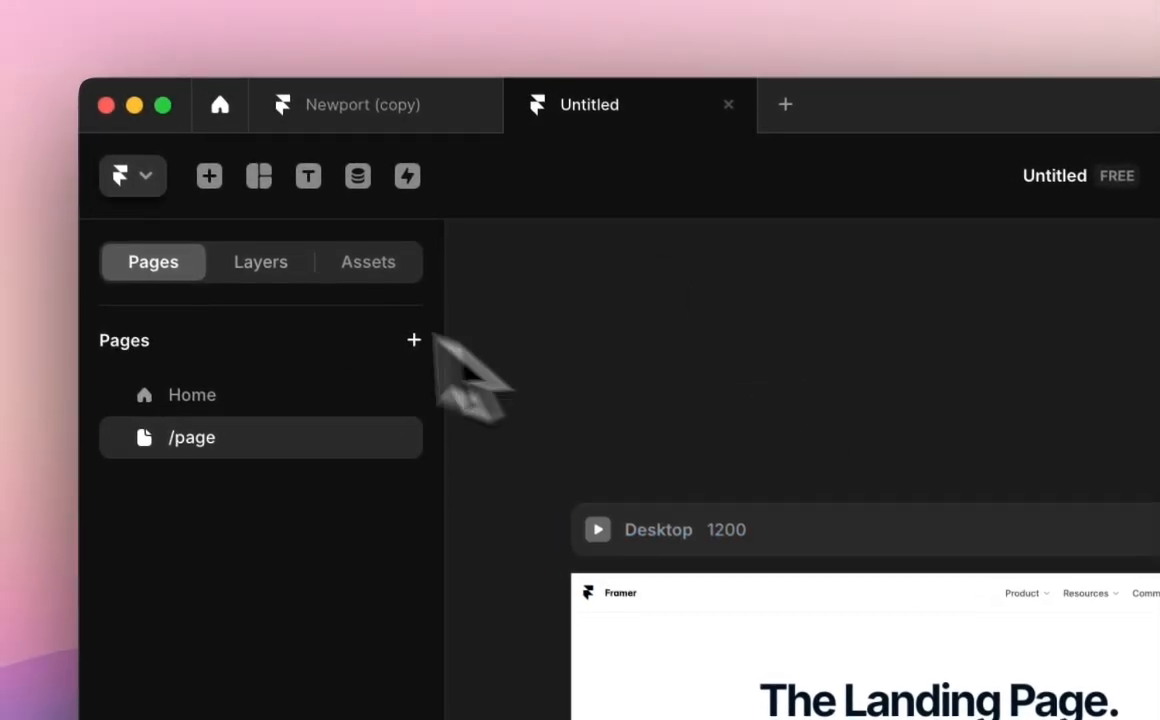
{"action": "left_click", "coordinate": [207, 177]}
{"action": "mouse_move", "coordinate": [375, 600]}
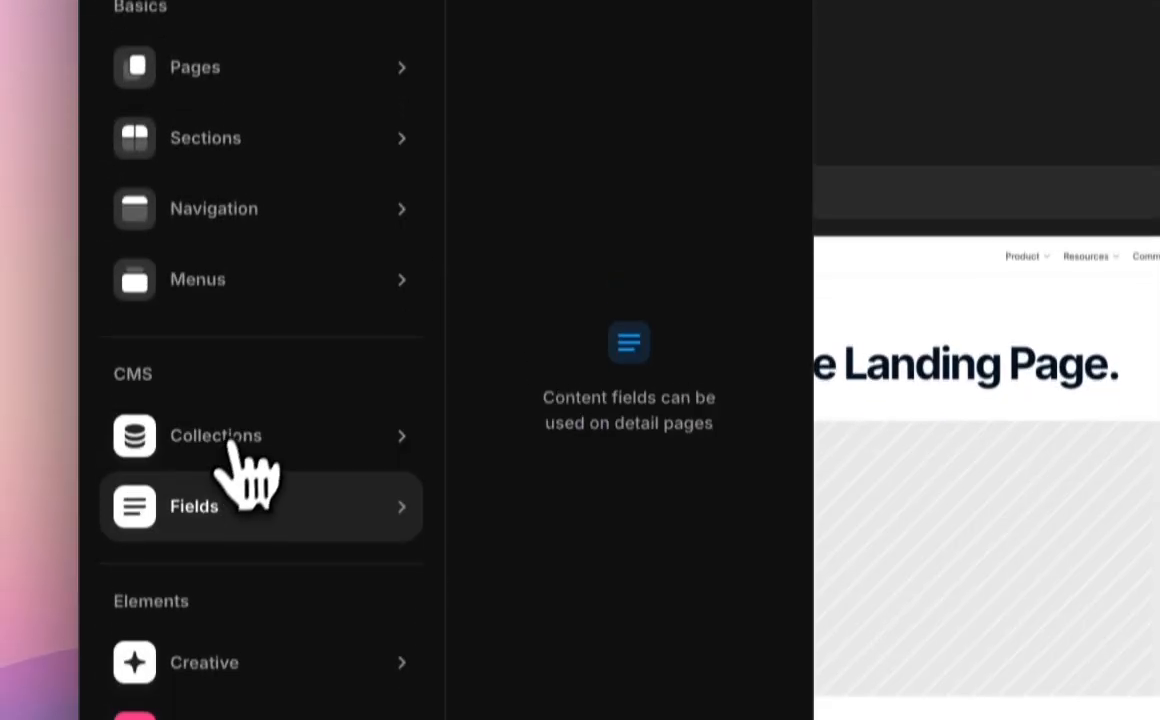
{"action": "mouse_move", "coordinate": [236, 705]}
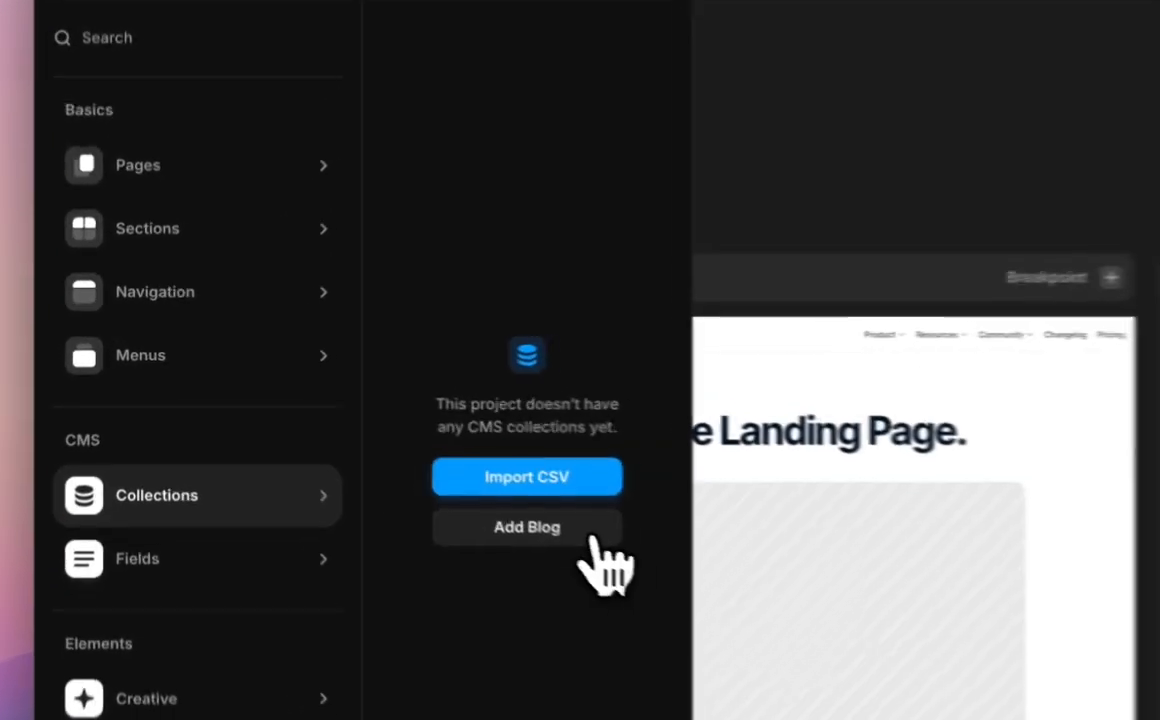
{"action": "left_click", "coordinate": [392, 450]}
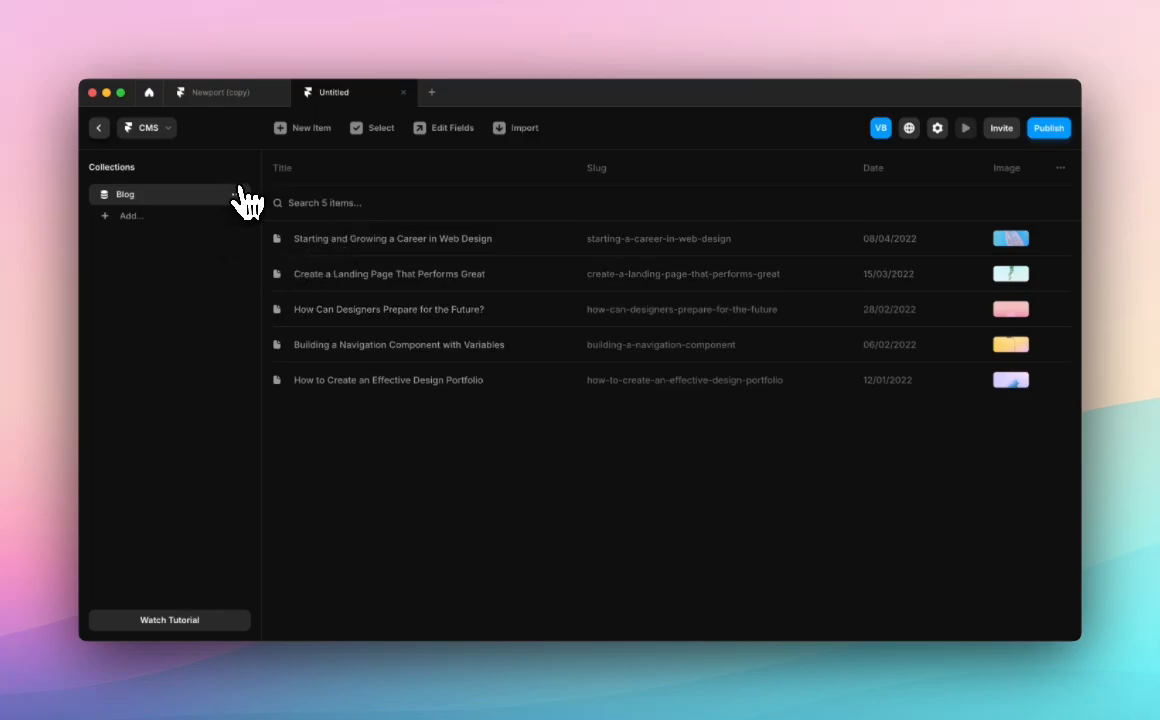
Return from the CMS to the canvas, show the Home page, and reopen the CMS.
{"action": "left_click", "coordinate": [98, 127]}
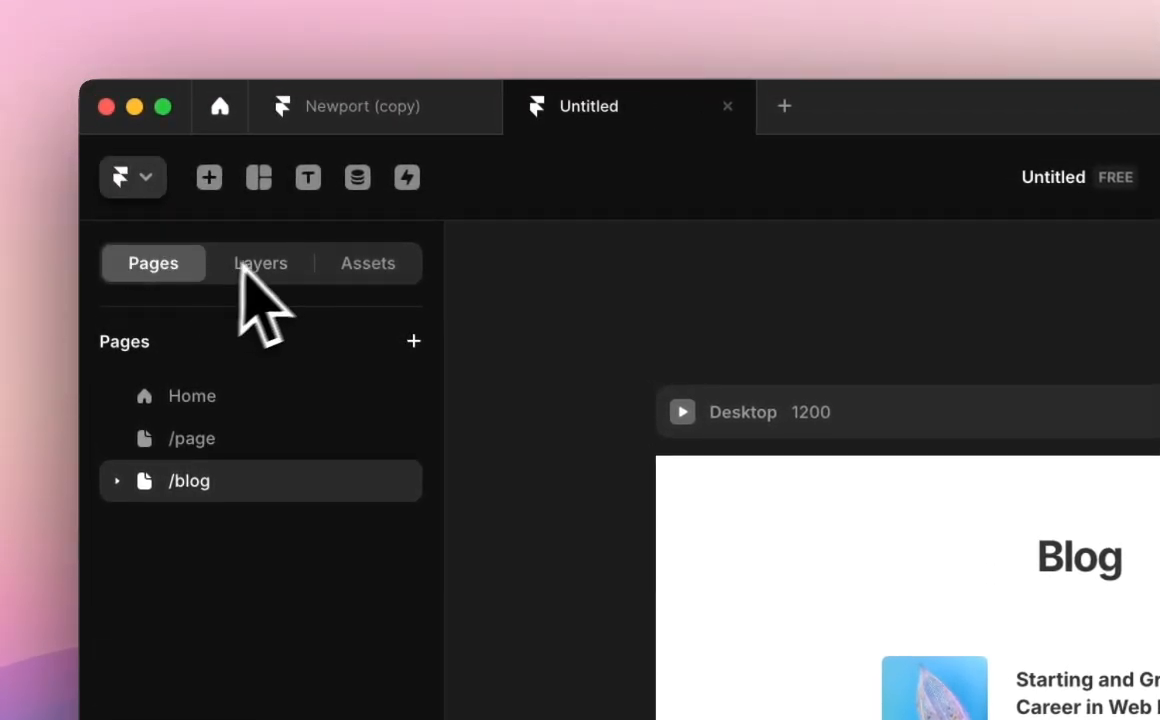
{"action": "left_click", "coordinate": [190, 397]}
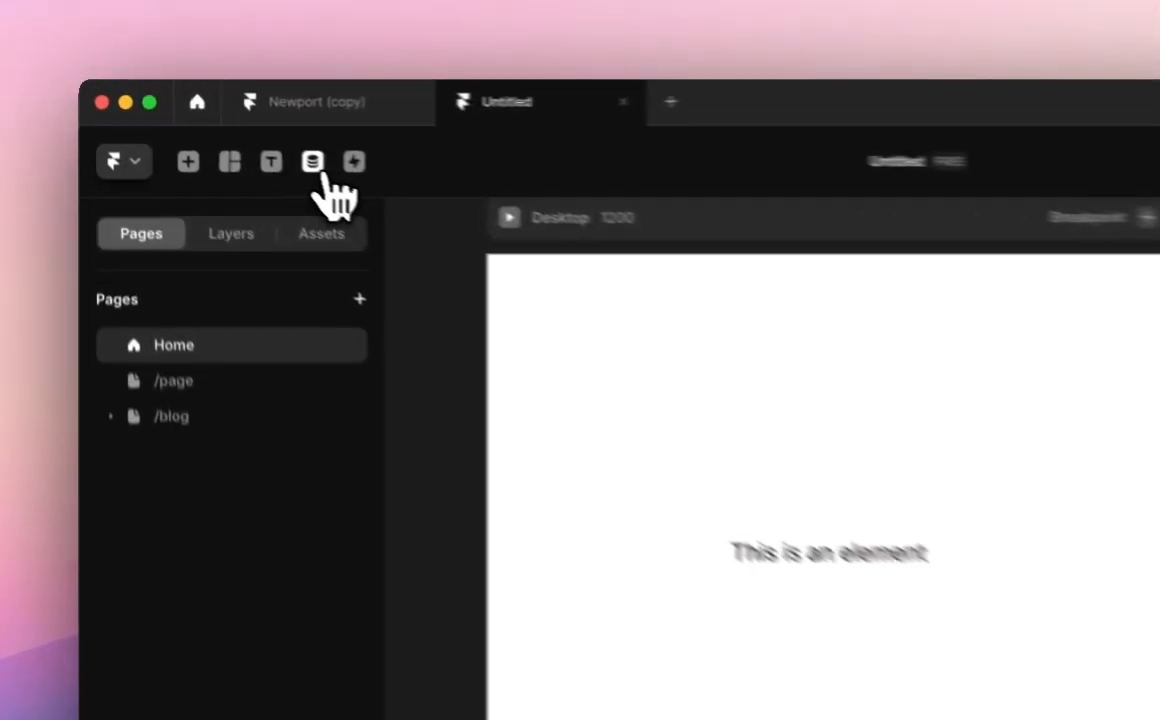
{"action": "left_click", "coordinate": [218, 128]}
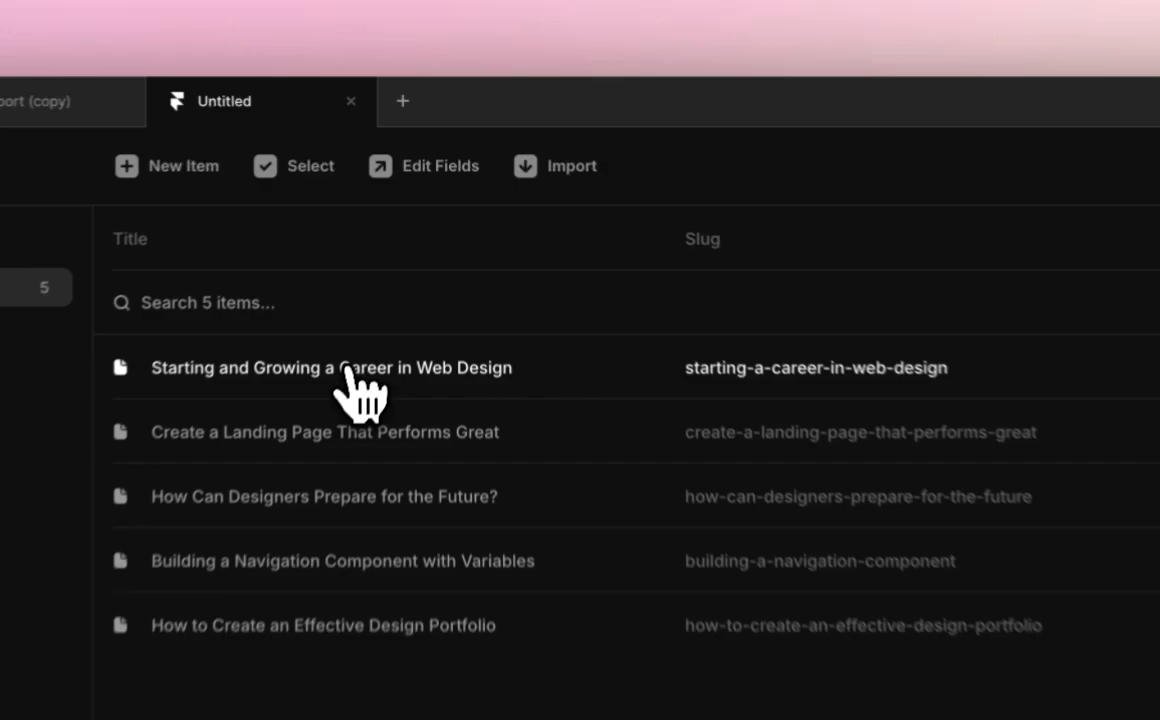
Open the "Starting and Growing a Career in Web Design" item and examine its title, slug, date, image and content.
{"action": "left_click", "coordinate": [401, 240]}
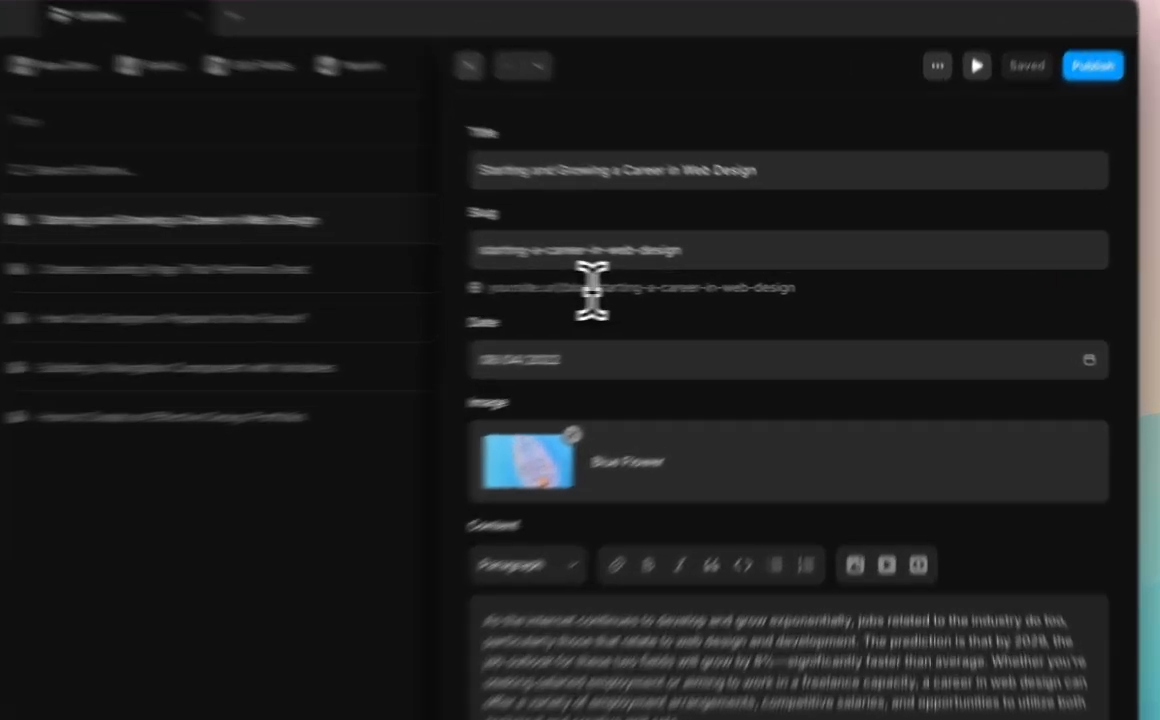
{"action": "left_click_drag", "start_coordinate": [689, 288], "coordinate": [838, 288]}
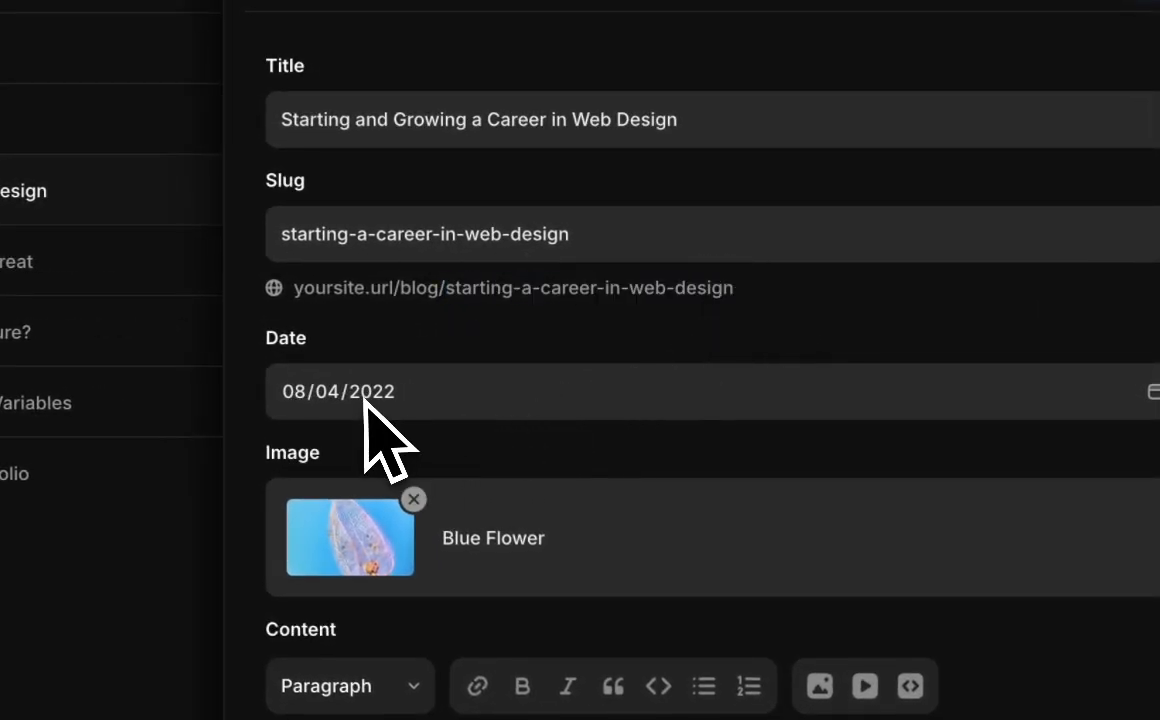
{"action": "scroll", "coordinate": [365, 398], "scroll_direction": "down", "scroll_amount": 1}
{"action": "scroll", "coordinate": [407, 322], "scroll_direction": "down", "scroll_amount": 1}
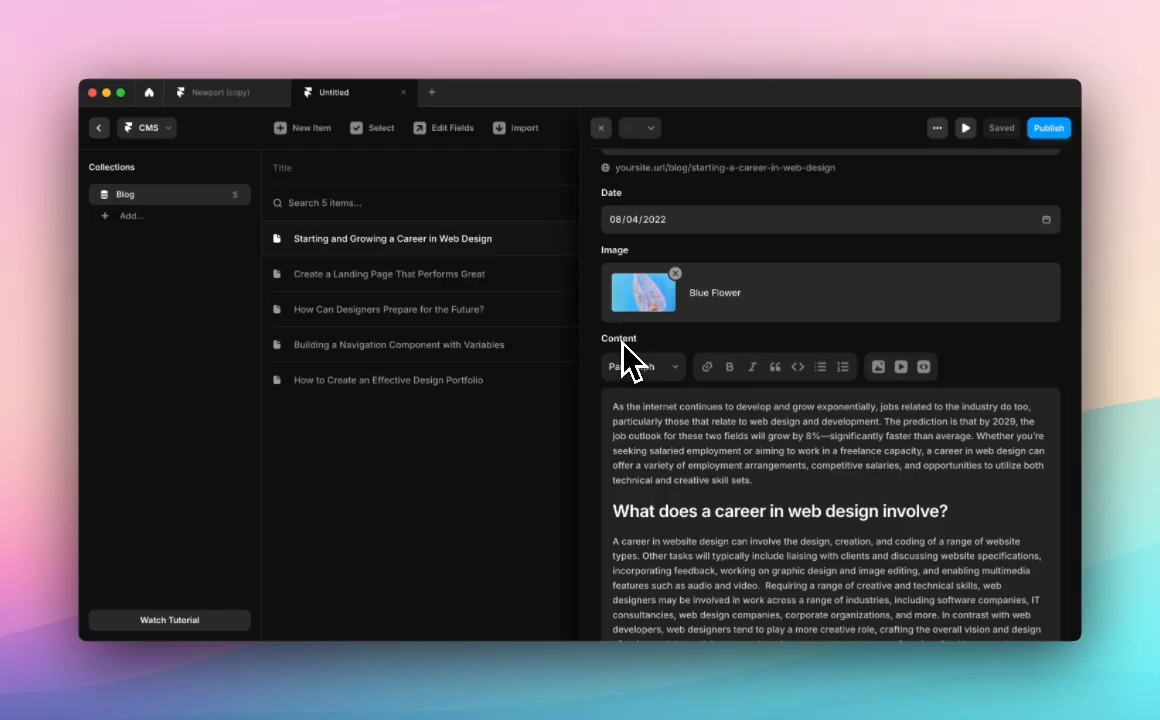
{"action": "scroll", "coordinate": [621, 340], "scroll_direction": "down", "scroll_amount": 2}
{"action": "left_click_drag", "start_coordinate": [604, 205], "coordinate": [551, 456]}
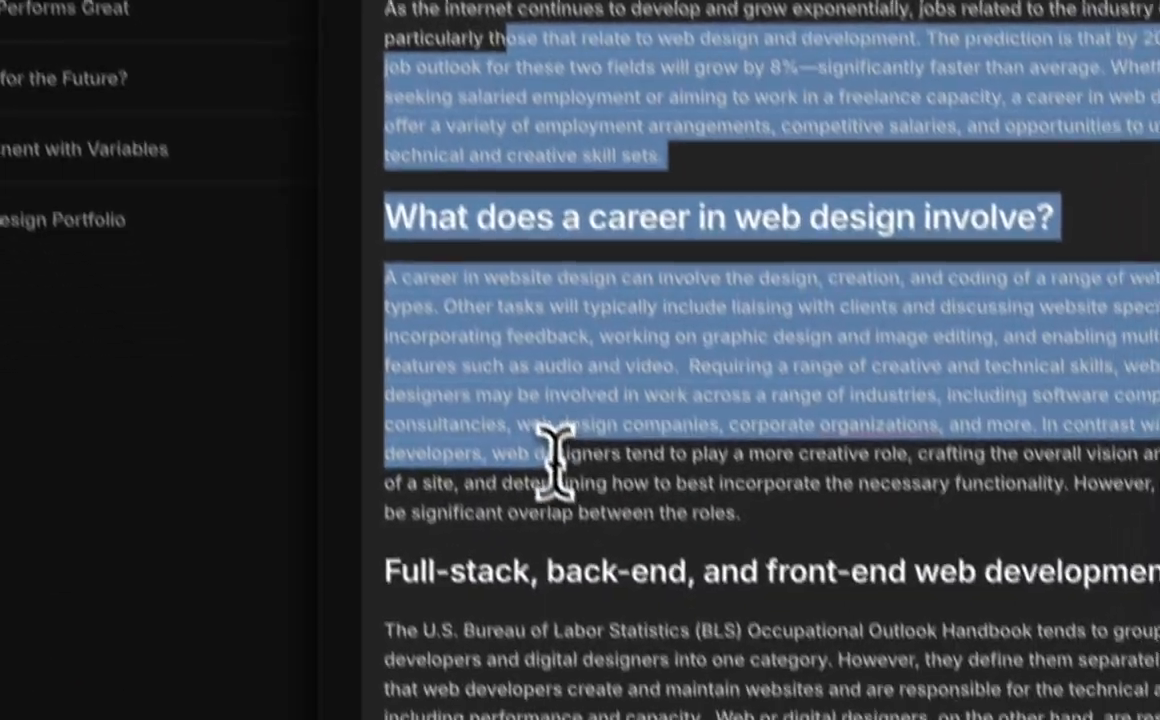
{"action": "left_click", "coordinate": [551, 456]}
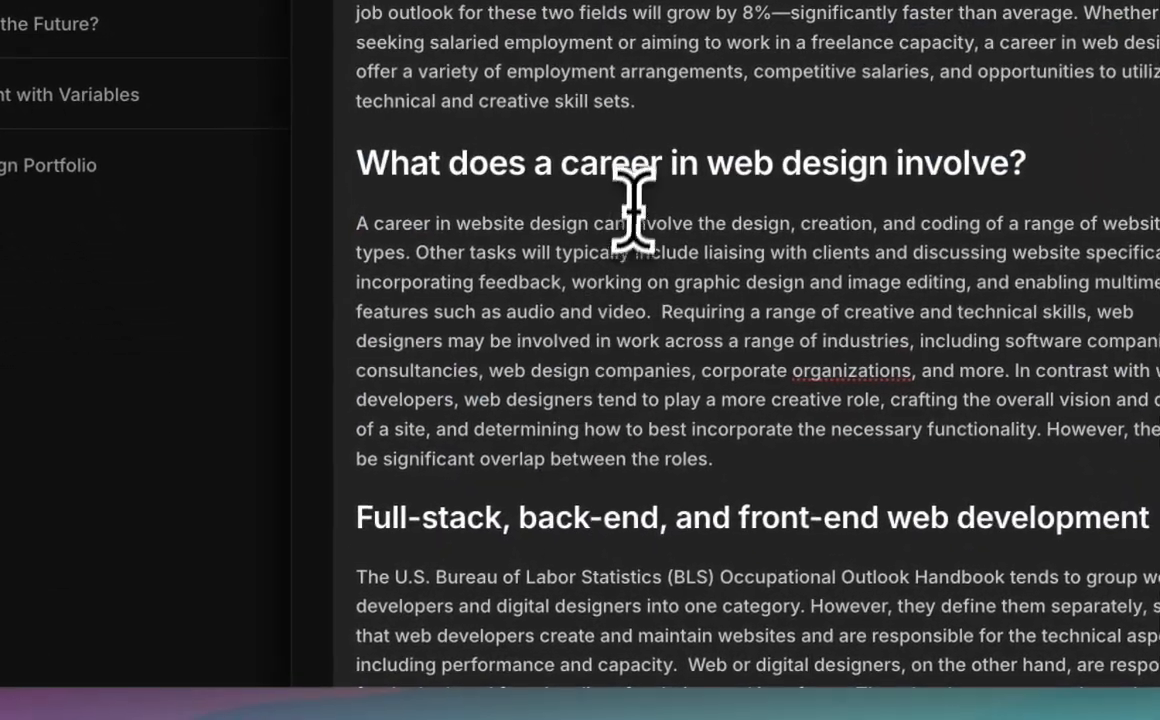
{"action": "scroll", "coordinate": [635, 208], "scroll_direction": "down", "scroll_amount": 5}
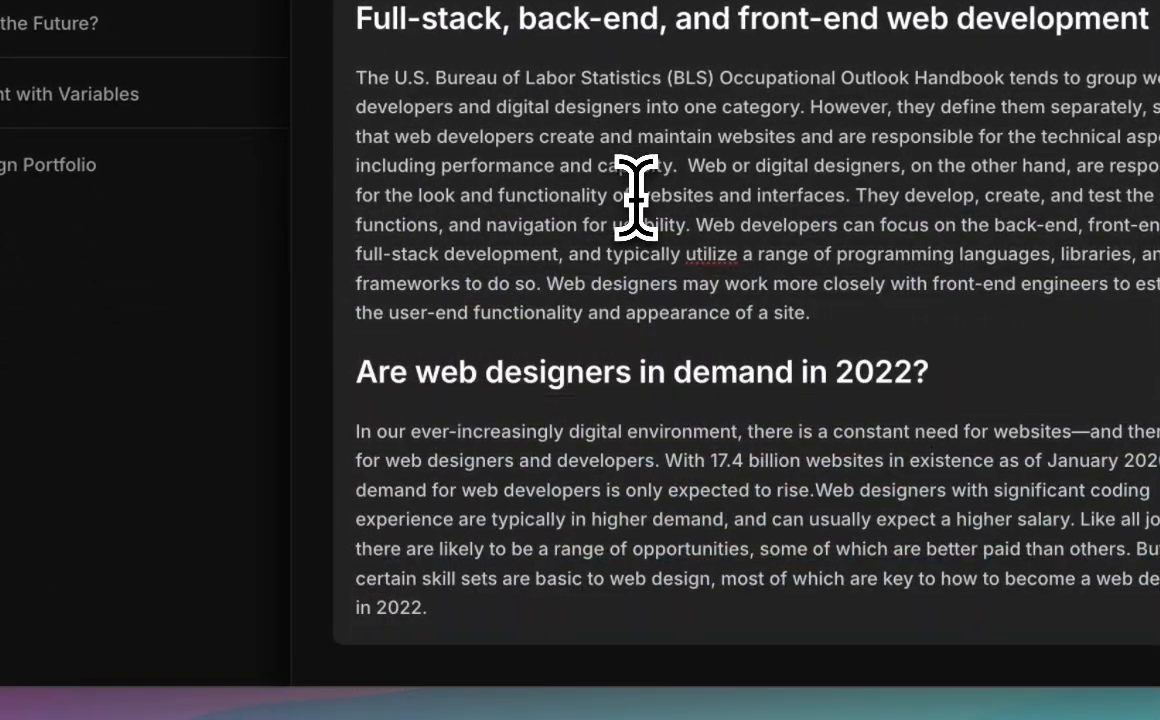
{"action": "scroll", "coordinate": [635, 208], "scroll_direction": "up", "scroll_amount": 10}
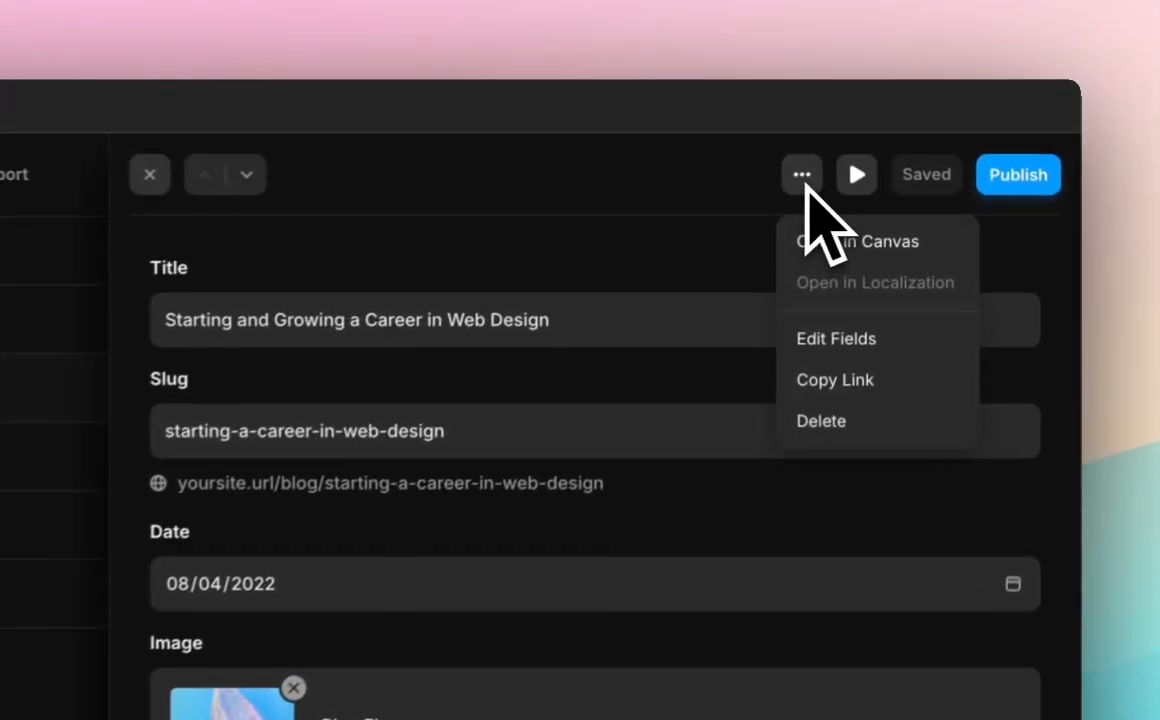
Edit the Blog collection's fields and add a Color field with the default #008DEB.
{"action": "left_click", "coordinate": [912, 358]}
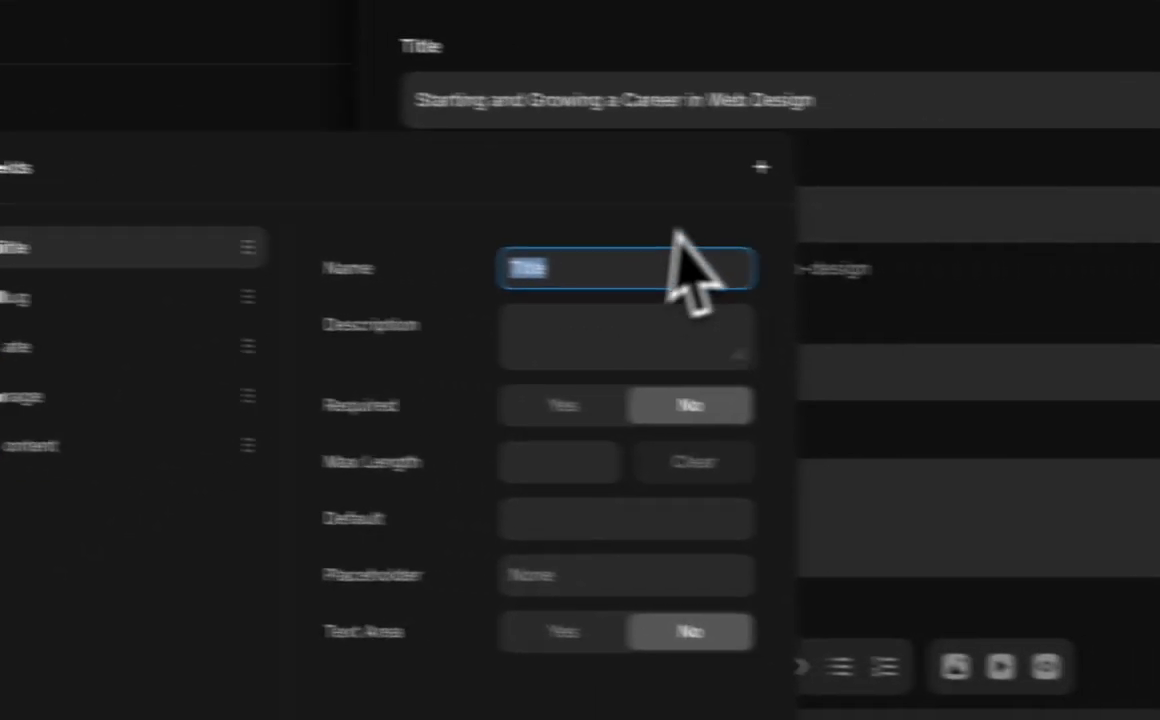
{"action": "left_click", "coordinate": [1047, 195]}
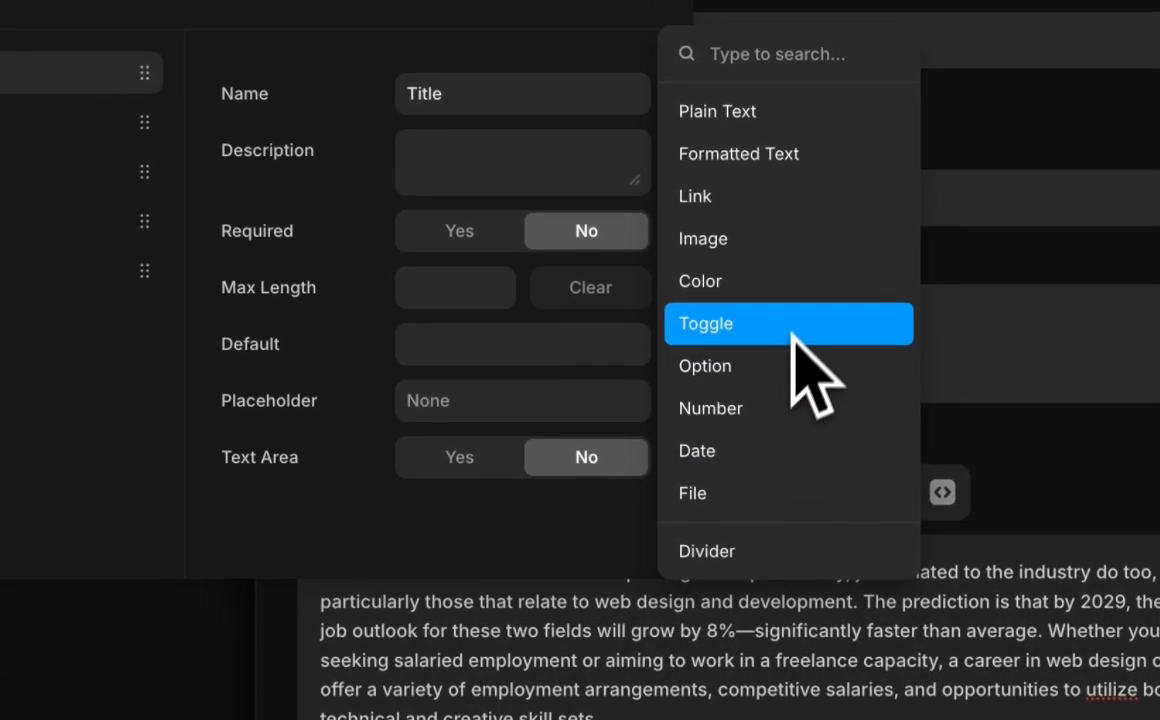
{"action": "left_click", "coordinate": [684, 445]}
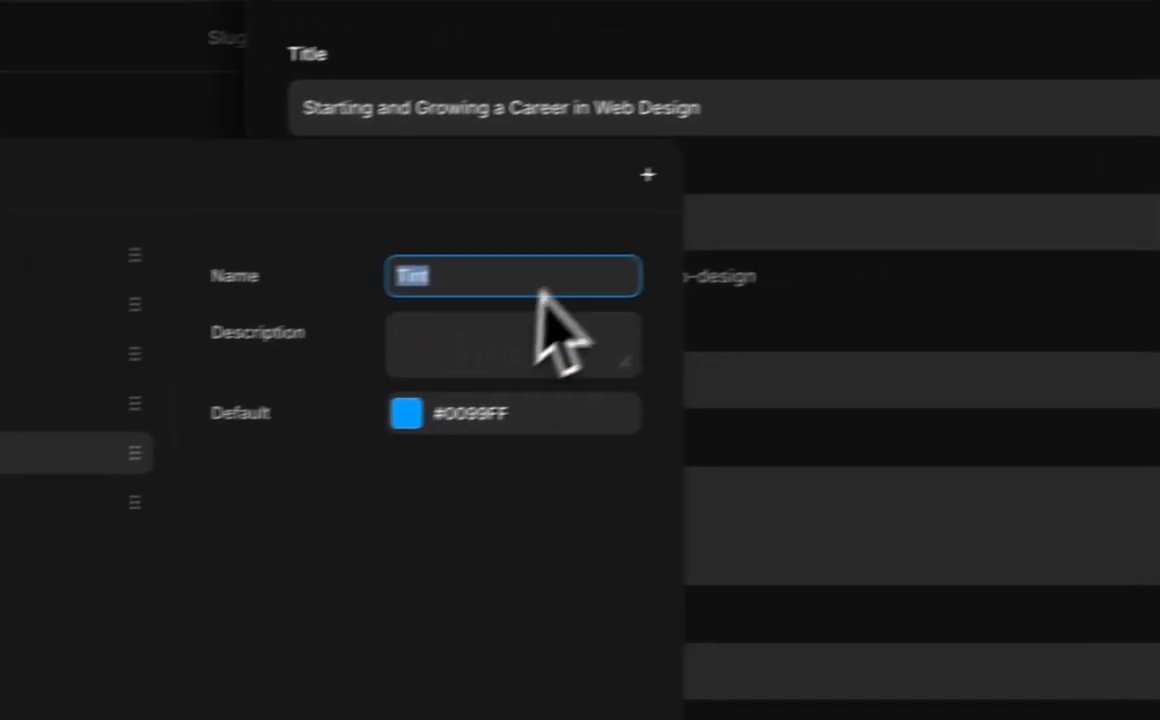
{"action": "left_click", "coordinate": [417, 228]}
{"action": "left_click_drag", "start_coordinate": [926, 232], "coordinate": [950, 240]}
{"action": "left_click", "coordinate": [280, 503]}
Add a Plain Text field and a Formatted Text field to the Blog collection.
{"action": "left_click", "coordinate": [809, 133]}
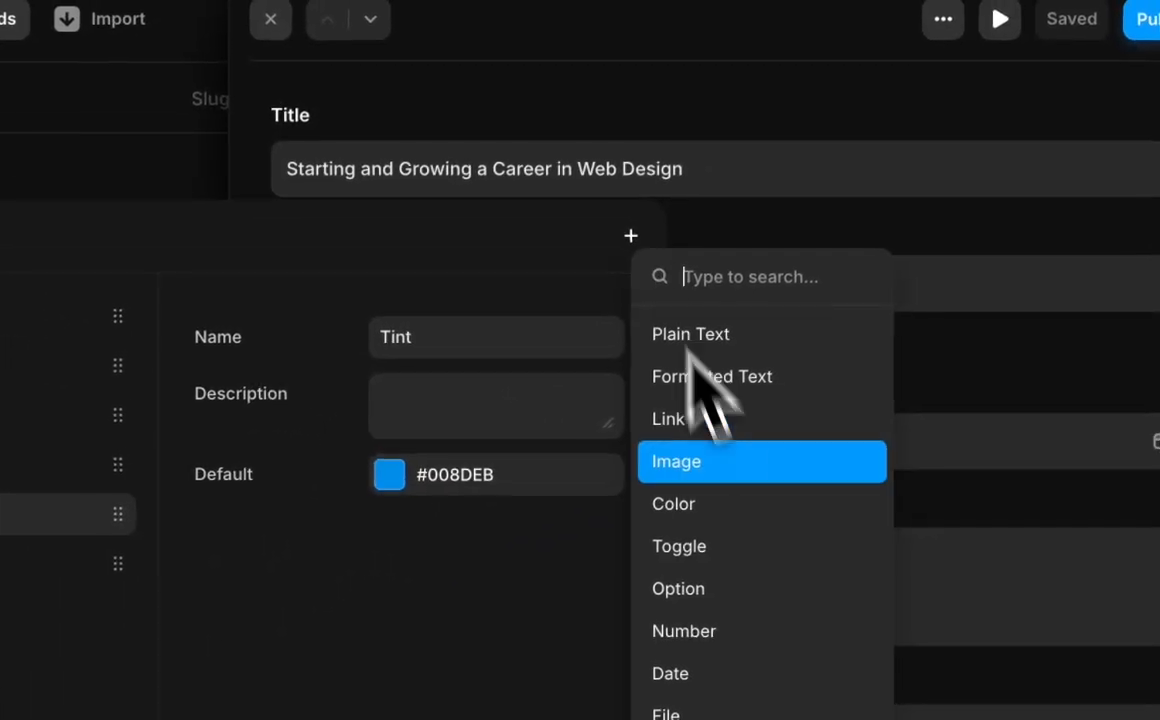
{"action": "left_click", "coordinate": [797, 340]}
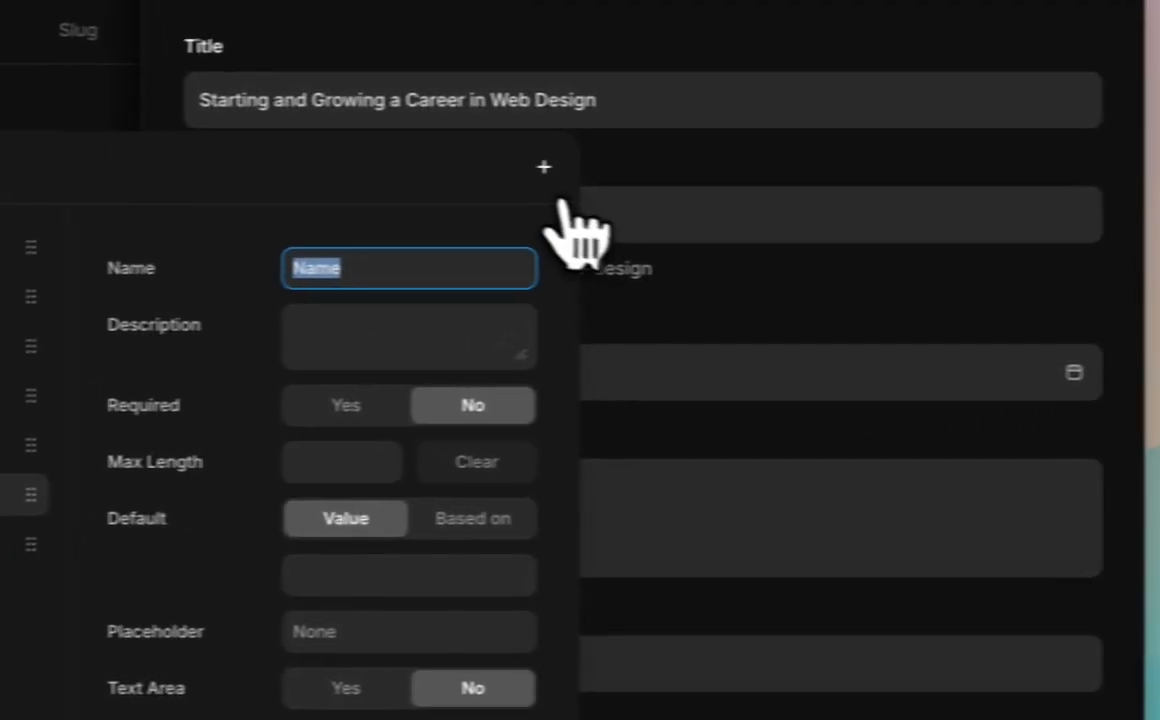
{"action": "left_click", "coordinate": [900, 147]}
{"action": "left_click", "coordinate": [1042, 308]}
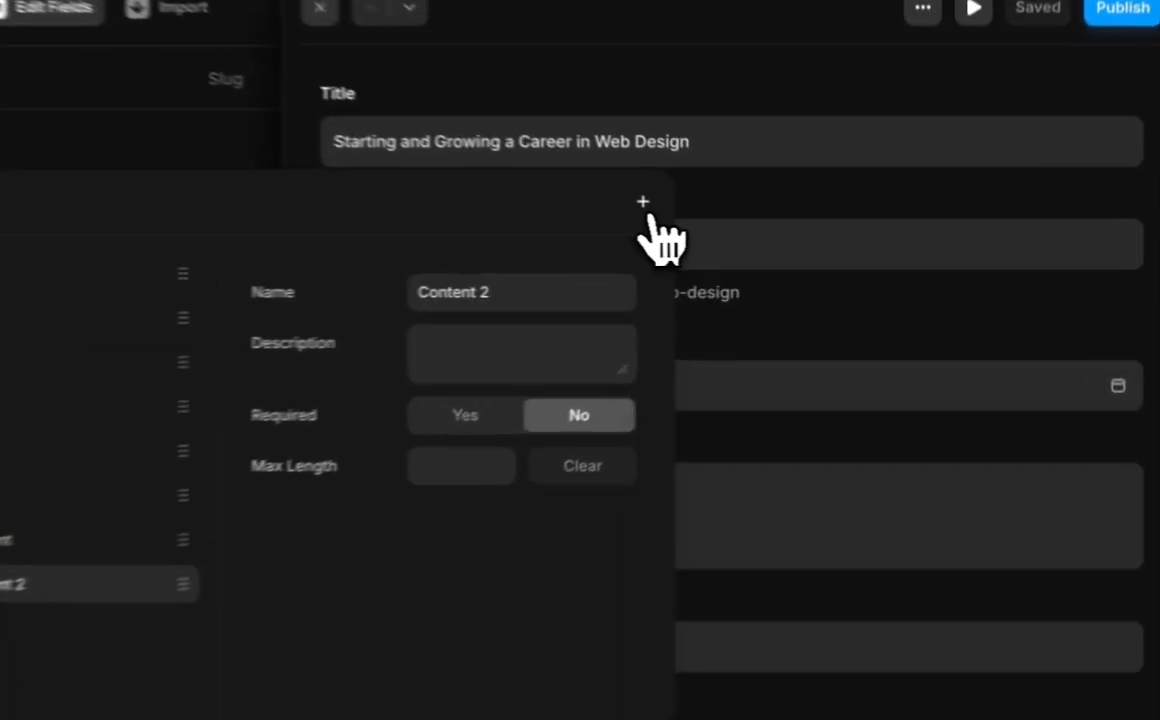
Add a Toggle field and a File field to the Blog collection, and close the field editor.
{"action": "left_click", "coordinate": [781, 236]}
{"action": "left_click", "coordinate": [775, 533]}
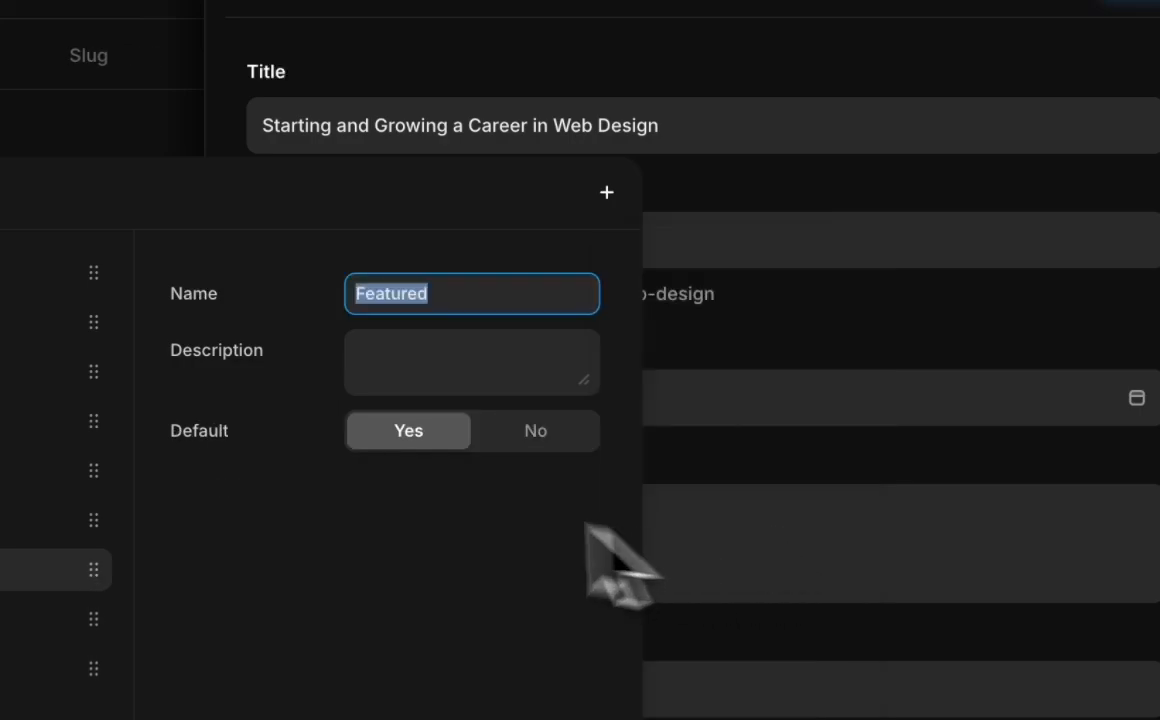
{"action": "left_click", "coordinate": [606, 192]}
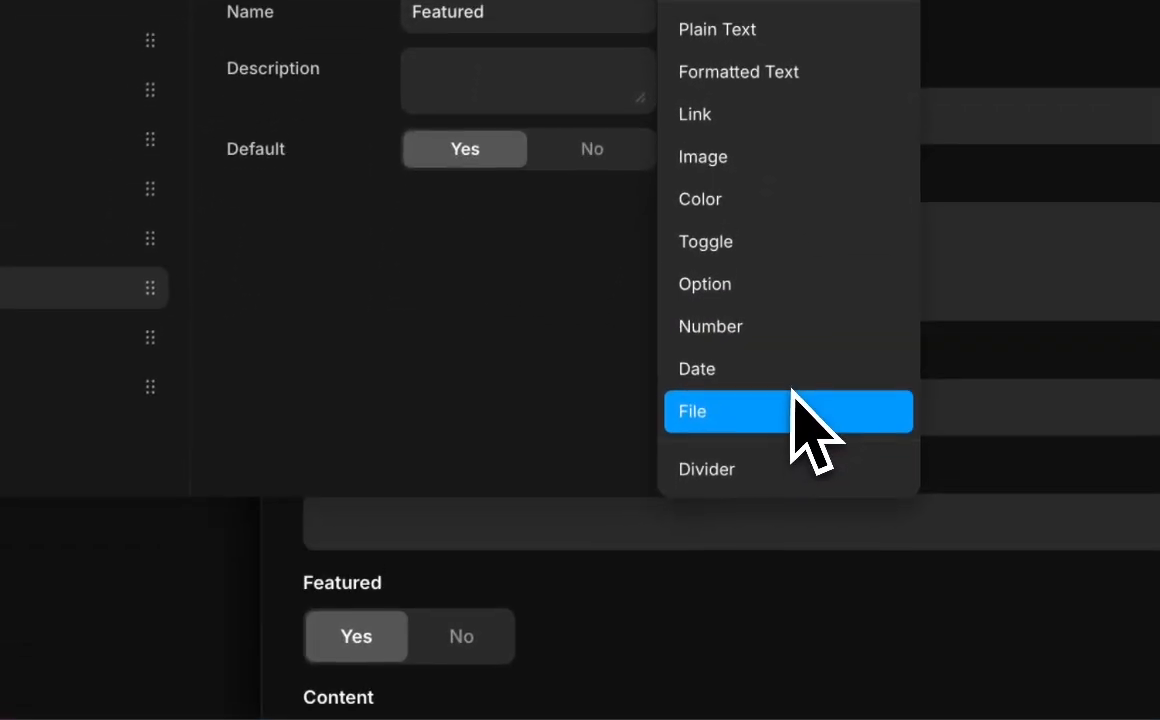
{"action": "left_click", "coordinate": [735, 690]}
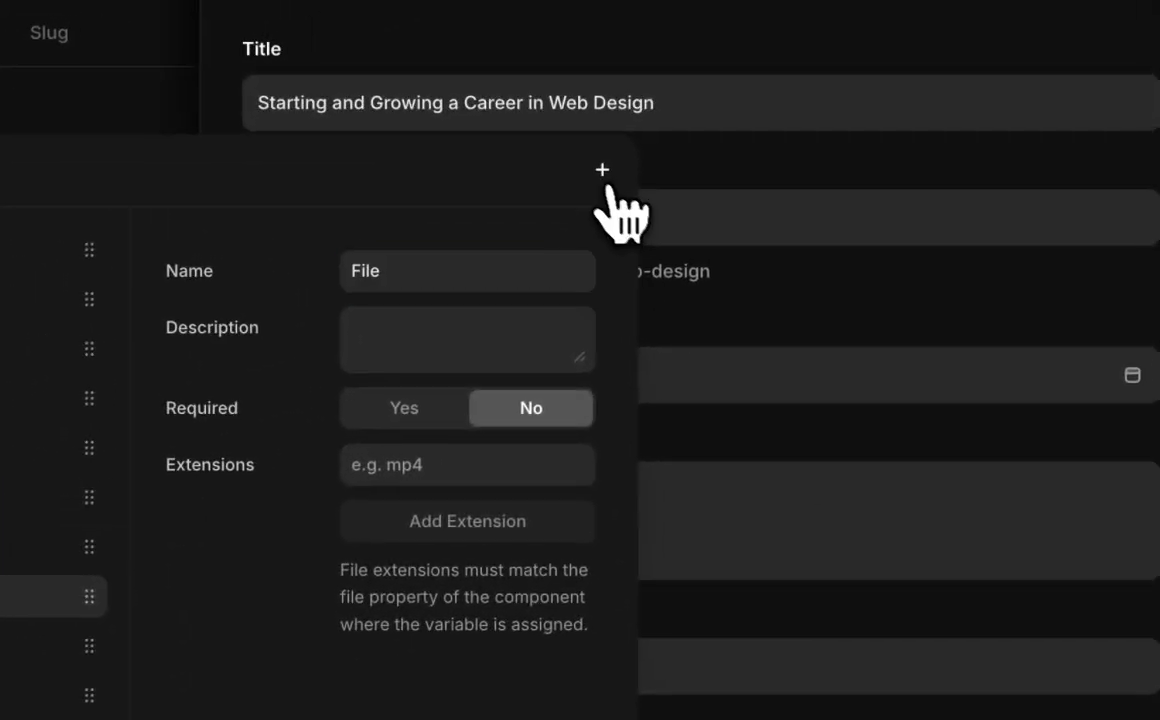
{"action": "left_click", "coordinate": [872, 60]}
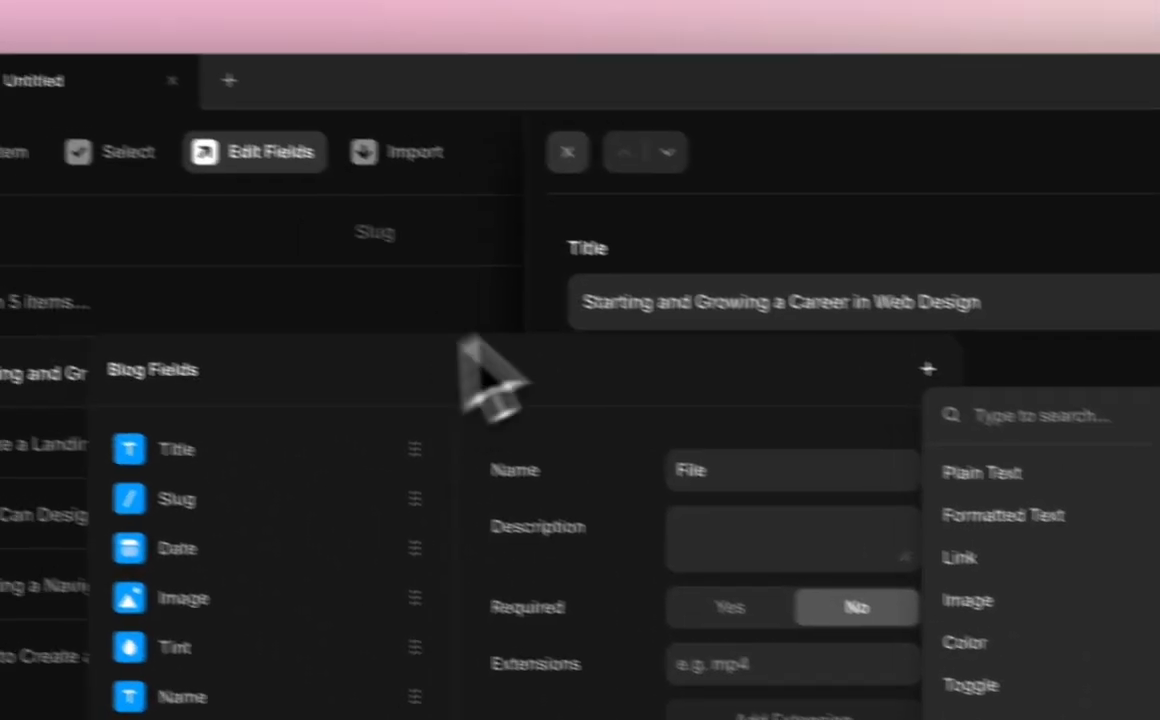
{"action": "left_click", "coordinate": [620, 172]}
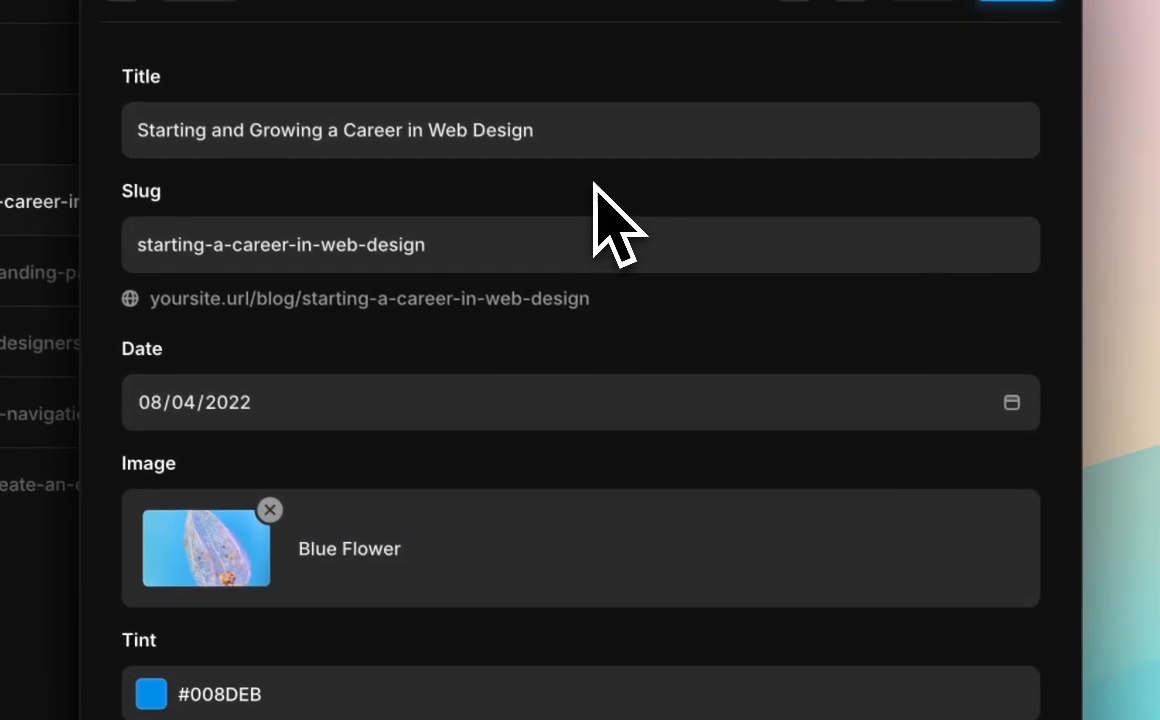
Examine the added Content 2, File, Featured, Name and Tint fields in the web design career item.
{"action": "scroll", "coordinate": [697, 268], "scroll_direction": "down", "scroll_amount": 15}
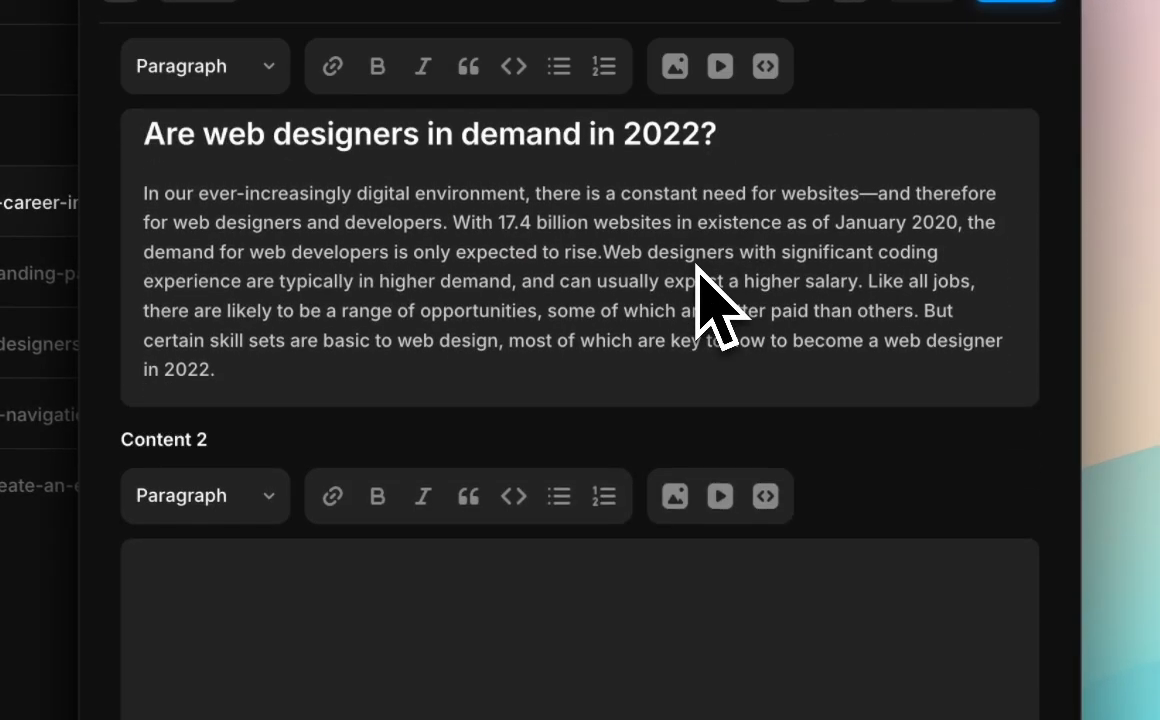
{"action": "left_click", "coordinate": [327, 632]}
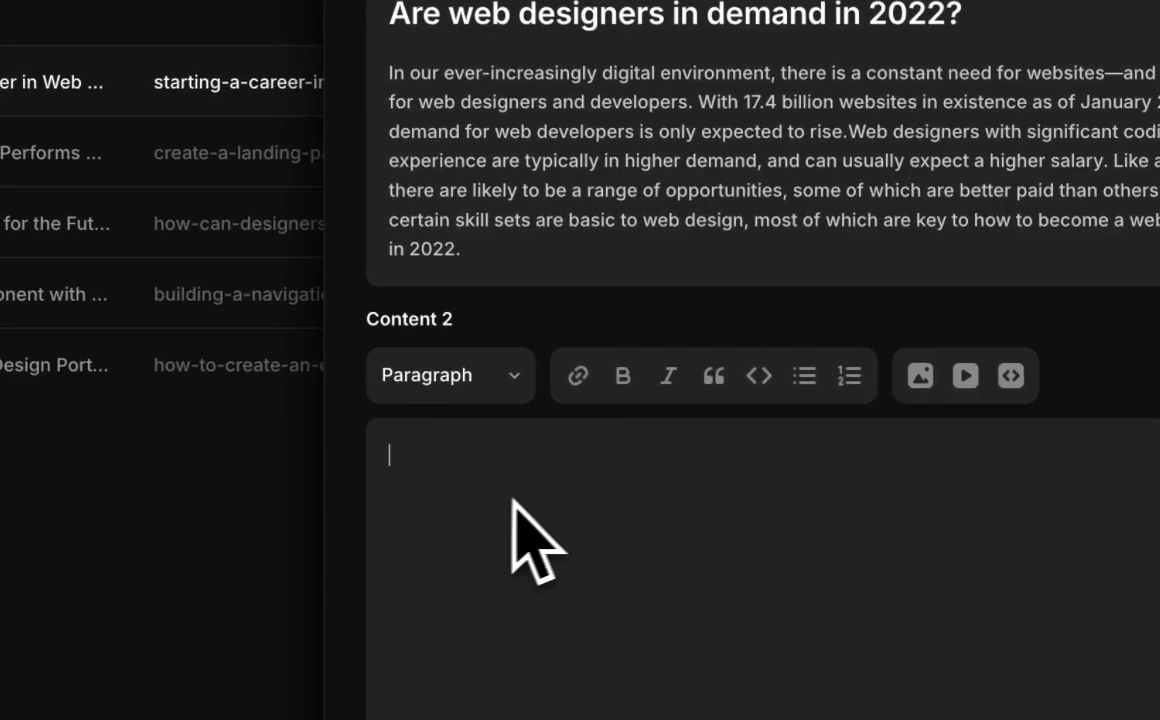
{"action": "scroll", "coordinate": [570, 560], "scroll_direction": "up", "scroll_amount": 15}
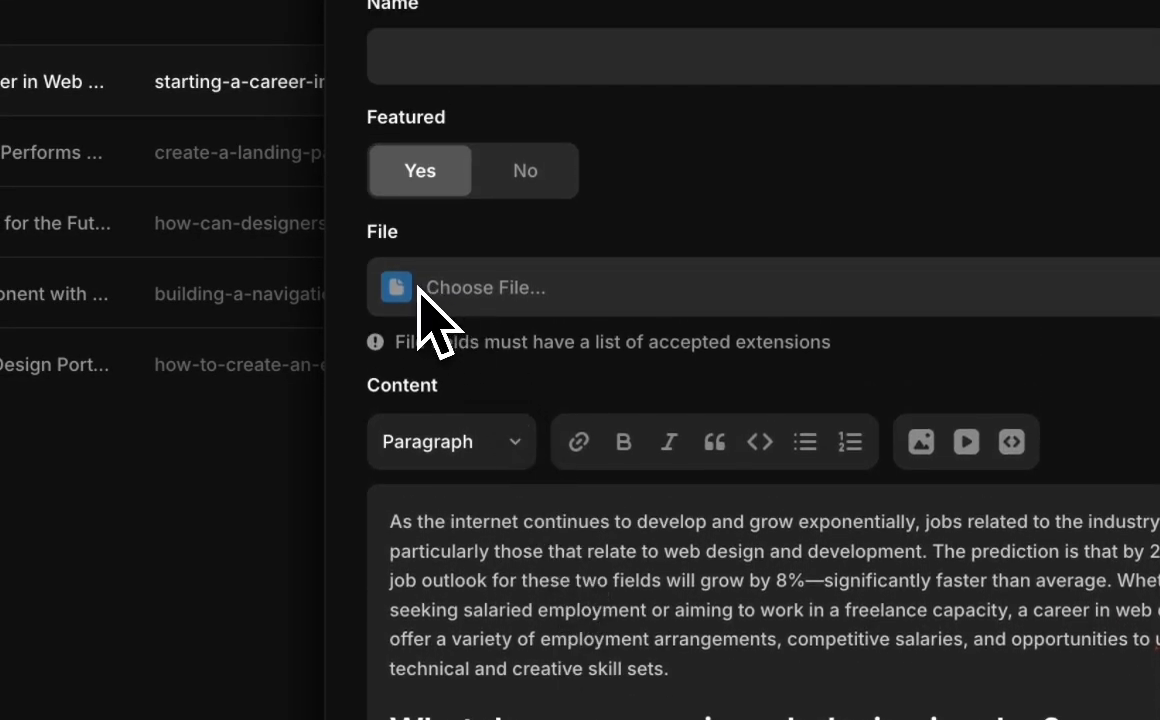
{"action": "scroll", "coordinate": [495, 295], "scroll_direction": "up", "scroll_amount": 3}
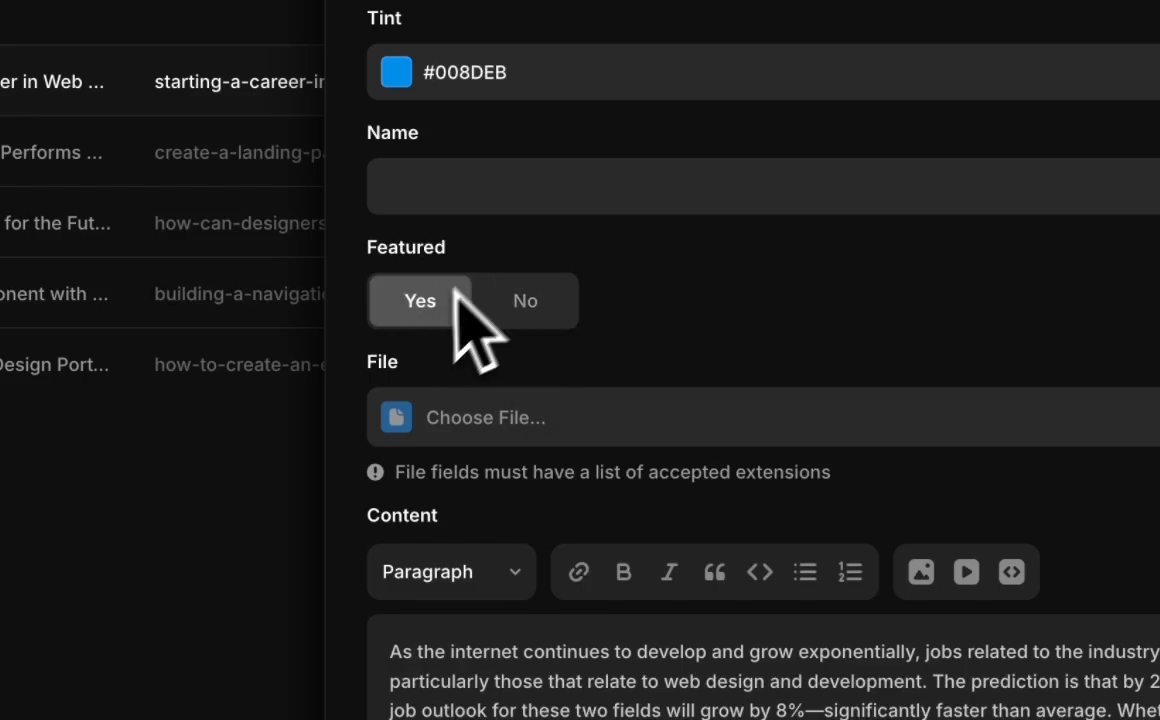
{"action": "left_click", "coordinate": [447, 188]}
{"action": "scroll", "coordinate": [470, 249], "scroll_direction": "up", "scroll_amount": 9}
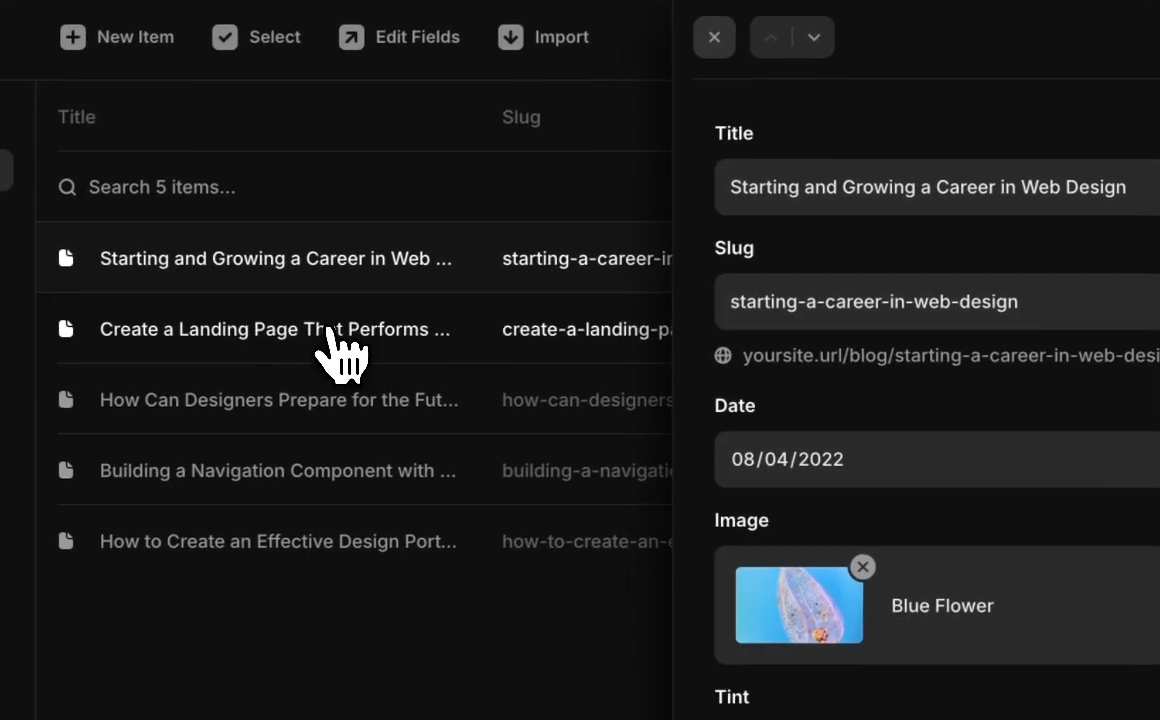
Examine the fields of the "Create a Landing Page That Performs Great" and "How Can Designers Prepare for the Future?" items, and close the item editor.
{"action": "left_click", "coordinate": [340, 345]}
{"action": "scroll", "coordinate": [1050, 515], "scroll_direction": "down", "scroll_amount": 5}
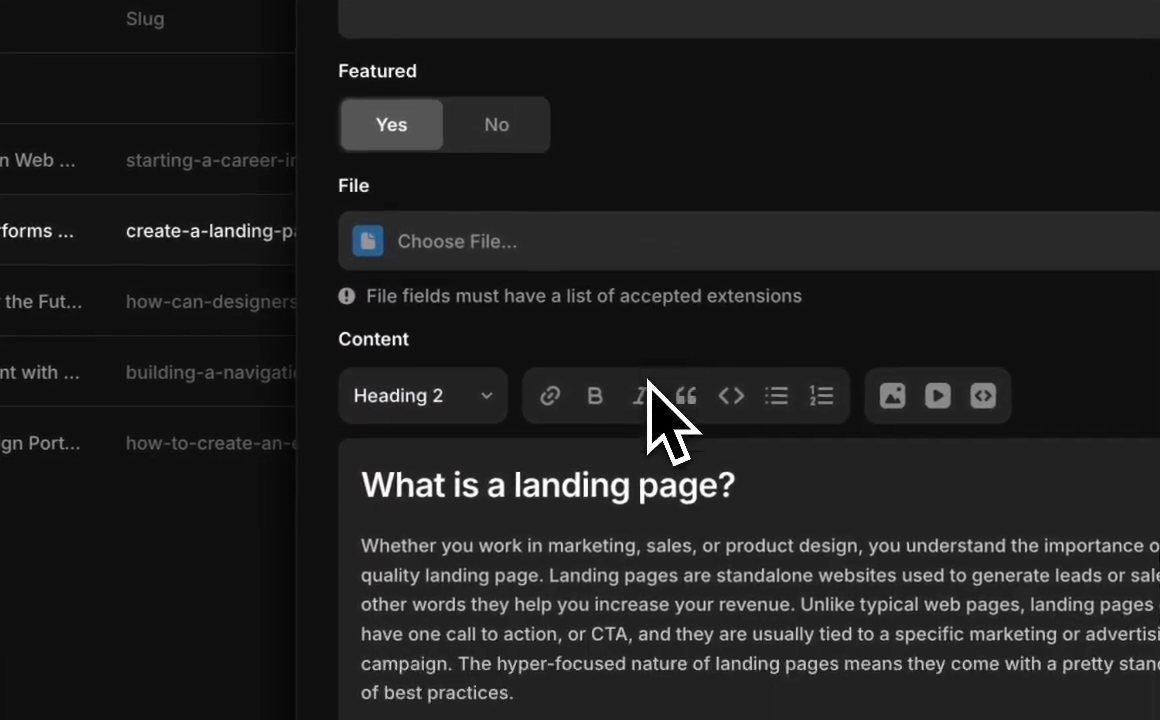
{"action": "scroll", "coordinate": [650, 395], "scroll_direction": "down", "scroll_amount": 10}
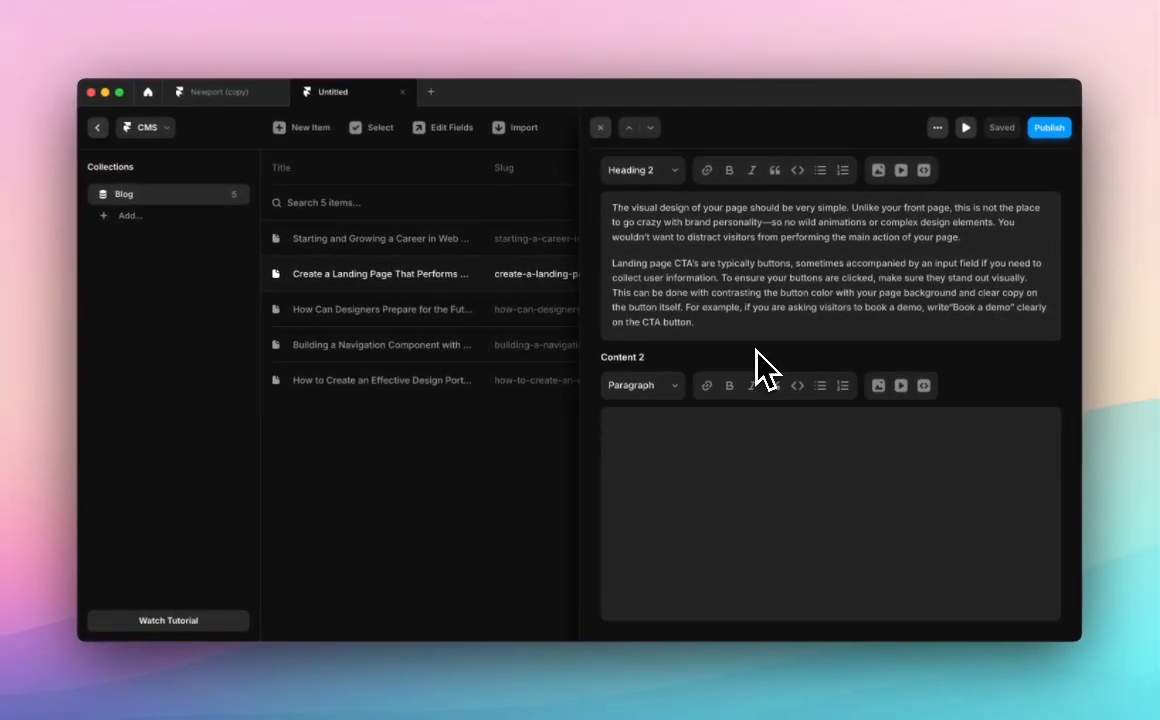
{"action": "scroll", "coordinate": [757, 368], "scroll_direction": "up", "scroll_amount": 10}
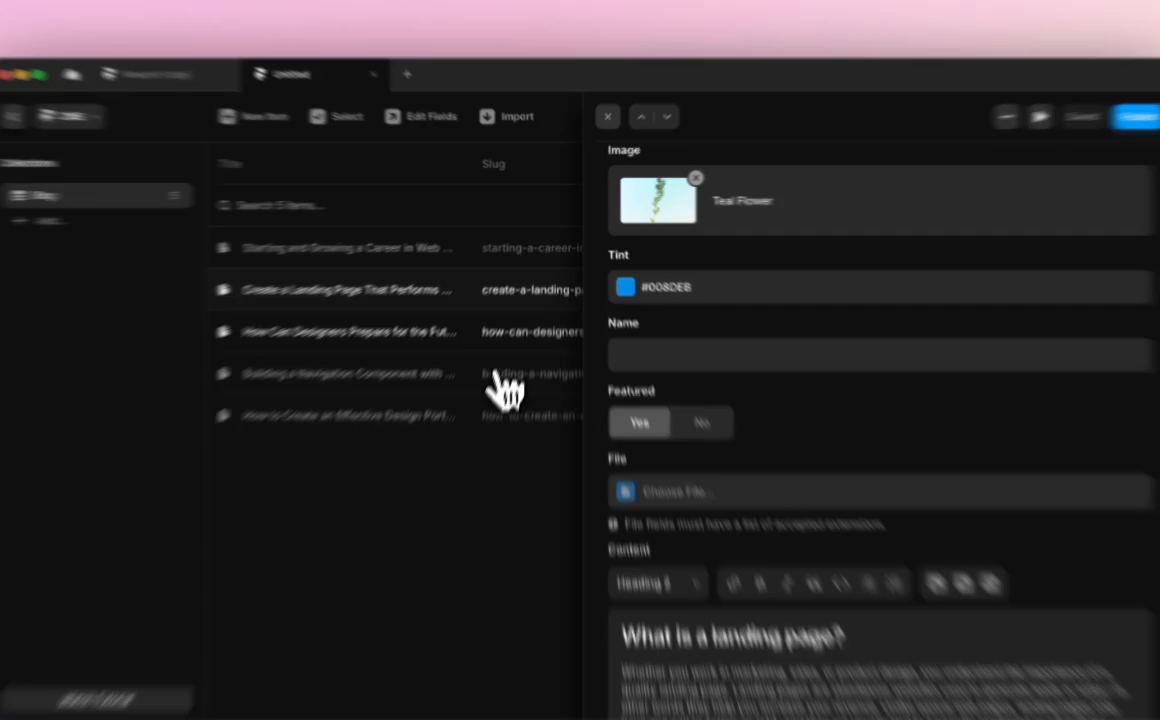
{"action": "left_click", "coordinate": [450, 312]}
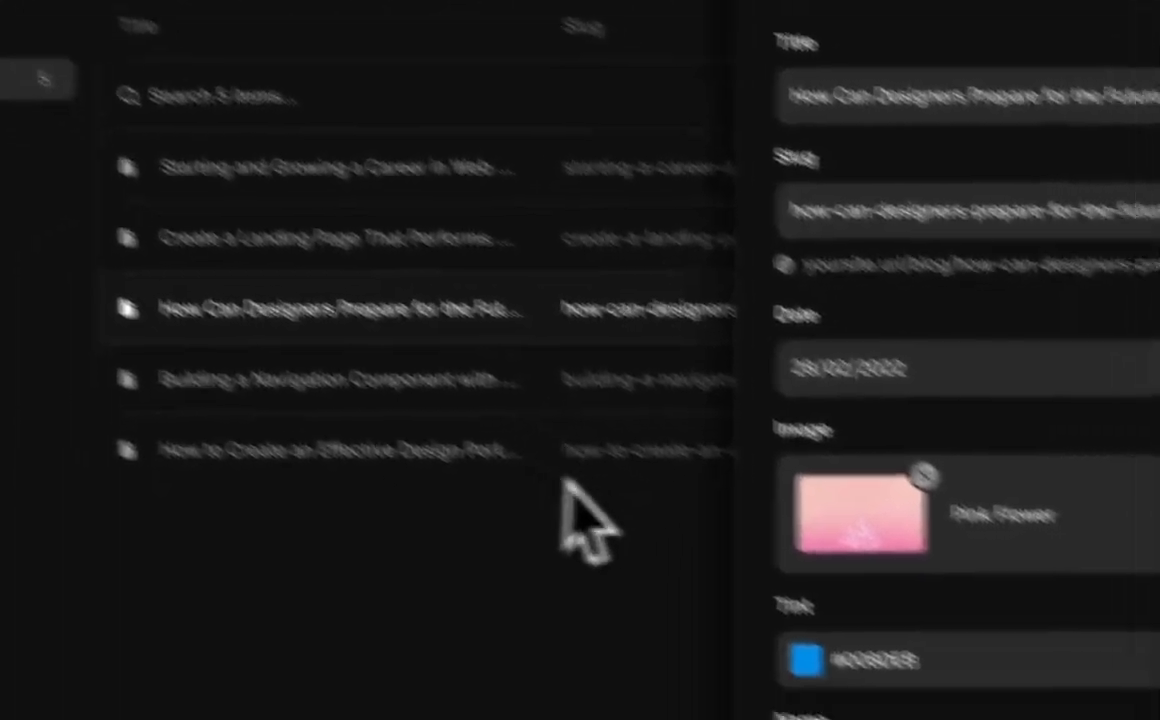
{"action": "left_click", "coordinate": [654, 614]}
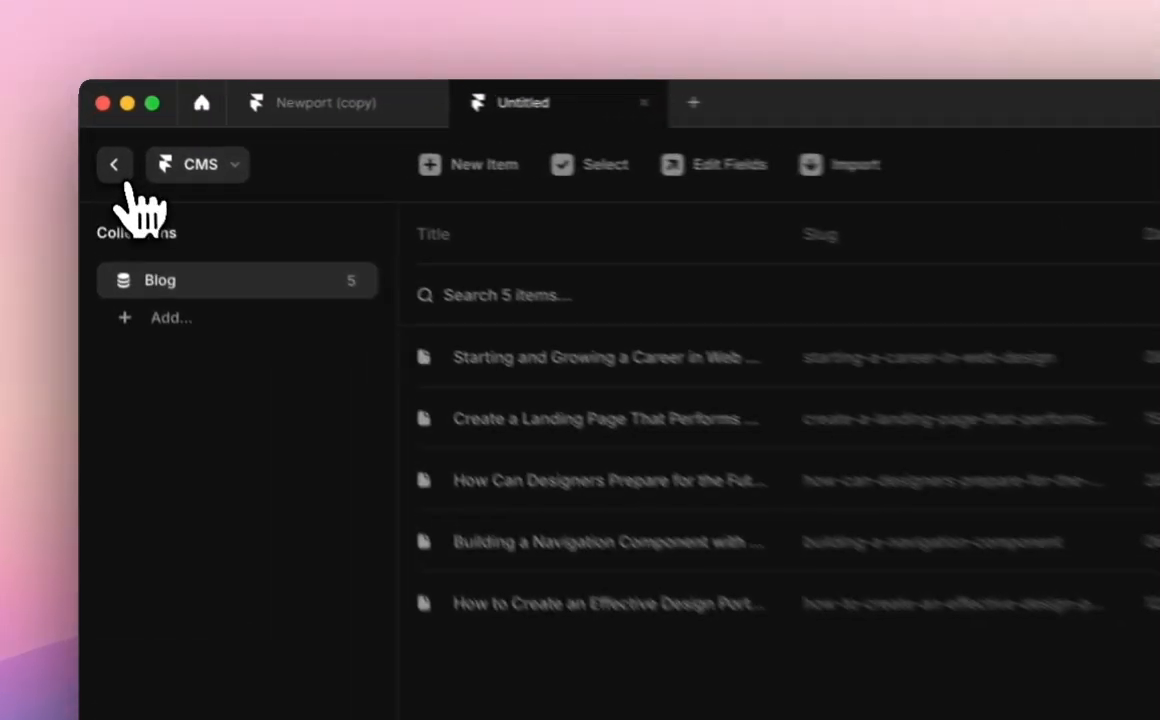
Leave the CMS for the Home page and delete the "This is an element" text from the desktop breakpoint.
{"action": "left_click", "coordinate": [99, 128]}
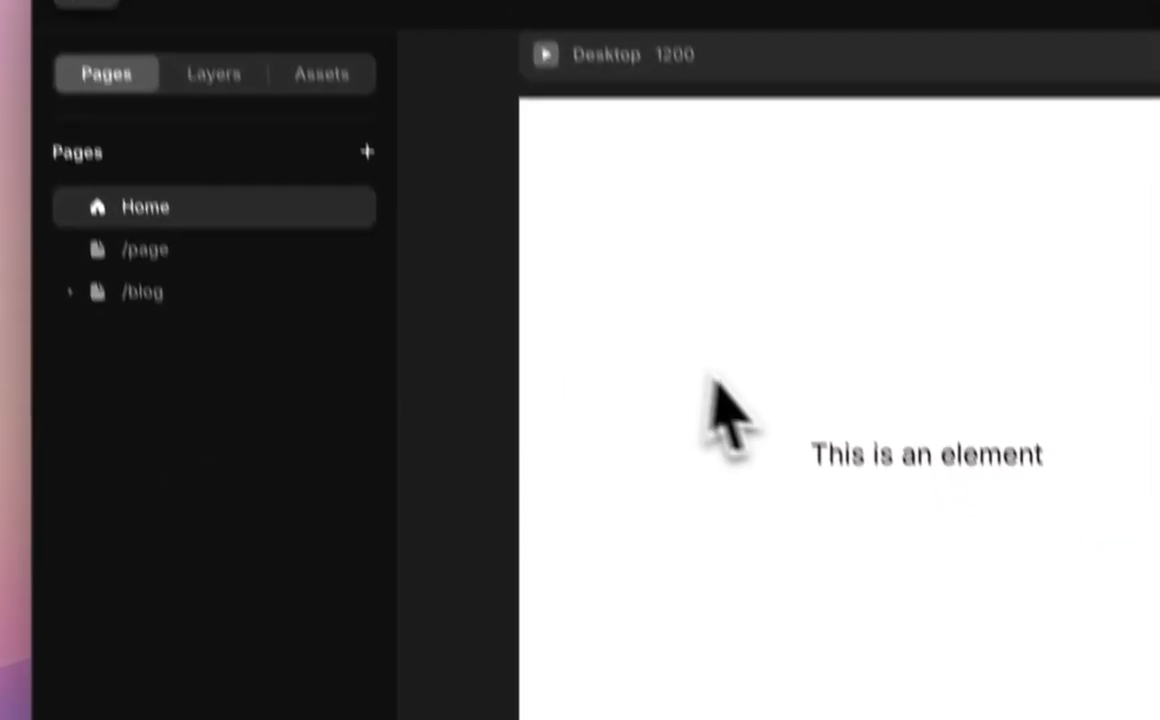
{"action": "left_click", "coordinate": [880, 645]}
{"action": "key", "text": "BackSpace"}
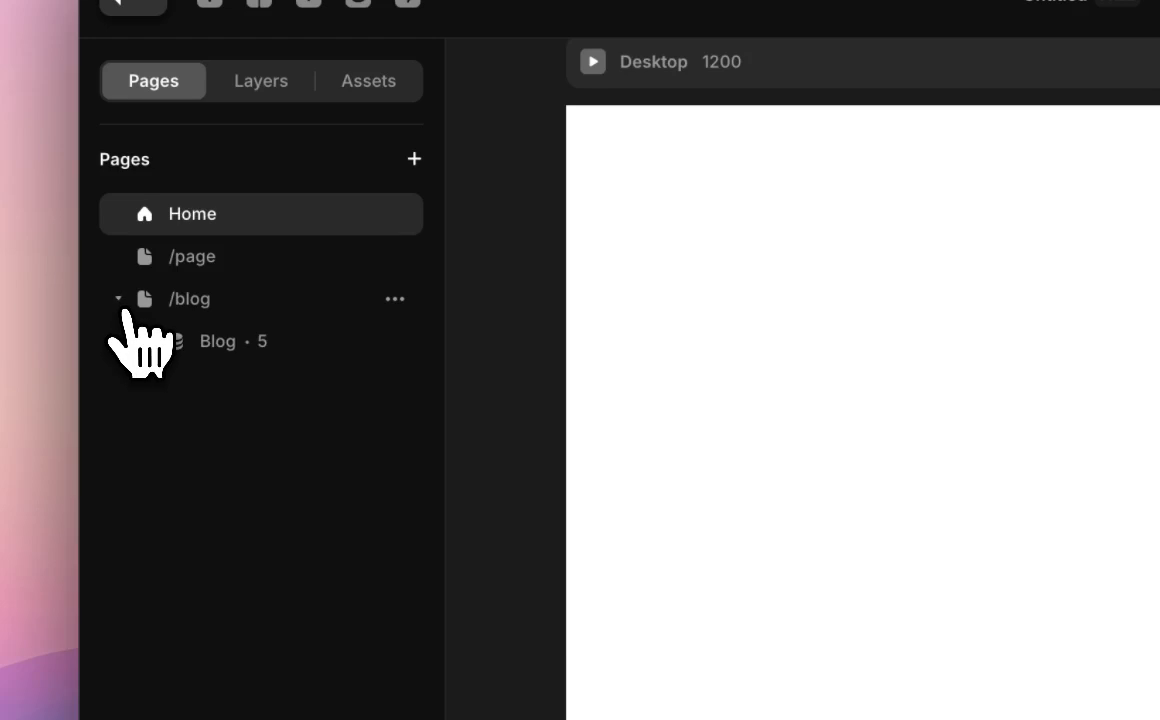
Open the /blog page and retitle its first post "changed the title!" through the heading's bound Title content.
{"action": "left_click", "coordinate": [226, 300]}
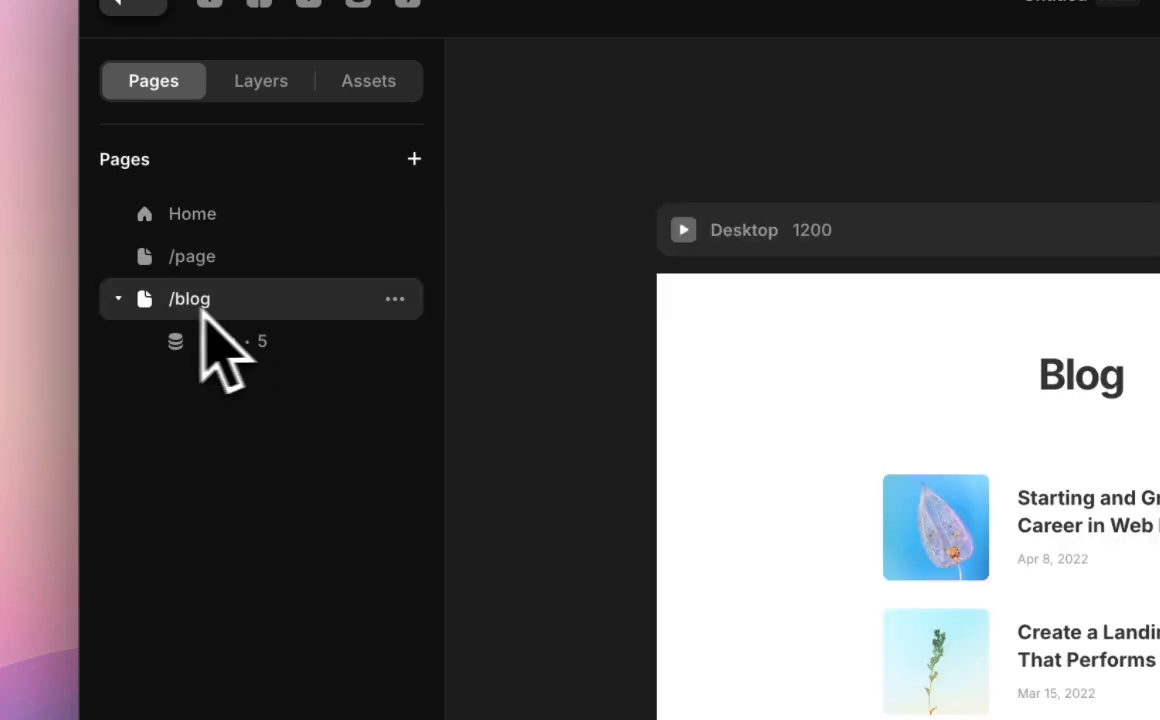
{"action": "left_click", "coordinate": [118, 302]}
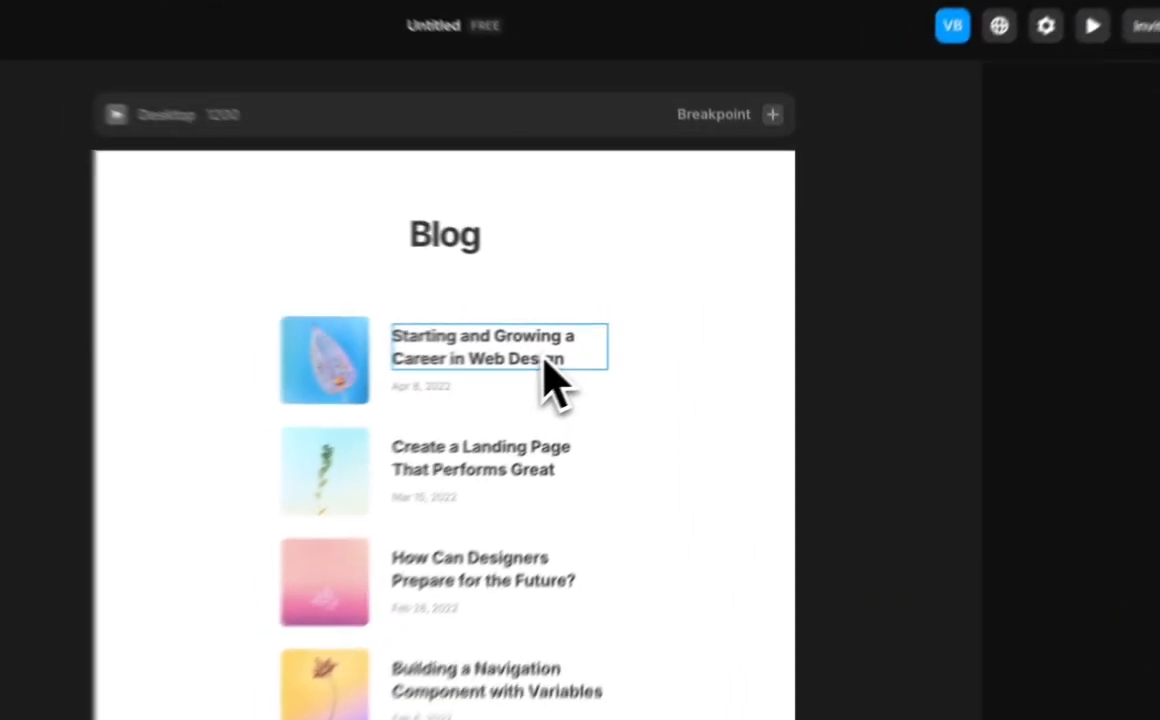
{"action": "left_click", "coordinate": [631, 331]}
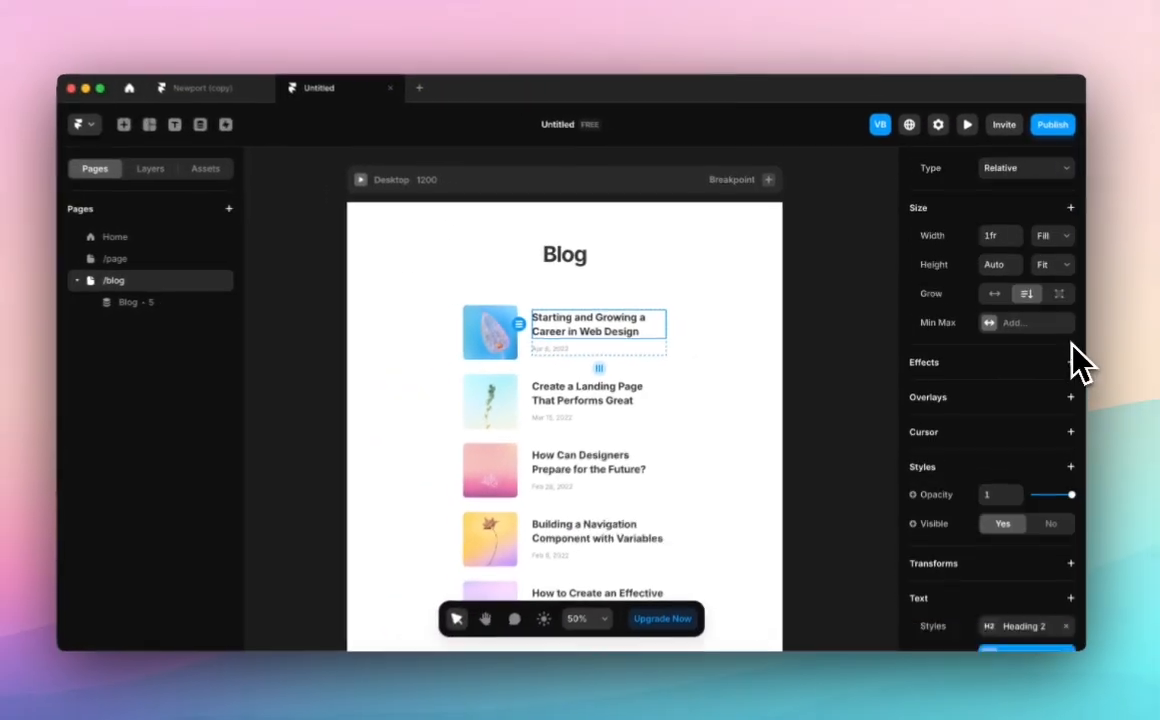
{"action": "scroll", "coordinate": [1080, 365], "scroll_direction": "down", "scroll_amount": 5}
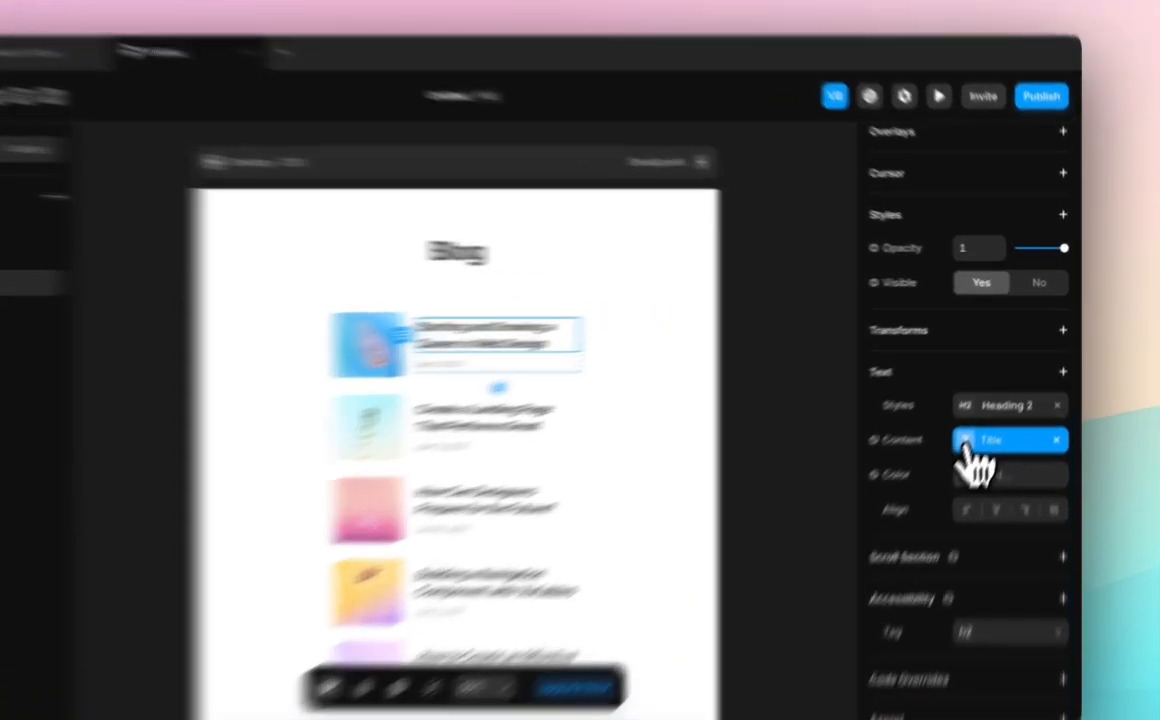
{"action": "left_click", "coordinate": [997, 413]}
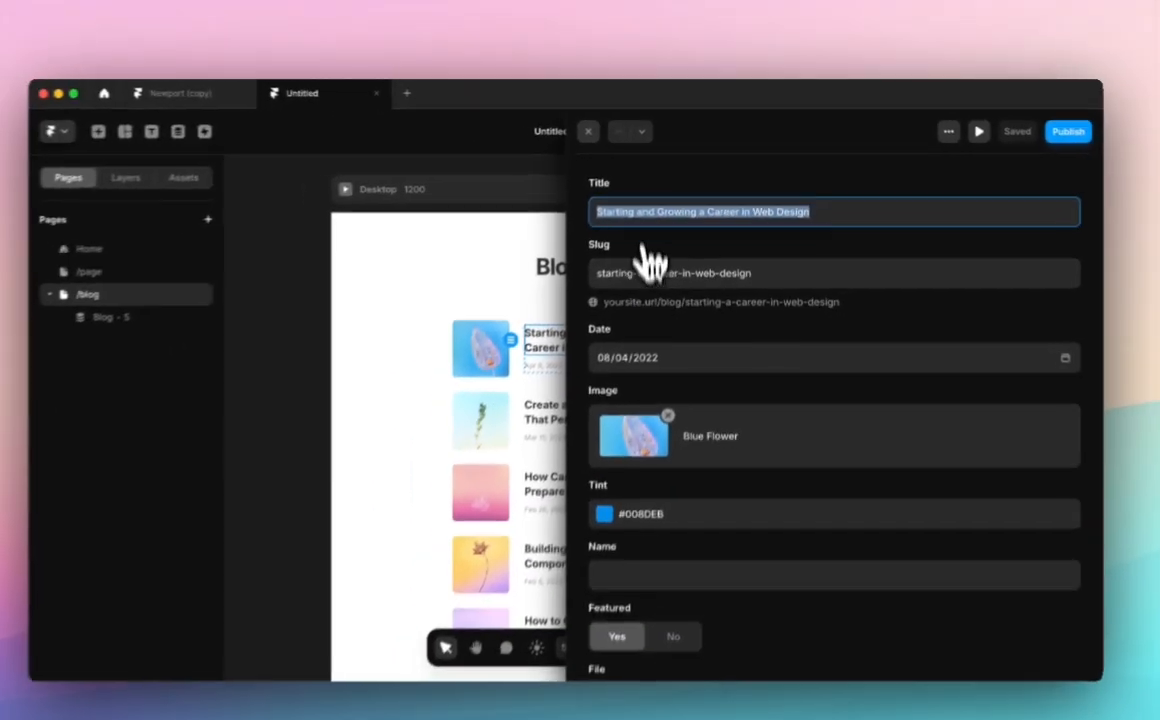
{"action": "type", "text": "changed the title!"}
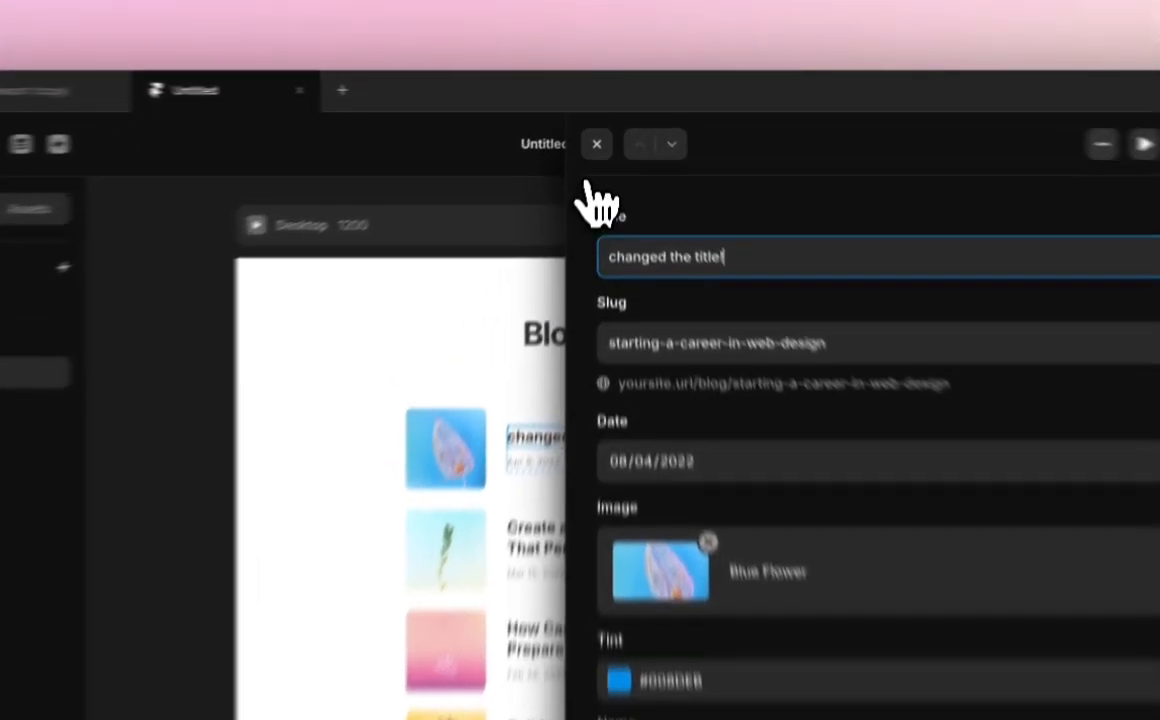
{"action": "left_click", "coordinate": [600, 127]}
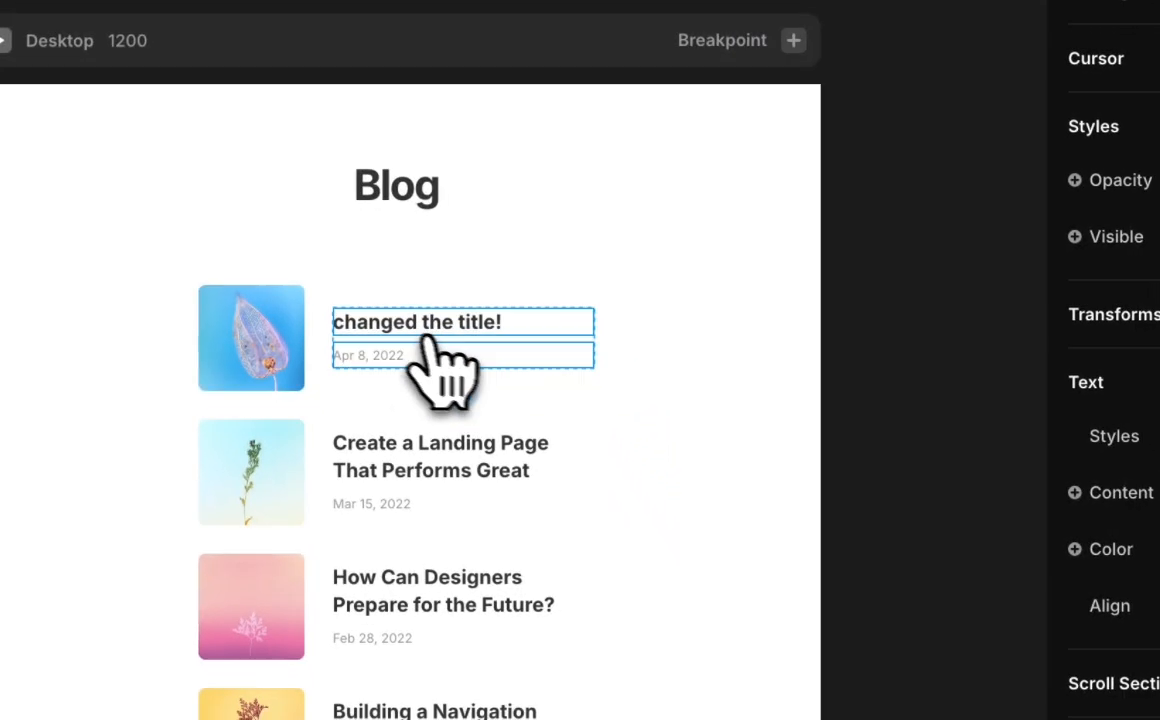
Bind the blog list headings' content to the Slug field, and switch it back to the Title field.
{"action": "left_click", "coordinate": [1121, 492]}
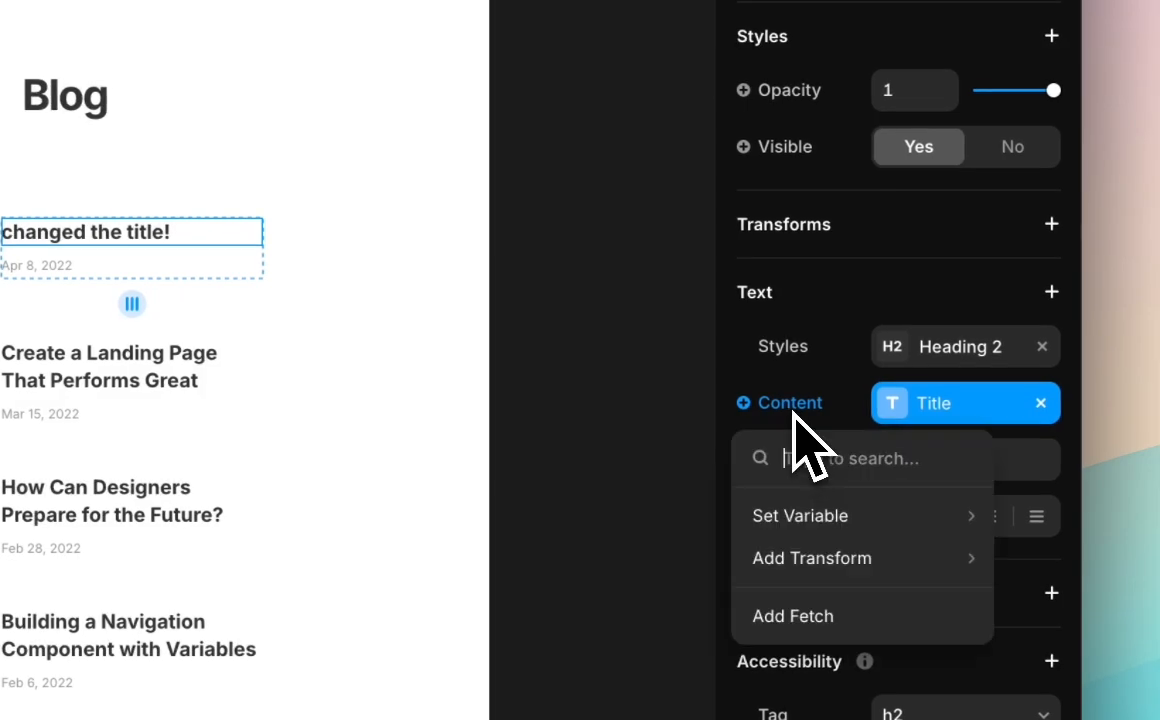
{"action": "mouse_move", "coordinate": [948, 505]}
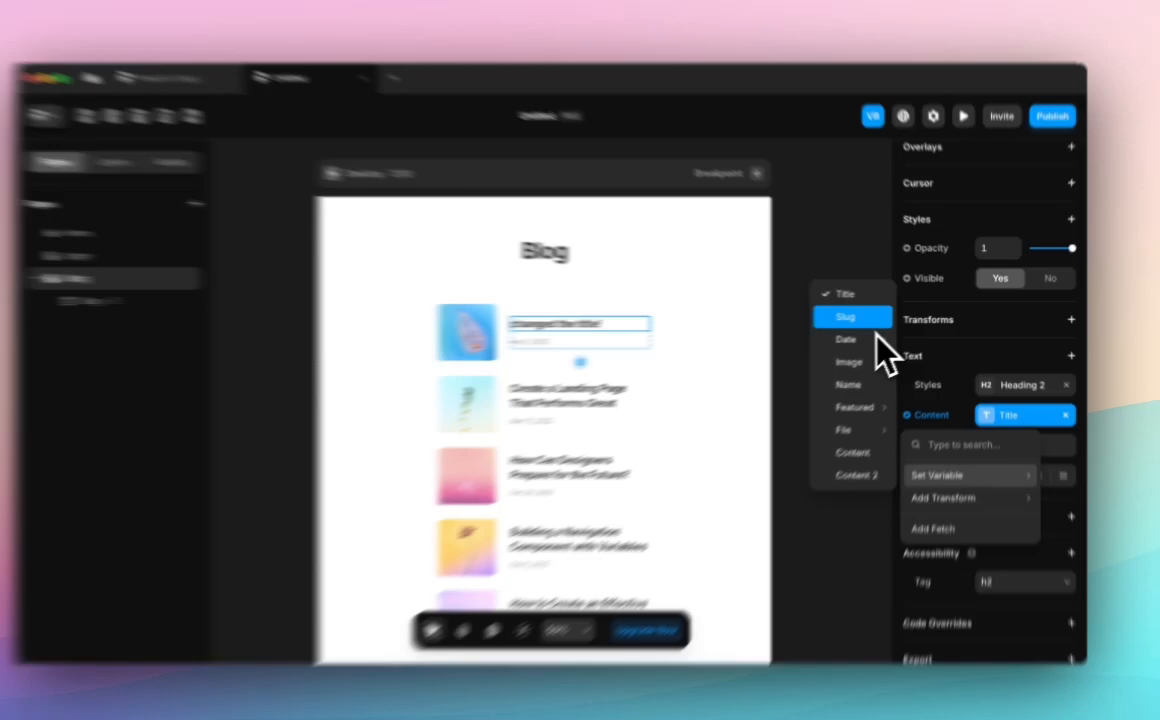
{"action": "left_click", "coordinate": [876, 330]}
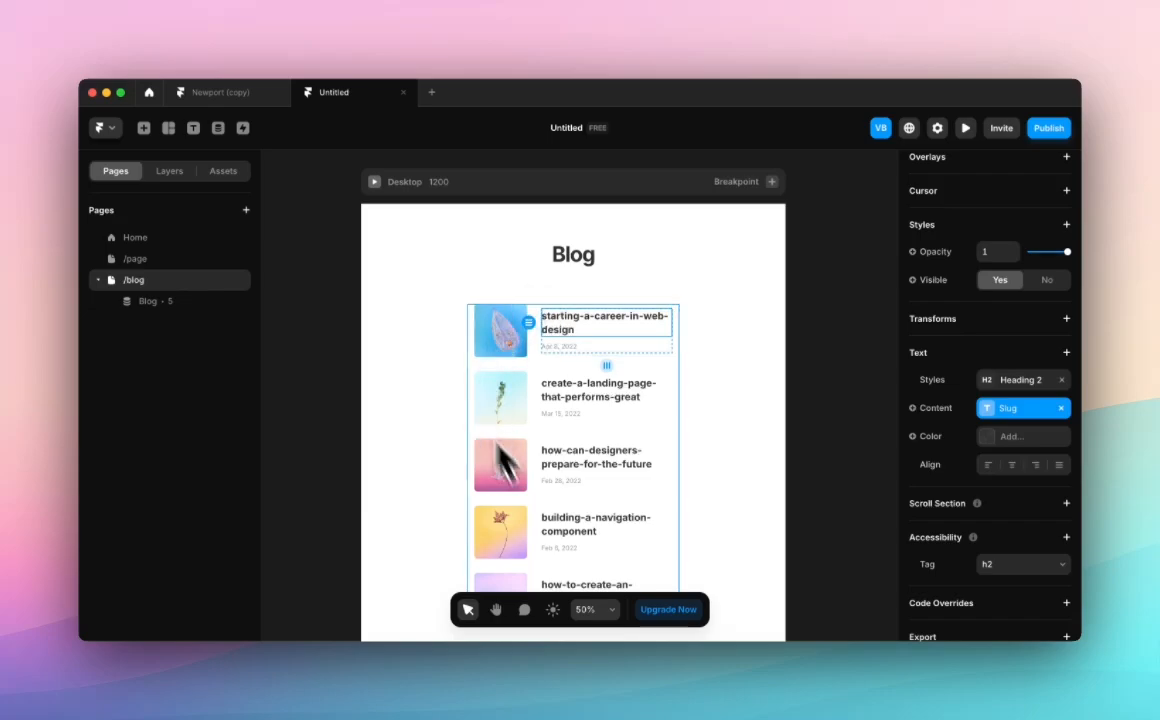
{"action": "left_click", "coordinate": [934, 406]}
{"action": "mouse_move", "coordinate": [948, 460]}
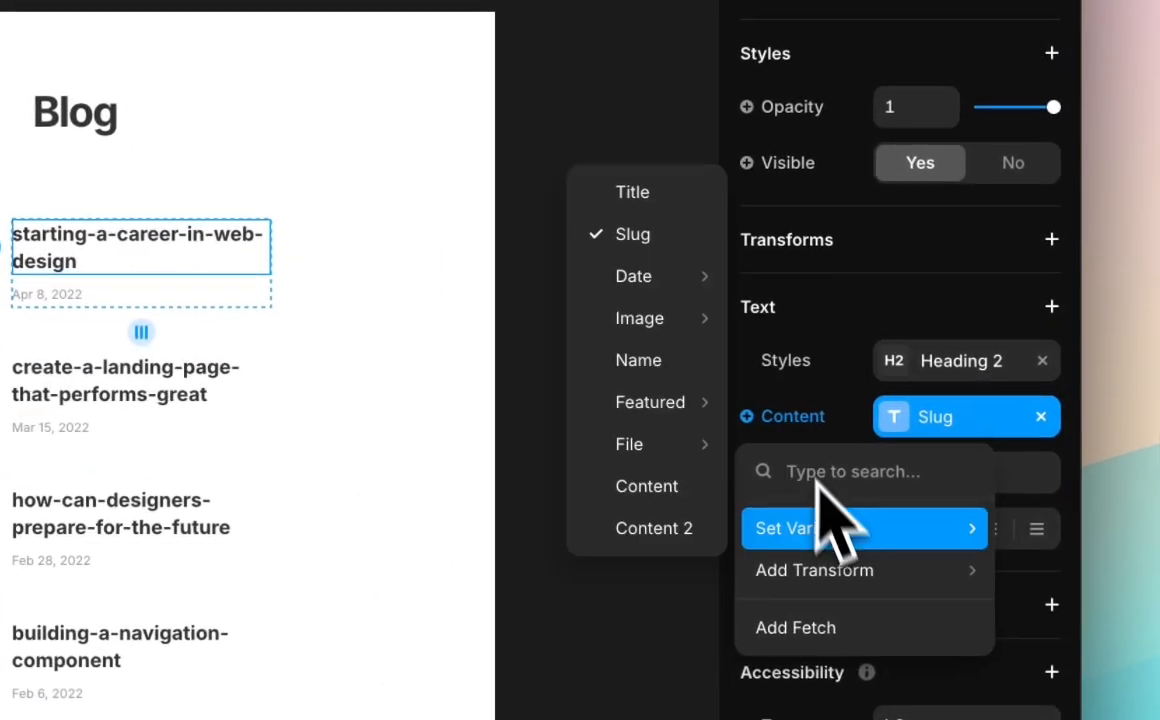
{"action": "left_click", "coordinate": [665, 195]}
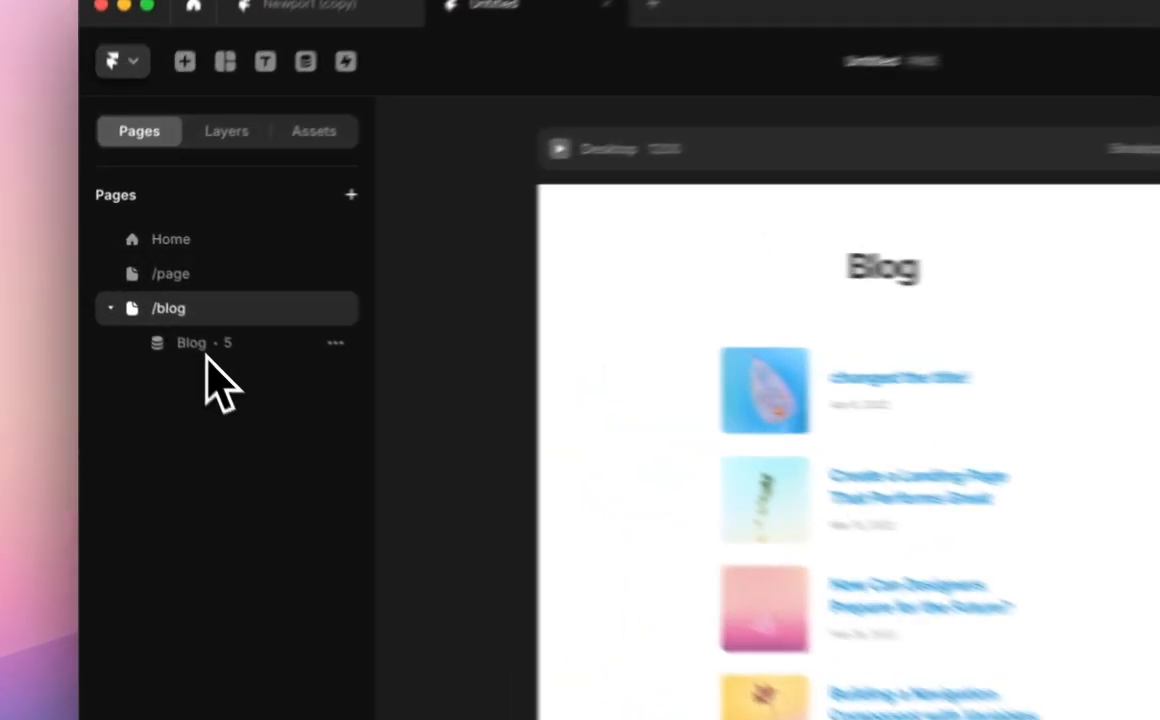
Open the Blog collection's item page, look through the article, and examine the heading's content binding and text properties.
{"action": "left_click", "coordinate": [206, 348]}
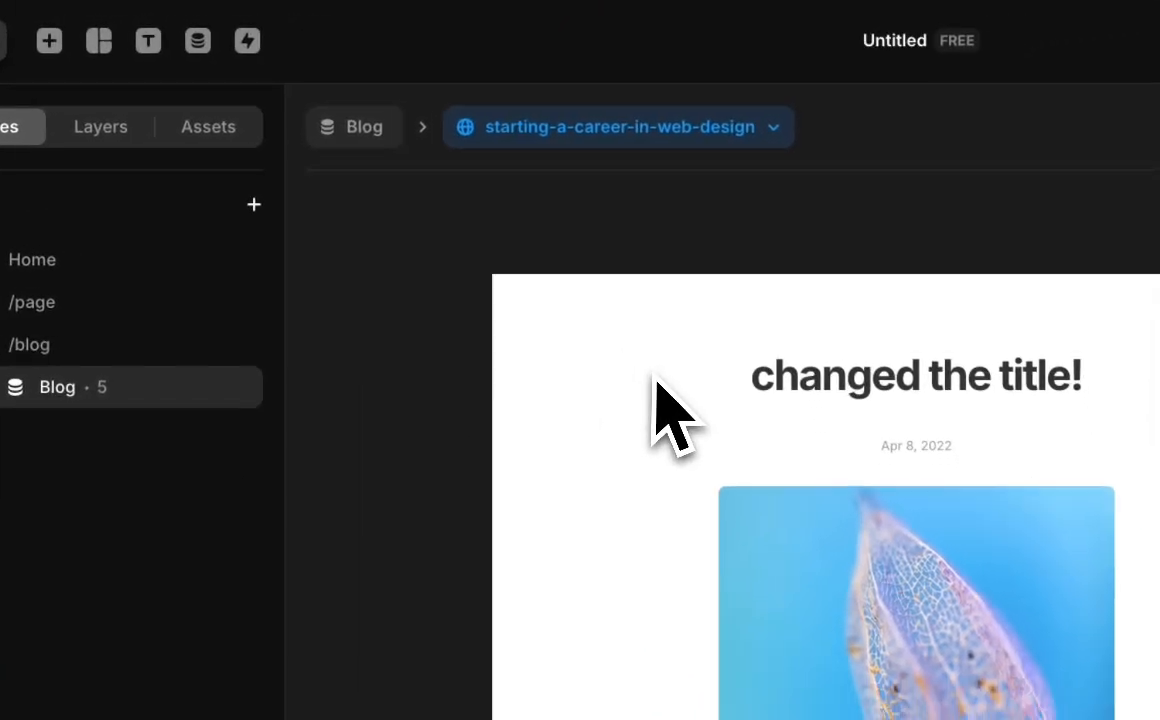
{"action": "scroll", "coordinate": [656, 380], "scroll_direction": "down", "scroll_amount": 5}
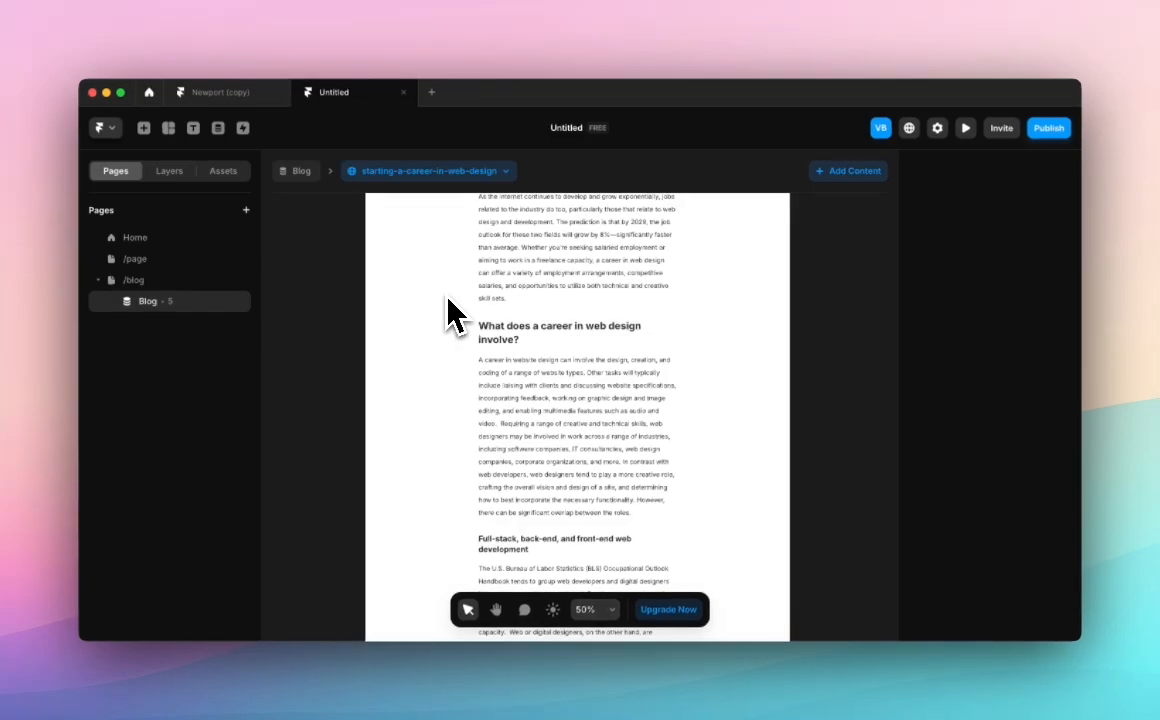
{"action": "scroll", "coordinate": [447, 300], "scroll_direction": "up", "scroll_amount": 5}
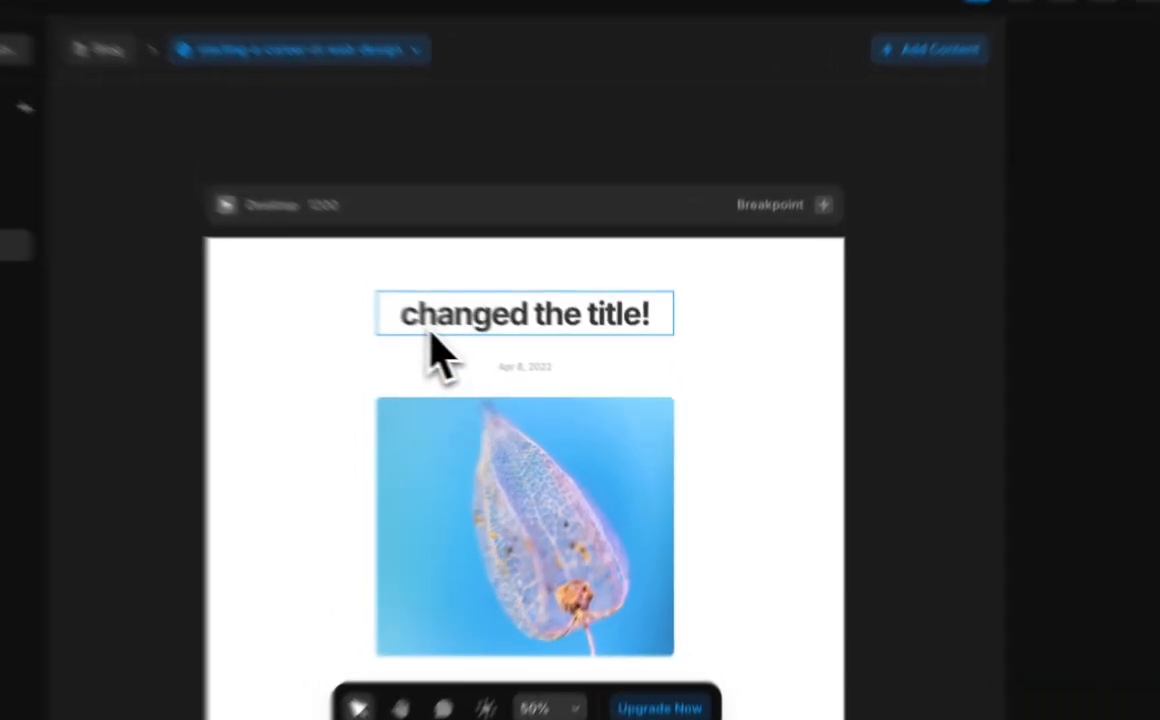
{"action": "left_click", "coordinate": [516, 356]}
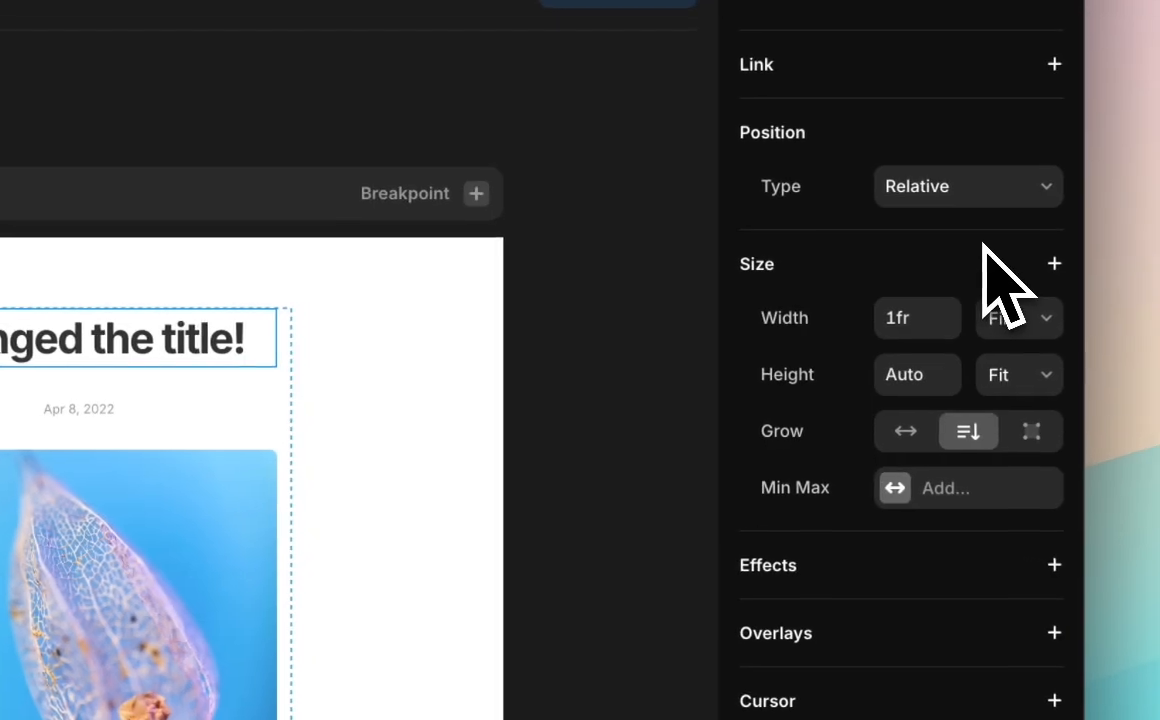
{"action": "scroll", "coordinate": [992, 280], "scroll_direction": "down", "scroll_amount": 2}
{"action": "scroll", "coordinate": [983, 255], "scroll_direction": "down", "scroll_amount": 10}
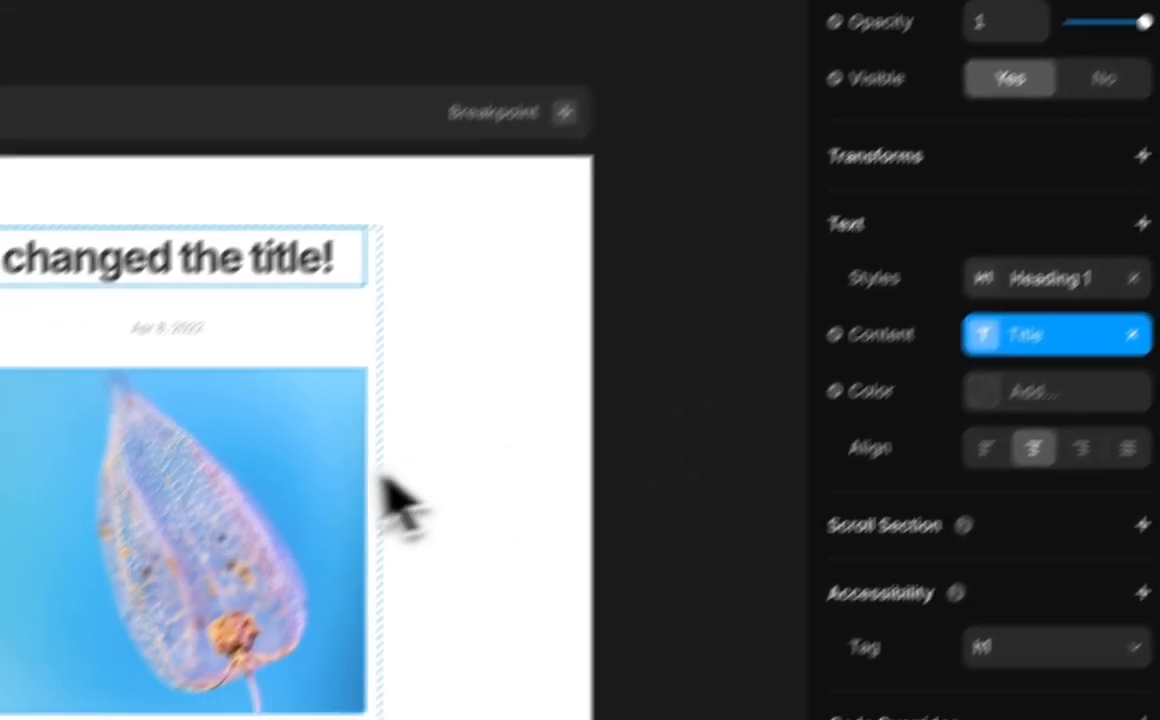
Examine the fill binding of the article's image and the content binding and text styles of its body text.
{"action": "left_click", "coordinate": [200, 623]}
{"action": "scroll", "coordinate": [240, 600], "scroll_direction": "down", "scroll_amount": 4}
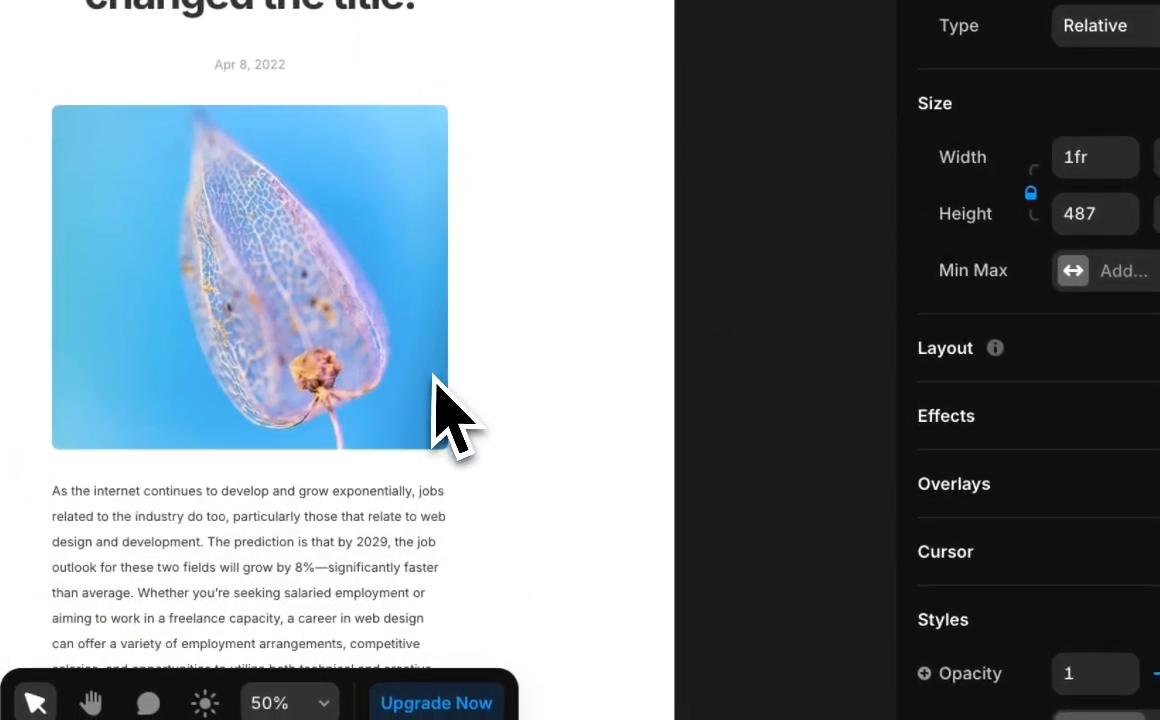
{"action": "scroll", "coordinate": [1073, 370], "scroll_direction": "down", "scroll_amount": 7}
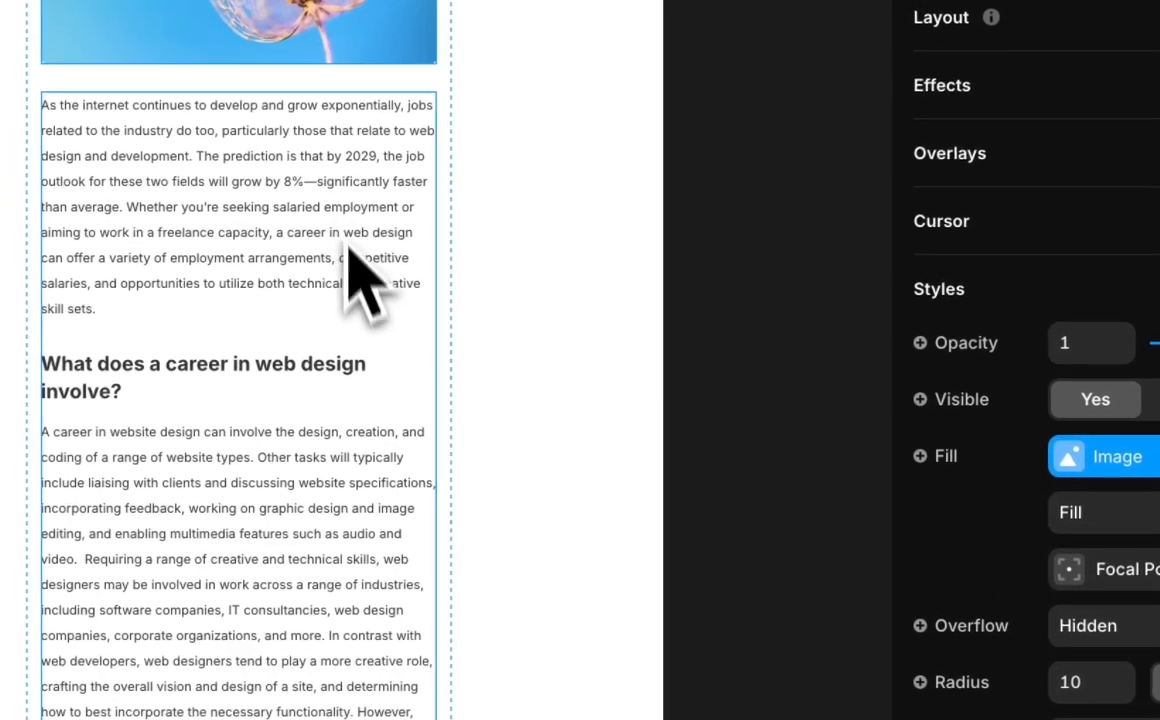
{"action": "left_click", "coordinate": [180, 482]}
{"action": "scroll", "coordinate": [910, 505], "scroll_direction": "down", "scroll_amount": 7}
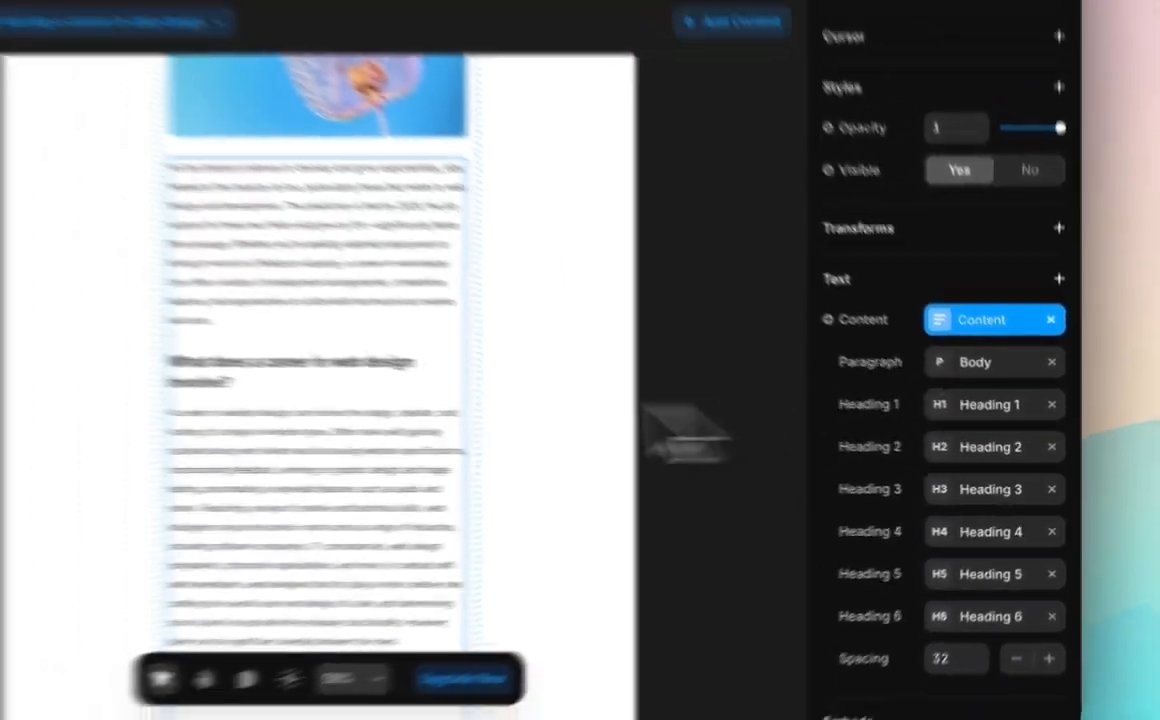
{"action": "scroll", "coordinate": [305, 440], "scroll_direction": "down", "scroll_amount": 10}
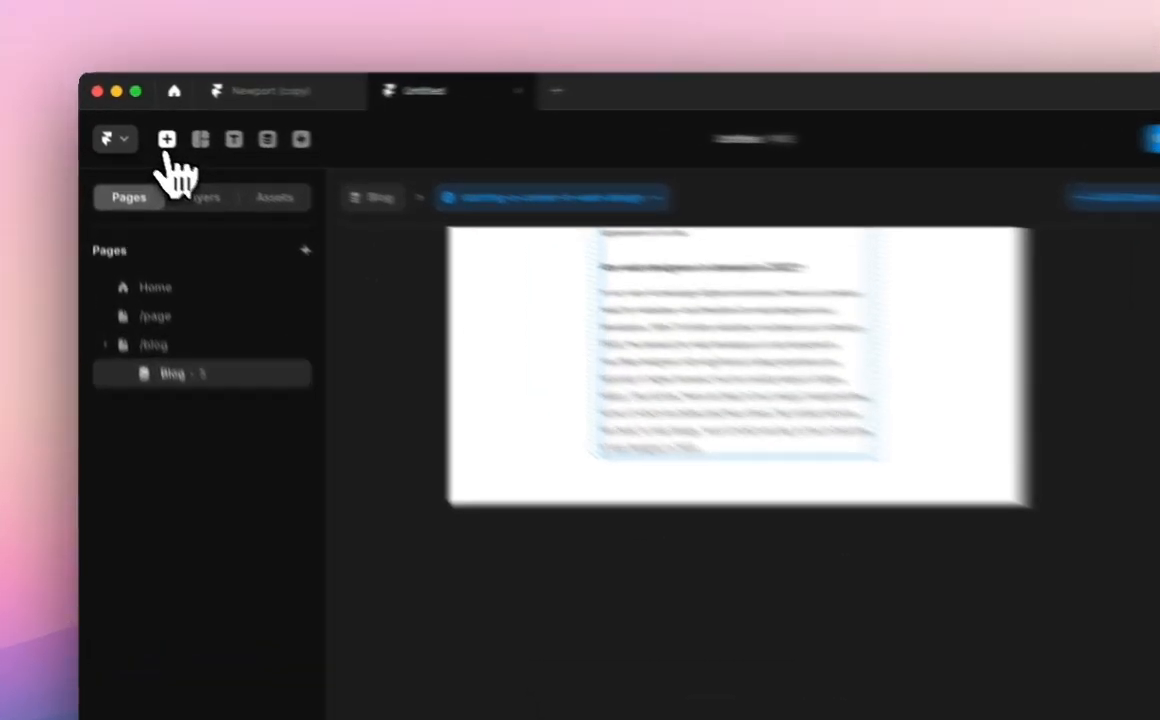
Browse the insertable Blog fields, Creative elements and Media elements, and close the insert list.
{"action": "left_click", "coordinate": [144, 132]}
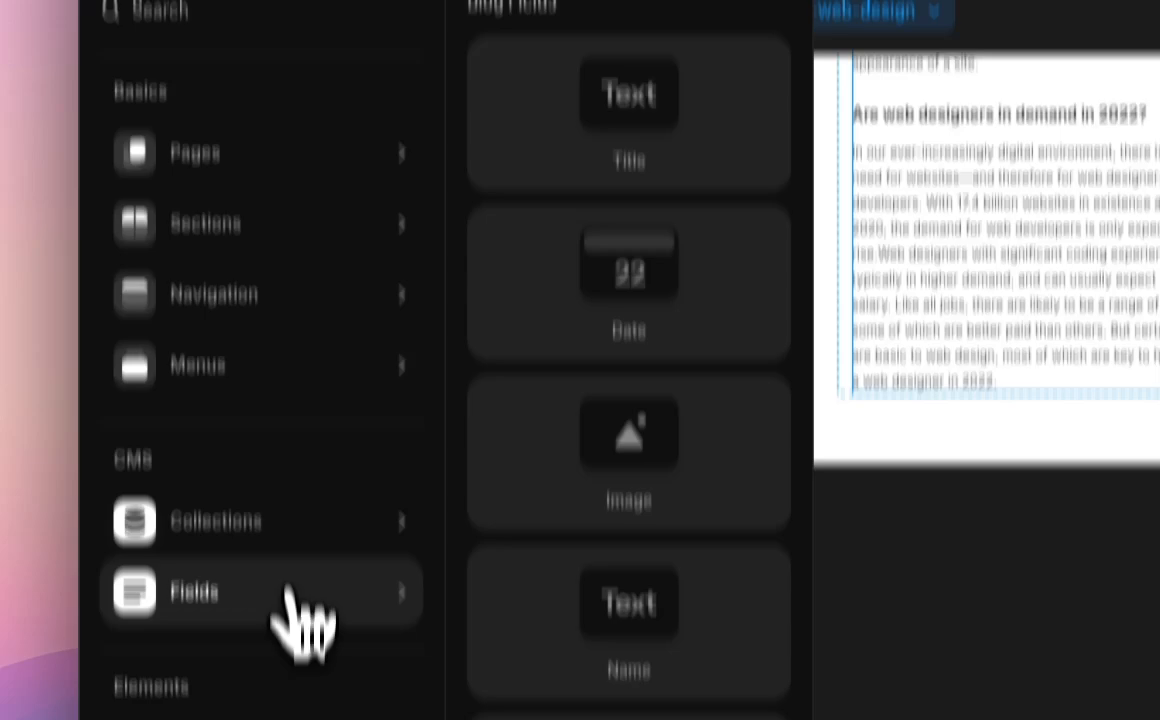
{"action": "scroll", "coordinate": [285, 590], "scroll_direction": "down", "scroll_amount": 3}
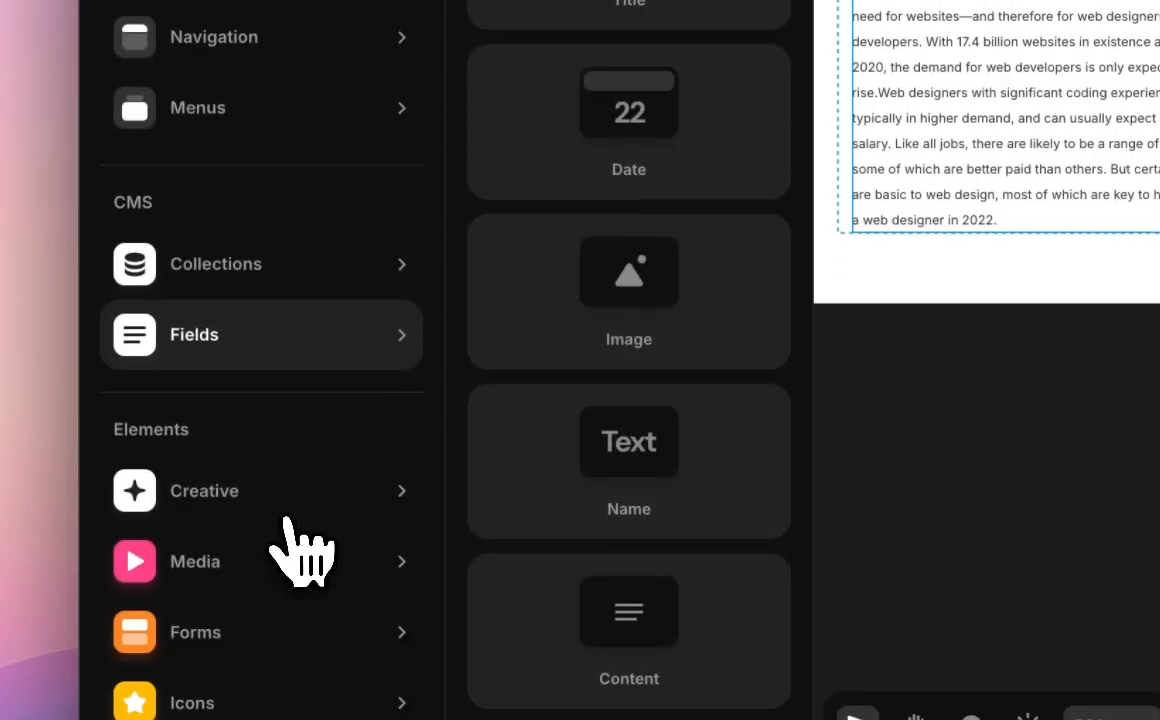
{"action": "mouse_move", "coordinate": [188, 507]}
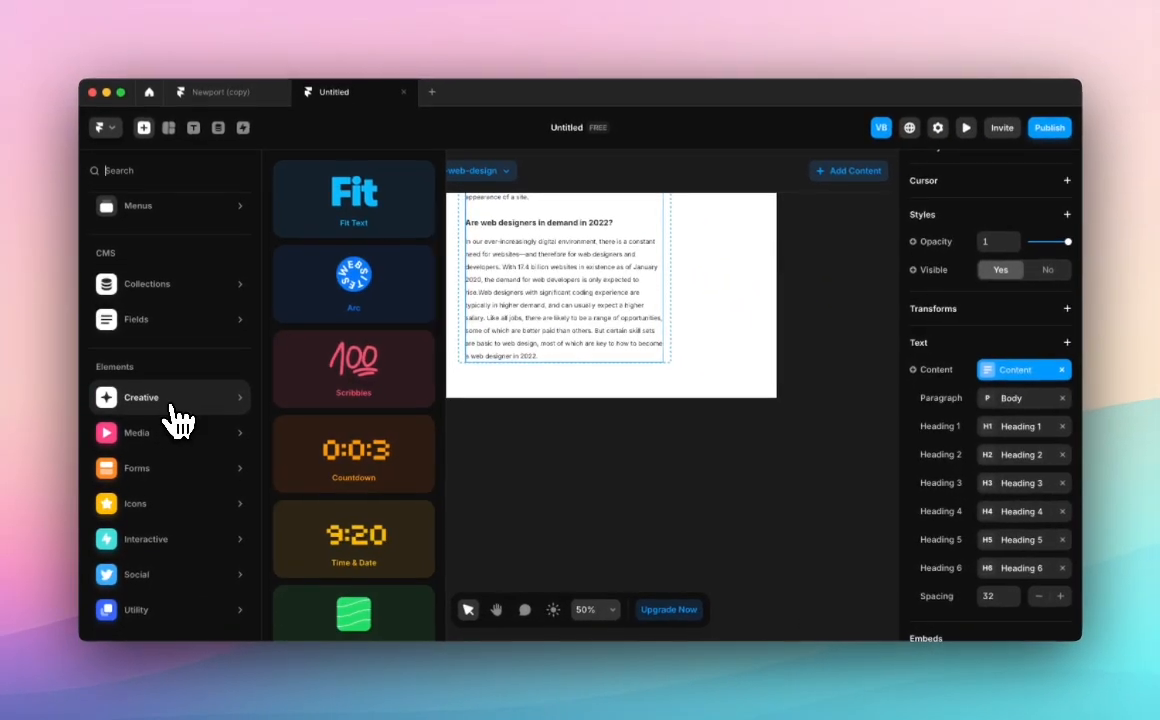
{"action": "mouse_move", "coordinate": [180, 436]}
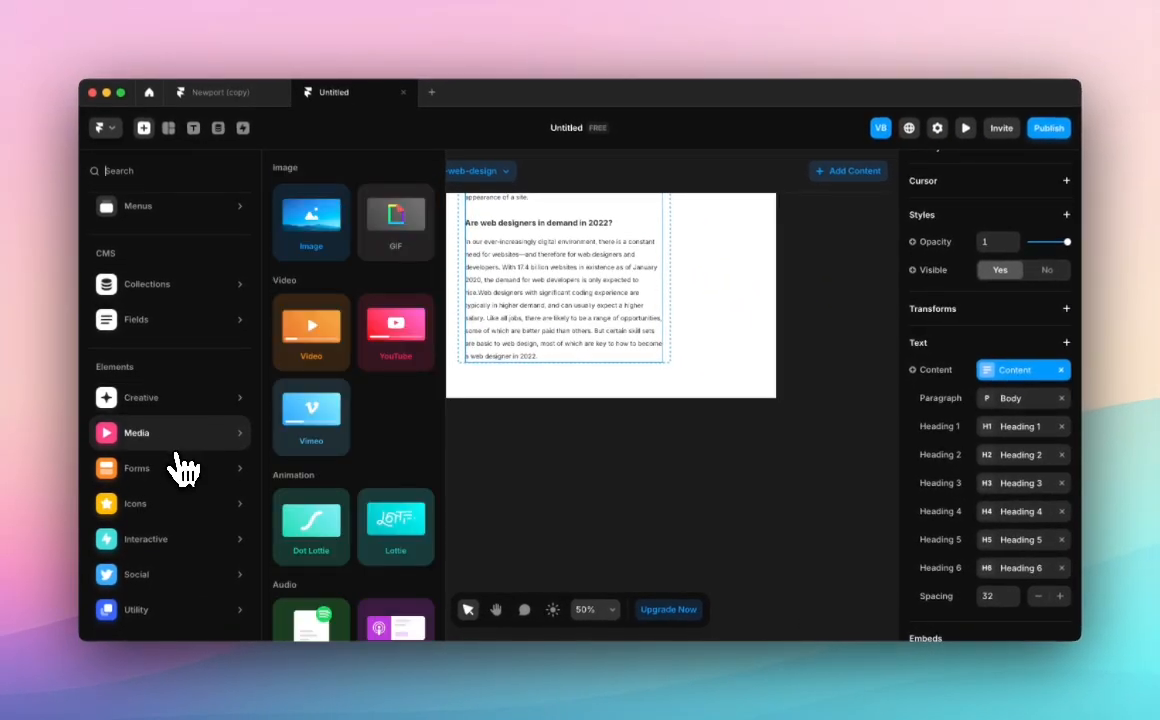
{"action": "left_click", "coordinate": [532, 446]}
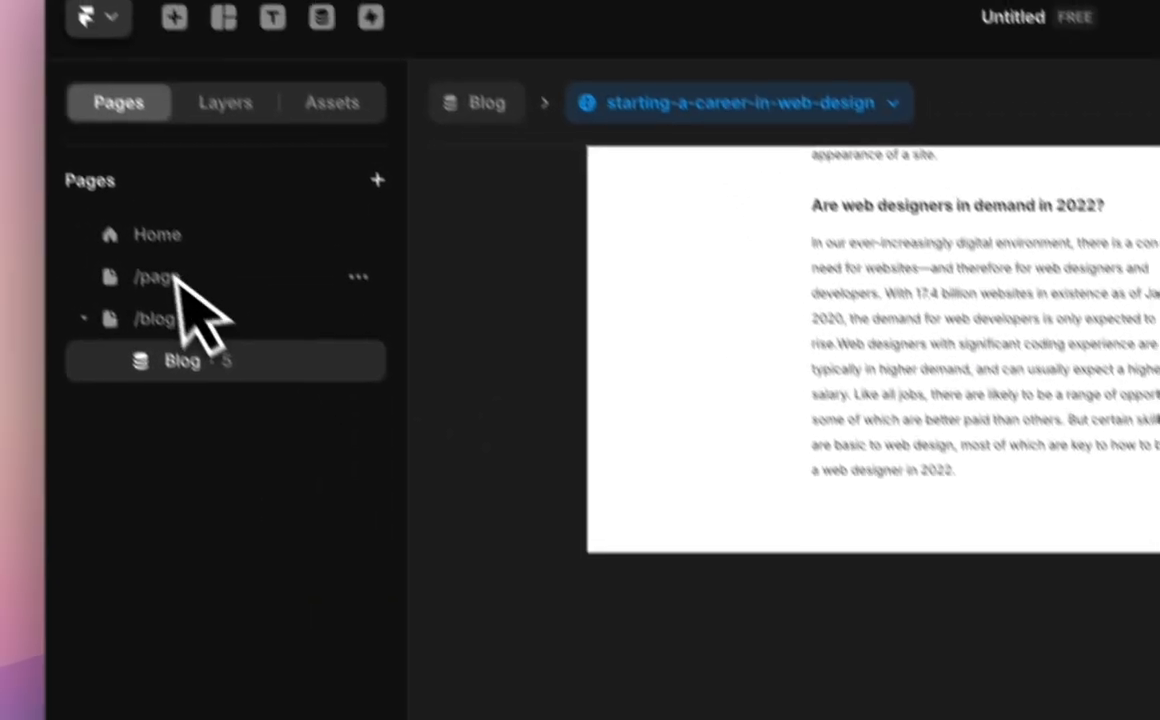
Insert a Countdown element on the Home page's desktop breakpoint, about 221 from the left and 342 from the top.
{"action": "left_click", "coordinate": [166, 241]}
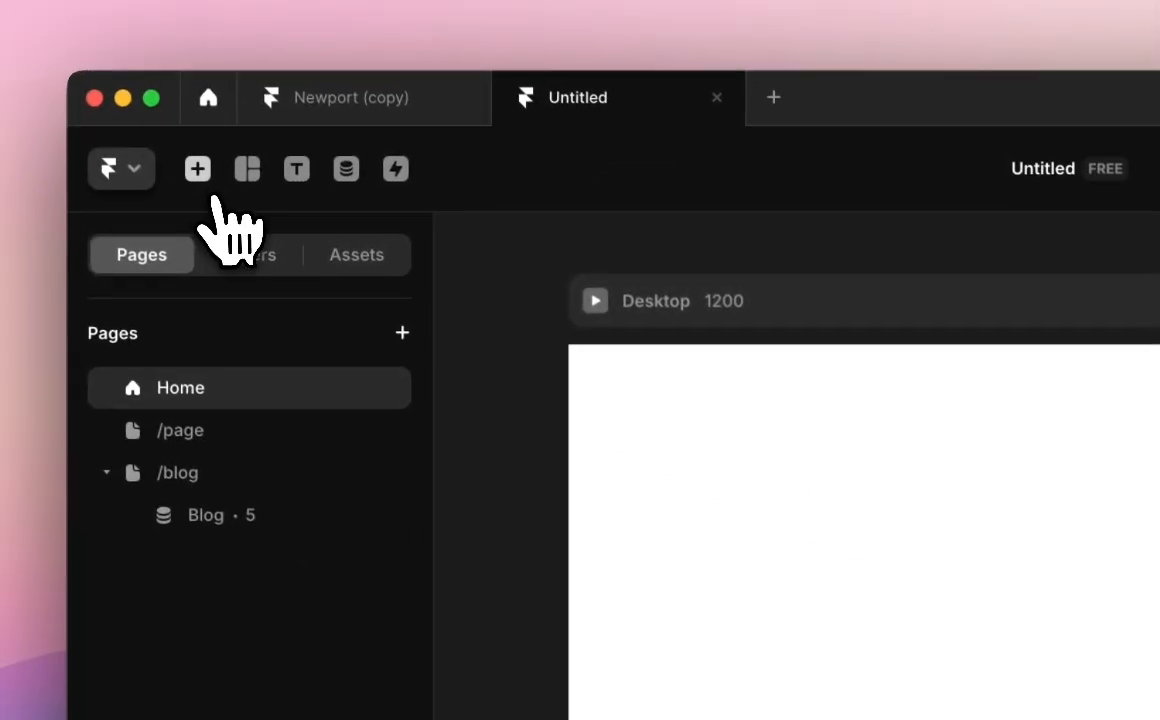
{"action": "left_click", "coordinate": [207, 60]}
{"action": "mouse_move", "coordinate": [290, 712]}
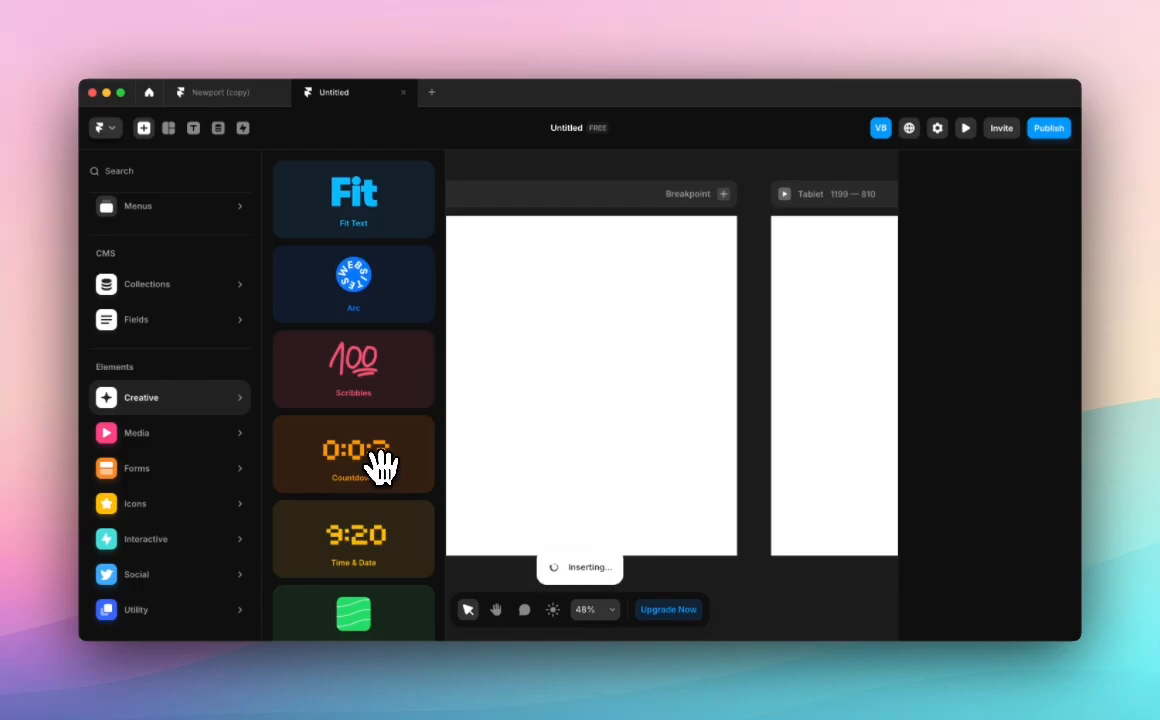
{"action": "left_click_drag", "start_coordinate": [668, 395], "coordinate": [788, 350]}
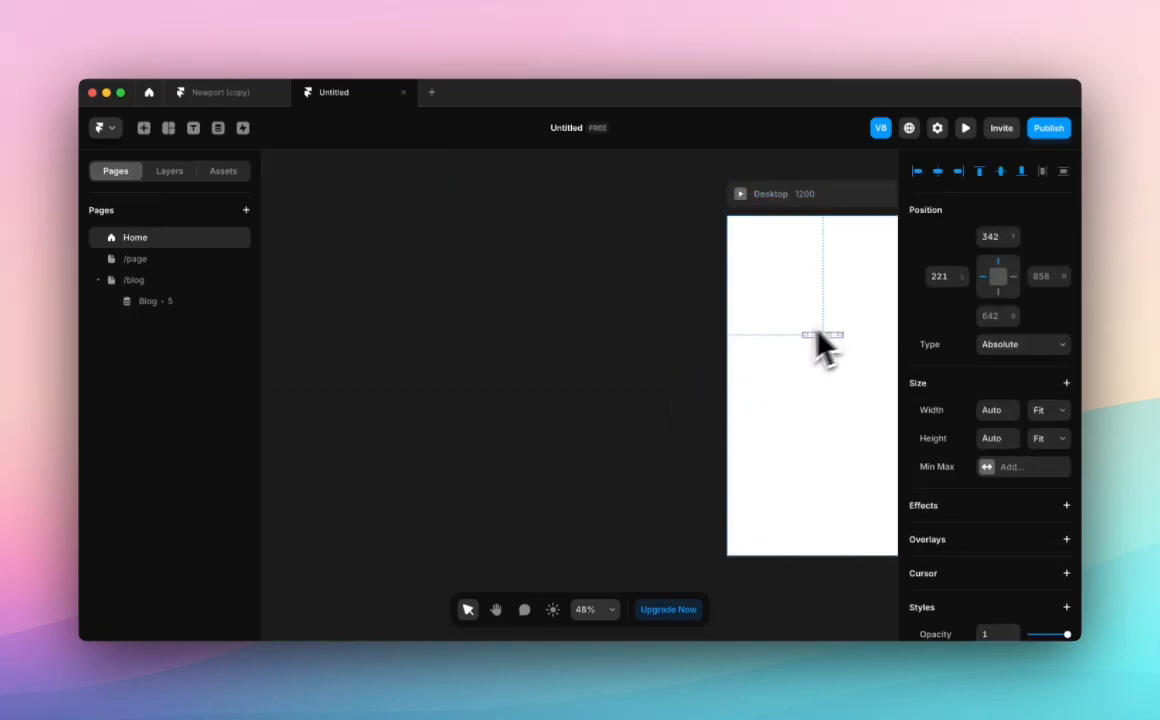
Insert a Video element below the countdown on the desktop breakpoint, about 186 from the left and 460 from the top.
{"action": "left_click", "coordinate": [143, 128]}
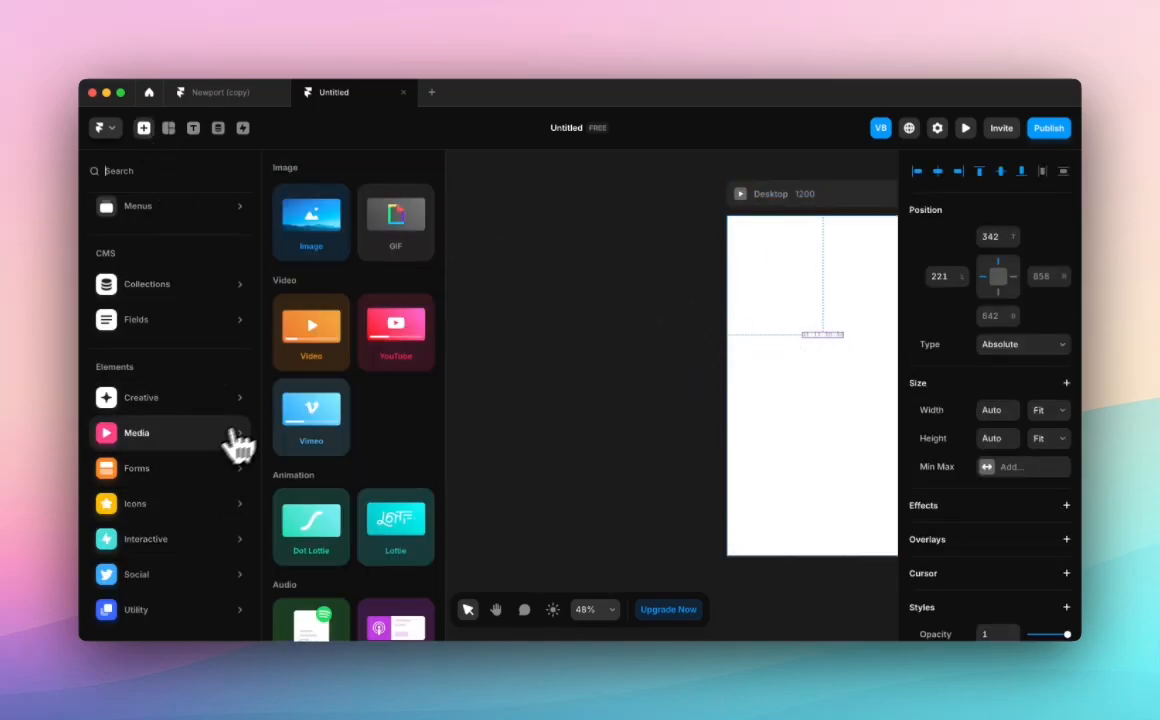
{"action": "left_click_drag", "start_coordinate": [316, 370], "coordinate": [797, 390]}
{"action": "scroll", "coordinate": [688, 412], "scroll_direction": "right", "scroll_amount": 5}
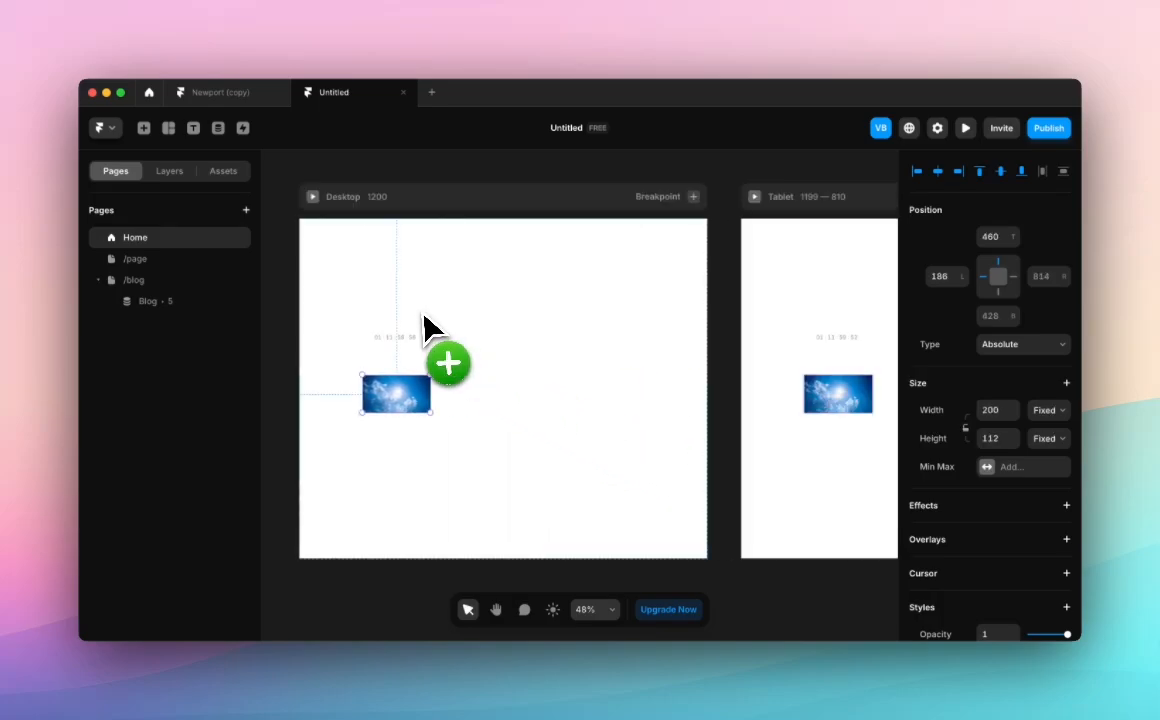
Browse the remaining Media elements and insert a Form Builder form on the desktop breakpoint, about 818 from the left and 320 from the top.
{"action": "left_click", "coordinate": [143, 128]}
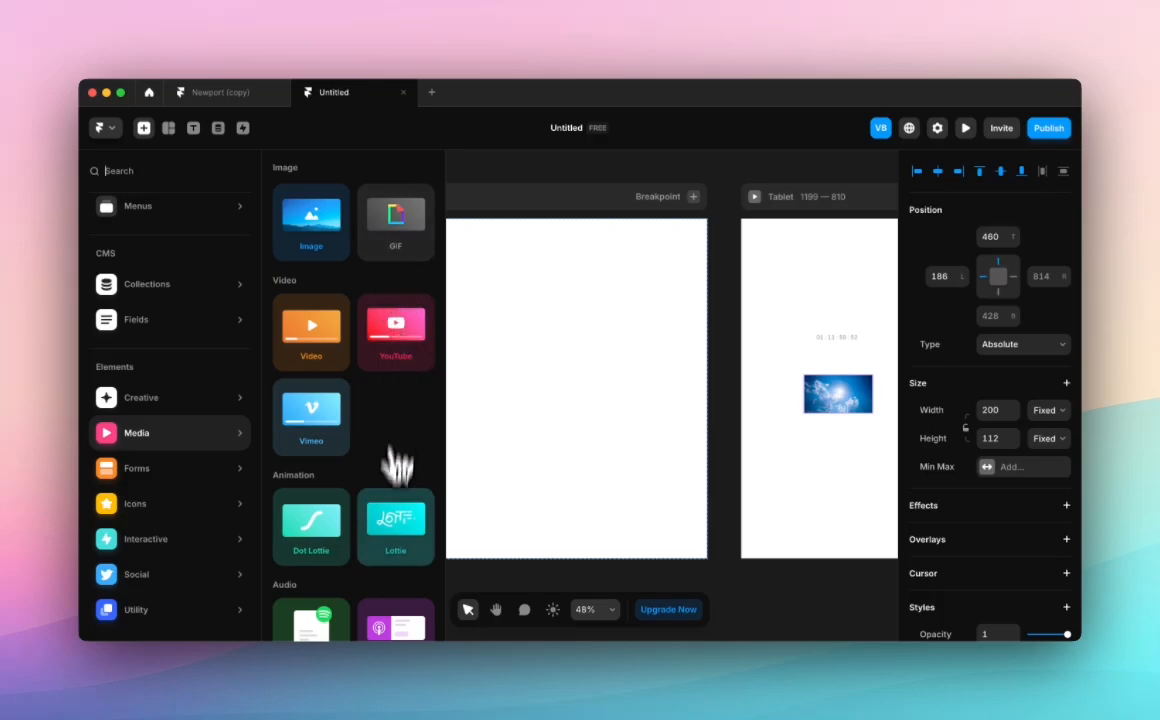
{"action": "scroll", "coordinate": [396, 490], "scroll_direction": "down", "scroll_amount": 2}
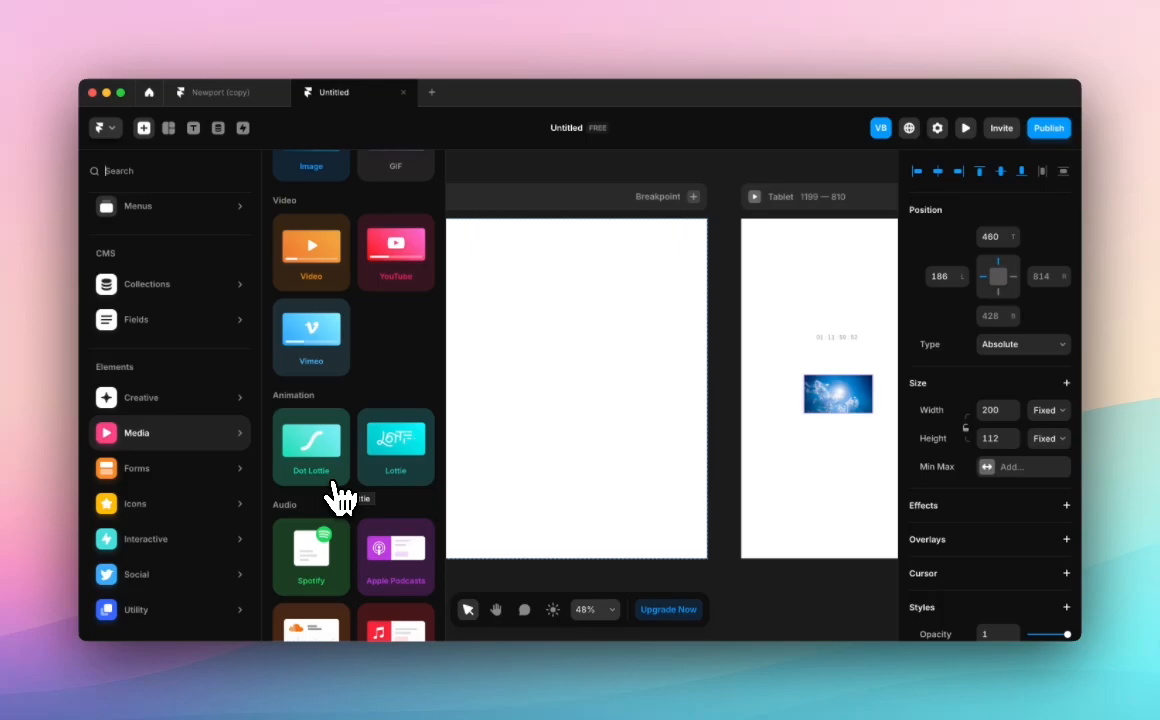
{"action": "scroll", "coordinate": [338, 498], "scroll_direction": "down", "scroll_amount": 3}
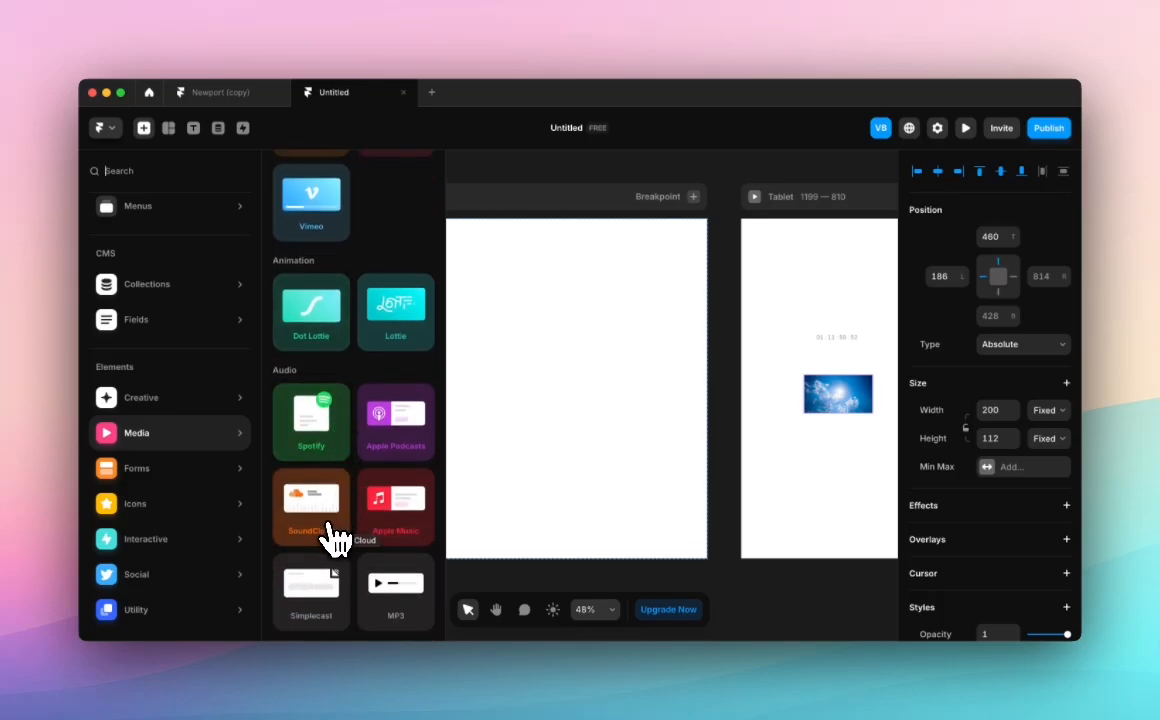
{"action": "mouse_move", "coordinate": [206, 462]}
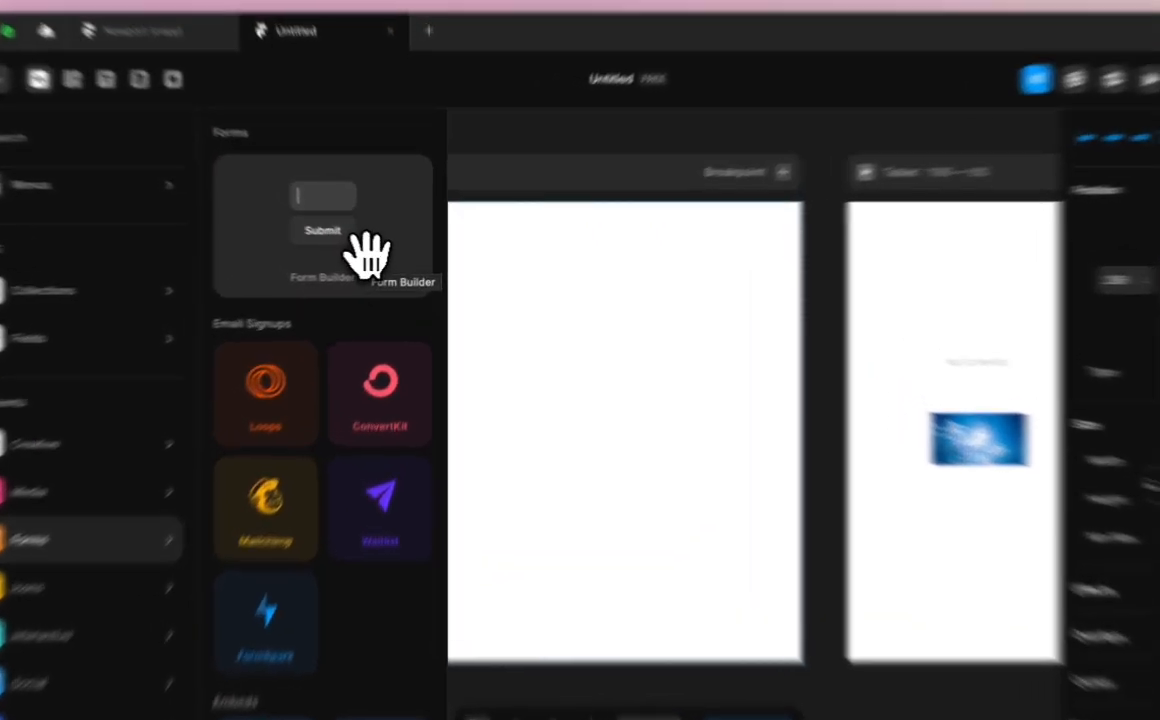
{"action": "left_click_drag", "start_coordinate": [385, 258], "coordinate": [652, 376]}
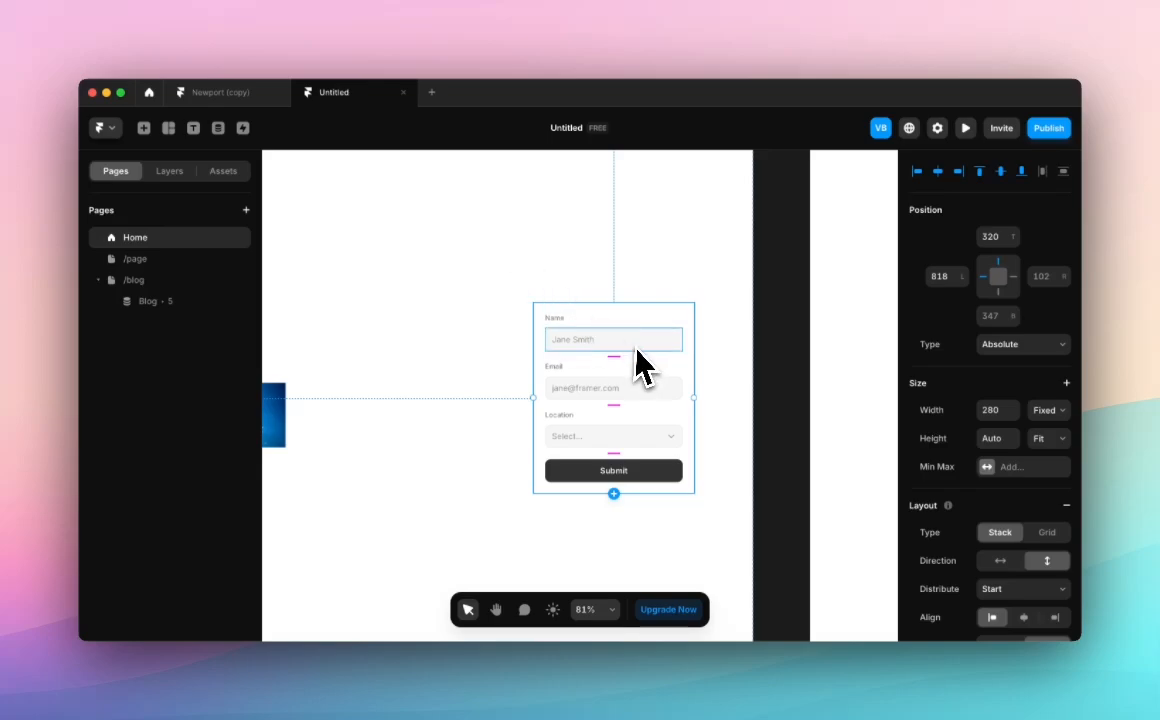
Delete the Name field from the form and view the destinations offered for sending the form's submissions.
{"action": "left_click", "coordinate": [636, 350]}
{"action": "key", "text": "BackSpace"}
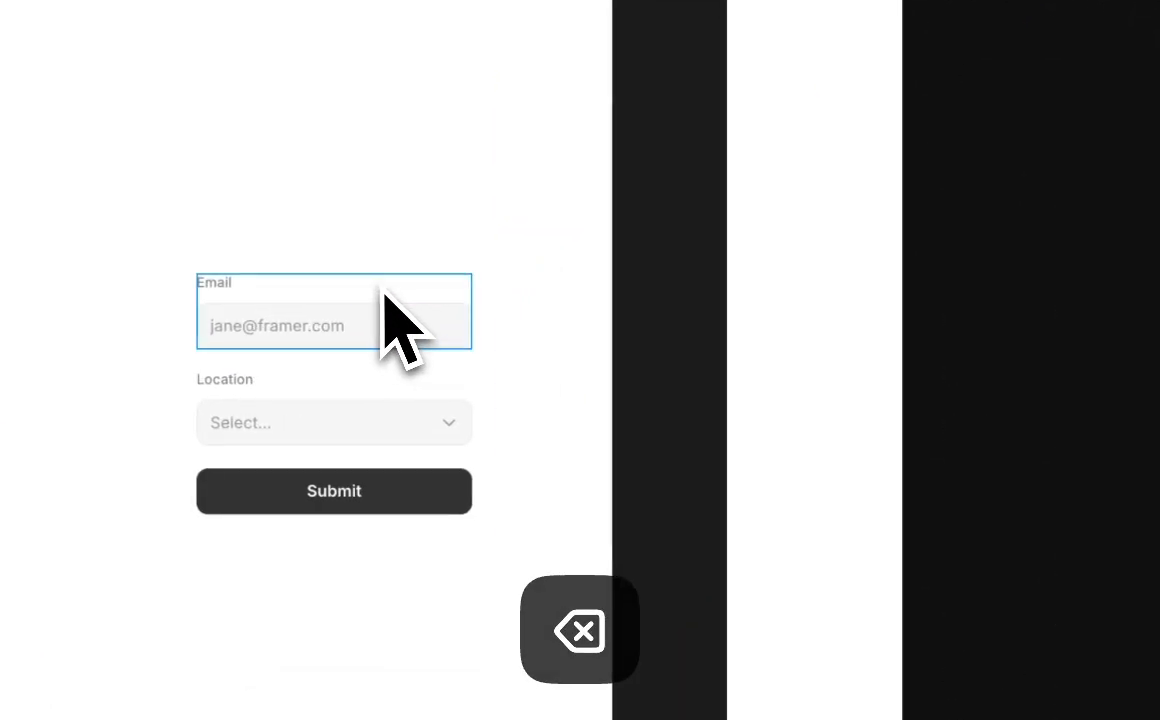
{"action": "left_click", "coordinate": [491, 381]}
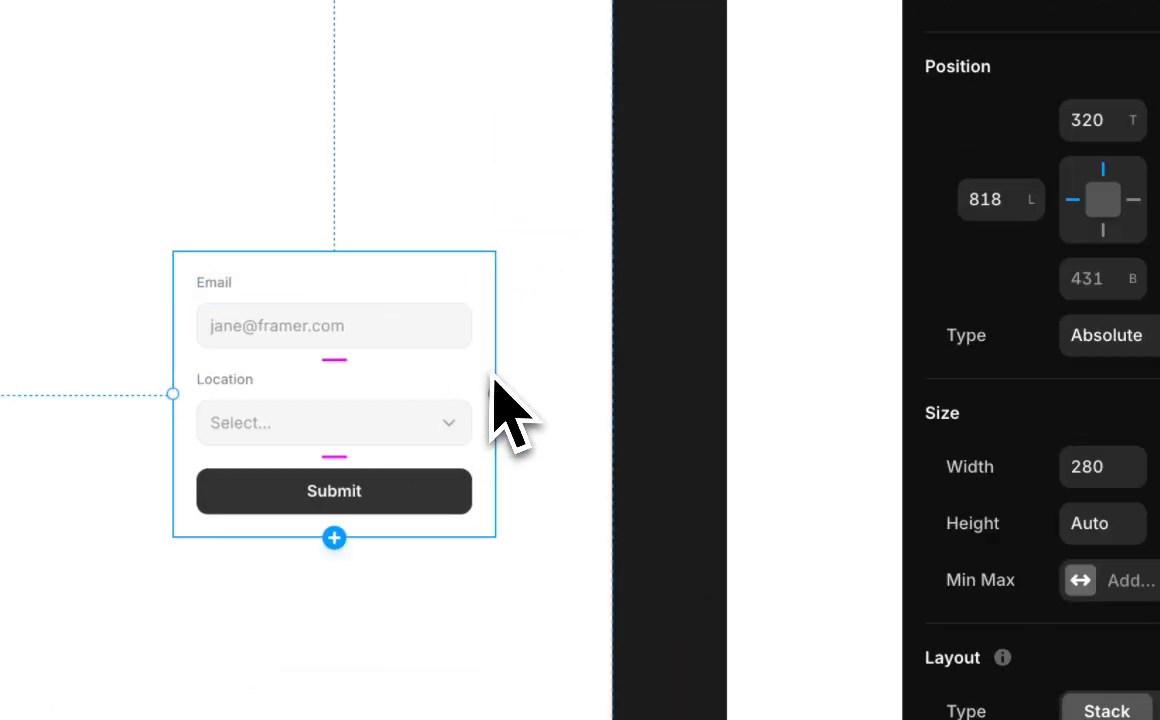
{"action": "scroll", "coordinate": [1050, 510], "scroll_direction": "down", "scroll_amount": 10}
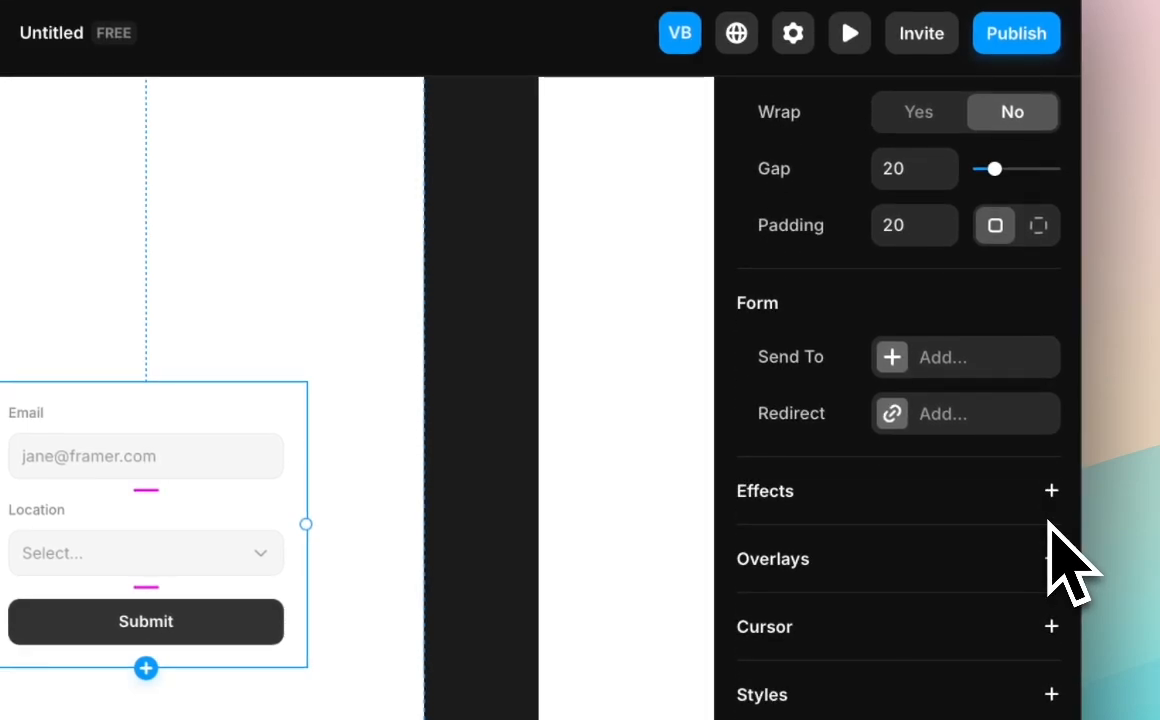
{"action": "scroll", "coordinate": [1050, 540], "scroll_direction": "down", "scroll_amount": 2}
{"action": "left_click", "coordinate": [892, 228]}
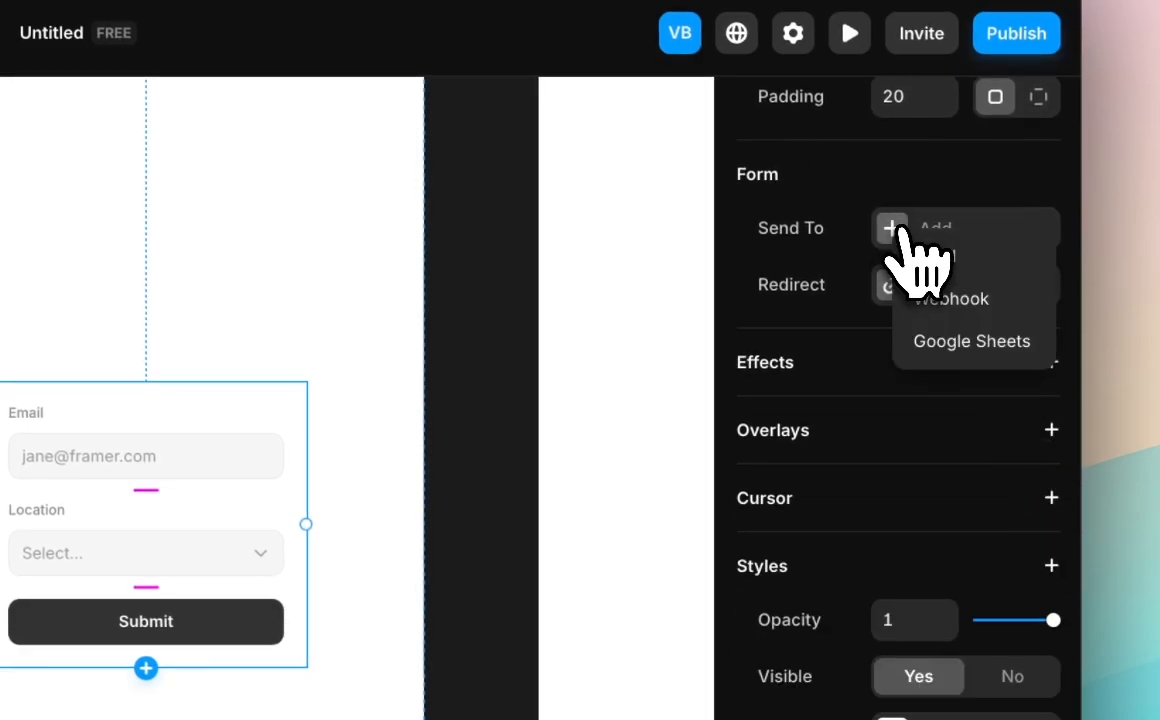
{"action": "left_click", "coordinate": [1013, 192]}
Browse the Forms elements and insert a Feather icon on the canvas beside the desktop breakpoint, at about X -160, Y 415.
{"action": "left_click", "coordinate": [194, 176]}
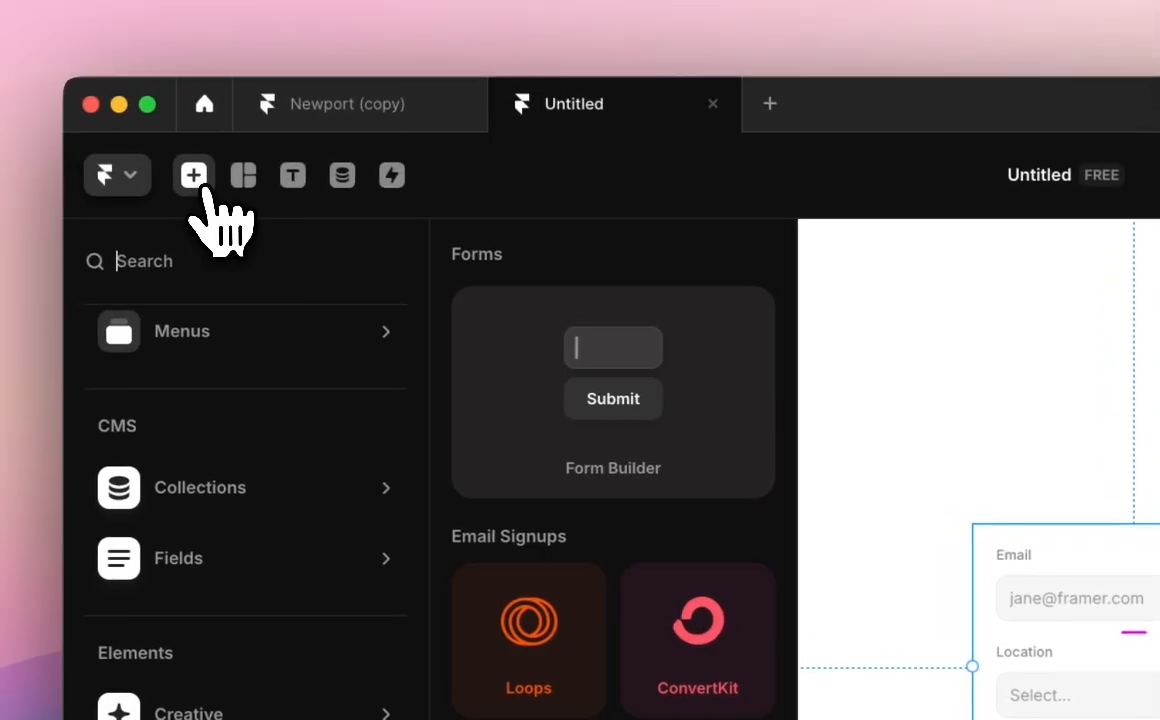
{"action": "mouse_move", "coordinate": [331, 490]}
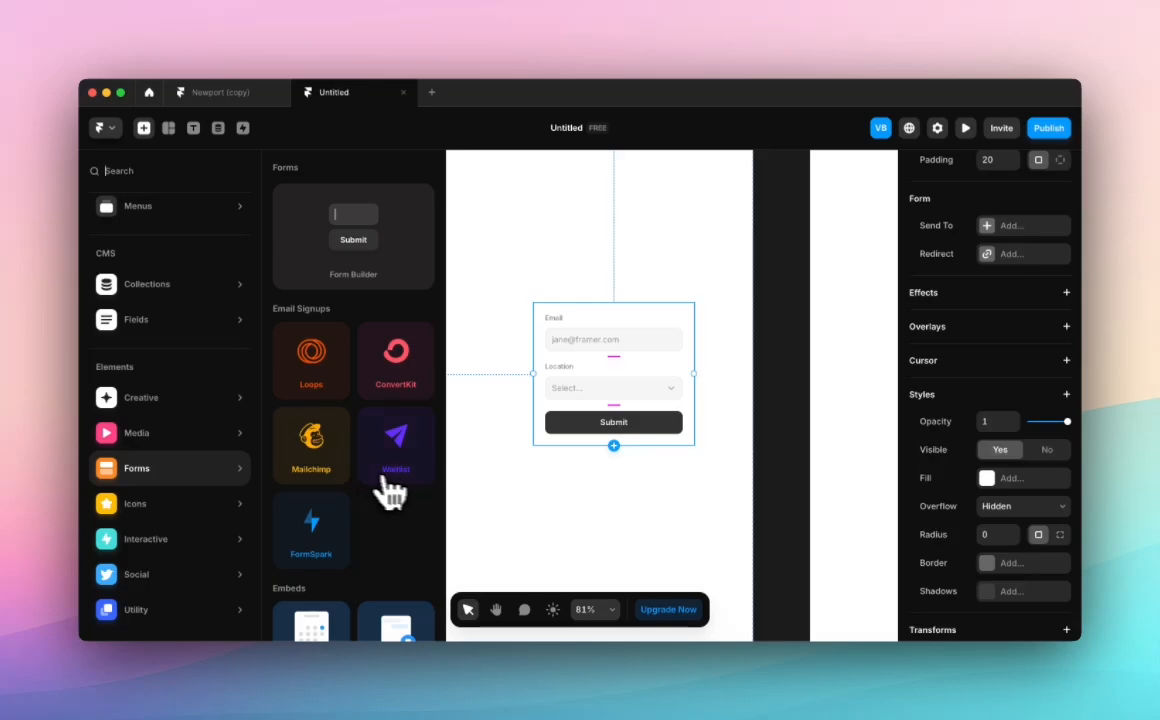
{"action": "scroll", "coordinate": [349, 484], "scroll_direction": "down", "scroll_amount": 1}
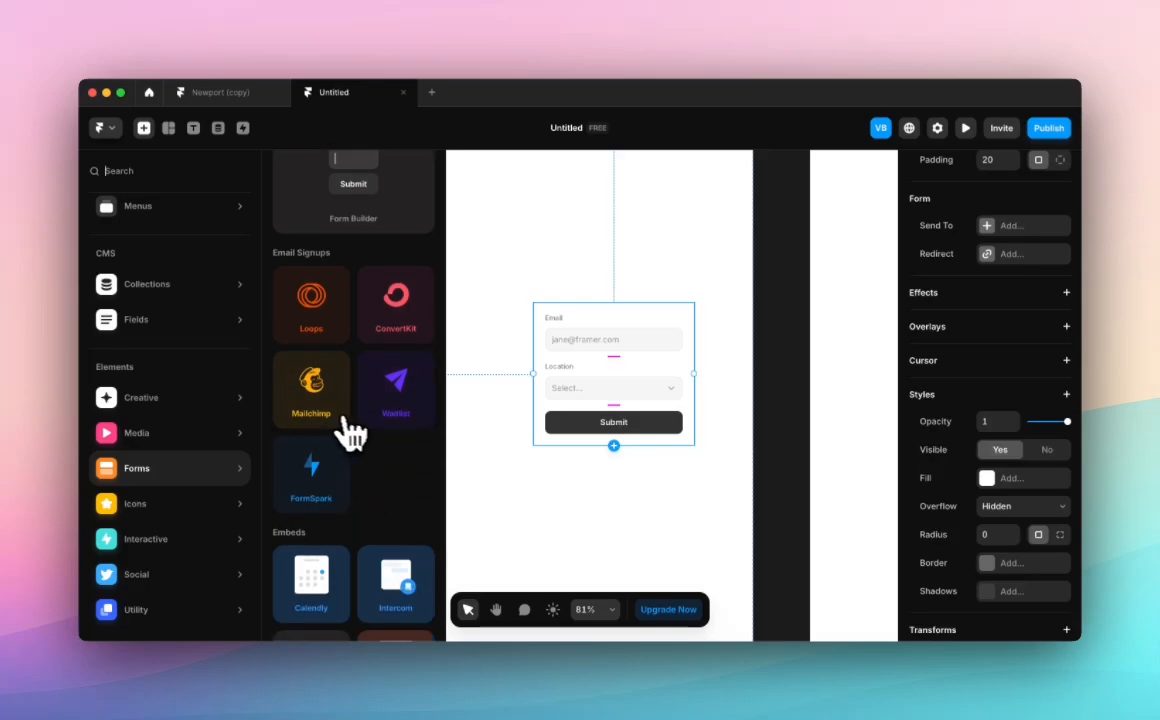
{"action": "scroll", "coordinate": [340, 495], "scroll_direction": "down", "scroll_amount": 2}
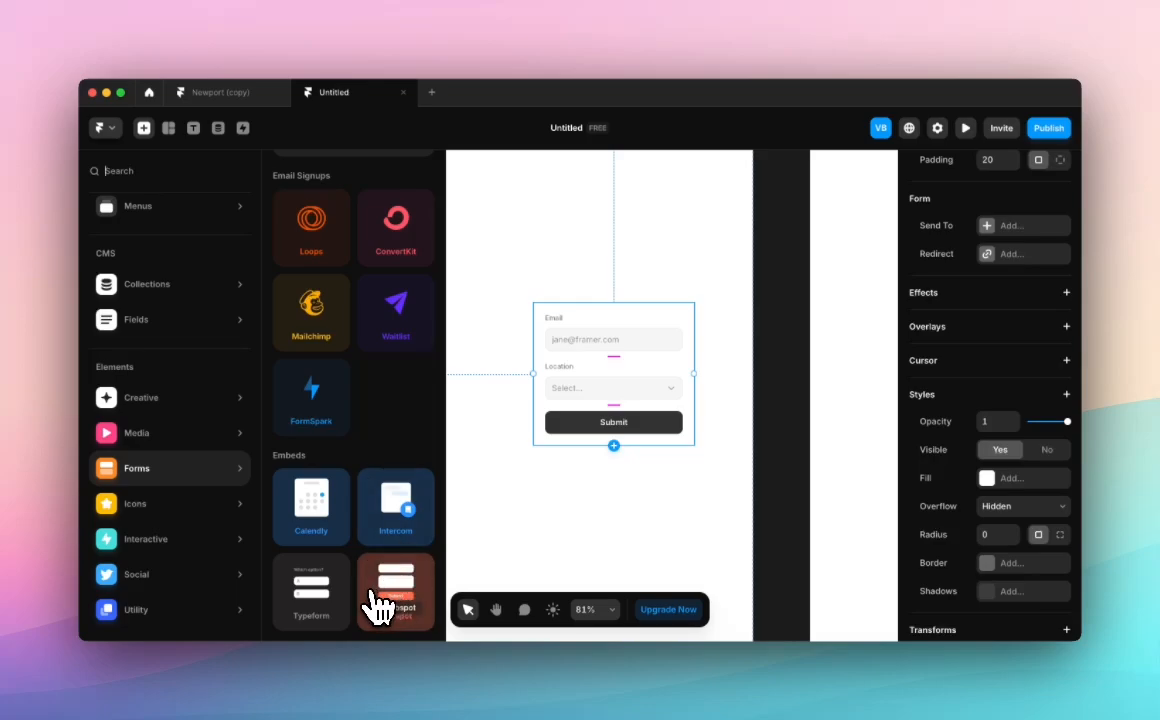
{"action": "mouse_move", "coordinate": [155, 500]}
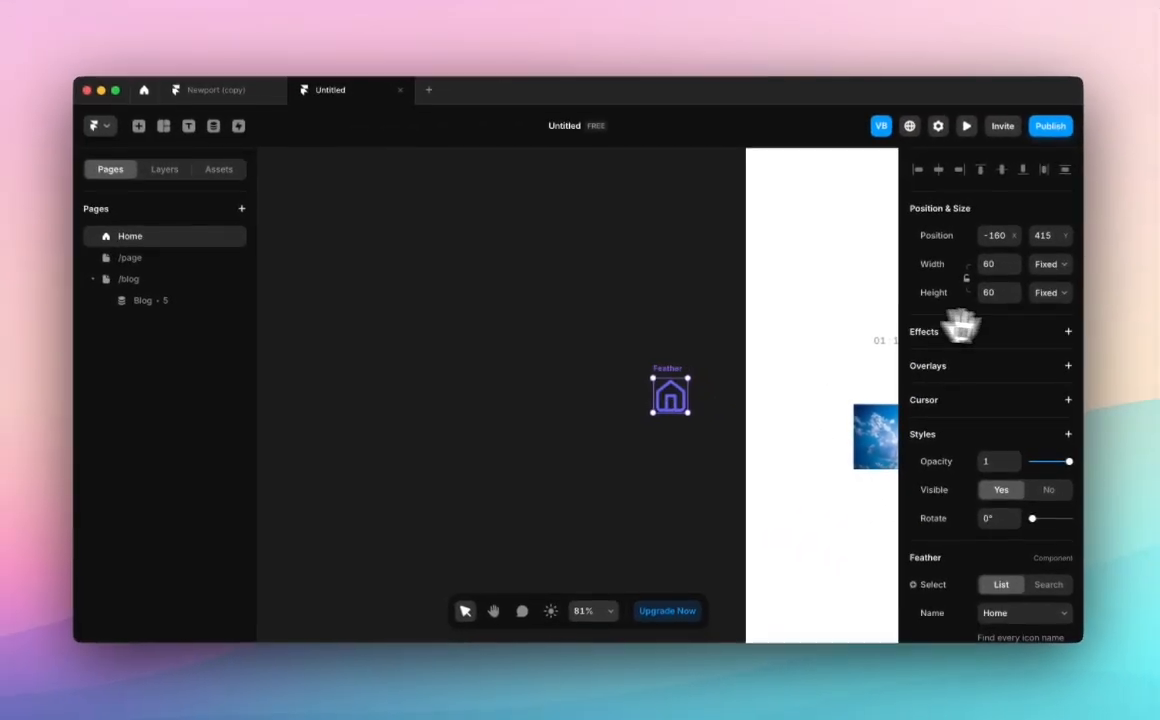
Try the Log-in and Minus-square symbols for the Feather icon and set its name to Phone-call.
{"action": "scroll", "coordinate": [960, 325], "scroll_direction": "down", "scroll_amount": 3}
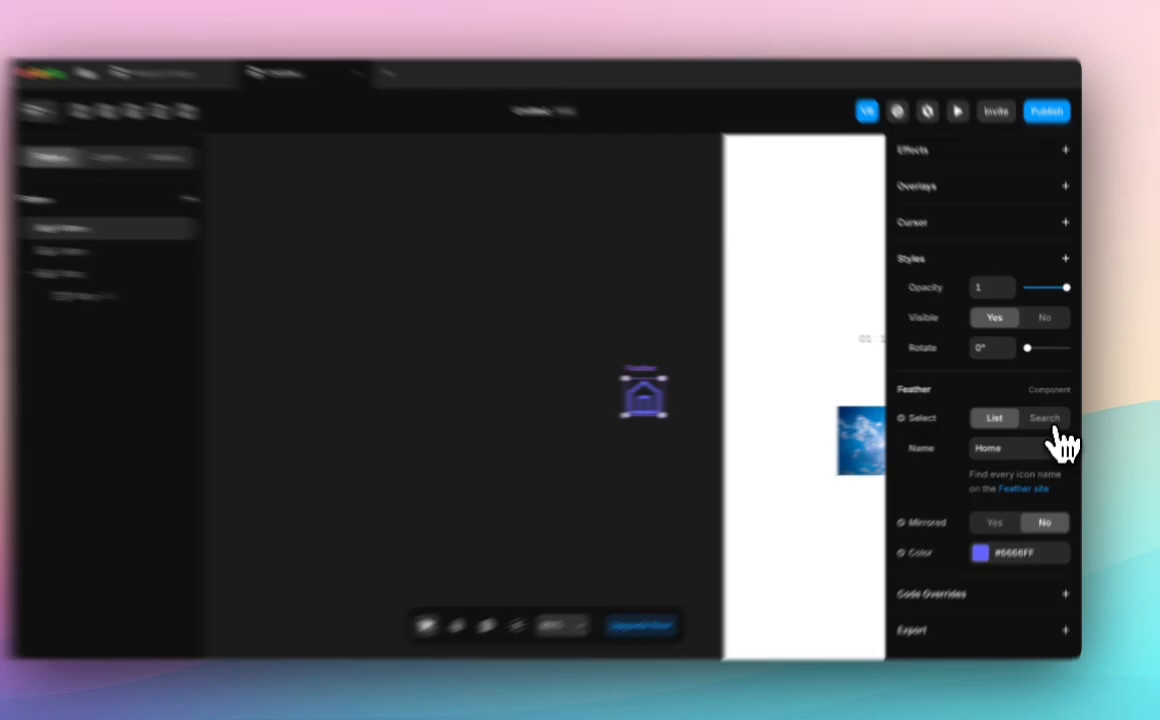
{"action": "left_click", "coordinate": [1040, 443]}
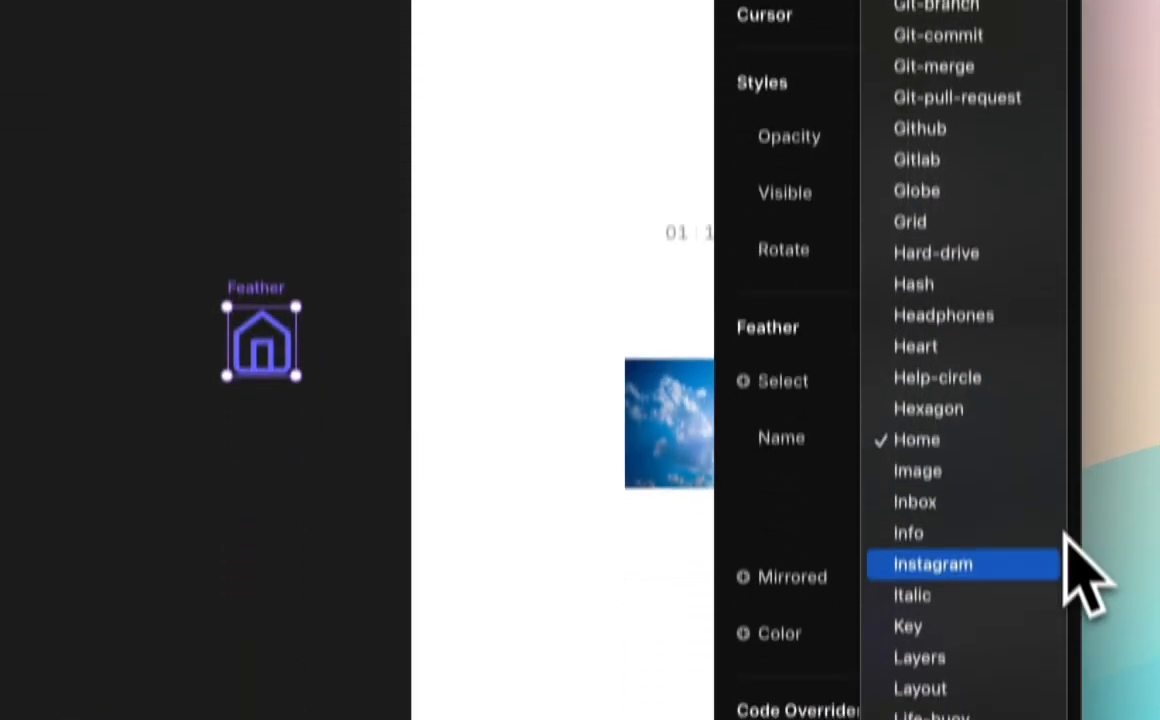
{"action": "scroll", "coordinate": [1052, 505], "scroll_direction": "down", "scroll_amount": 3}
{"action": "scroll", "coordinate": [1050, 550], "scroll_direction": "down", "scroll_amount": 3}
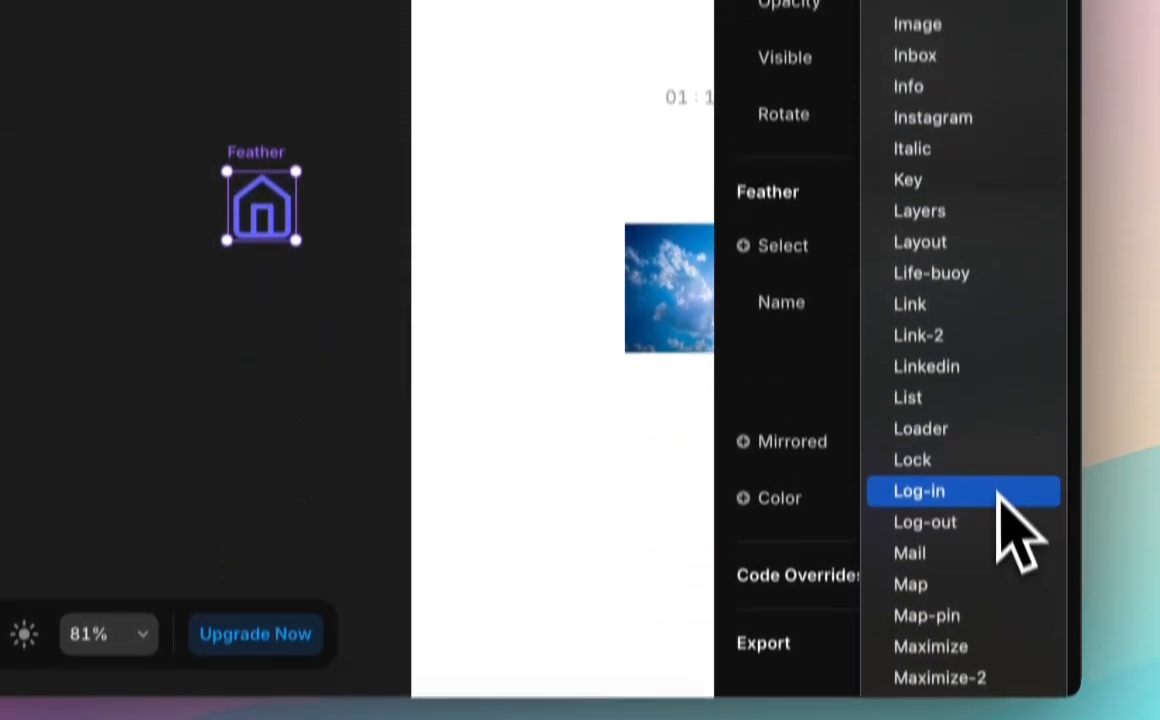
{"action": "left_click", "coordinate": [1005, 570]}
{"action": "left_click", "coordinate": [997, 262]}
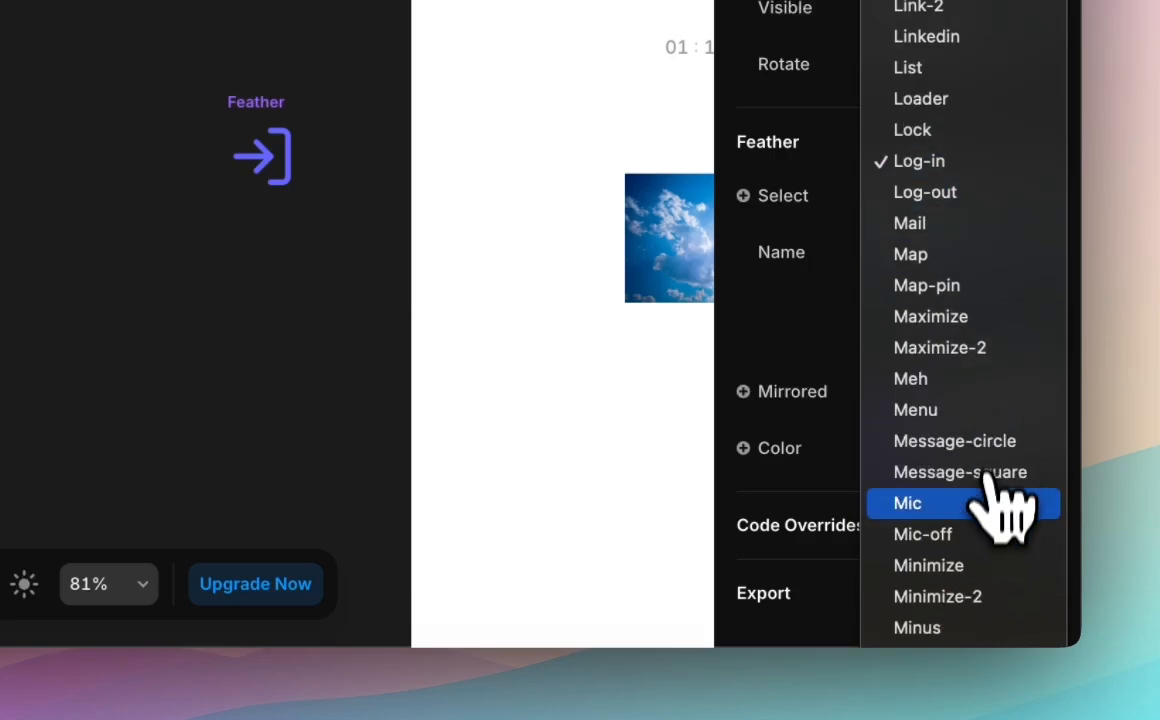
{"action": "left_click", "coordinate": [985, 470]}
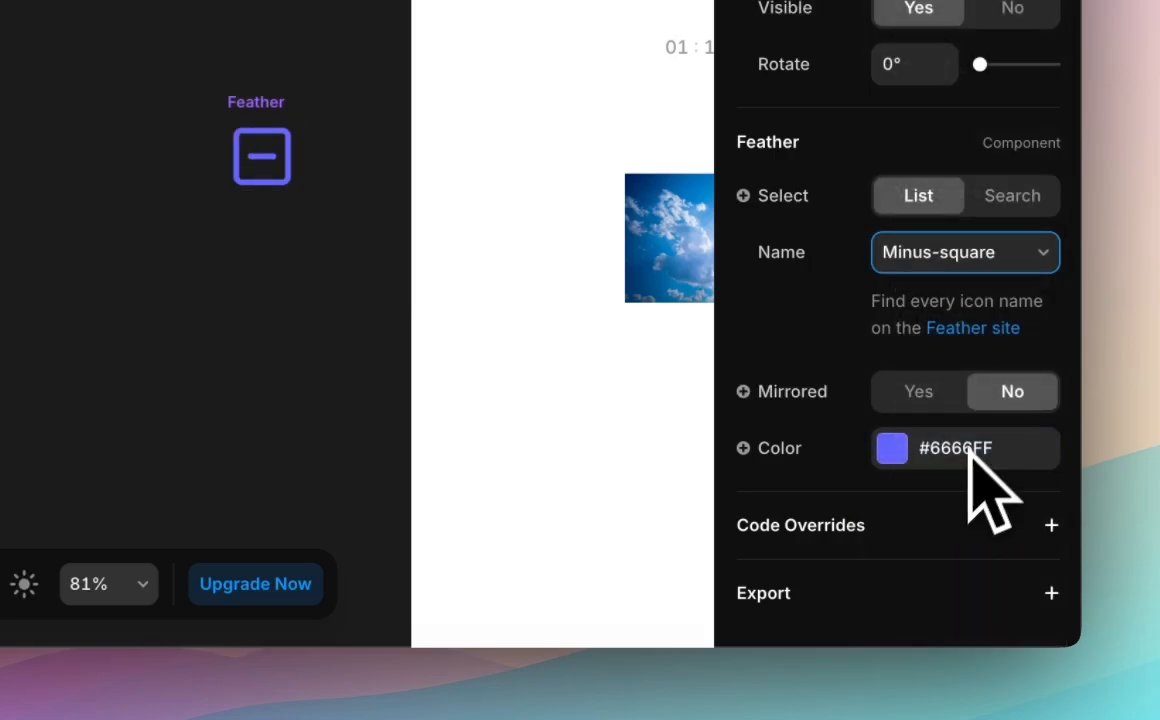
{"action": "left_click", "coordinate": [1040, 262]}
{"action": "left_click", "coordinate": [964, 415]}
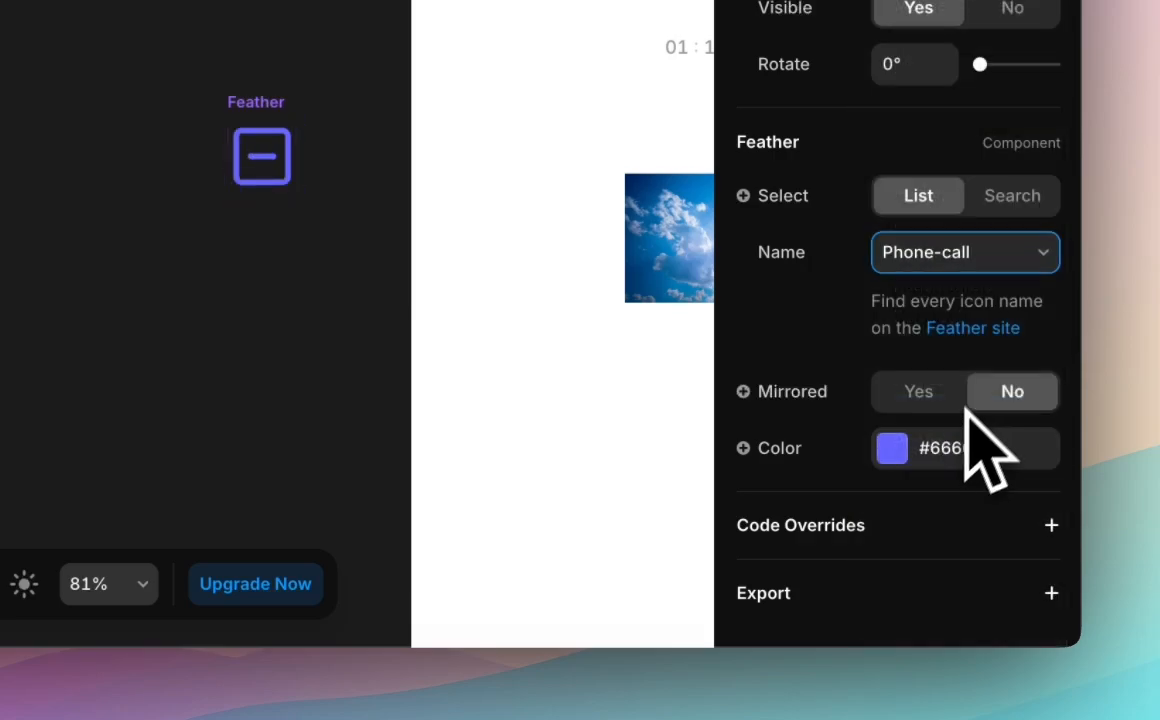
Recolor the Feather phone icon to a saturated pure blue and deselect it.
{"action": "left_click", "coordinate": [905, 455]}
{"action": "left_click_drag", "start_coordinate": [508, 206], "coordinate": [678, 146]}
{"action": "left_click", "coordinate": [465, 175]}
{"action": "left_click", "coordinate": [425, 450]}
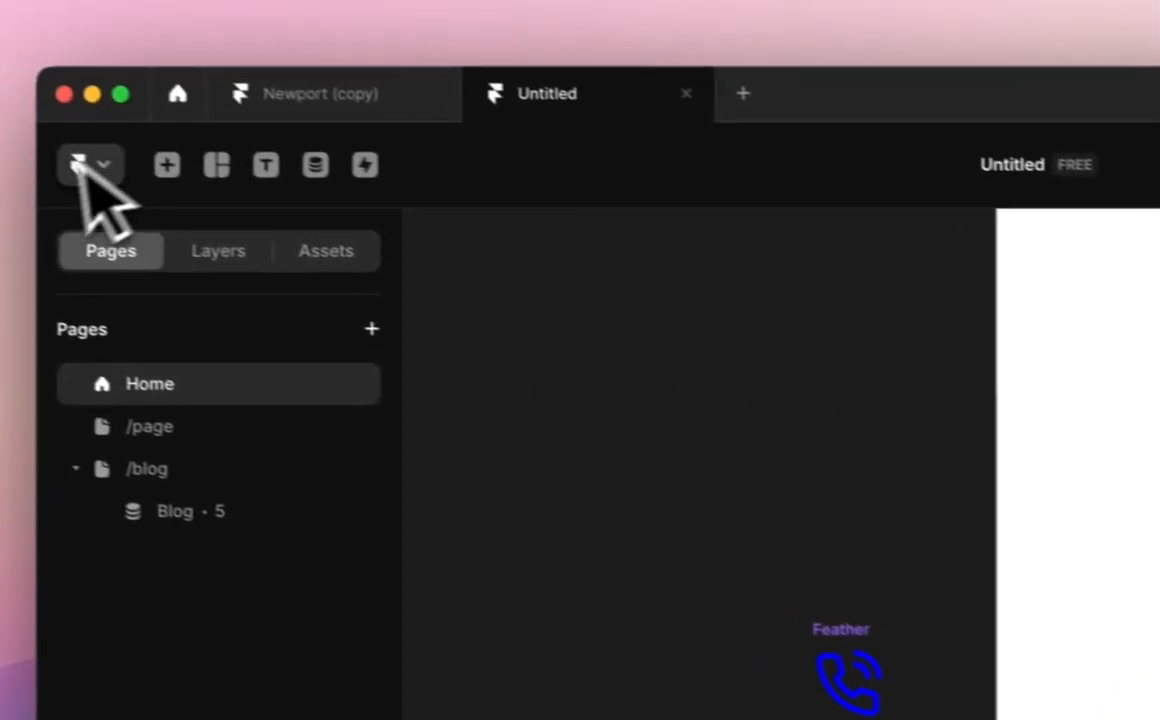
Insert the interactive Search element and place it on the desktop breakpoint, 40 from the left and 196 from the top.
{"action": "left_click", "coordinate": [168, 164]}
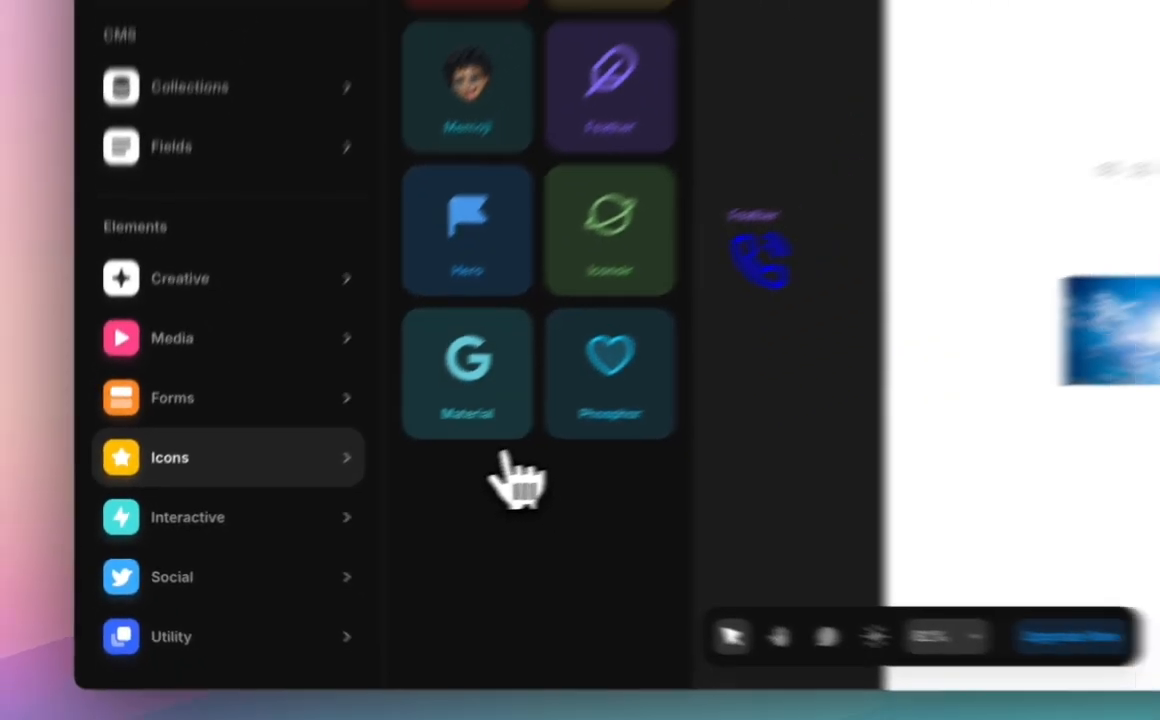
{"action": "mouse_move", "coordinate": [251, 603]}
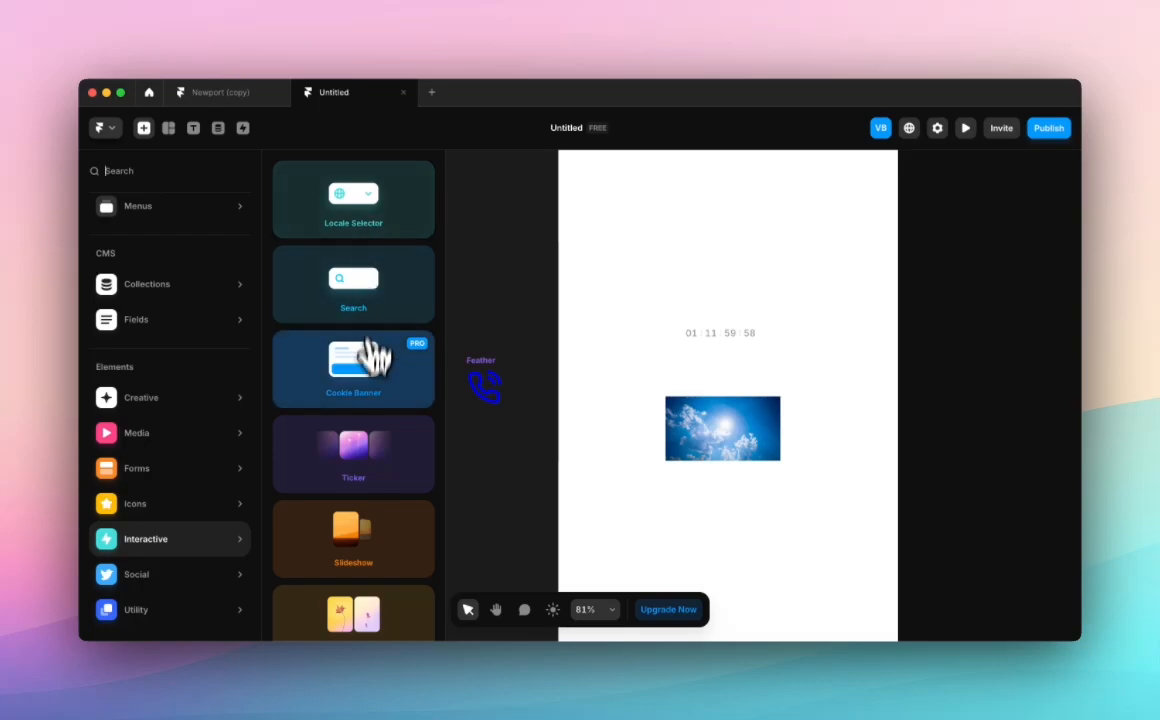
{"action": "scroll", "coordinate": [370, 390], "scroll_direction": "down", "scroll_amount": 1}
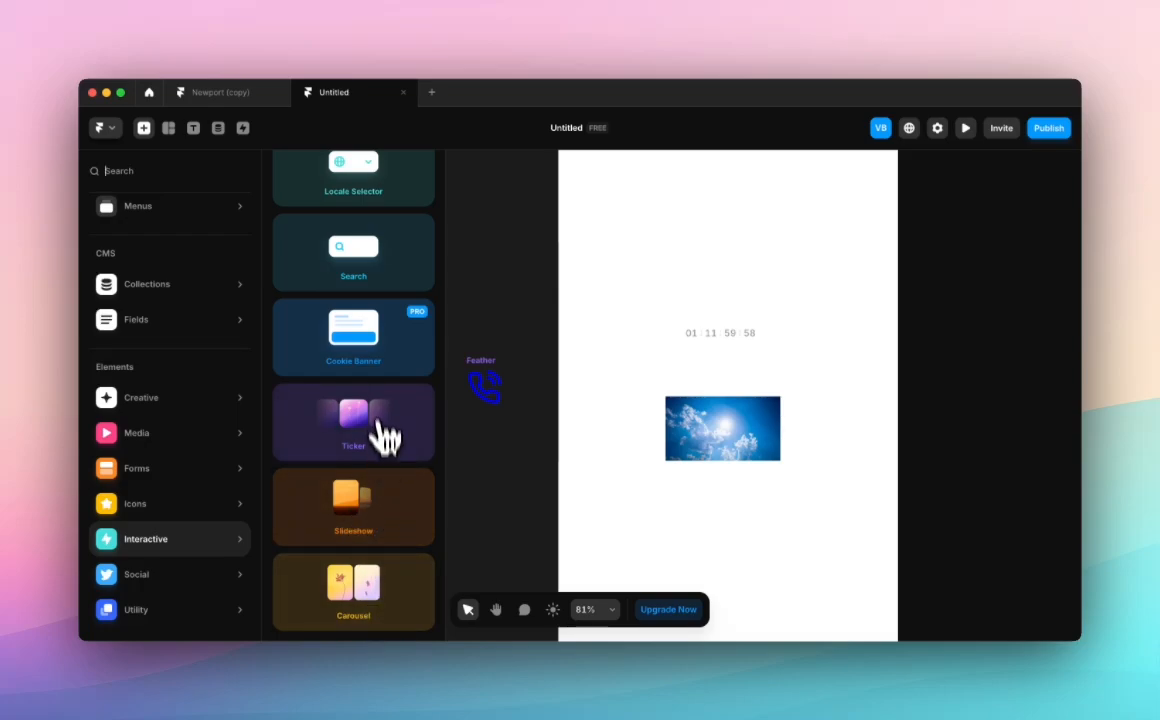
{"action": "scroll", "coordinate": [384, 420], "scroll_direction": "up", "scroll_amount": 1}
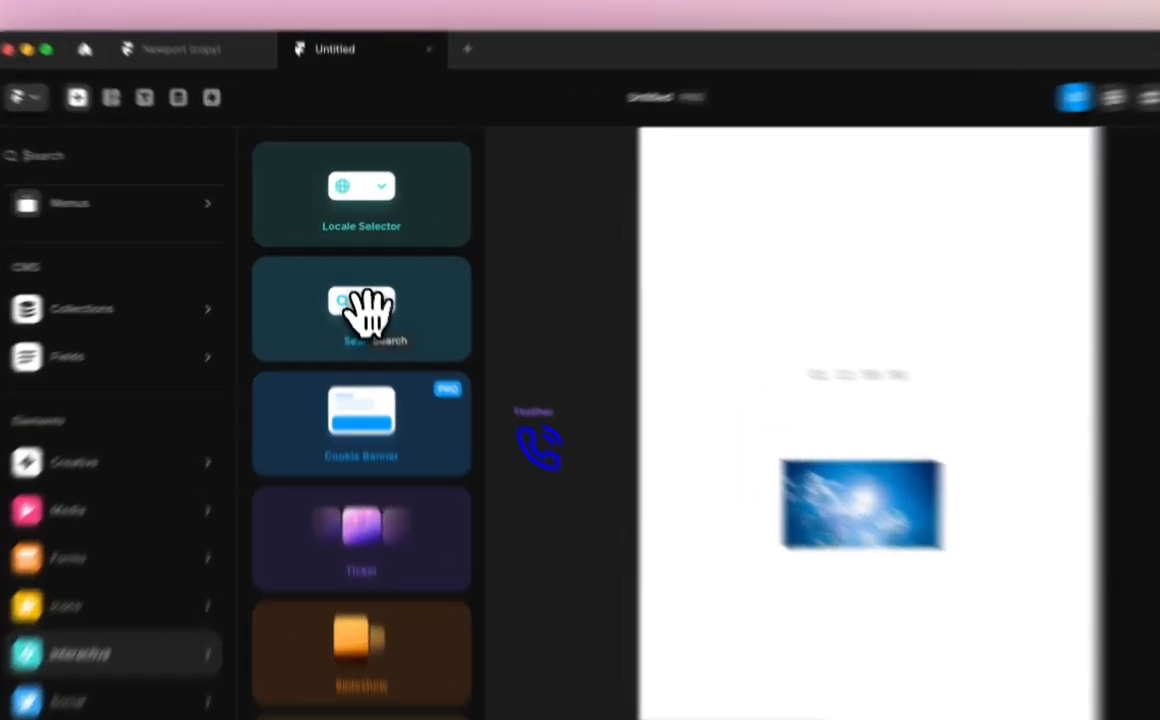
{"action": "left_click", "coordinate": [359, 286]}
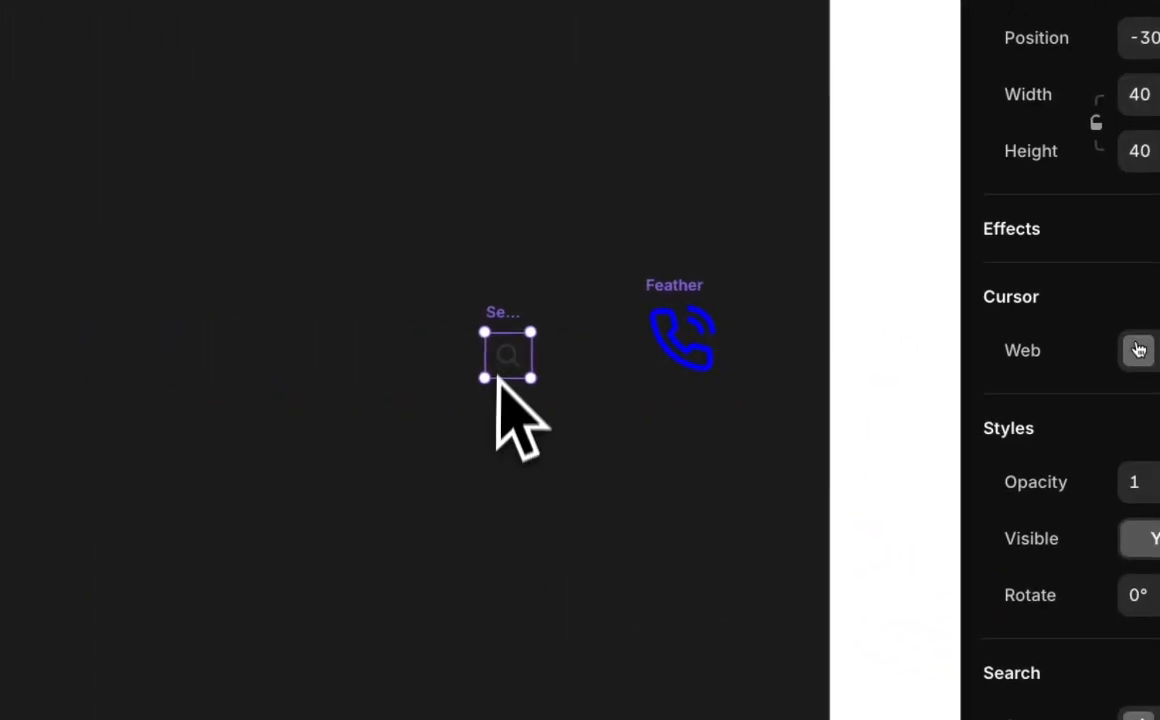
{"action": "left_click_drag", "start_coordinate": [504, 326], "coordinate": [407, 167]}
{"action": "scroll", "coordinate": [615, 218], "scroll_direction": "right", "scroll_amount": 5}
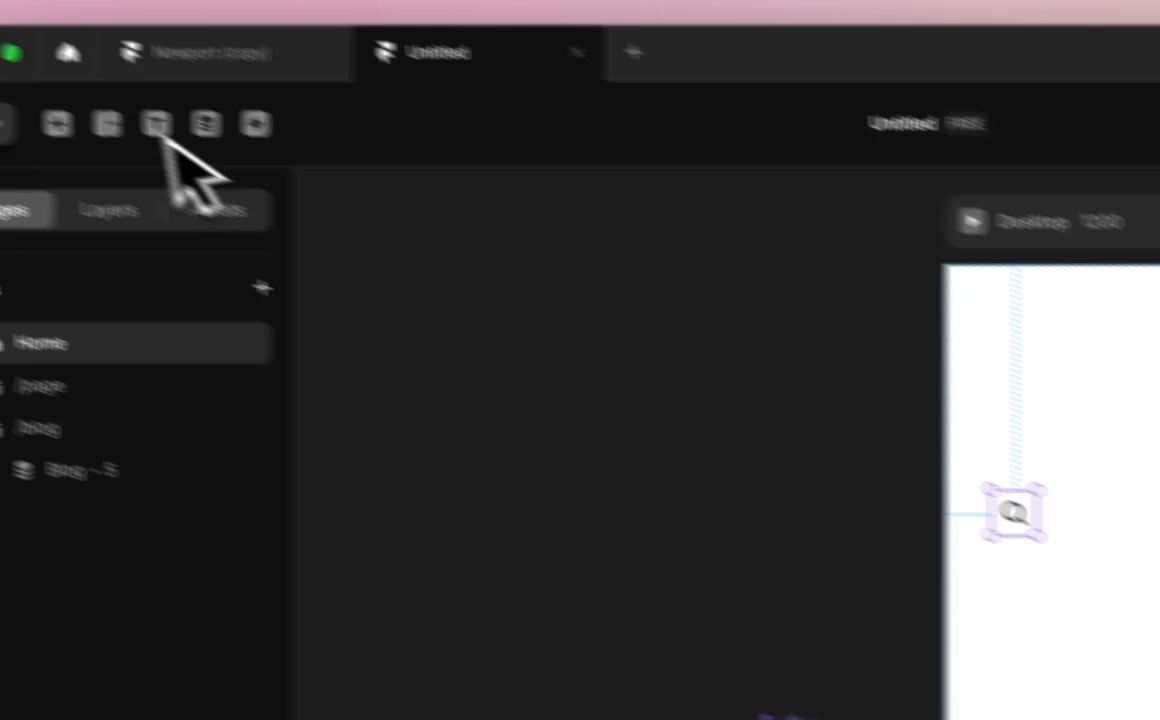
Browse the Social and Utility elements and insert an Embed on the canvas beside the desktop breakpoint, at about X -860, Y 16.
{"action": "left_click", "coordinate": [57, 124]}
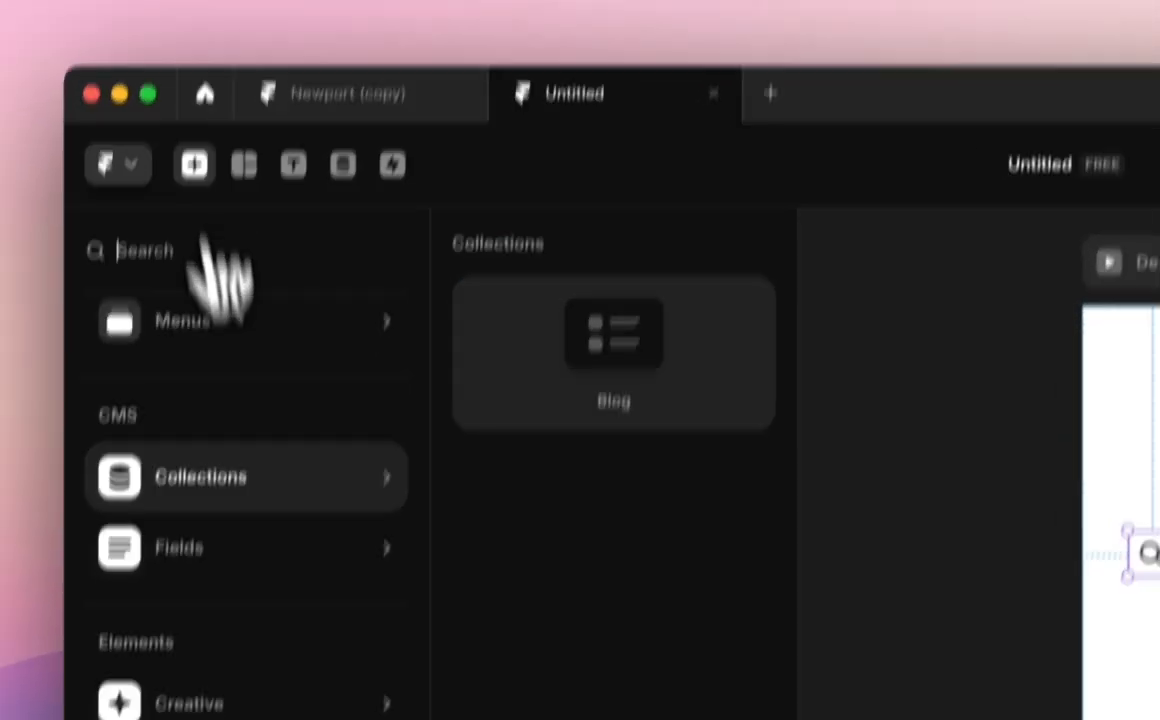
{"action": "mouse_move", "coordinate": [212, 562]}
{"action": "mouse_move", "coordinate": [264, 716]}
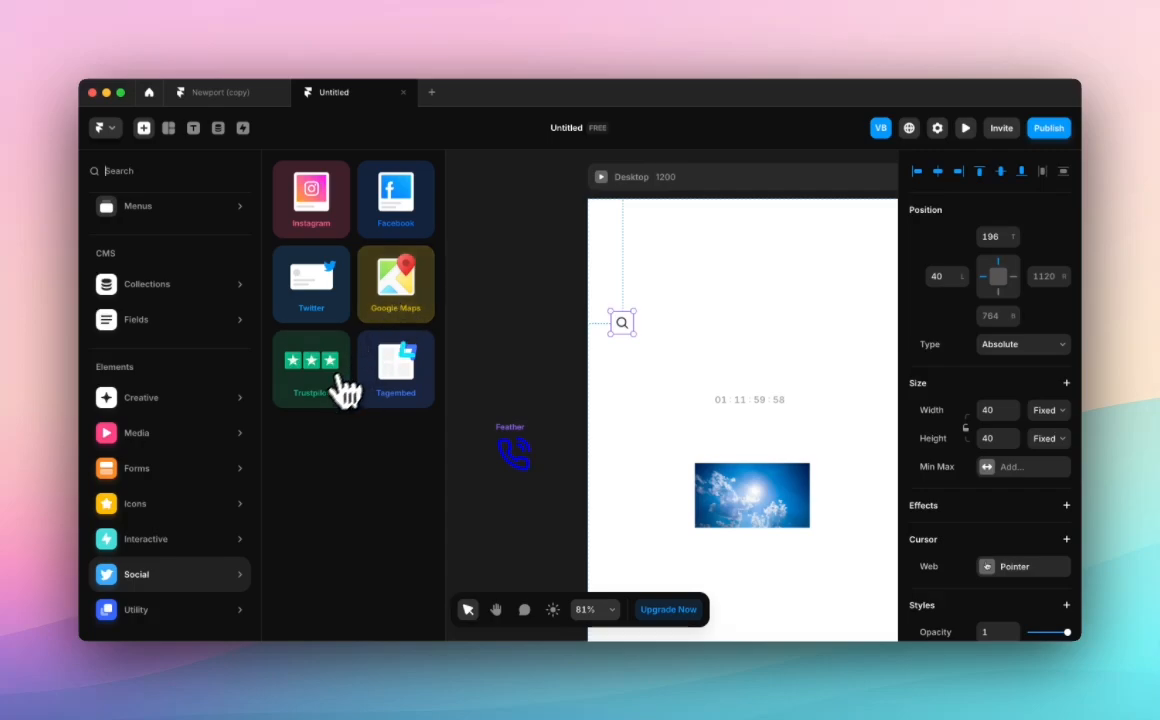
{"action": "mouse_move", "coordinate": [135, 610]}
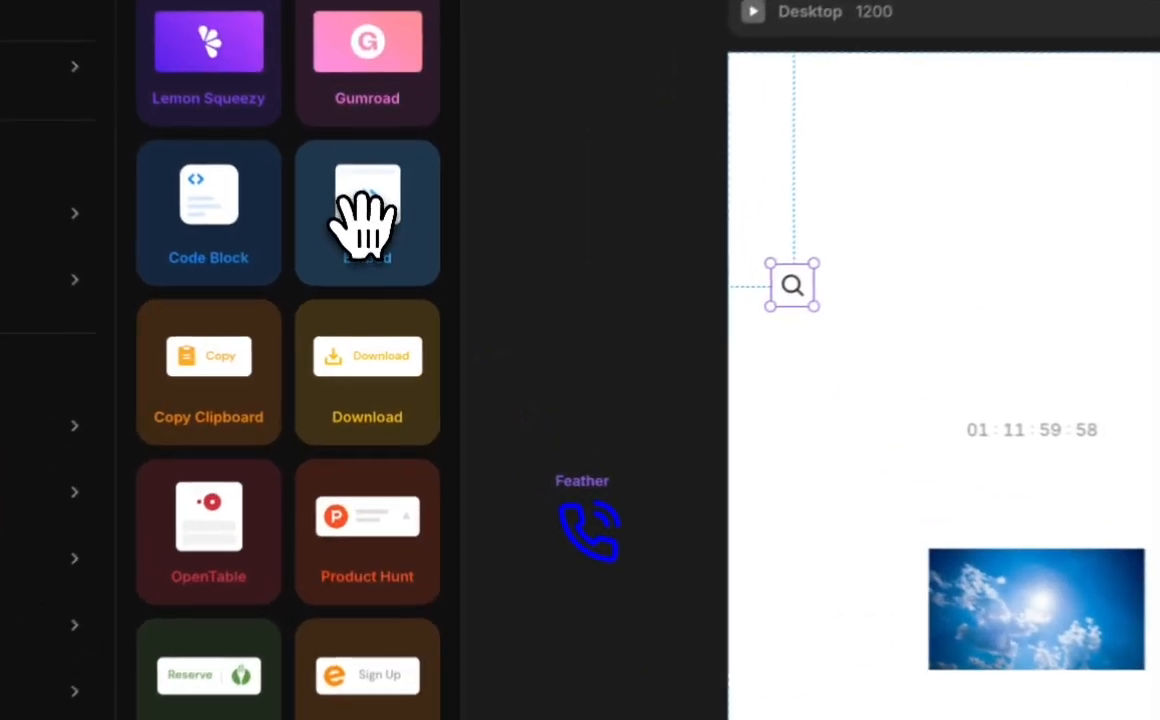
{"action": "left_click_drag", "start_coordinate": [390, 290], "coordinate": [560, 350]}
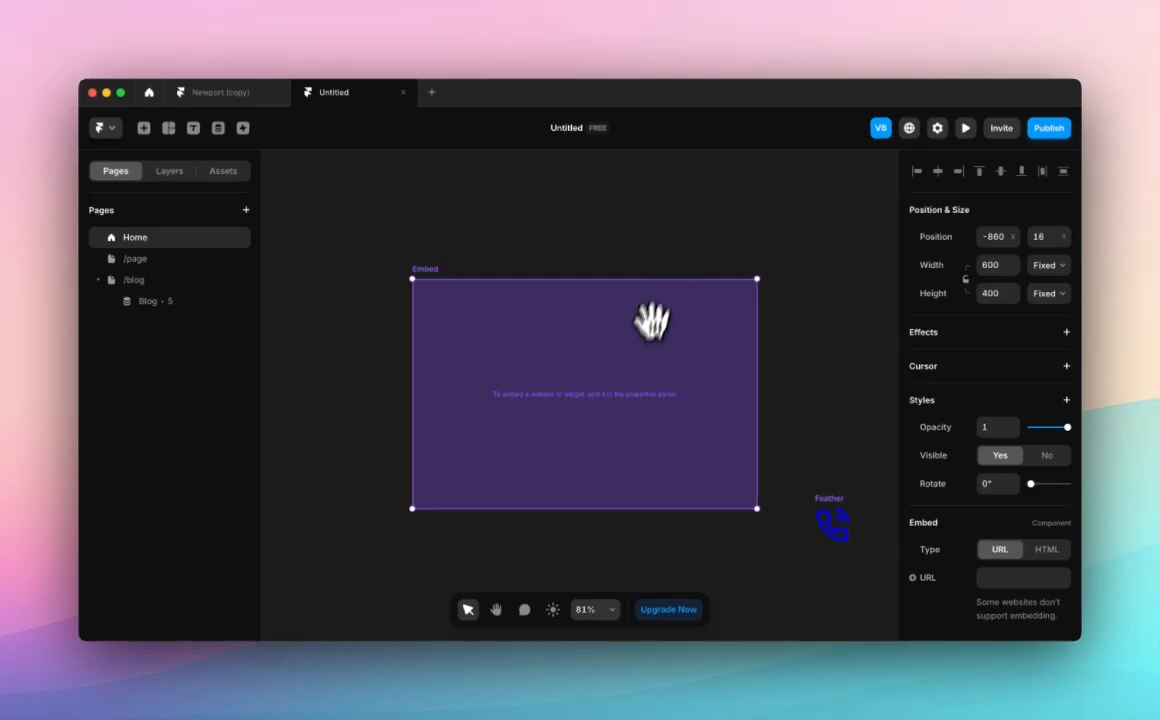
Examine the embed's HTML type option and return its type to URL.
{"action": "scroll", "coordinate": [1050, 323], "scroll_direction": "down", "scroll_amount": 2}
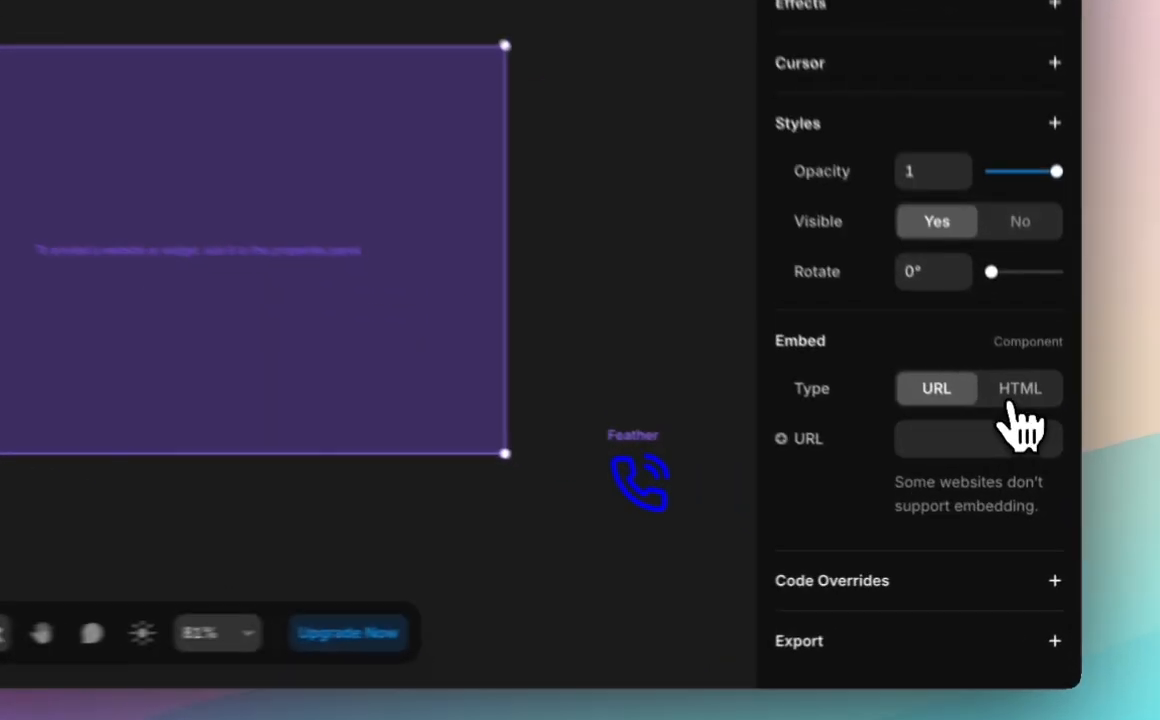
{"action": "left_click", "coordinate": [1042, 472]}
{"action": "left_click", "coordinate": [1000, 473]}
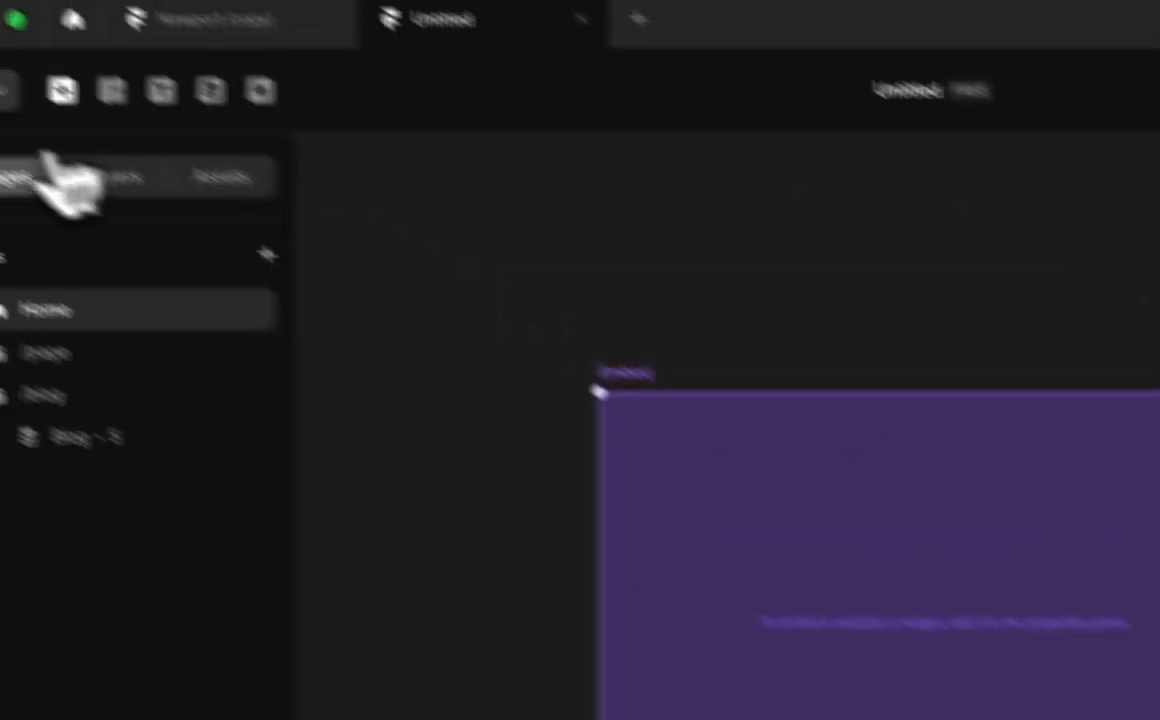
Browse the remaining insertable Utility elements down to the end of the list.
{"action": "left_click", "coordinate": [57, 86]}
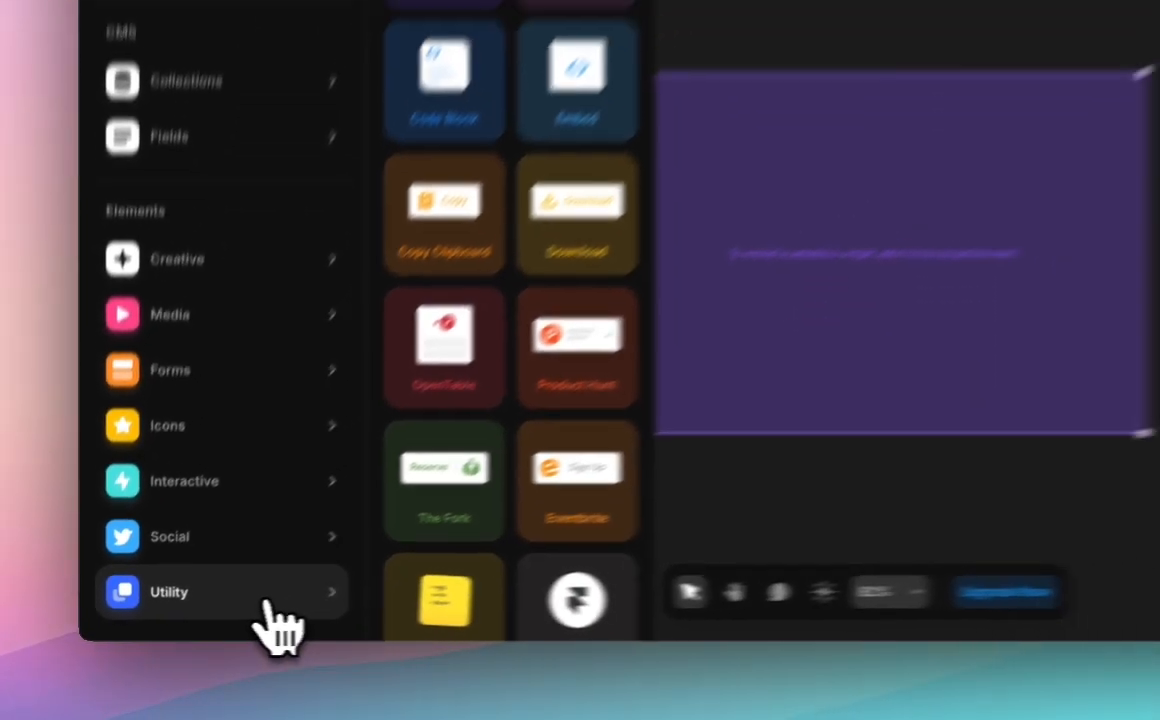
{"action": "scroll", "coordinate": [505, 530], "scroll_direction": "down", "scroll_amount": 2}
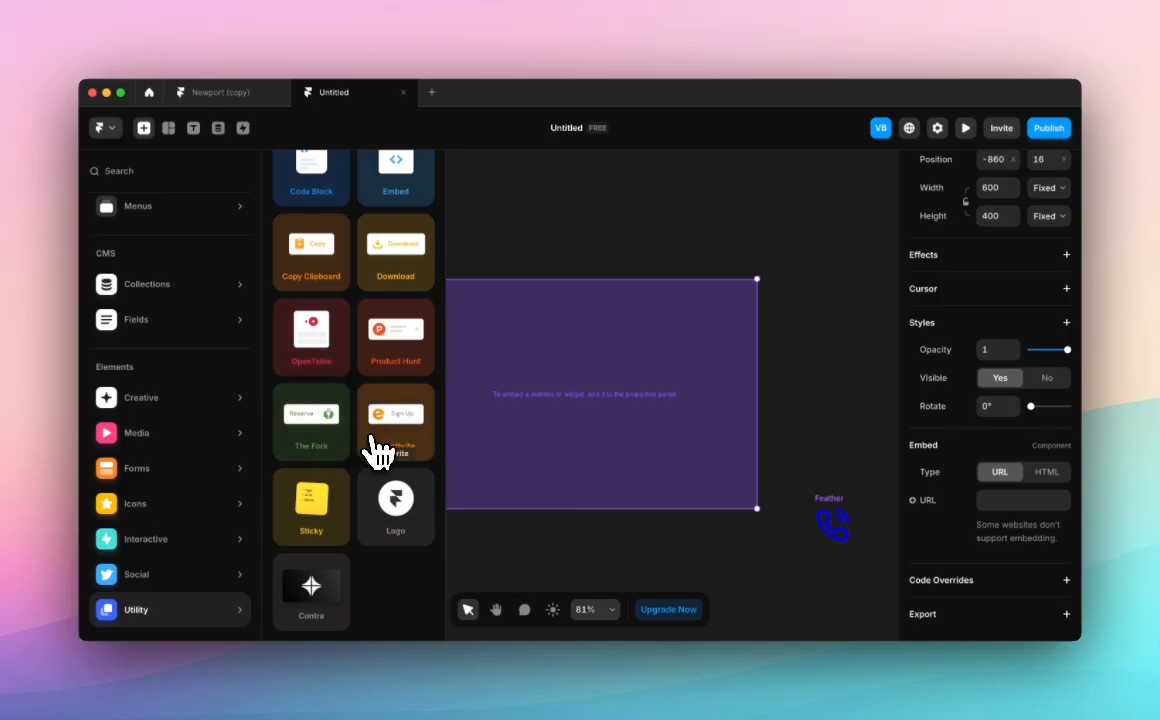
Browse the Utility and Creative elements again, close the element library and return to the desktop breakpoint.
{"action": "scroll", "coordinate": [380, 360], "scroll_direction": "up", "scroll_amount": 3}
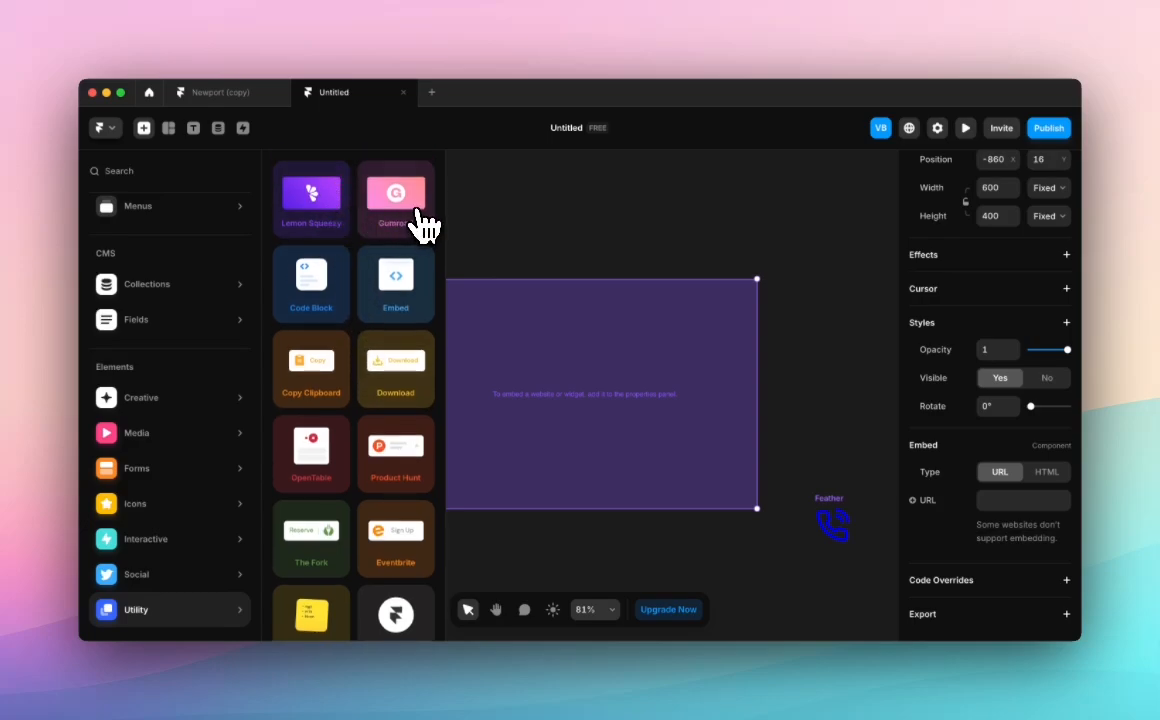
{"action": "scroll", "coordinate": [383, 427], "scroll_direction": "down", "scroll_amount": 2}
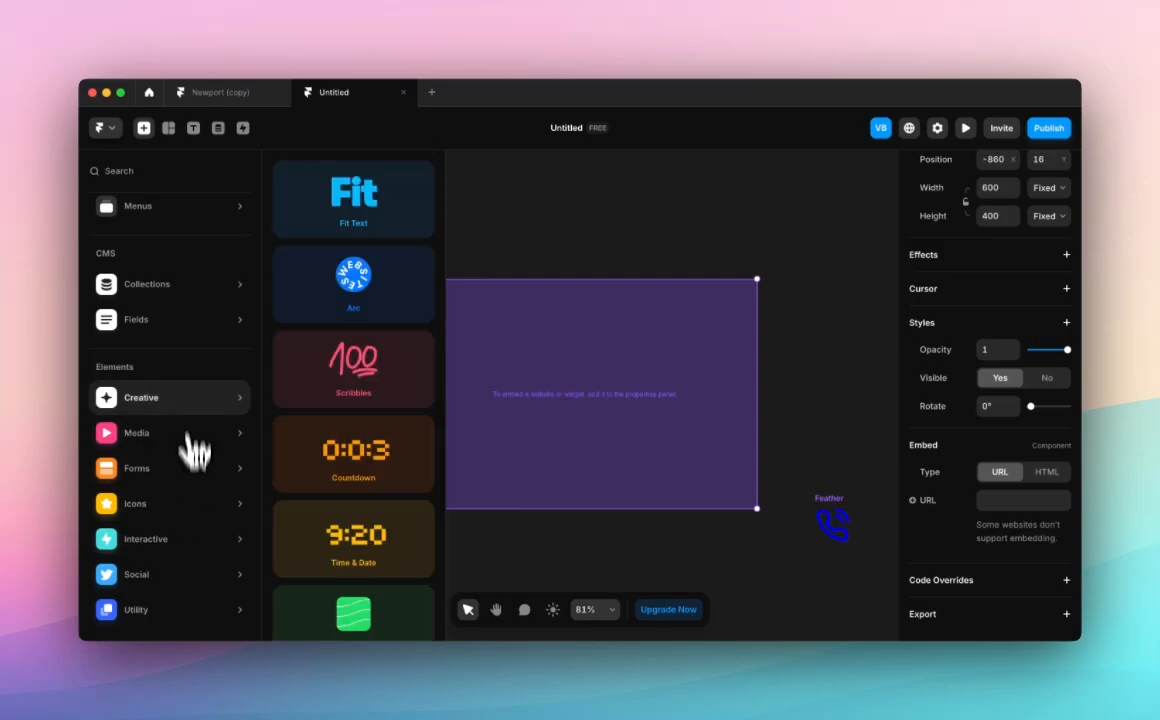
{"action": "left_click", "coordinate": [578, 224]}
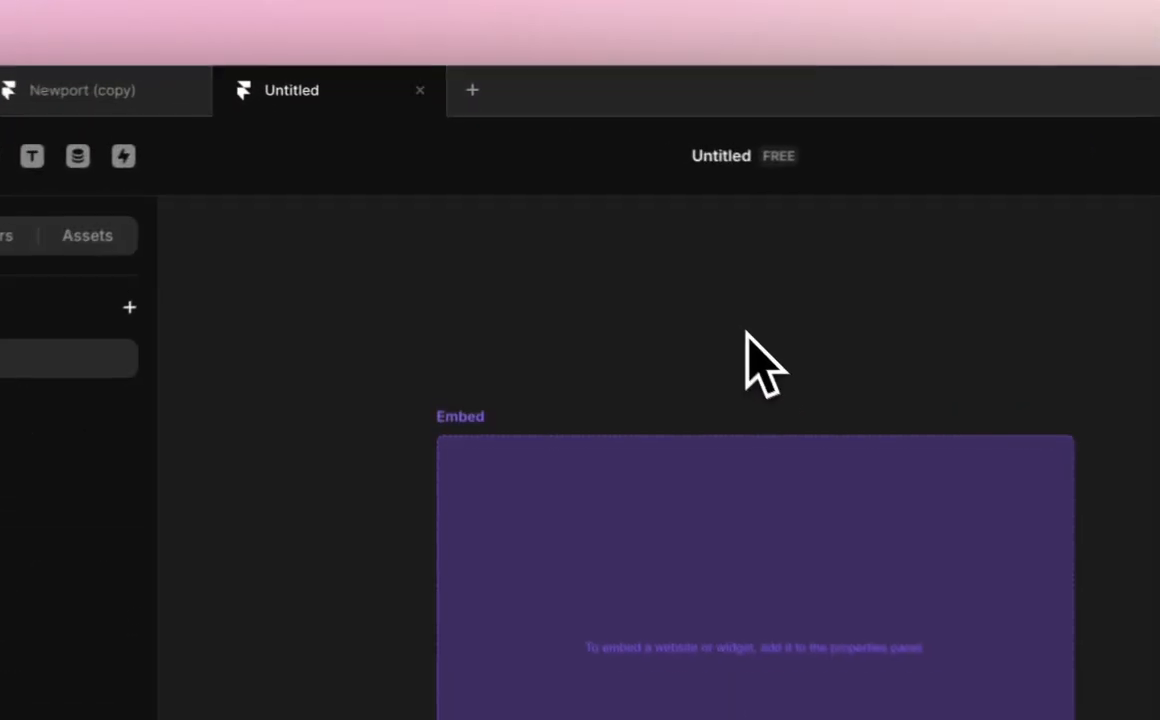
{"action": "scroll", "coordinate": [580, 222], "scroll_direction": "down", "scroll_amount": 4}
{"action": "scroll", "coordinate": [580, 222], "scroll_direction": "right", "scroll_amount": 3}
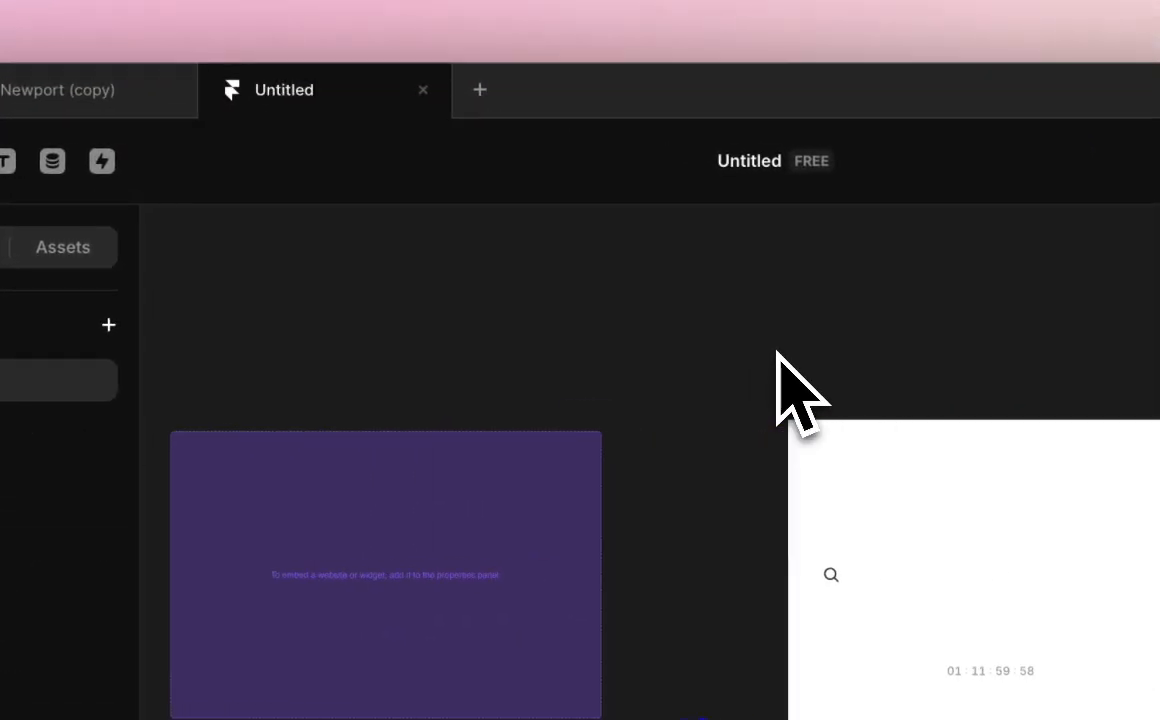
{"action": "scroll", "coordinate": [777, 394], "scroll_direction": "right", "scroll_amount": 3}
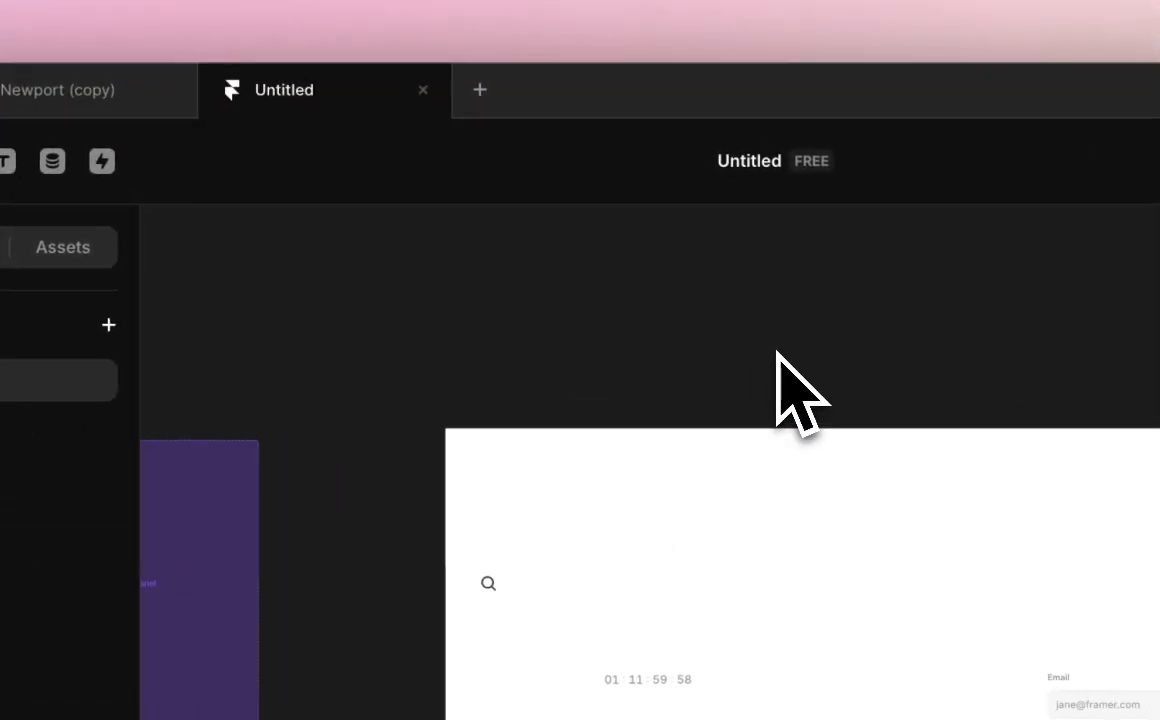
Look at the layout insertion options, switch to the Newport (copy) project and select the hero section's content stack.
{"action": "left_click", "coordinate": [259, 185]}
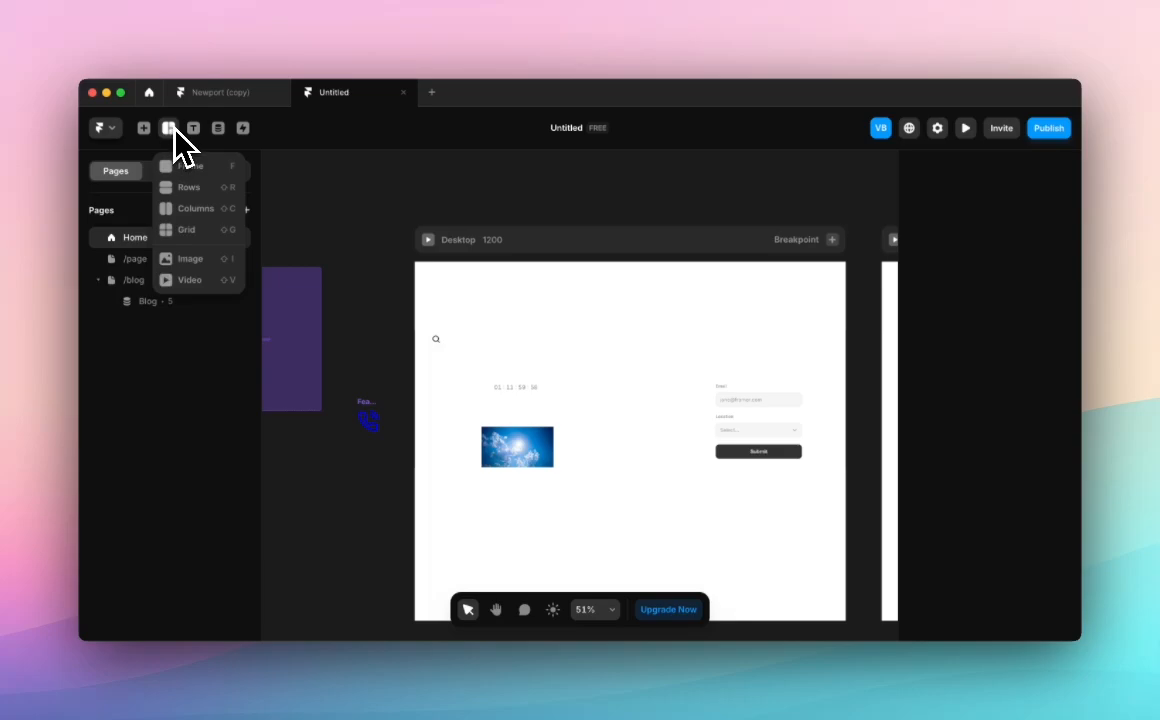
{"action": "left_click", "coordinate": [220, 93]}
{"action": "scroll", "coordinate": [666, 478], "scroll_direction": "left", "scroll_amount": 5}
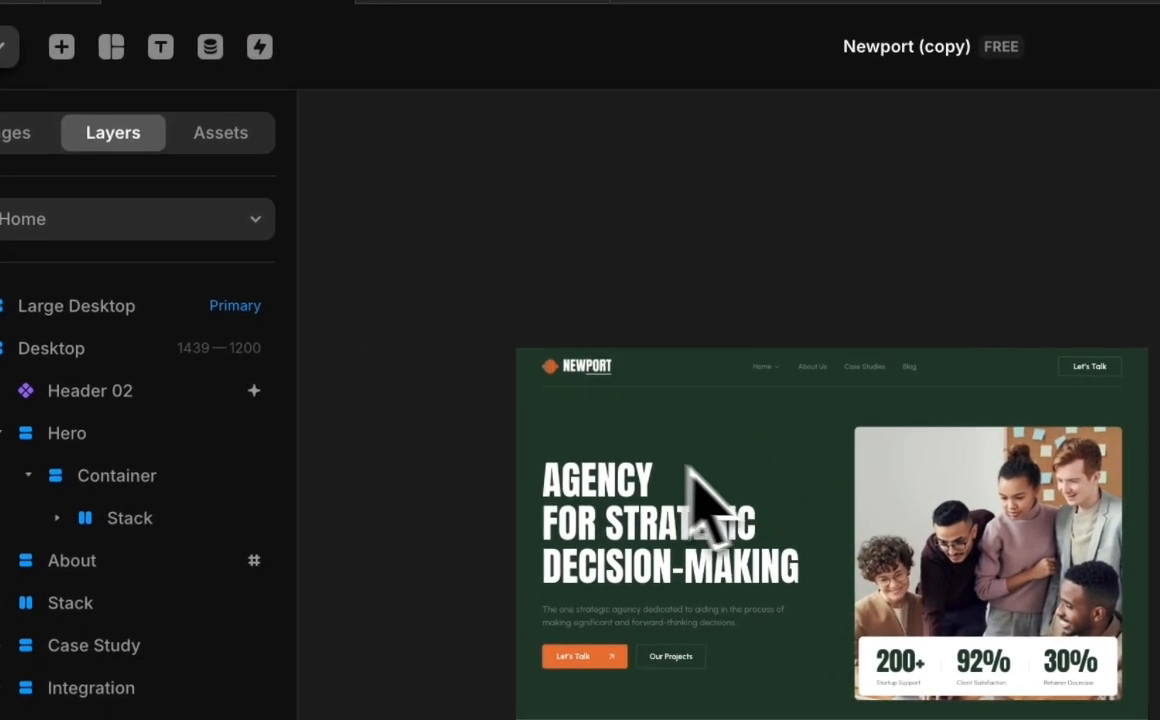
{"action": "left_click", "coordinate": [771, 457]}
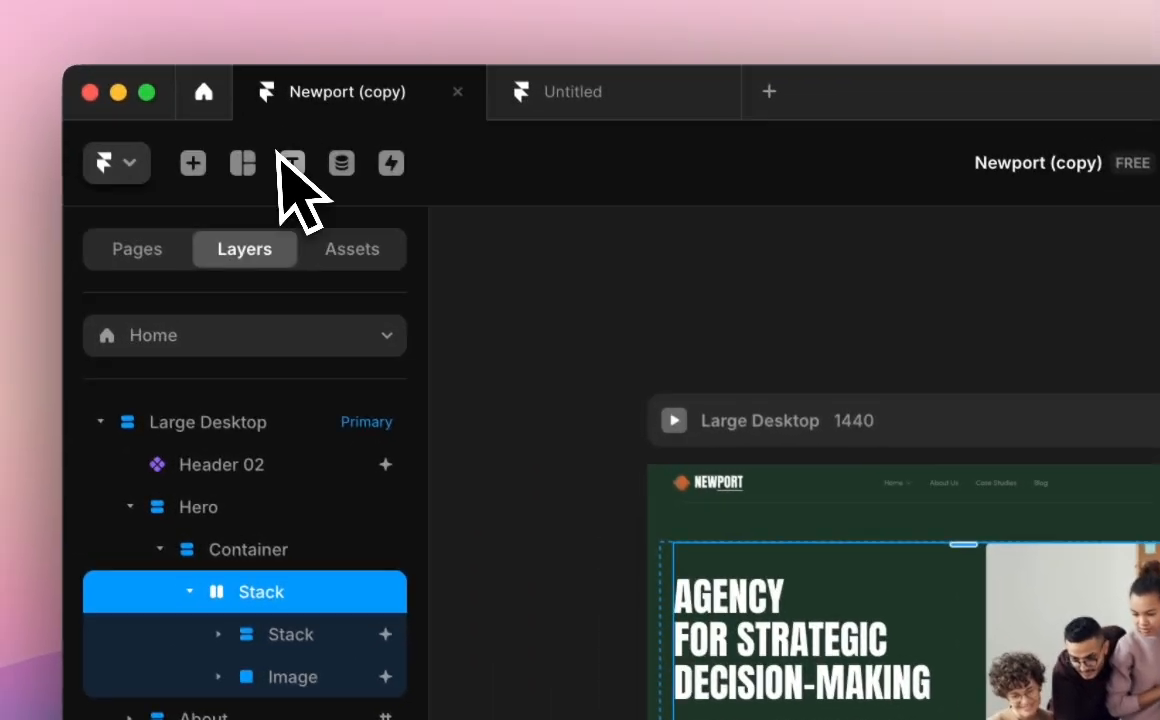
Insert a stack with two side-by-side frames between the Pricing and Blog sections and select the stack.
{"action": "left_click", "coordinate": [108, 44]}
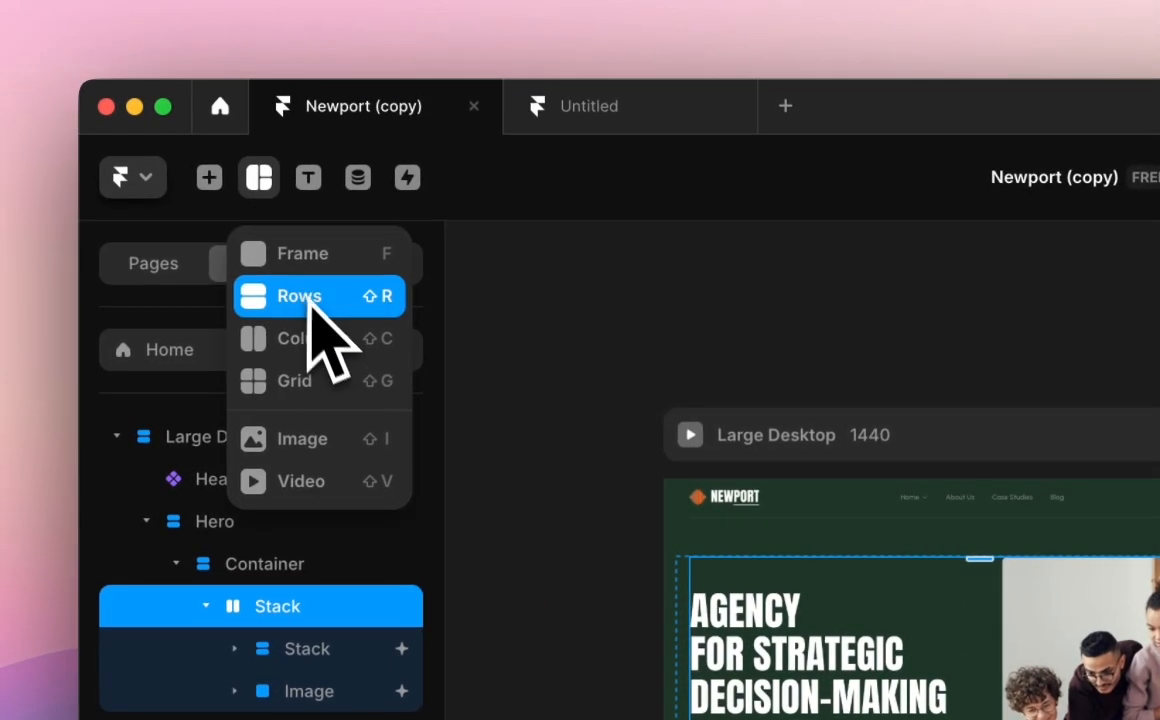
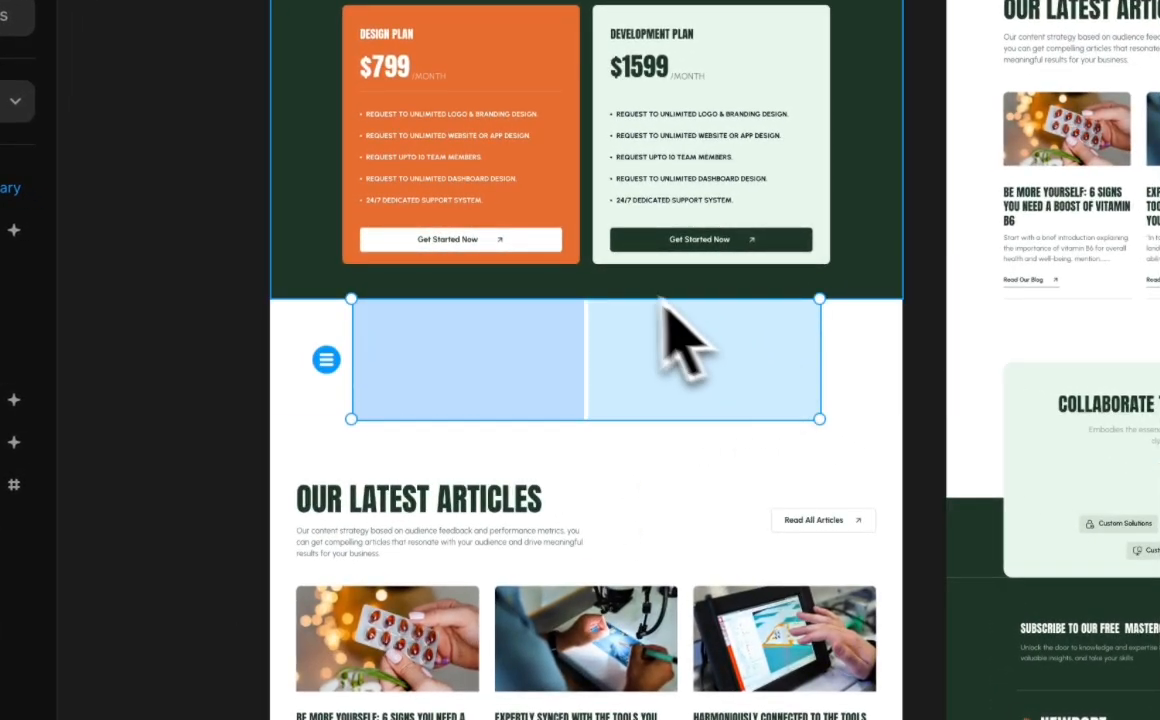
{"action": "scroll", "coordinate": [662, 302], "scroll_direction": "up", "scroll_amount": 2}
{"action": "scroll", "coordinate": [624, 414], "scroll_direction": "up", "scroll_amount": 2}
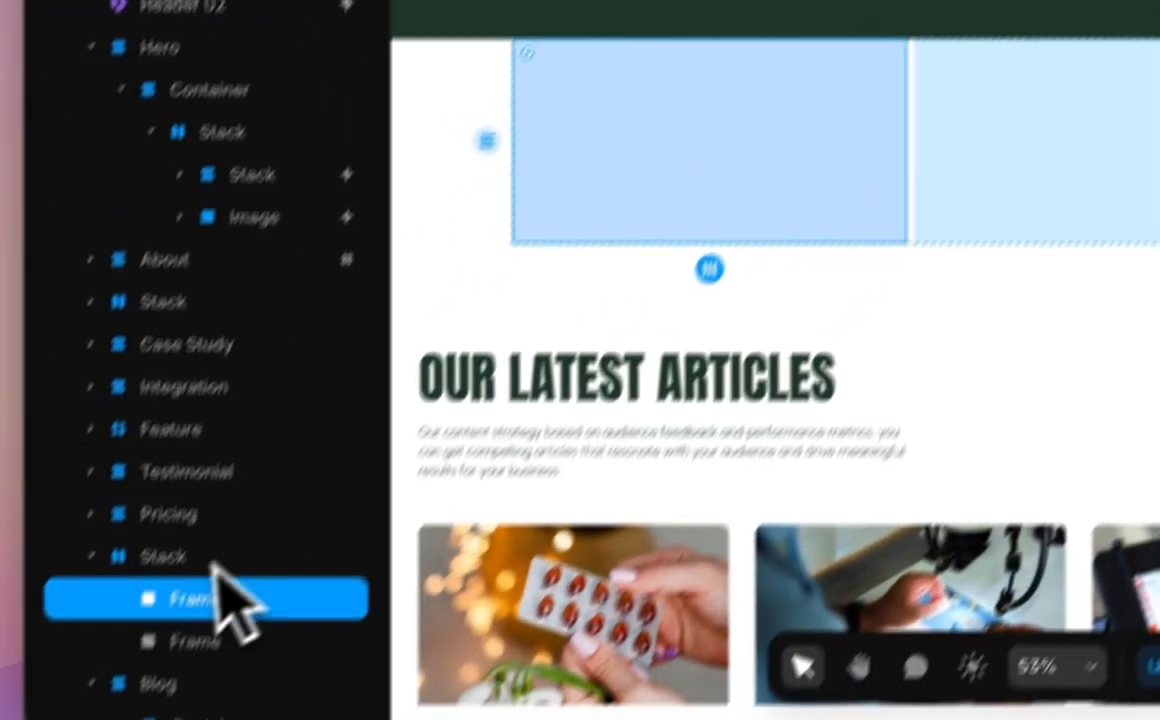
{"action": "left_click", "coordinate": [215, 562]}
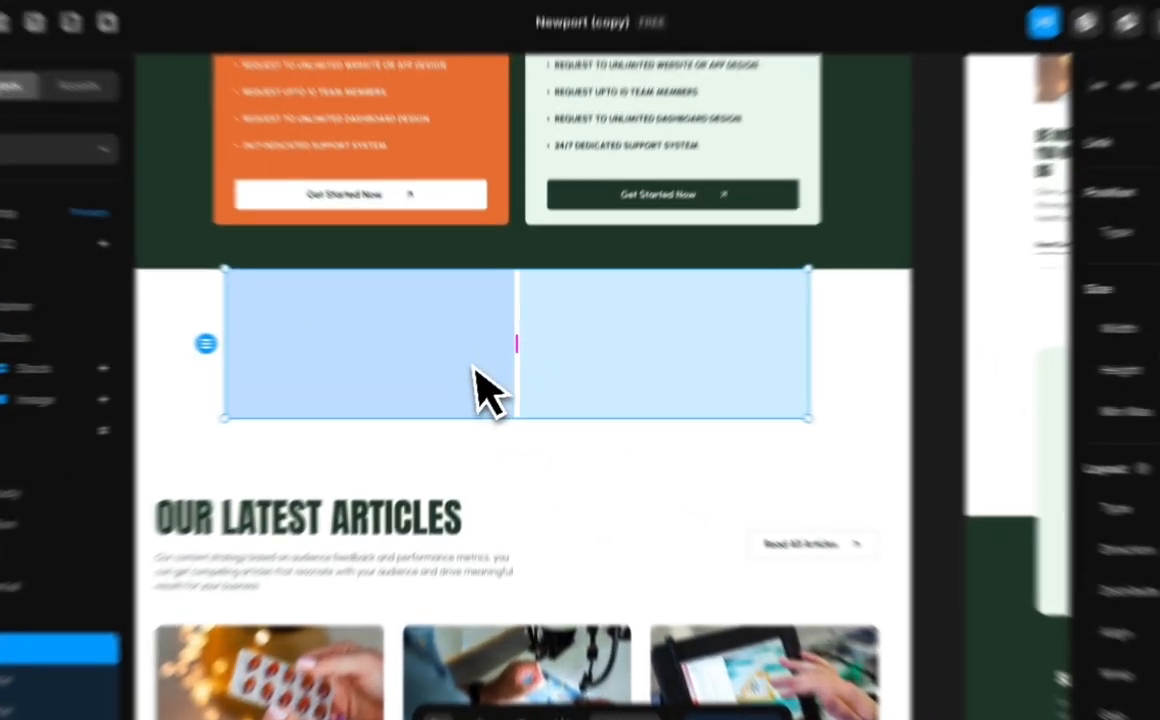
Set the fill of the new stack's left frame to white, #FFFFFF.
{"action": "left_click", "coordinate": [449, 363]}
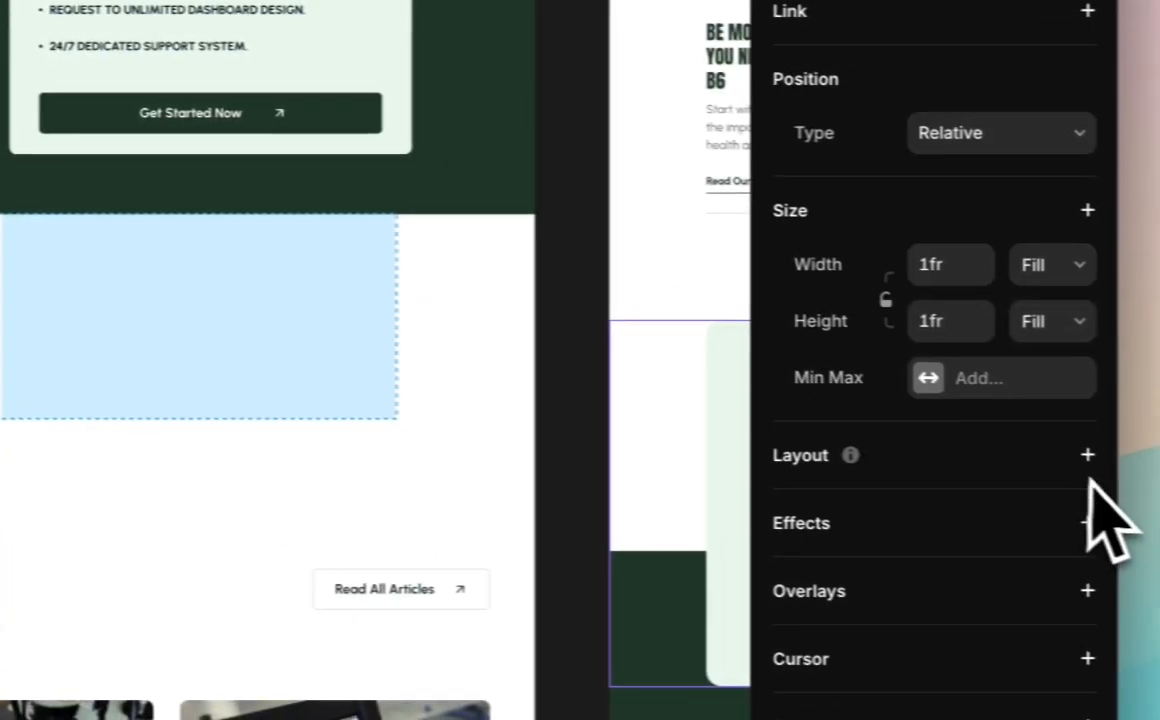
{"action": "scroll", "coordinate": [1095, 510], "scroll_direction": "down", "scroll_amount": 5}
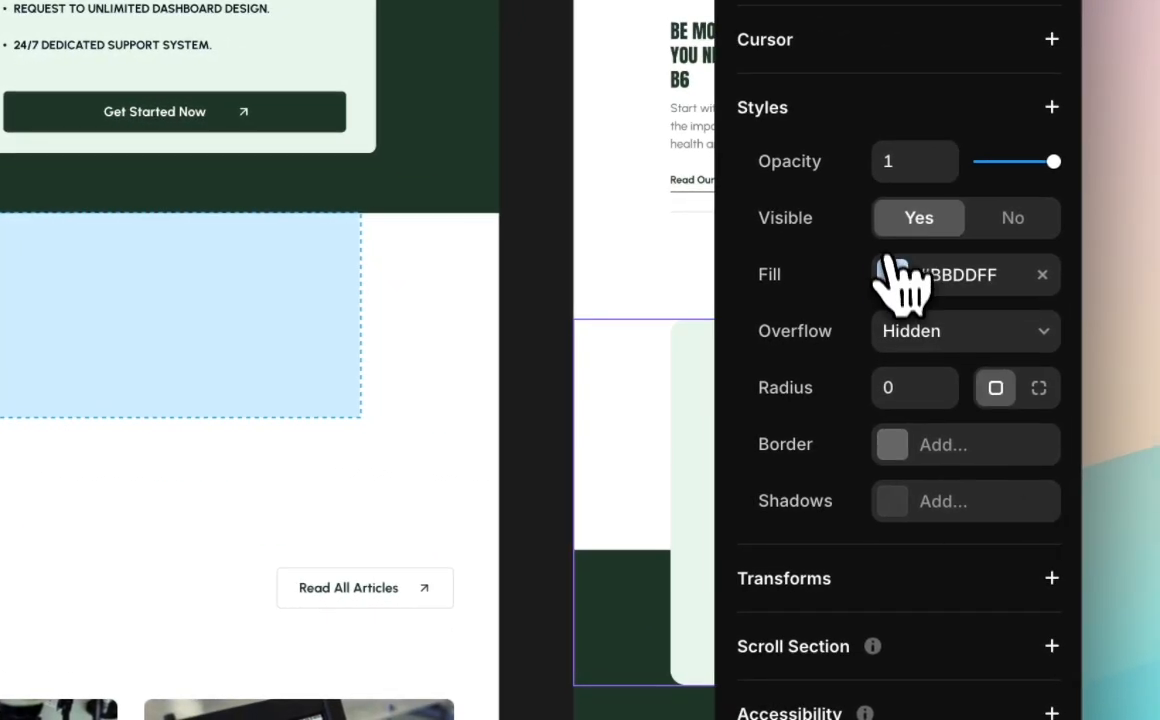
{"action": "left_click", "coordinate": [889, 263]}
{"action": "mouse_move", "coordinate": [482, 183]}
{"action": "left_mouse_down"}
{"action": "mouse_move", "coordinate": [401, 140]}
{"action": "mouse_move", "coordinate": [335, 82]}
{"action": "left_mouse_up"}
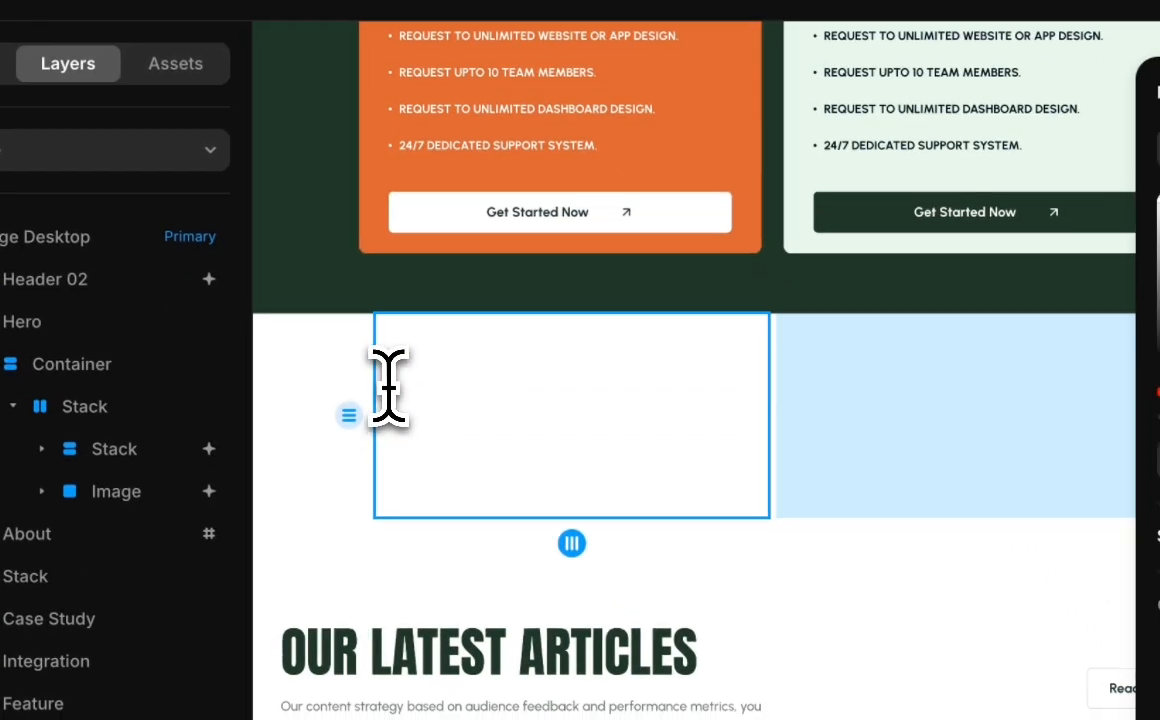
Add the text "This is text" inside the white frame and enlarge it to about 62 px.
{"action": "left_click", "coordinate": [578, 590]}
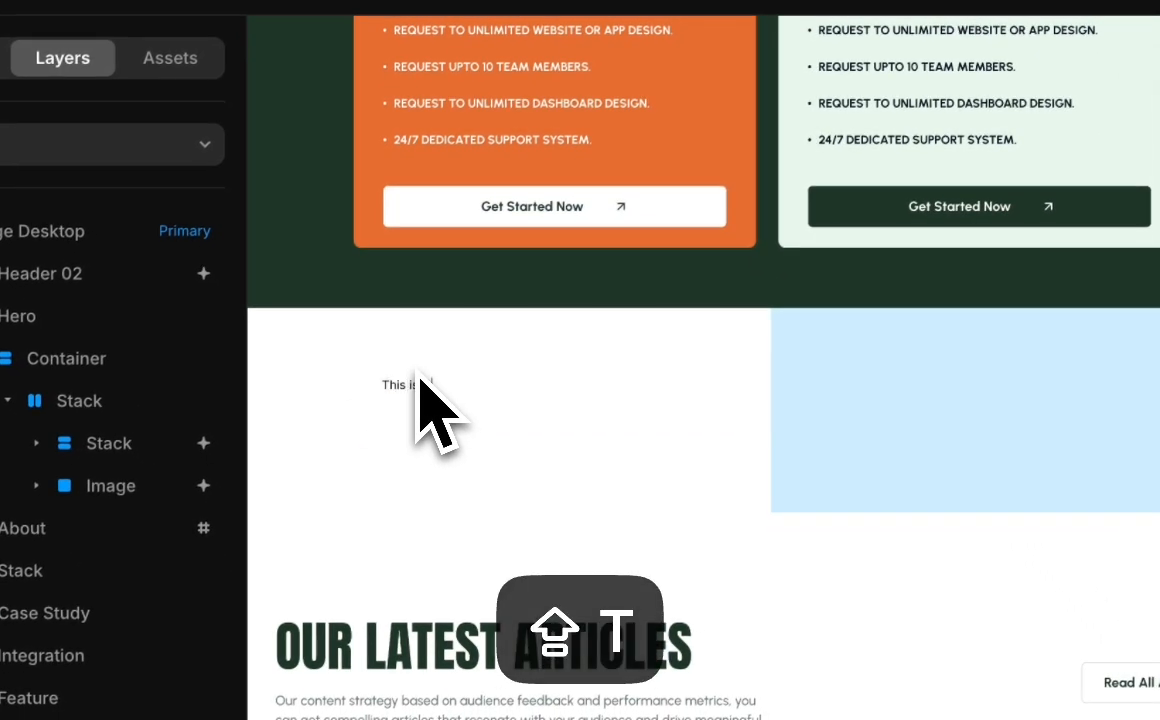
{"action": "key", "text": "Escape"}
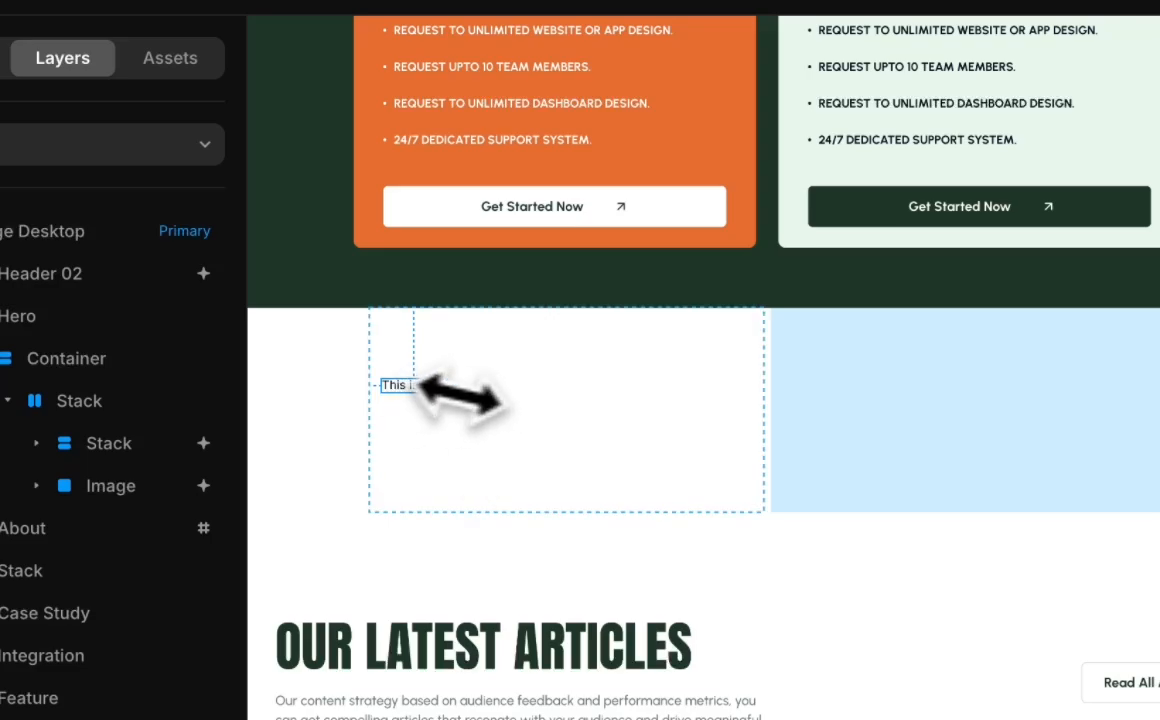
{"action": "left_click_drag", "start_coordinate": [450, 392], "coordinate": [668, 400]}
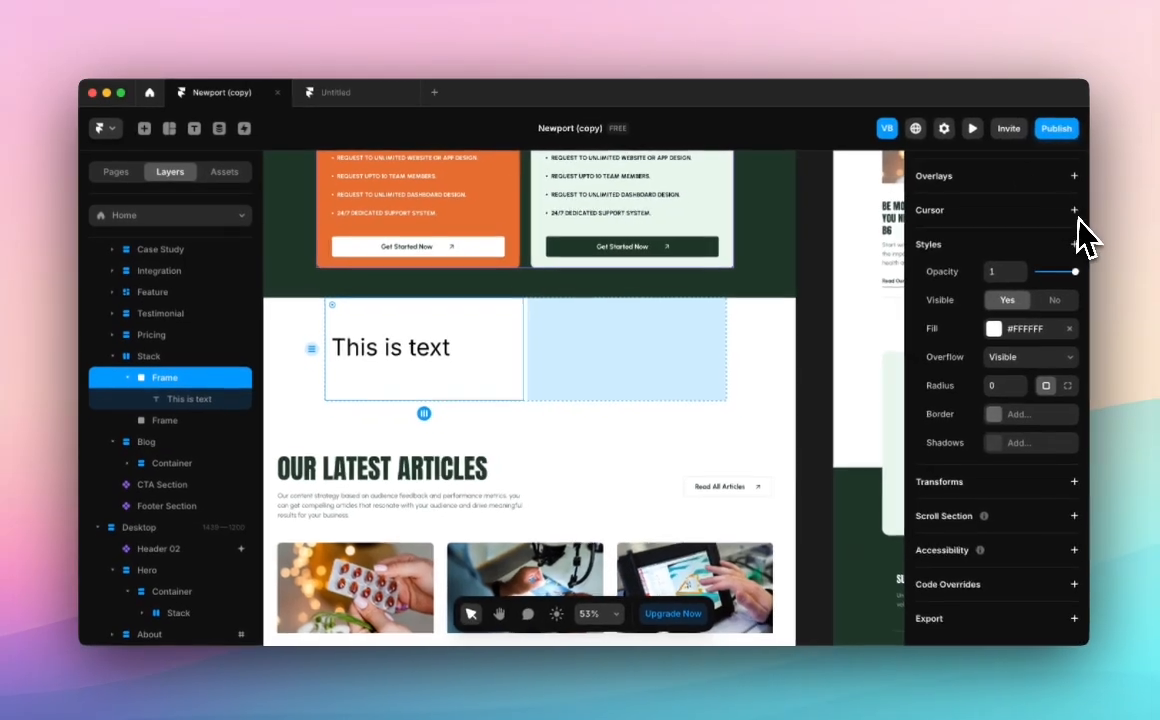
Add a vertical stack layout with centered distribution and alignment to the white frame holding the text.
{"action": "scroll", "coordinate": [1080, 234], "scroll_direction": "up", "scroll_amount": 5}
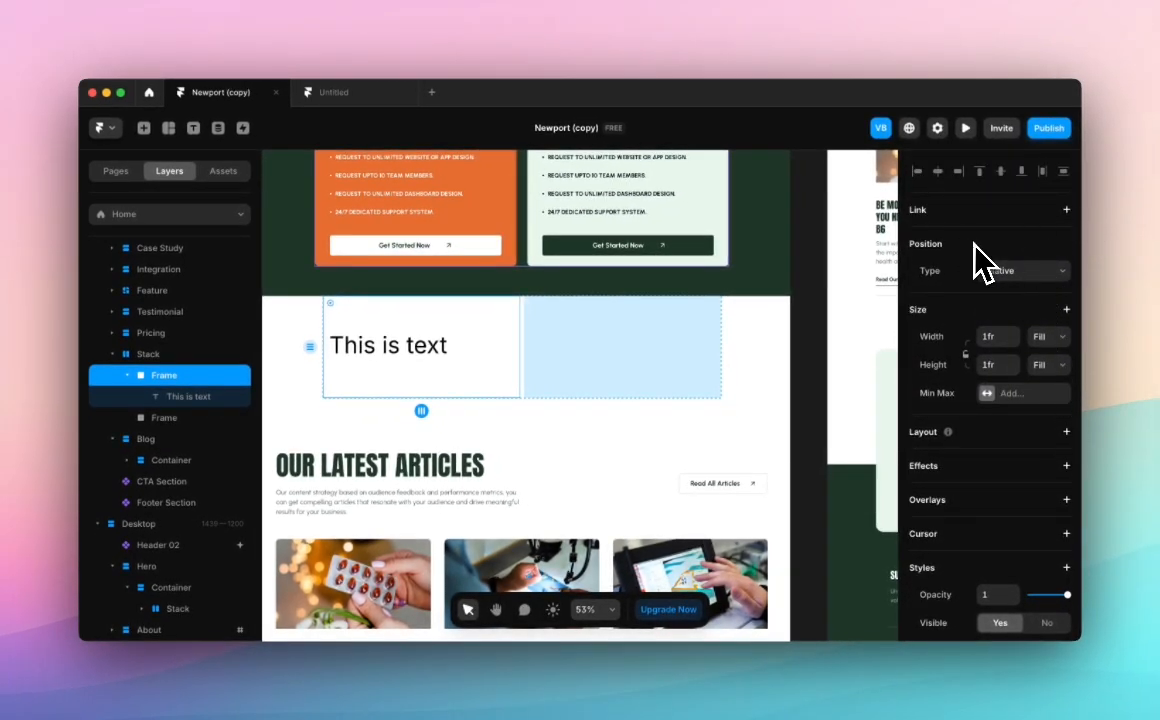
{"action": "scroll", "coordinate": [1045, 300], "scroll_direction": "down", "scroll_amount": 3}
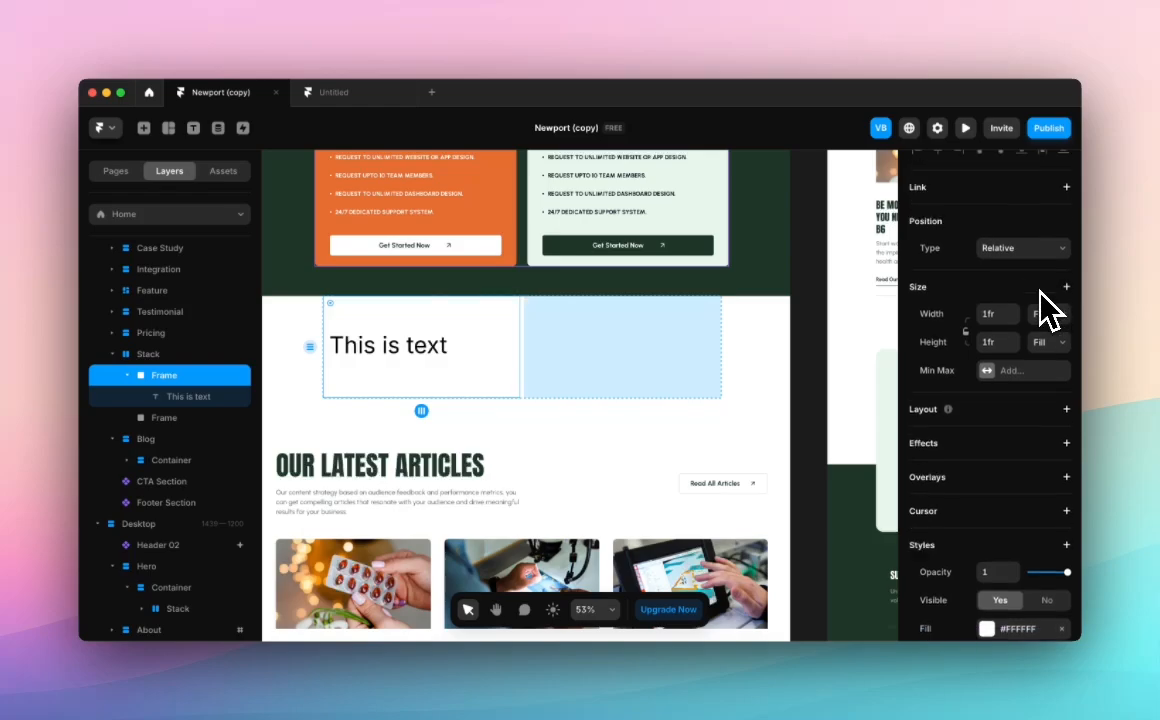
{"action": "scroll", "coordinate": [1040, 290], "scroll_direction": "down", "scroll_amount": 1}
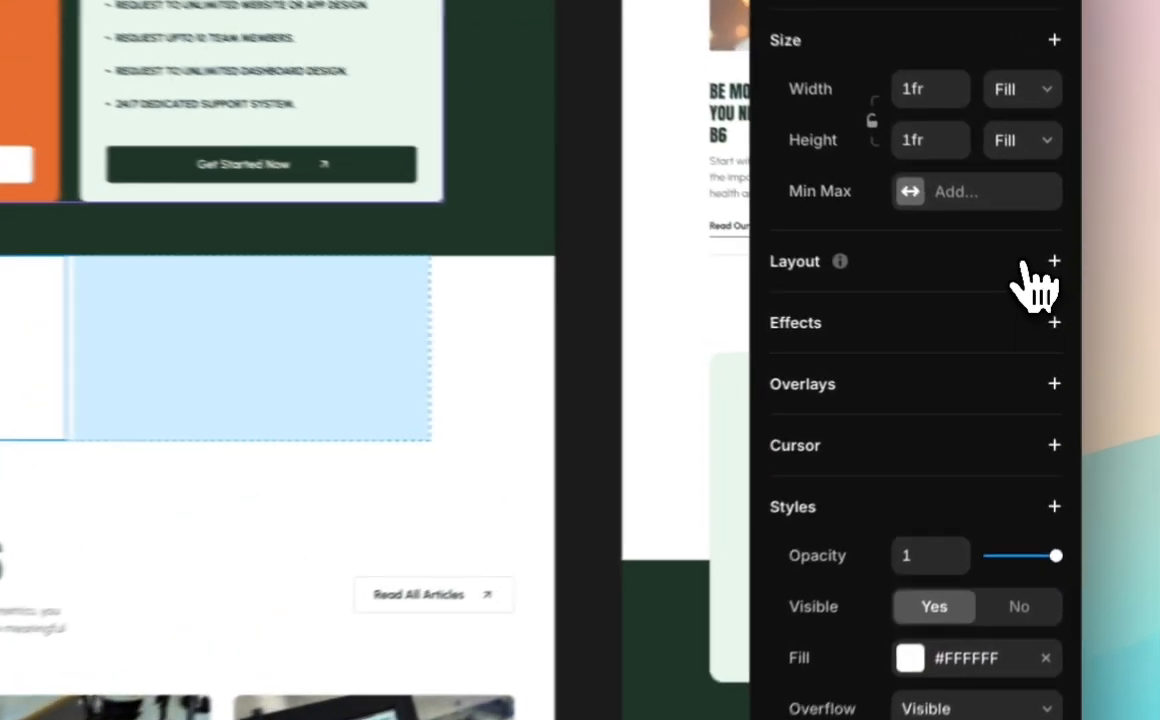
{"action": "left_click", "coordinate": [1065, 299]}
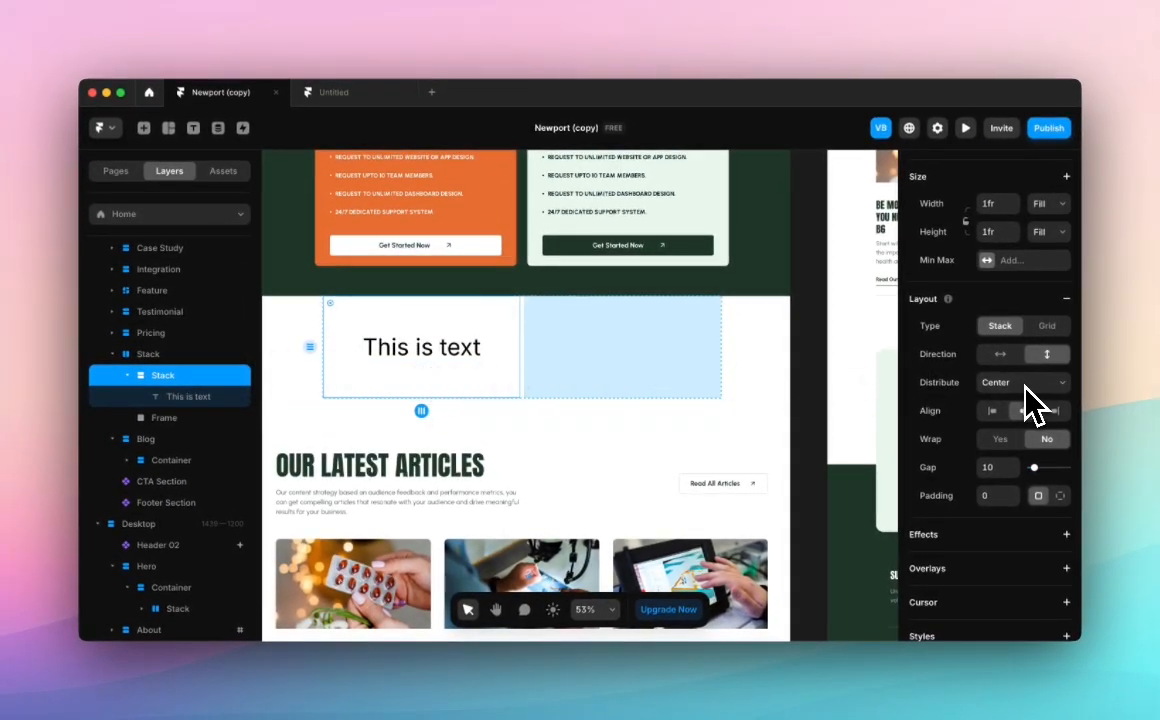
Examine the effect and cursor options available for the text's stack.
{"action": "scroll", "coordinate": [1040, 390], "scroll_direction": "down", "scroll_amount": 3}
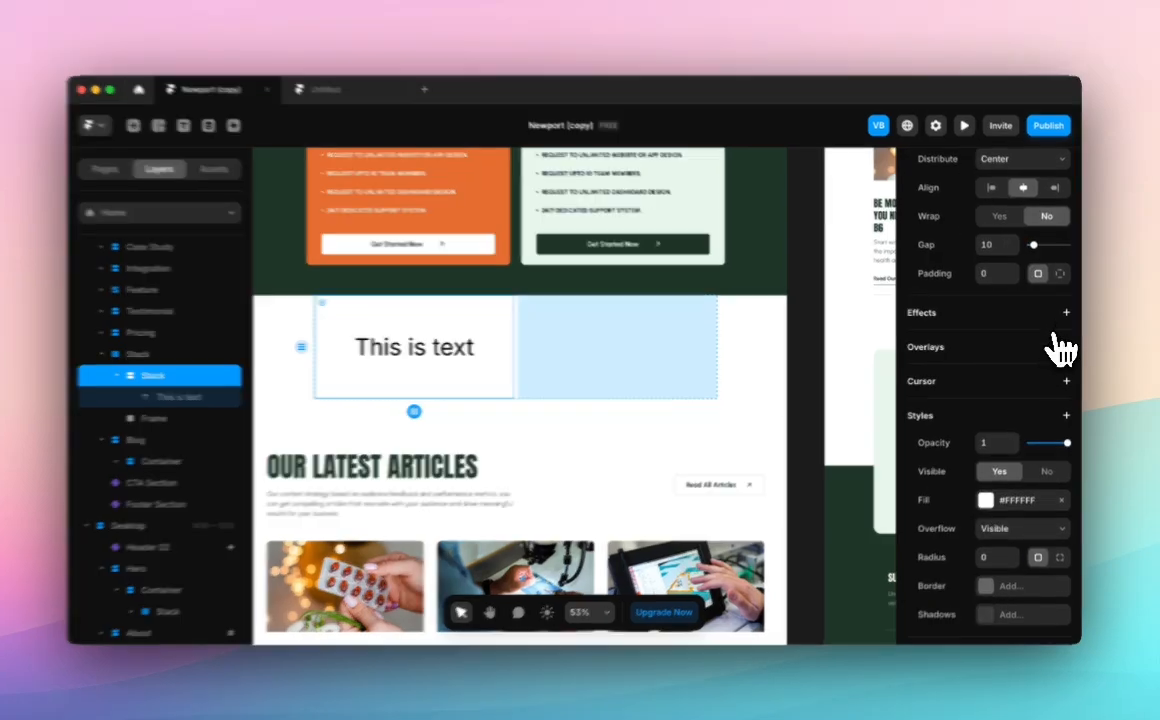
{"action": "left_click", "coordinate": [1066, 417]}
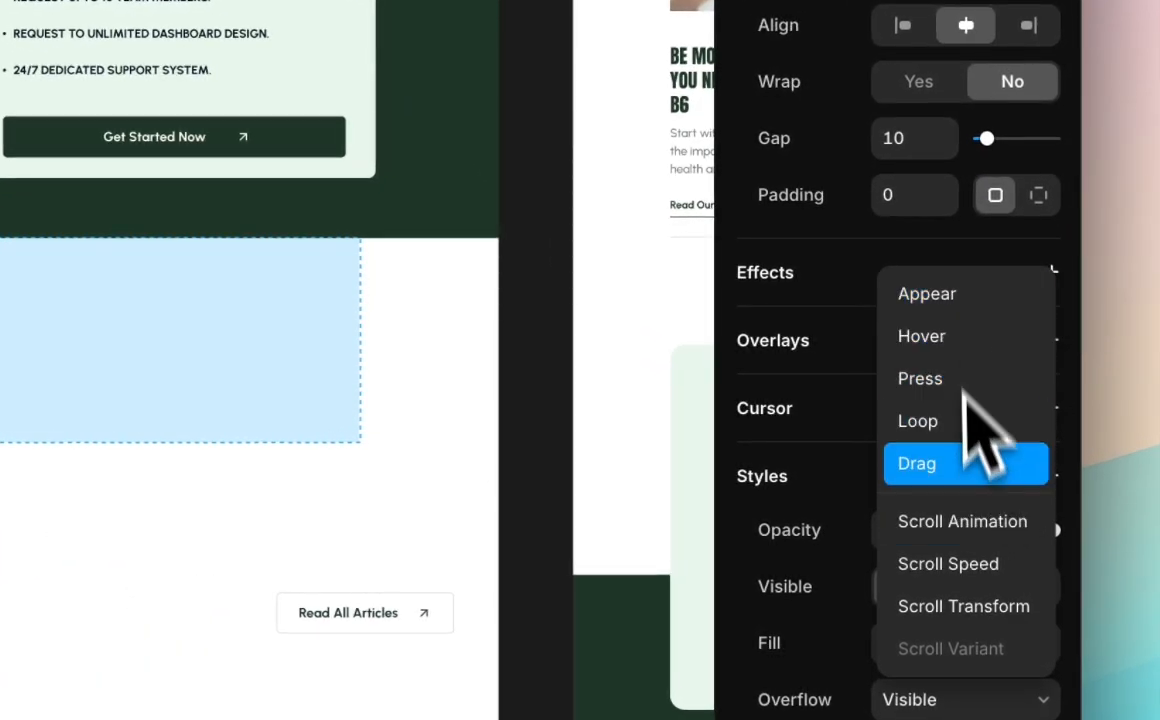
{"action": "left_click", "coordinate": [820, 279]}
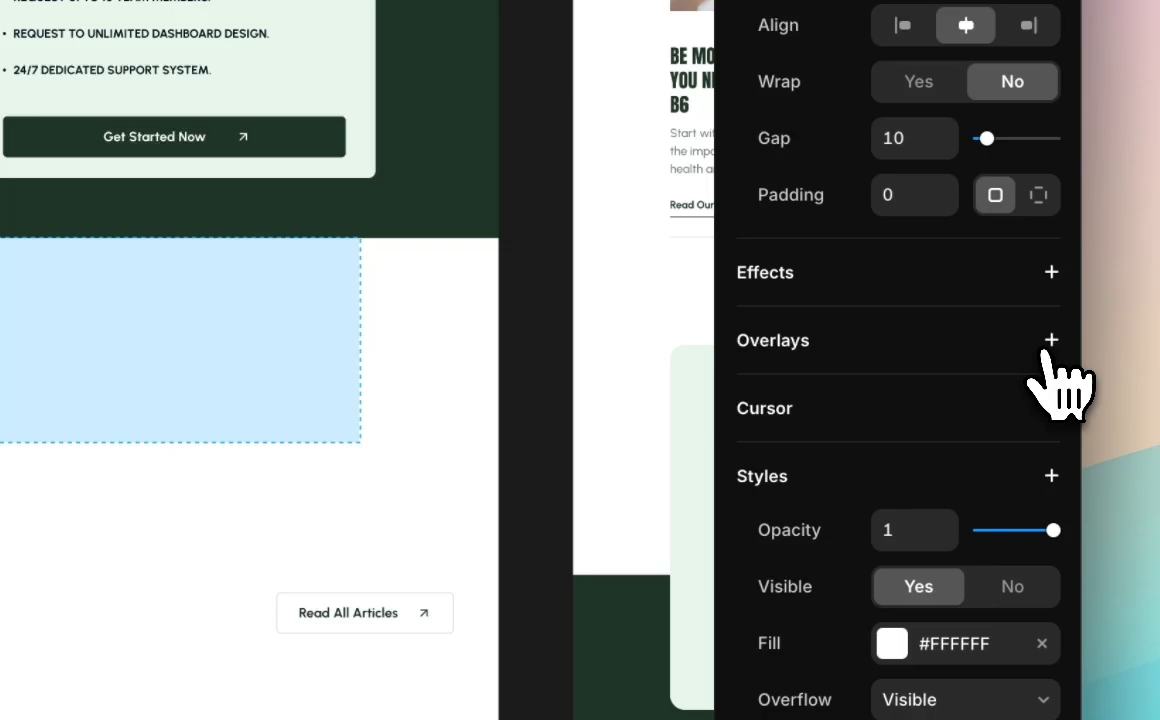
{"action": "scroll", "coordinate": [1045, 352], "scroll_direction": "down", "scroll_amount": 3}
{"action": "left_click", "coordinate": [1051, 276]}
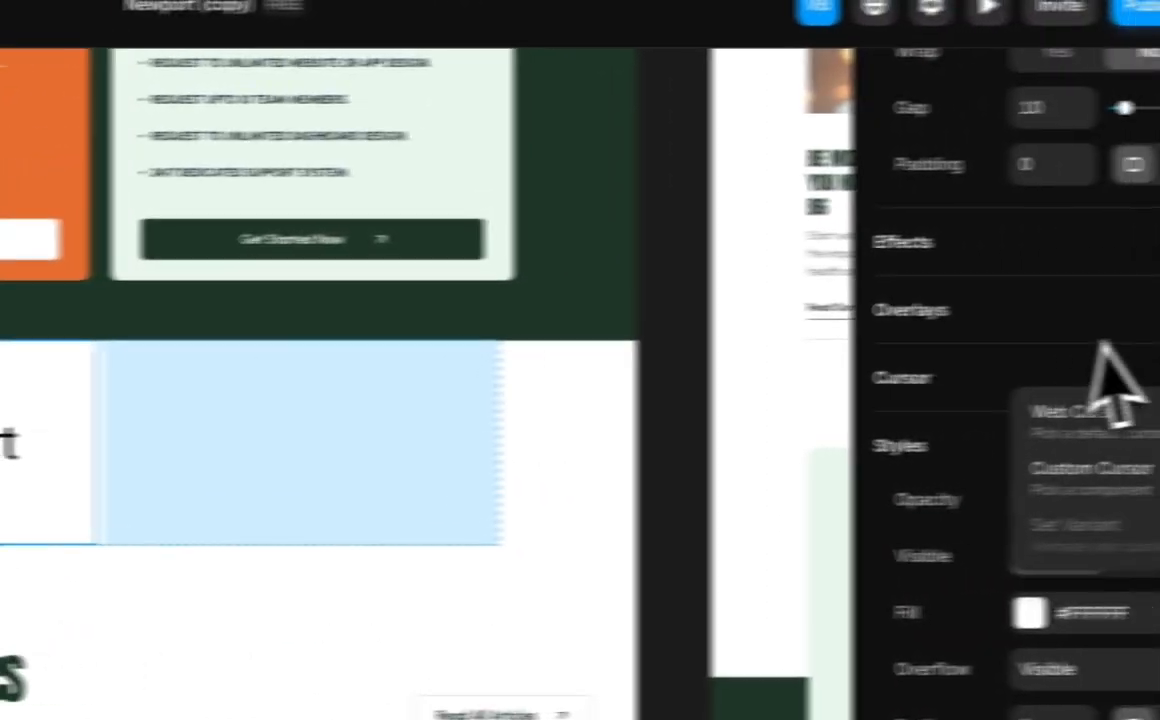
{"action": "left_click", "coordinate": [1064, 381]}
Change the text stack's fill color to red, #FF3636.
{"action": "scroll", "coordinate": [1056, 384], "scroll_direction": "down", "scroll_amount": 2}
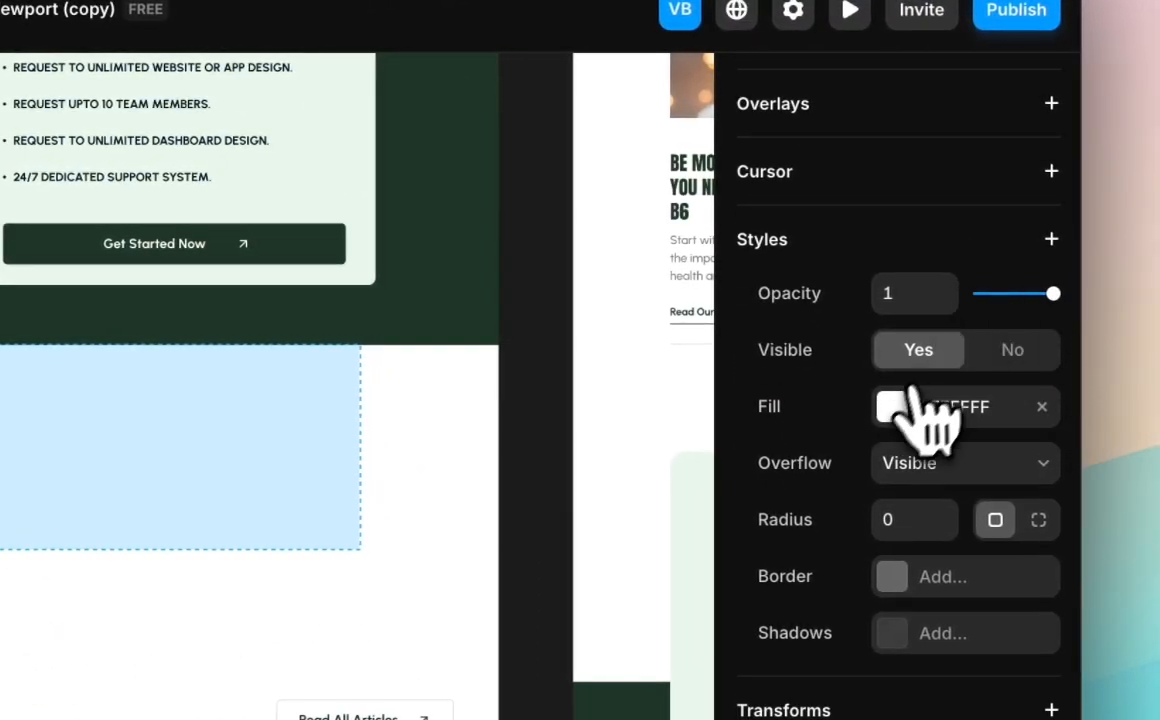
{"action": "left_click", "coordinate": [890, 406]}
{"action": "left_click_drag", "start_coordinate": [650, 284], "coordinate": [652, 206]}
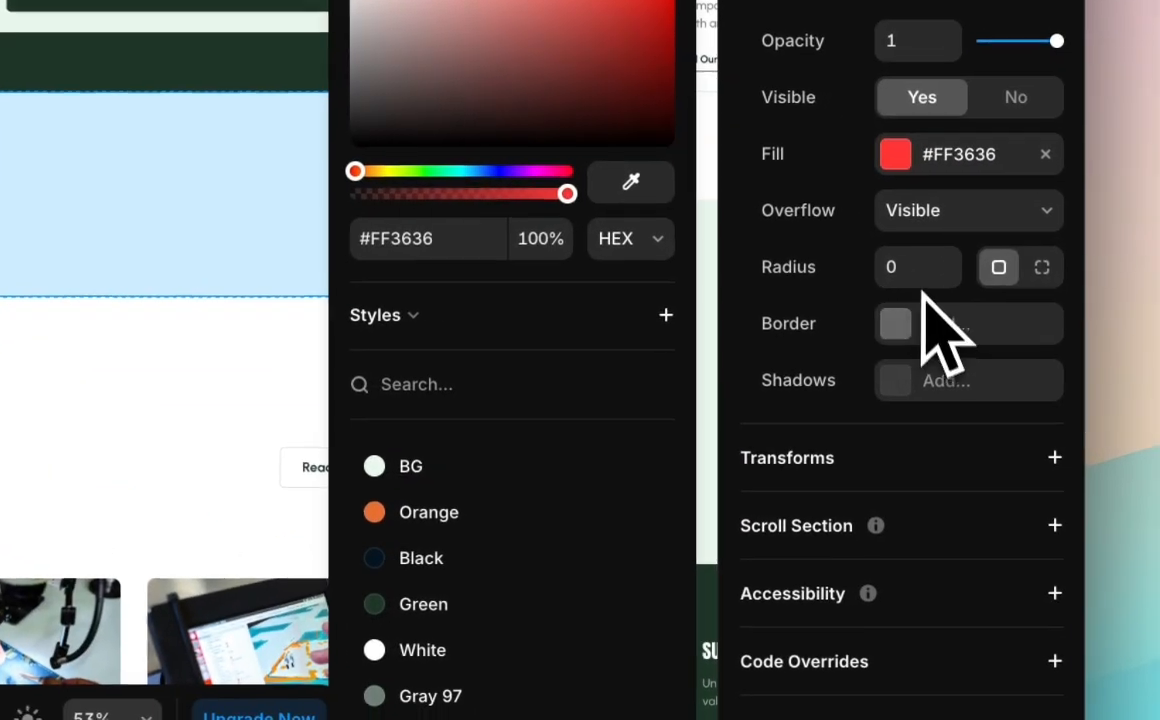
Give the red stack a corner radius of 20 and a solid #222222 border of width 1.
{"action": "left_click", "coordinate": [915, 266]}
{"action": "type", "text": "20"}
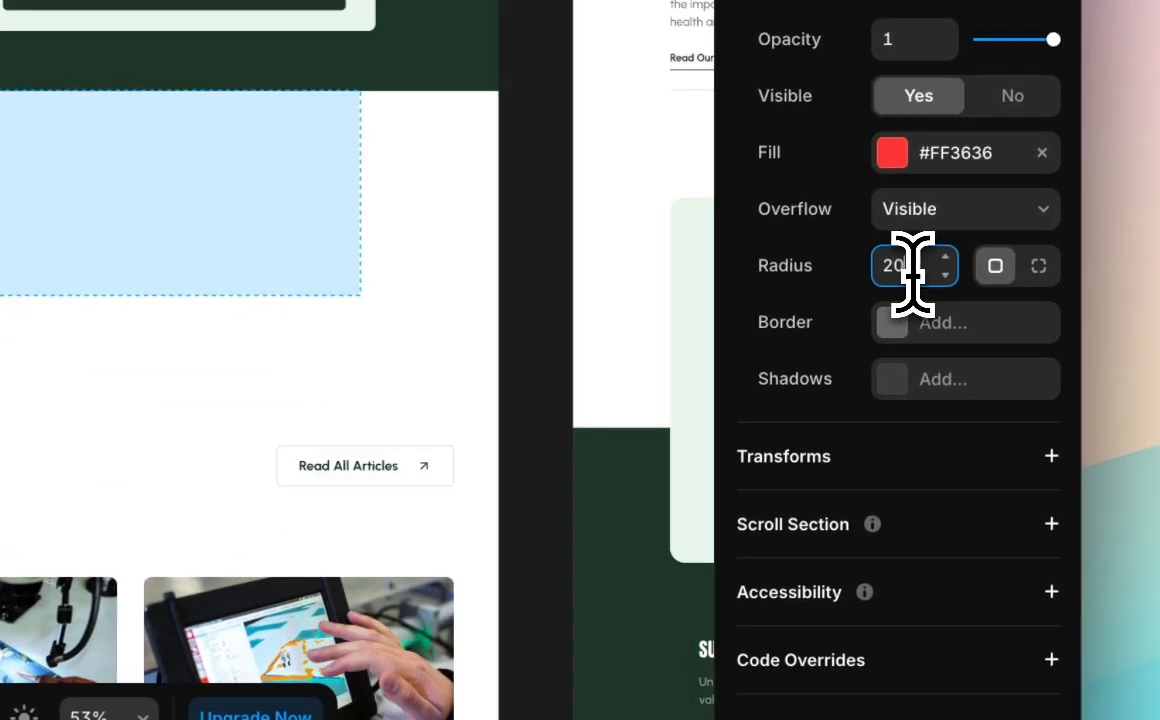
{"action": "key", "text": "Return"}
{"action": "left_click", "coordinate": [903, 336]}
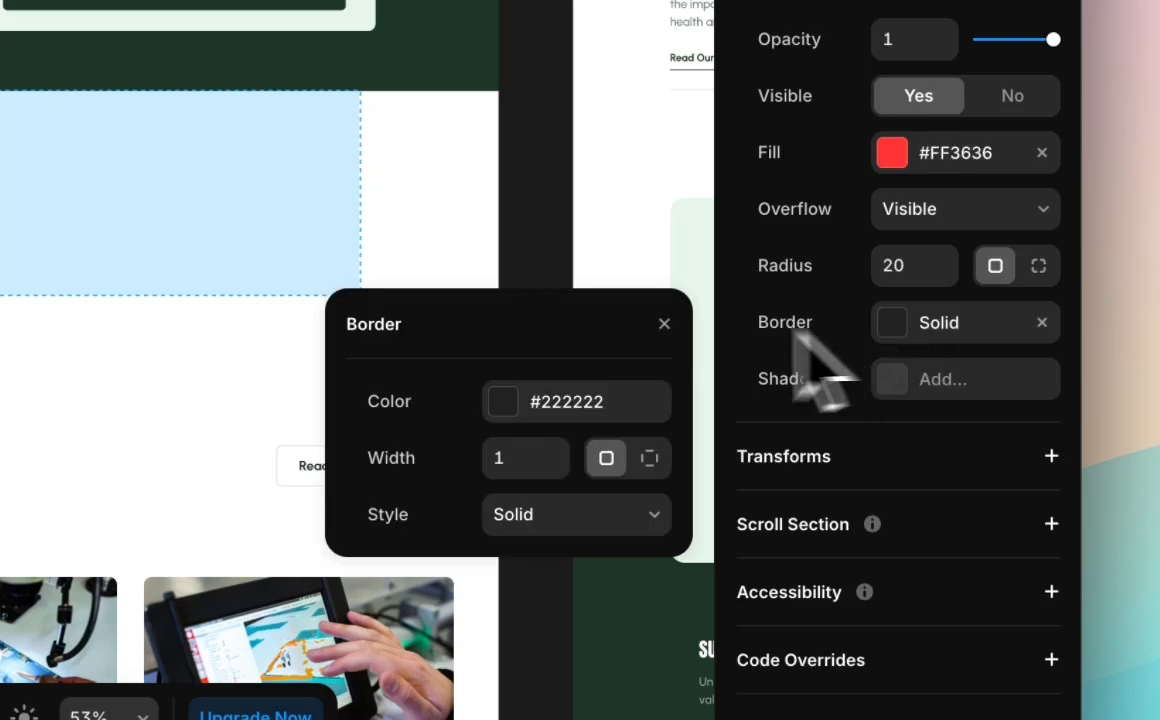
{"action": "left_click", "coordinate": [663, 325]}
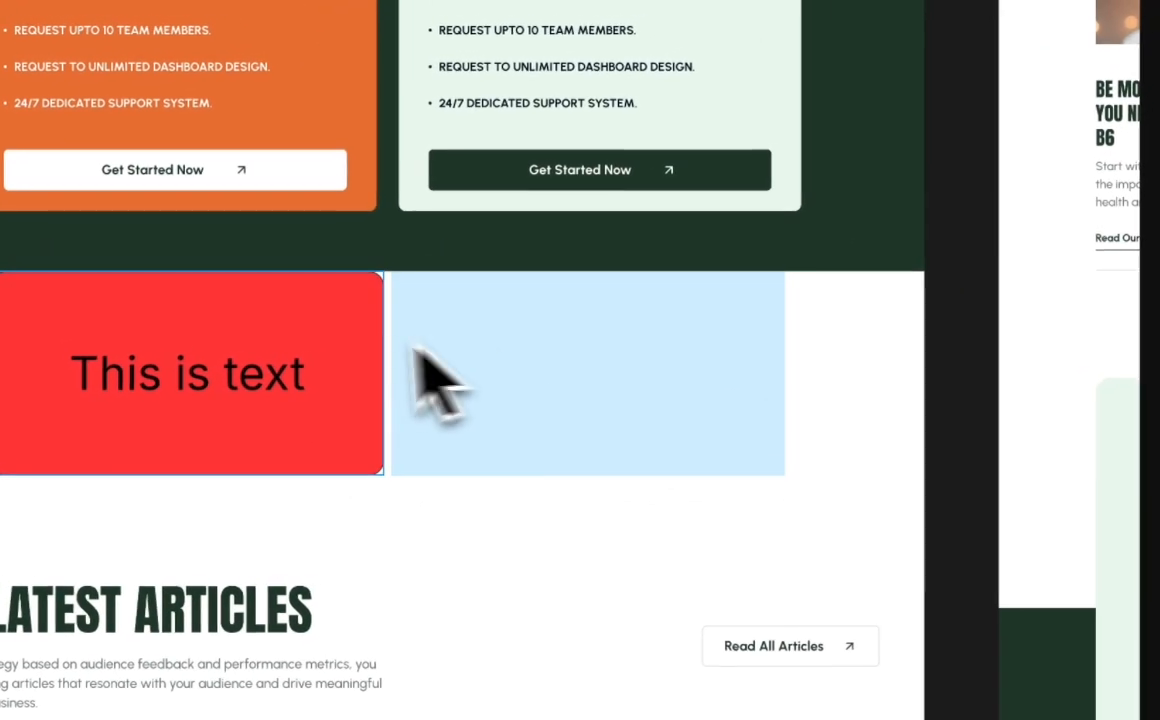
Select the "This is text" layer inside the red stack and set its text color to white, #FFFFFF.
{"action": "left_click", "coordinate": [369, 312]}
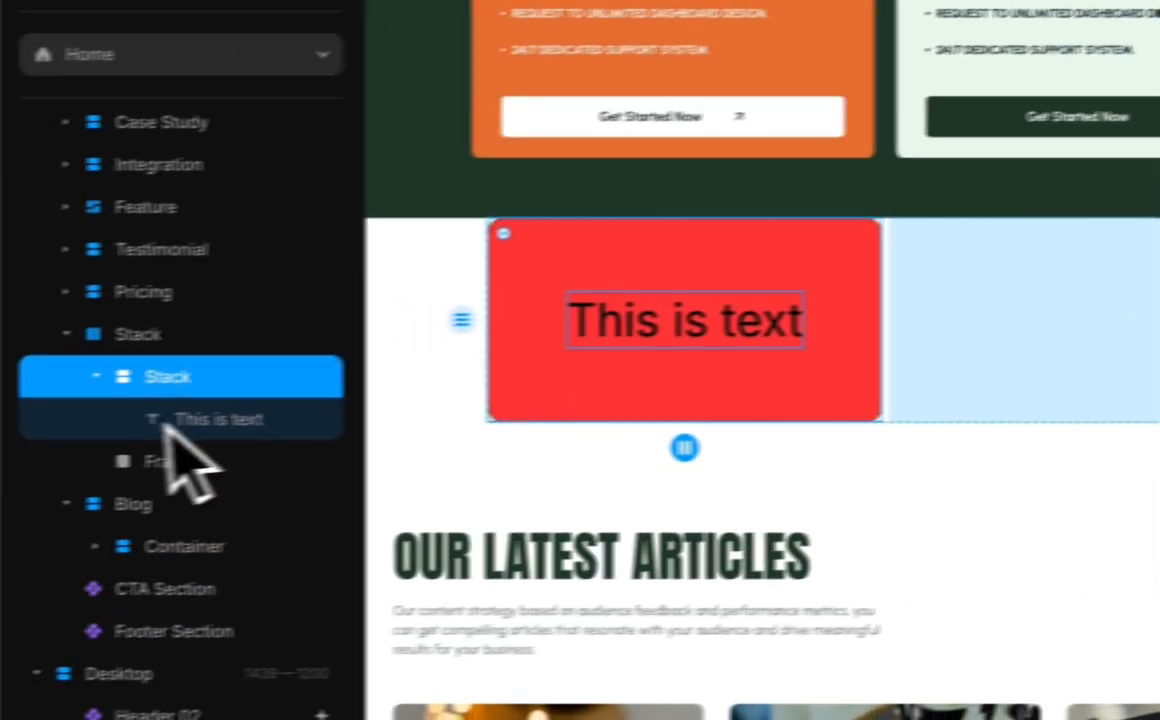
{"action": "left_click", "coordinate": [170, 420]}
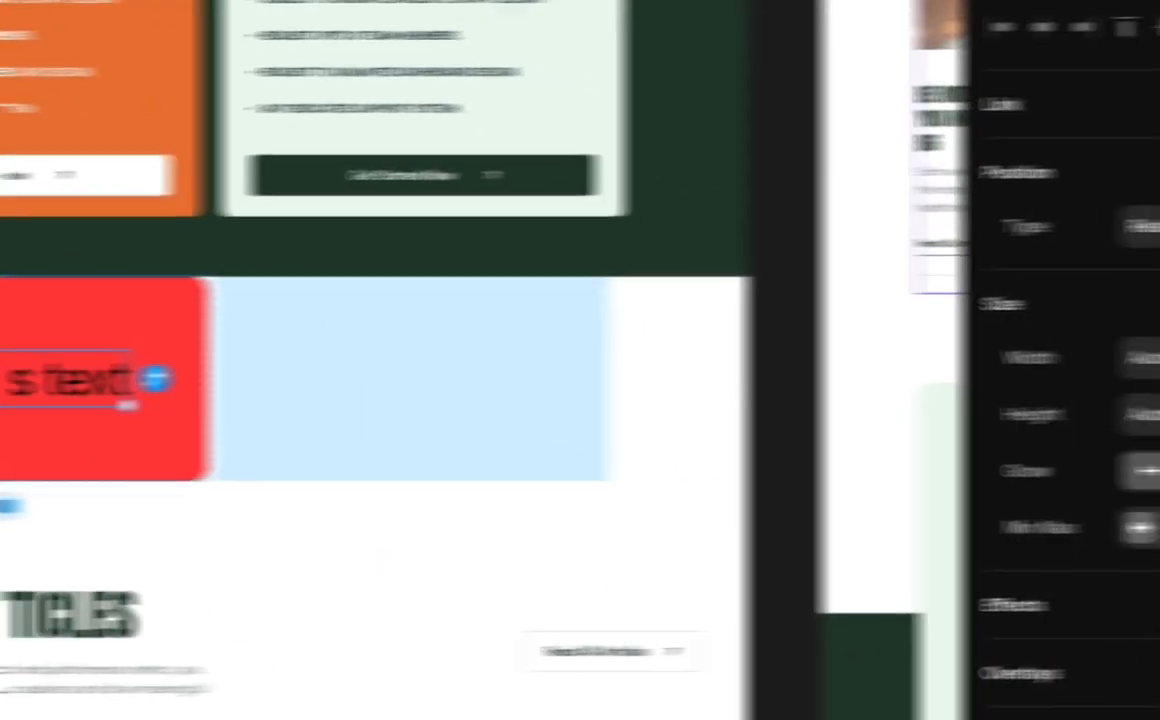
{"action": "scroll", "coordinate": [1062, 220], "scroll_direction": "down", "scroll_amount": 8}
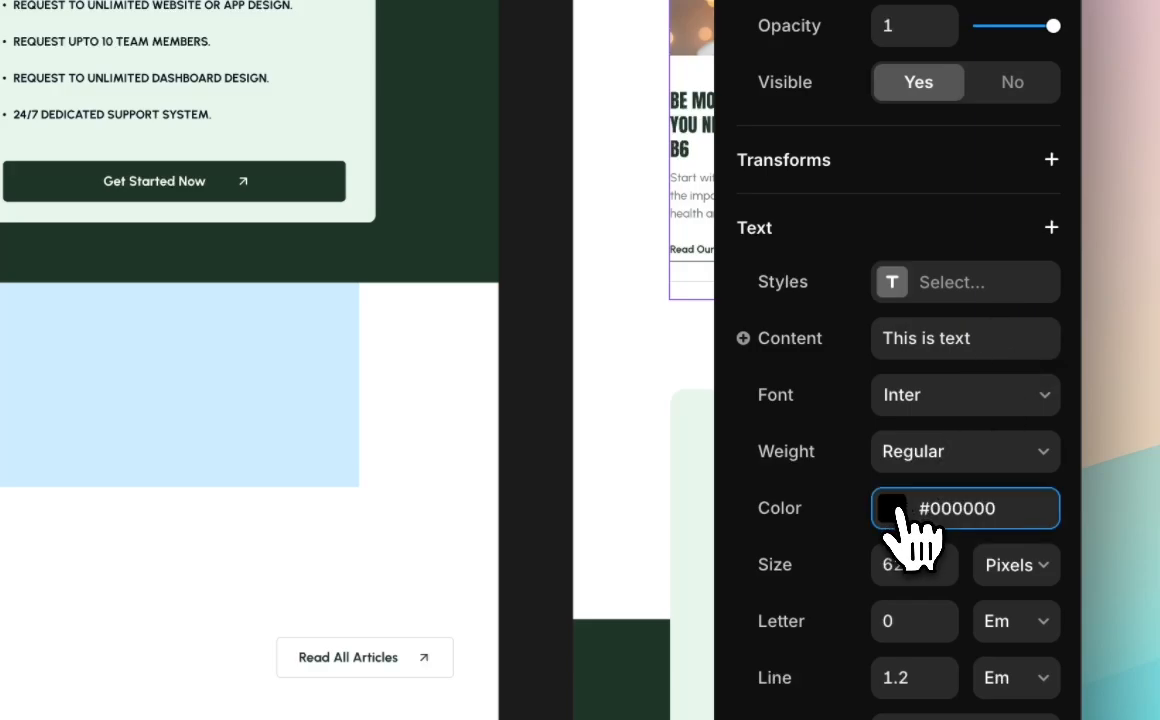
{"action": "left_click", "coordinate": [930, 508]}
{"action": "left_click_drag", "start_coordinate": [589, 193], "coordinate": [232, 75]}
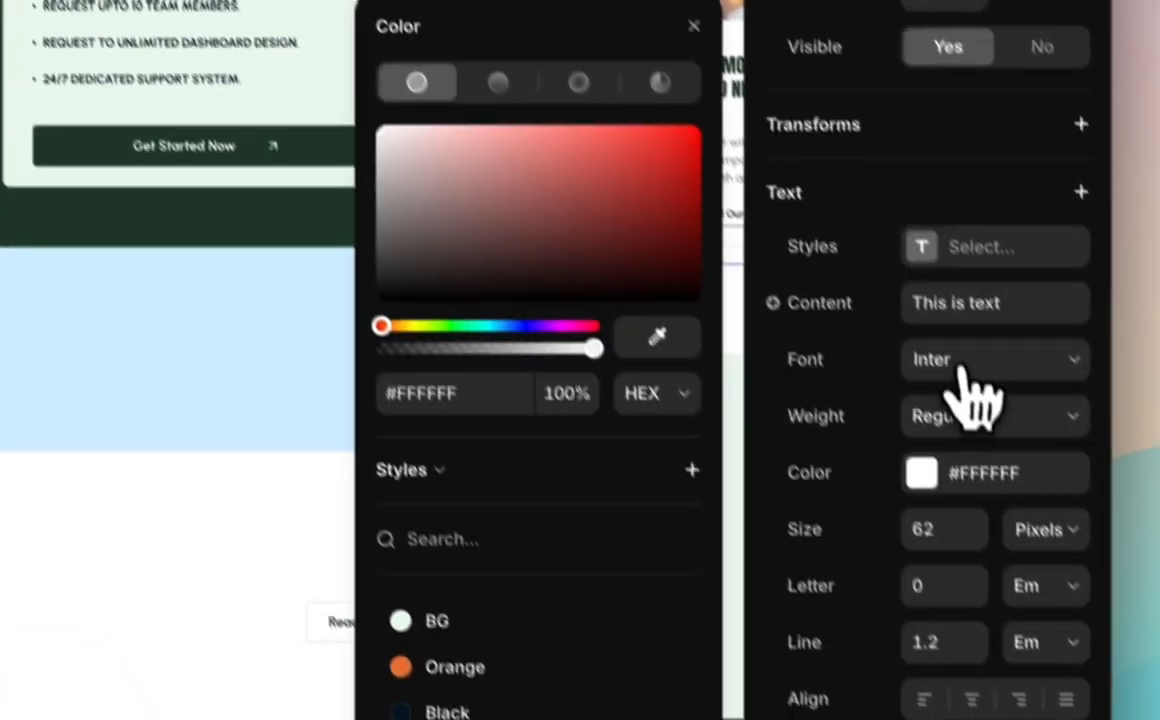
Change the font of the "This is text" layer to Instrument Sans and clear the selection.
{"action": "left_click", "coordinate": [963, 366]}
{"action": "left_click", "coordinate": [600, 422]}
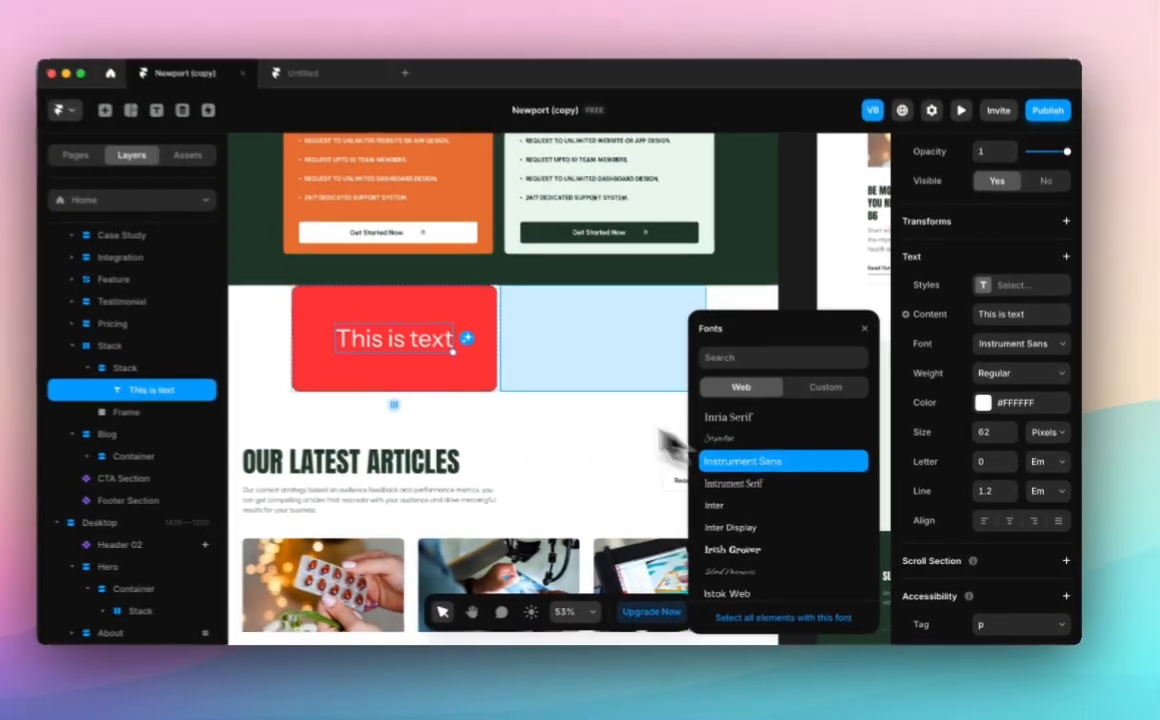
{"action": "left_click", "coordinate": [566, 376]}
{"action": "left_click", "coordinate": [730, 321]}
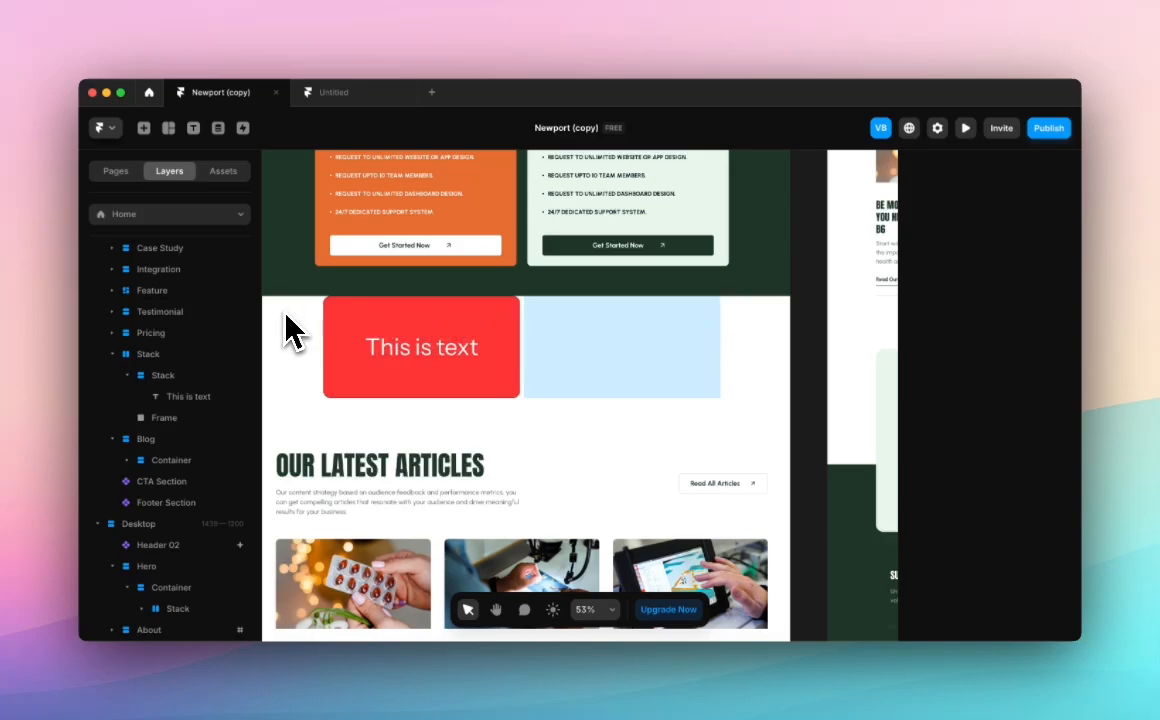
Delete the parent stack holding the red text stack and the light blue frame between the Pricing and Blog sections.
{"action": "scroll", "coordinate": [405, 362], "scroll_direction": "down", "scroll_amount": 3}
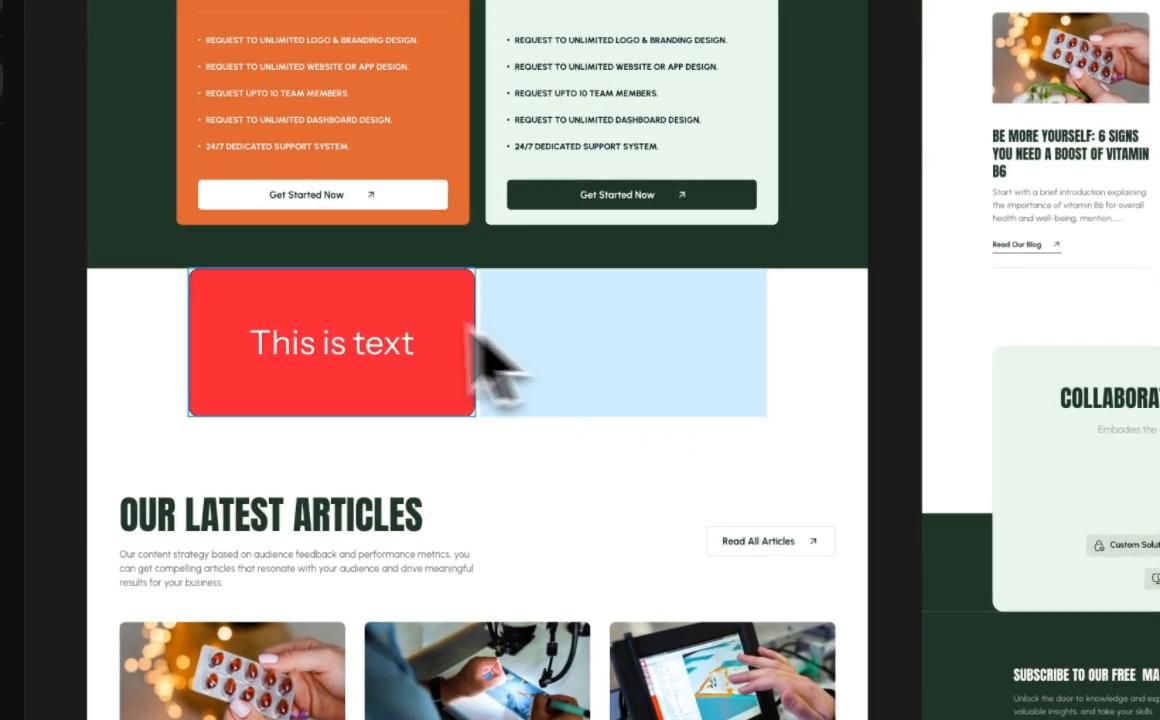
{"action": "left_click", "coordinate": [330, 310]}
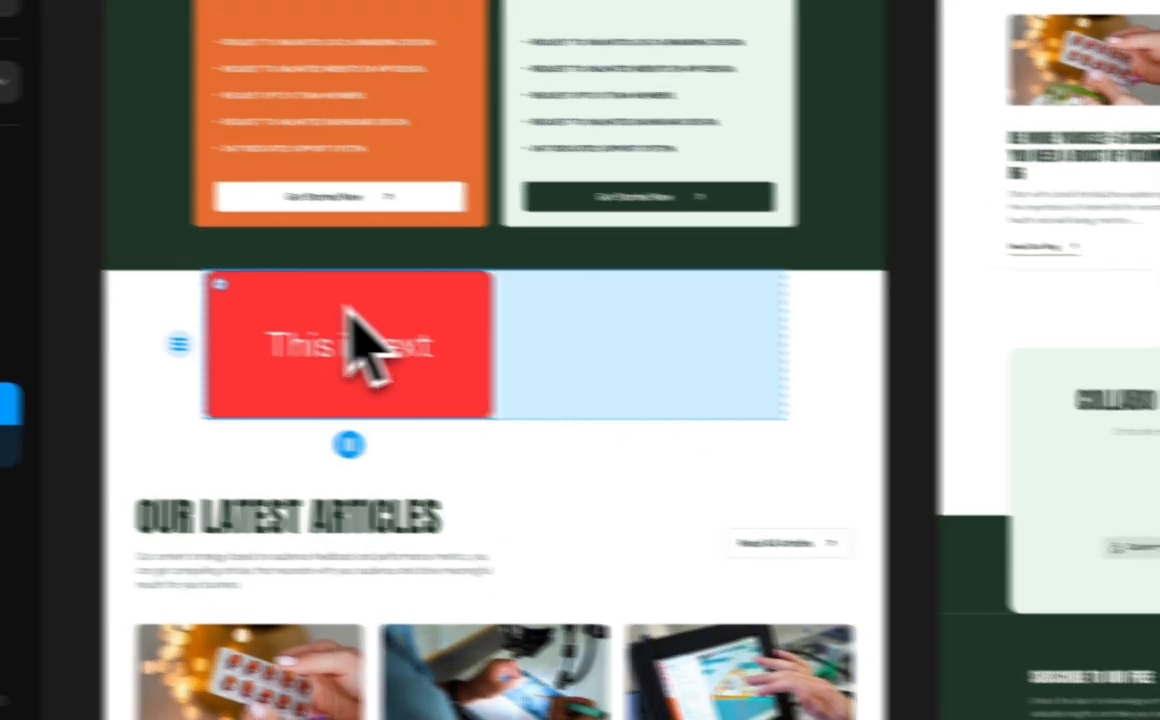
{"action": "left_click", "coordinate": [199, 363]}
{"action": "key", "text": "BackSpace"}
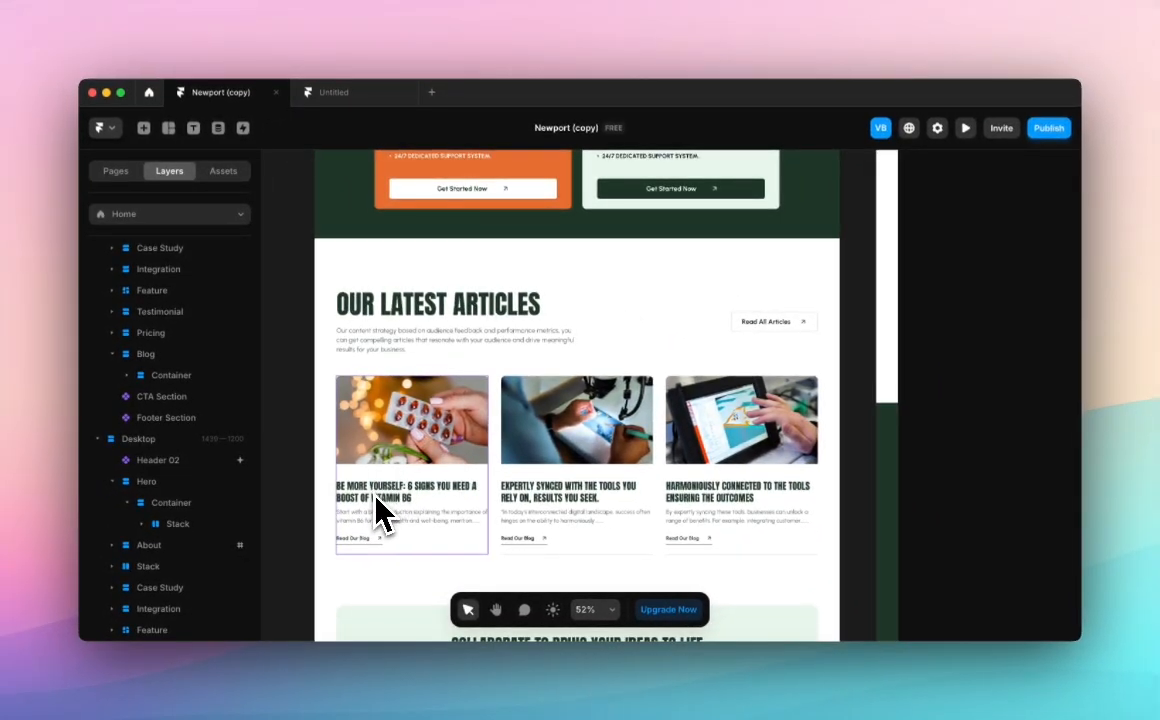
Review the Home page's sections from the latest articles up to the hero, and view the project's list of pages.
{"action": "scroll", "coordinate": [374, 495], "scroll_direction": "up", "scroll_amount": 3}
{"action": "scroll", "coordinate": [427, 500], "scroll_direction": "down", "scroll_amount": 4}
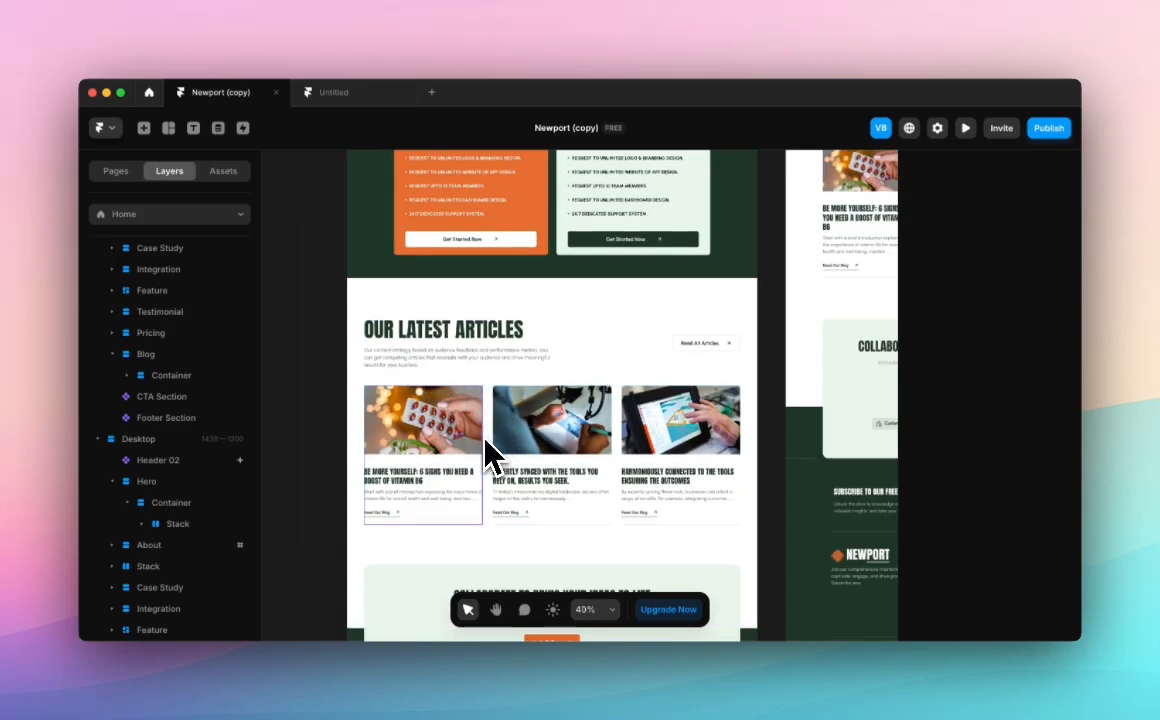
{"action": "scroll", "coordinate": [517, 343], "scroll_direction": "up", "scroll_amount": 3}
{"action": "scroll", "coordinate": [517, 341], "scroll_direction": "up", "scroll_amount": 1}
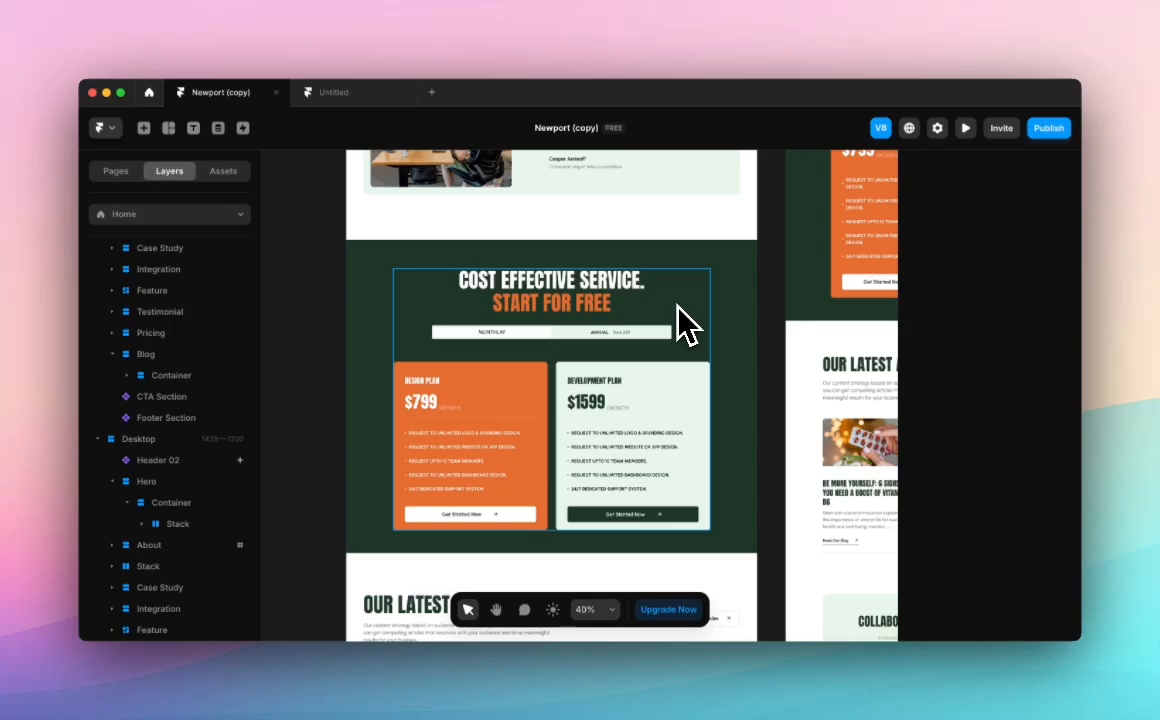
{"action": "scroll", "coordinate": [677, 305], "scroll_direction": "up", "scroll_amount": 5}
{"action": "scroll", "coordinate": [678, 312], "scroll_direction": "up", "scroll_amount": 3}
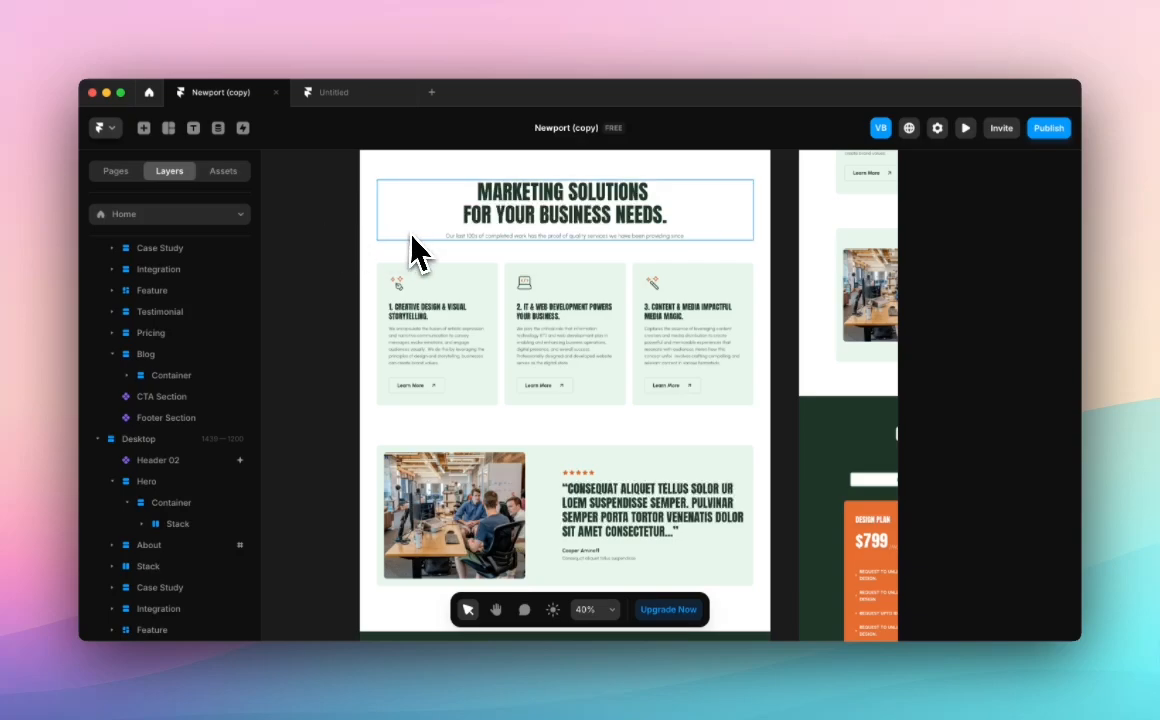
{"action": "scroll", "coordinate": [420, 210], "scroll_direction": "up", "scroll_amount": 6}
{"action": "scroll", "coordinate": [436, 214], "scroll_direction": "down", "scroll_amount": 5}
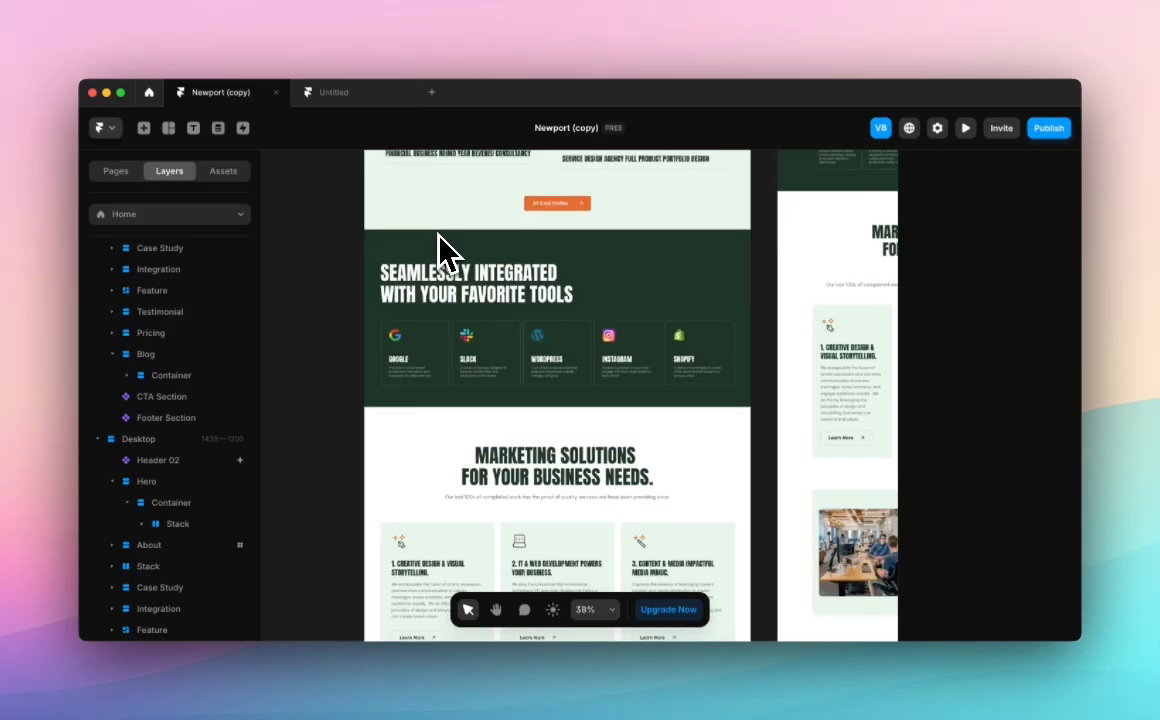
{"action": "scroll", "coordinate": [440, 250], "scroll_direction": "up", "scroll_amount": 10}
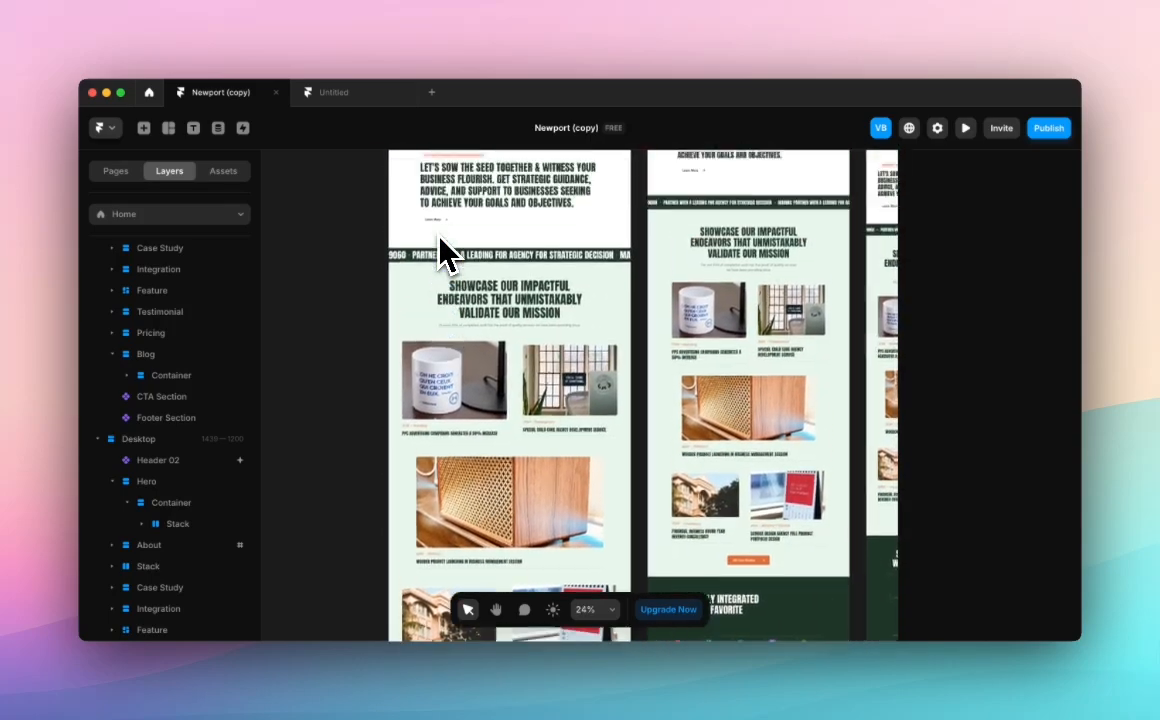
{"action": "left_click", "coordinate": [126, 176]}
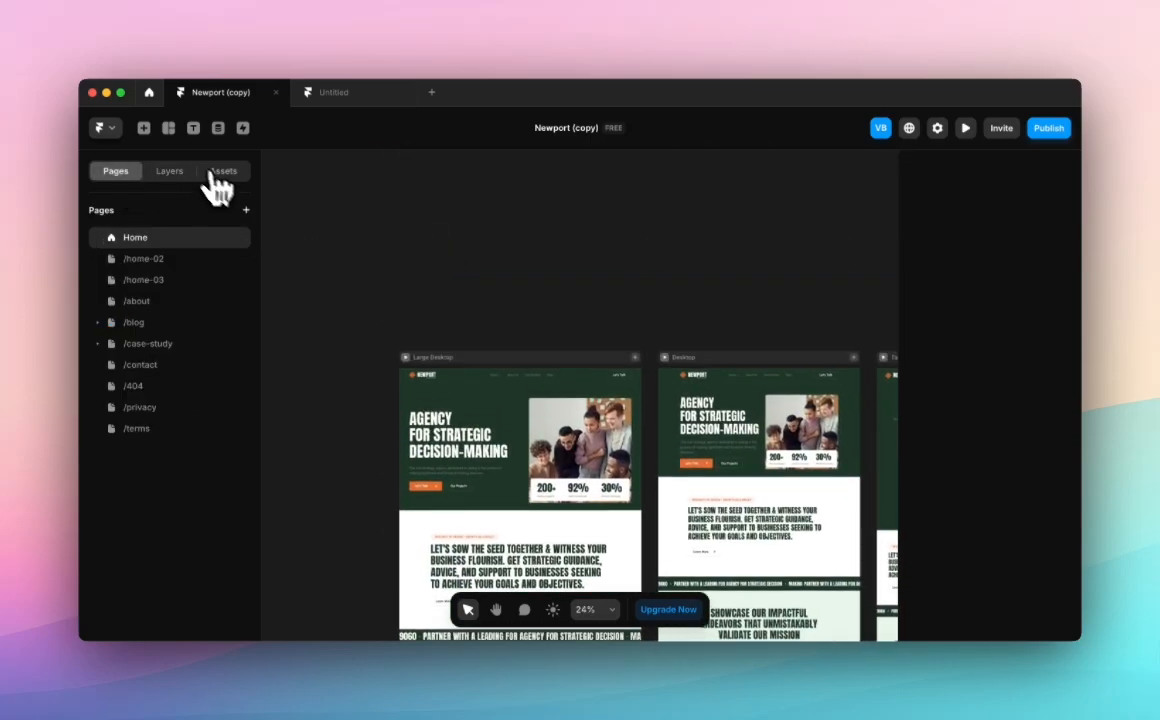